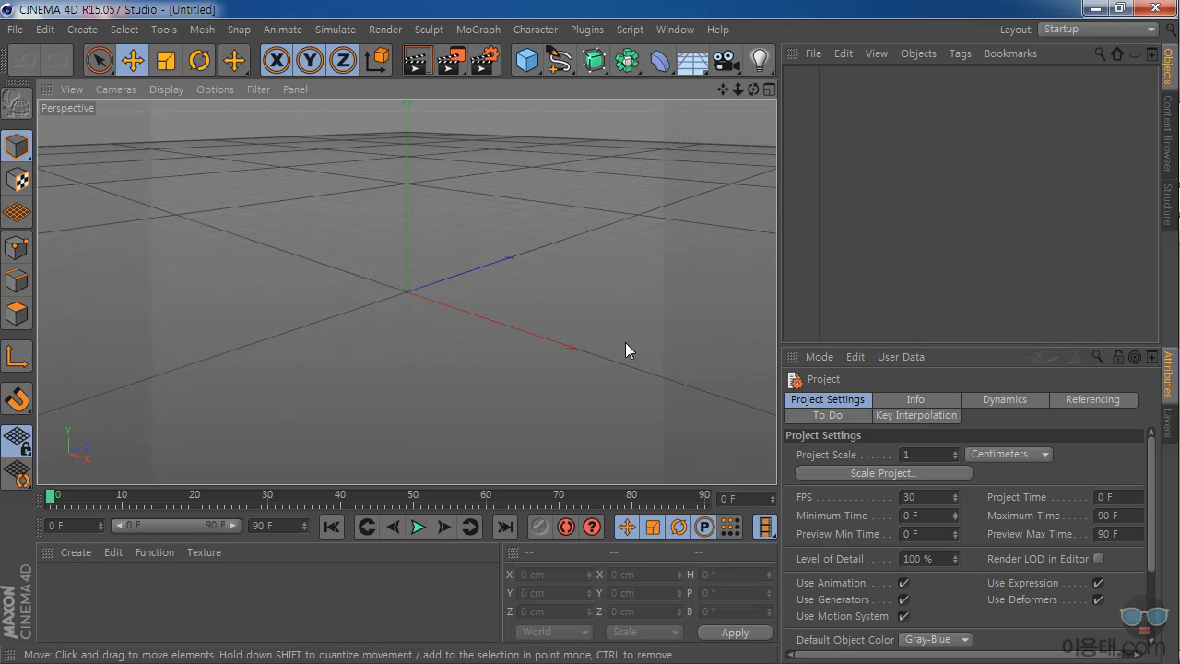
# Add a cylinder as a wheel, reduce its height to about 30 cm and set its orientation to +X.
pyautogui.click(527, 60)
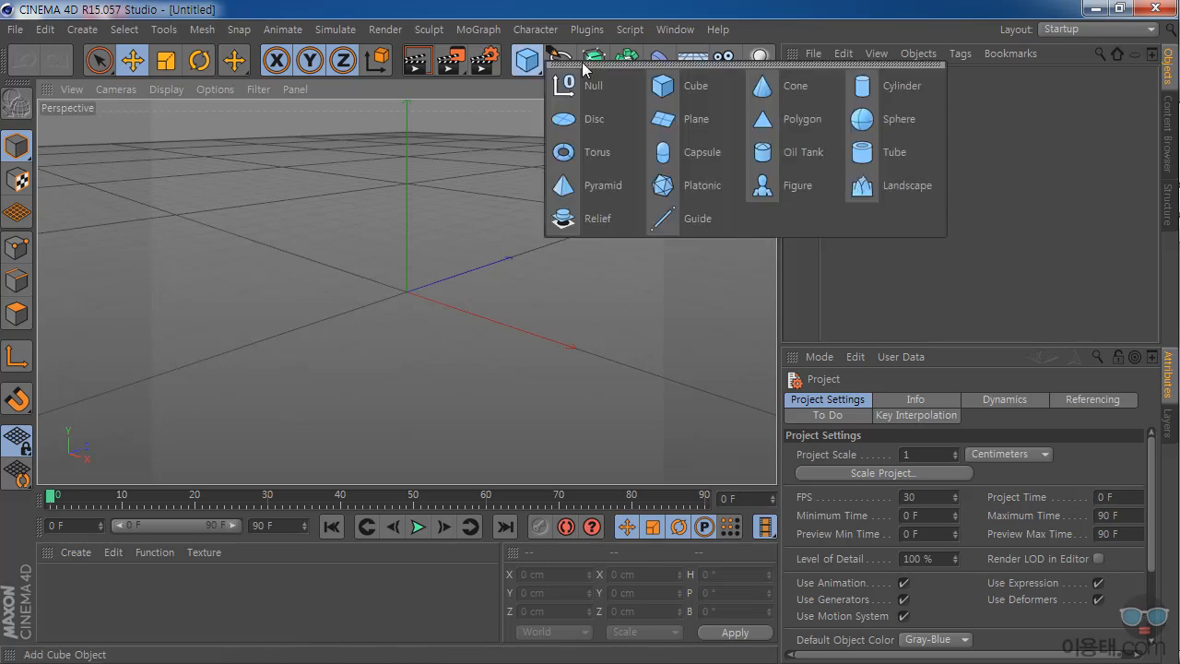
pyautogui.click(902, 86)
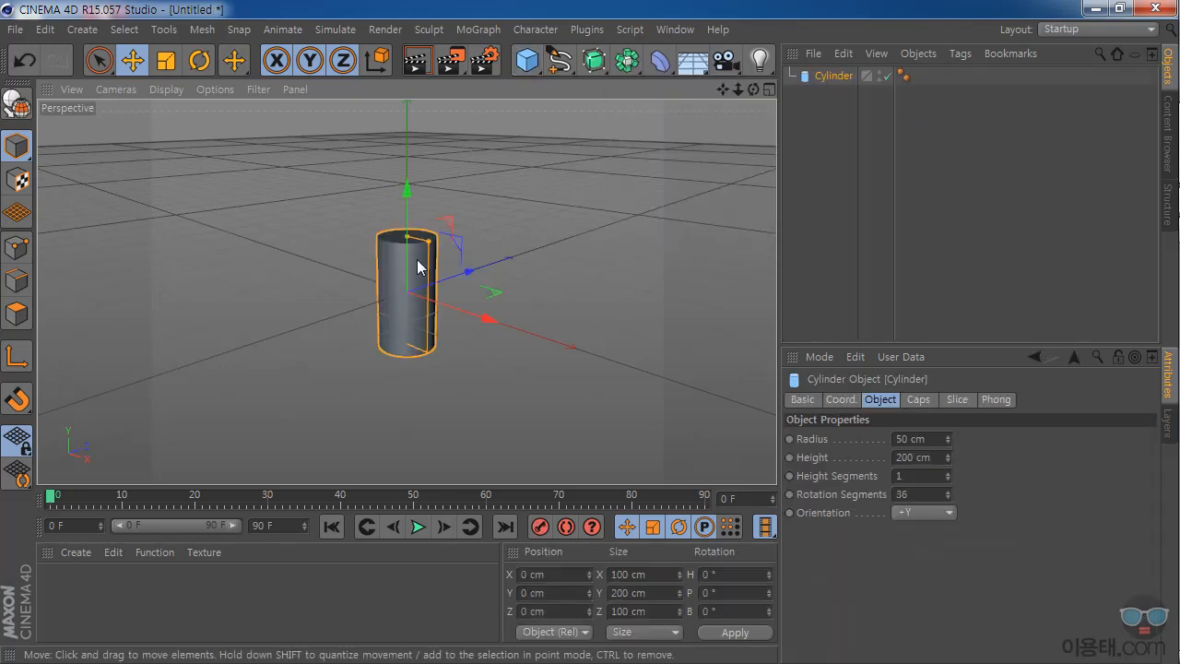
pyautogui.moveTo(409, 241); pyautogui.dragTo(419, 287)
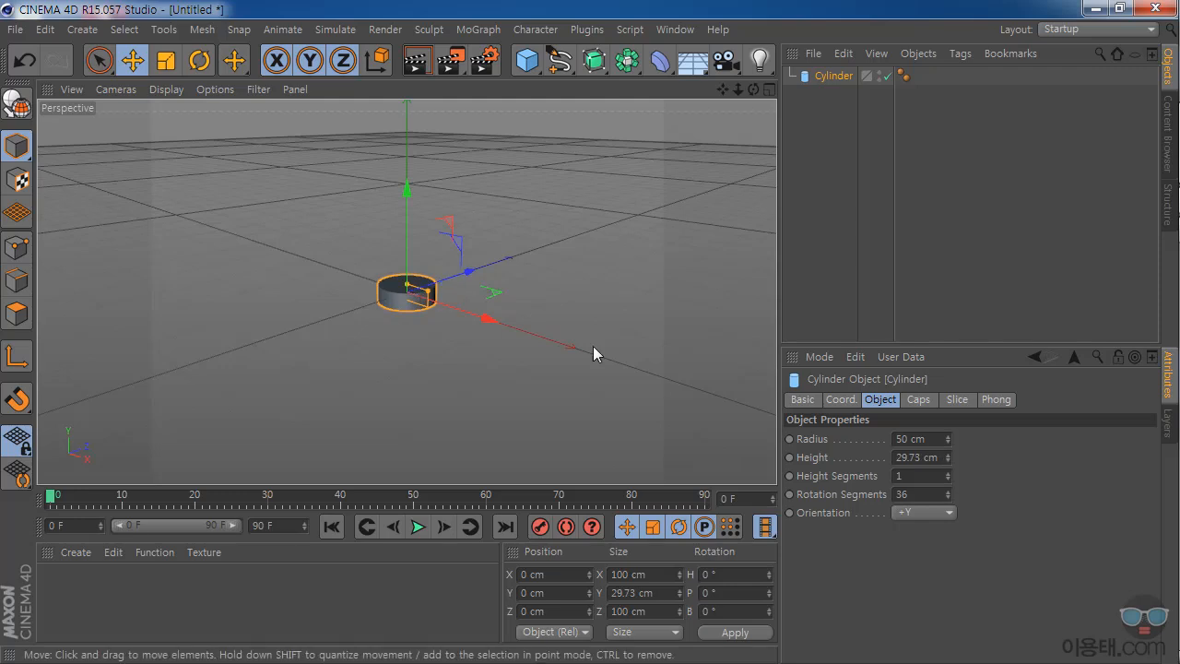
pyautogui.click(946, 512)
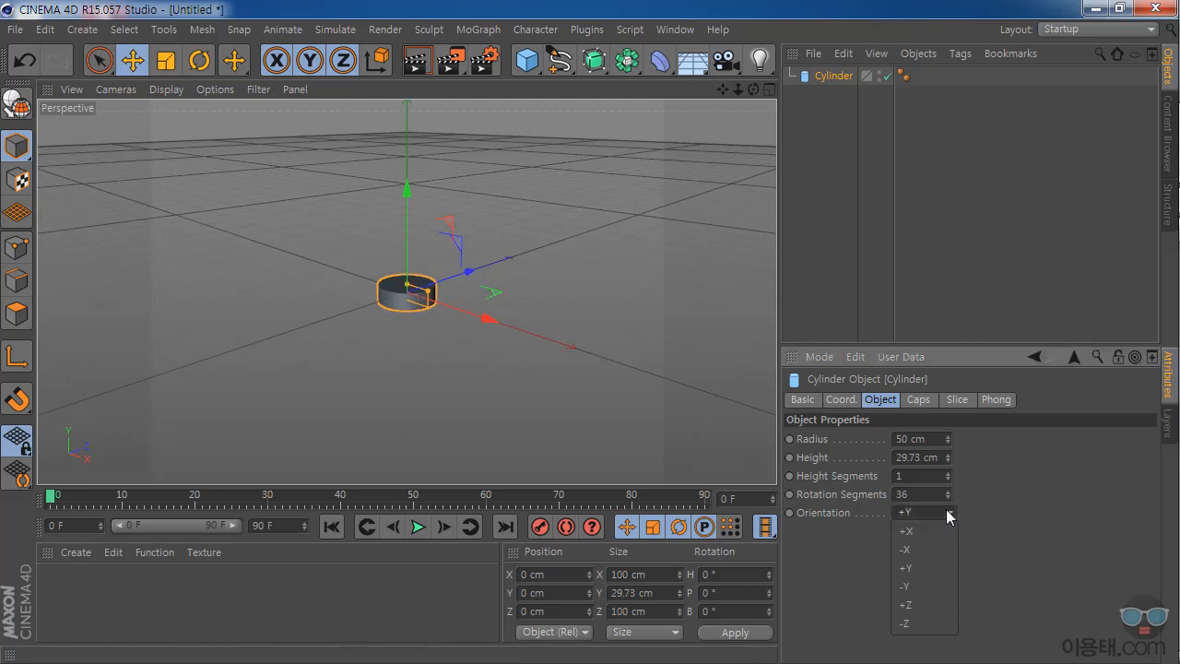
pyautogui.click(929, 534)
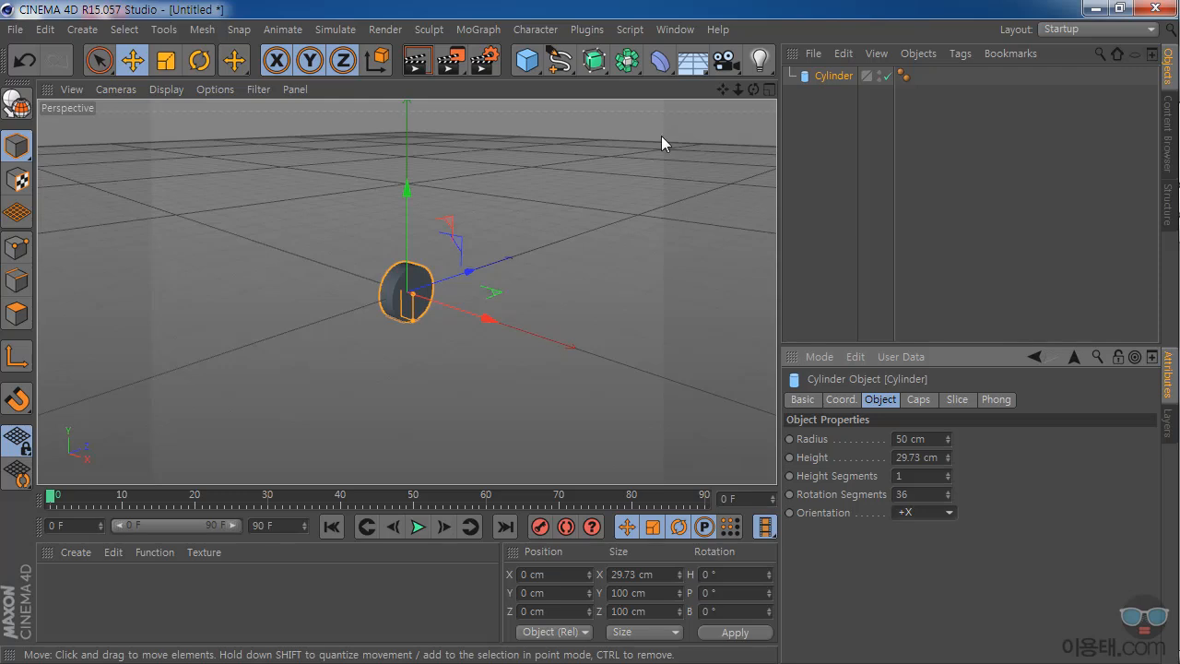
# Duplicate the wheel cylinder and move the copy along X to about 311 cm.
pyautogui.moveTo(753, 88); pyautogui.dragTo(724, 102)
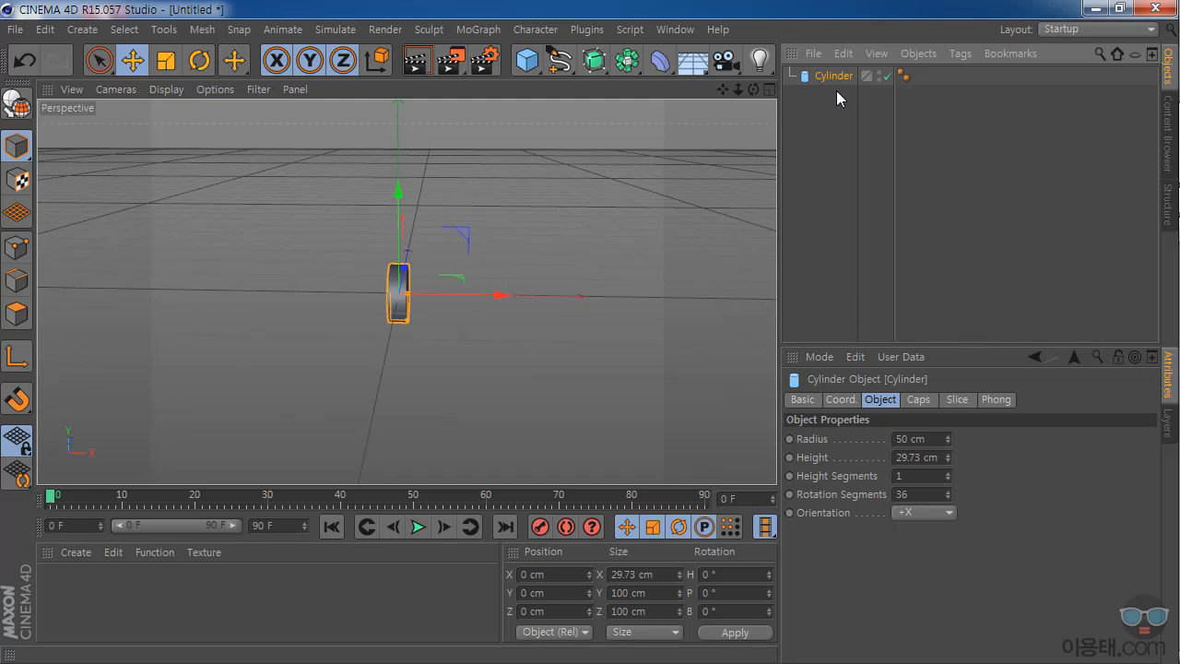
pyautogui.keyDown('ctrl'); pyautogui.moveTo(832, 76); pyautogui.dragTo(836, 72); pyautogui.keyUp('ctrl')
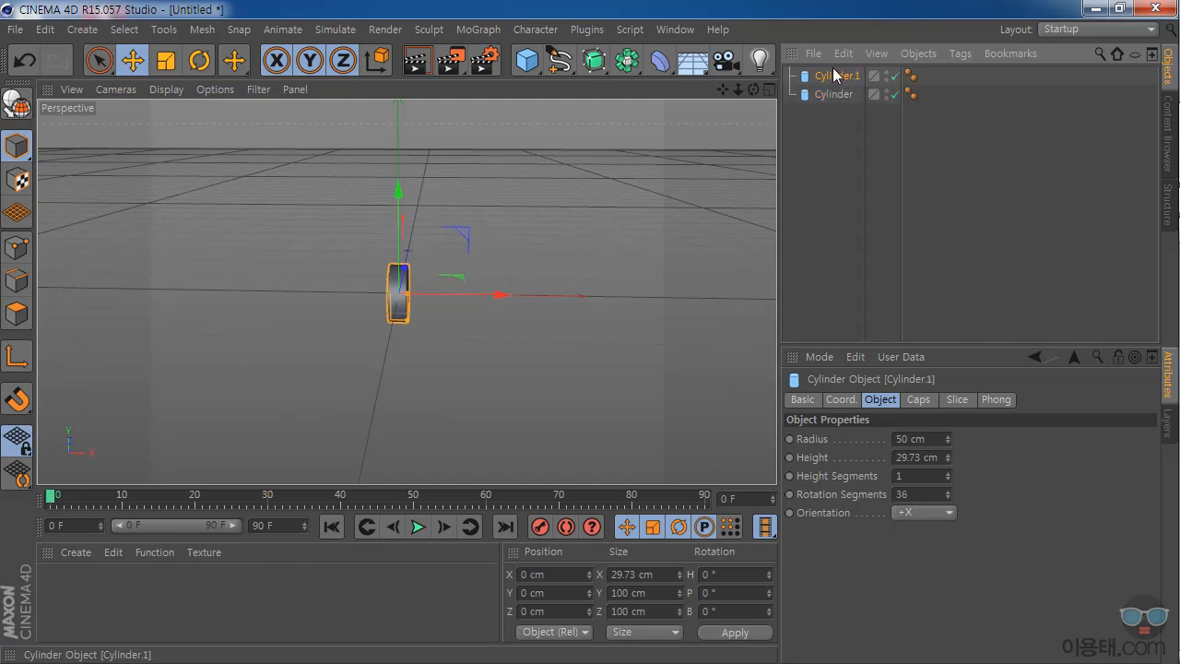
pyautogui.moveTo(497, 296); pyautogui.dragTo(671, 305)
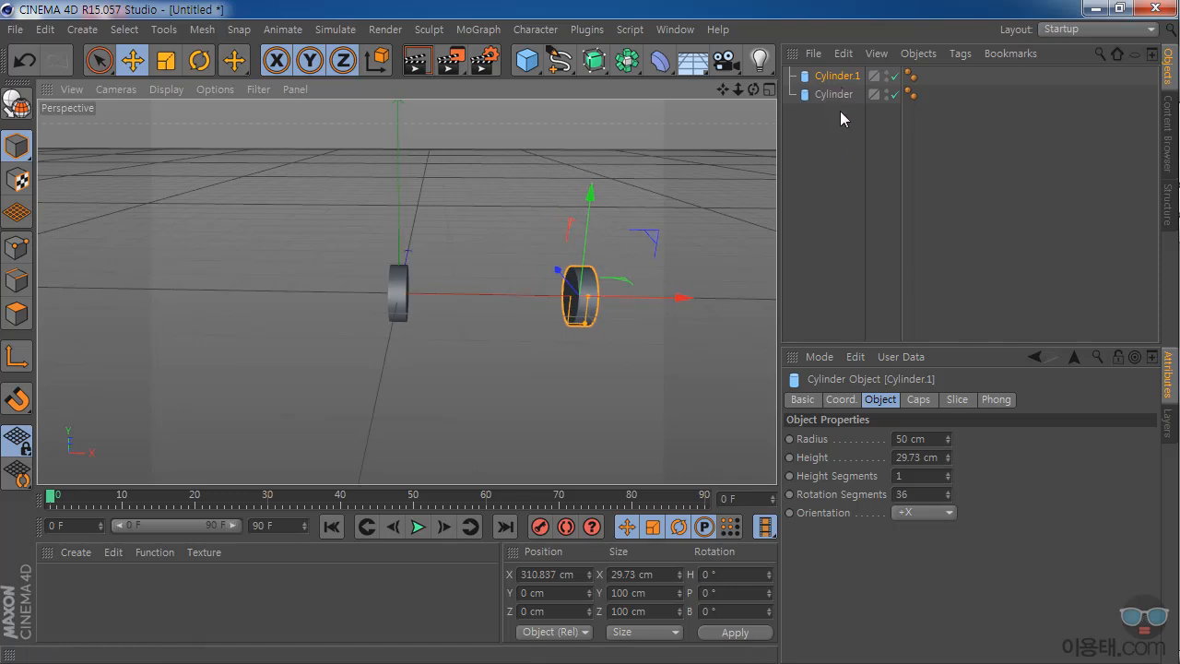
# Copy and paste both wheels and move the new pair along Z to about 416 cm.
pyautogui.keyDown('shift'); pyautogui.click(844, 95); pyautogui.keyUp('shift')
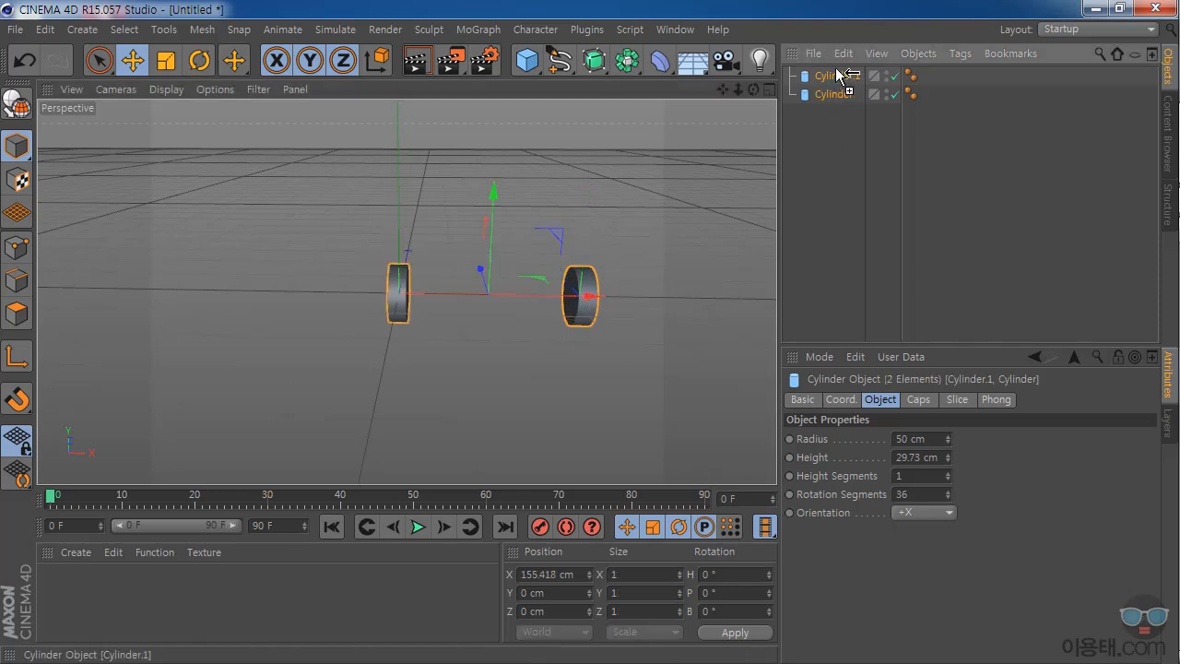
pyautogui.hotkey('ctrl', 'c')
pyautogui.hotkey('ctrl', 'v')
pyautogui.moveTo(754, 89); pyautogui.dragTo(400, 282)
pyautogui.moveTo(376, 206); pyautogui.dragTo(260, 63)
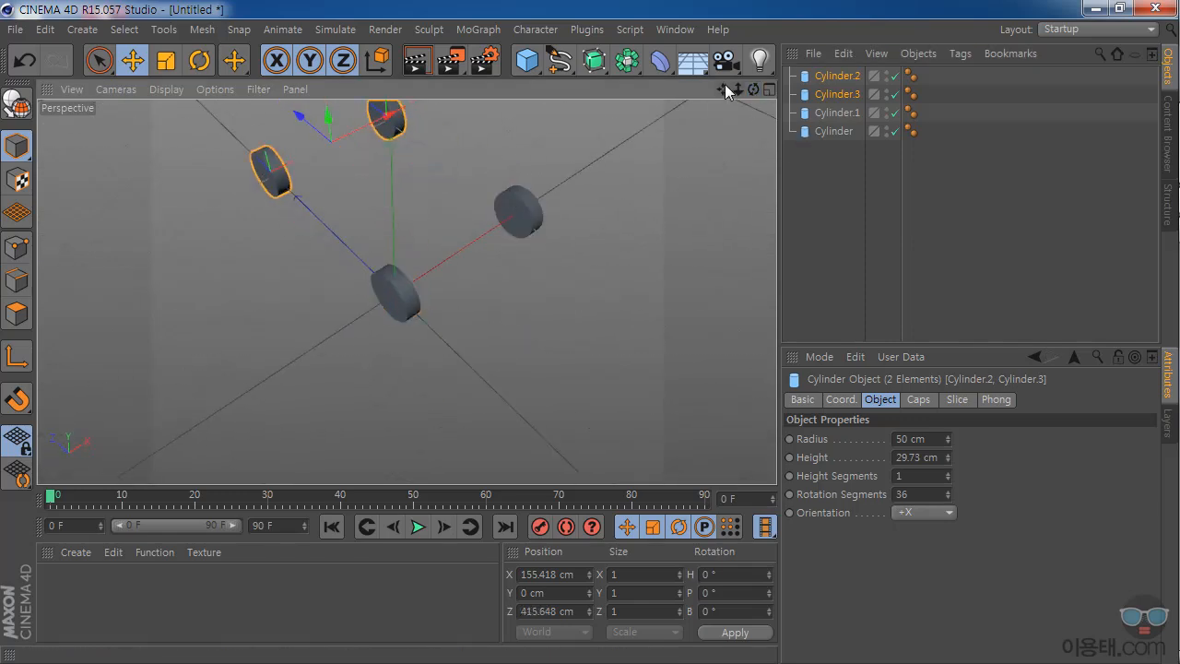
# Add a cylinder as an axle with orientation -X, radius about 8.3 cm and height about 369 cm.
pyautogui.moveTo(725, 85); pyautogui.dragTo(747, 166)
pyautogui.moveTo(754, 84); pyautogui.dragTo(712, 106)
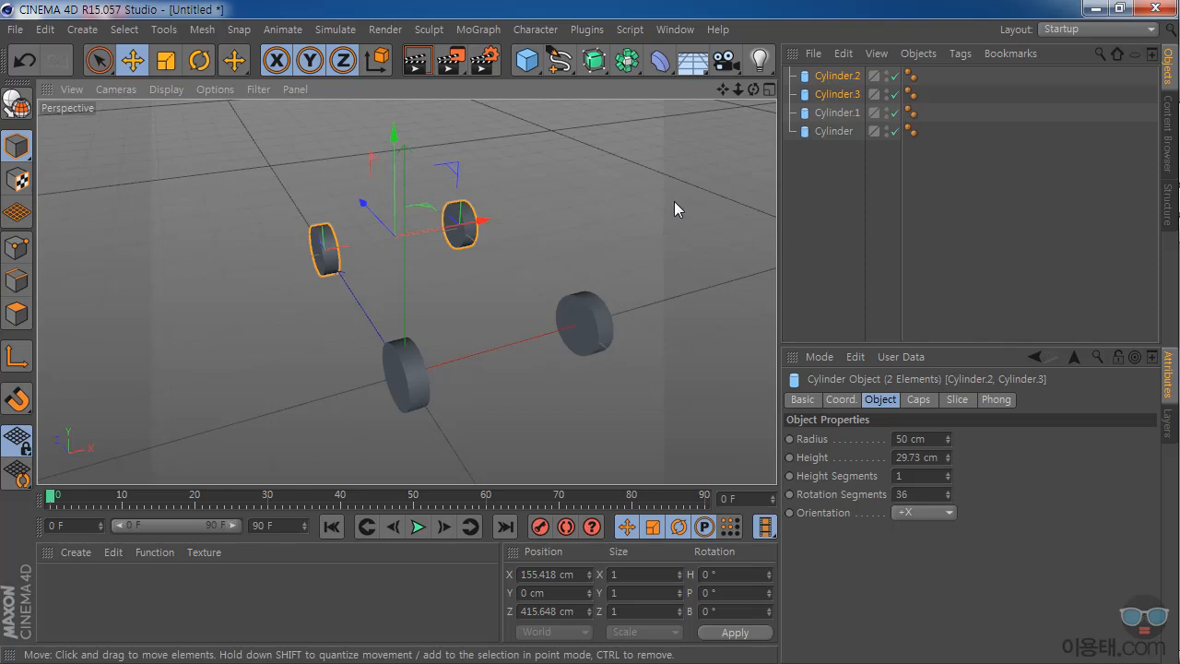
pyautogui.click(527, 59)
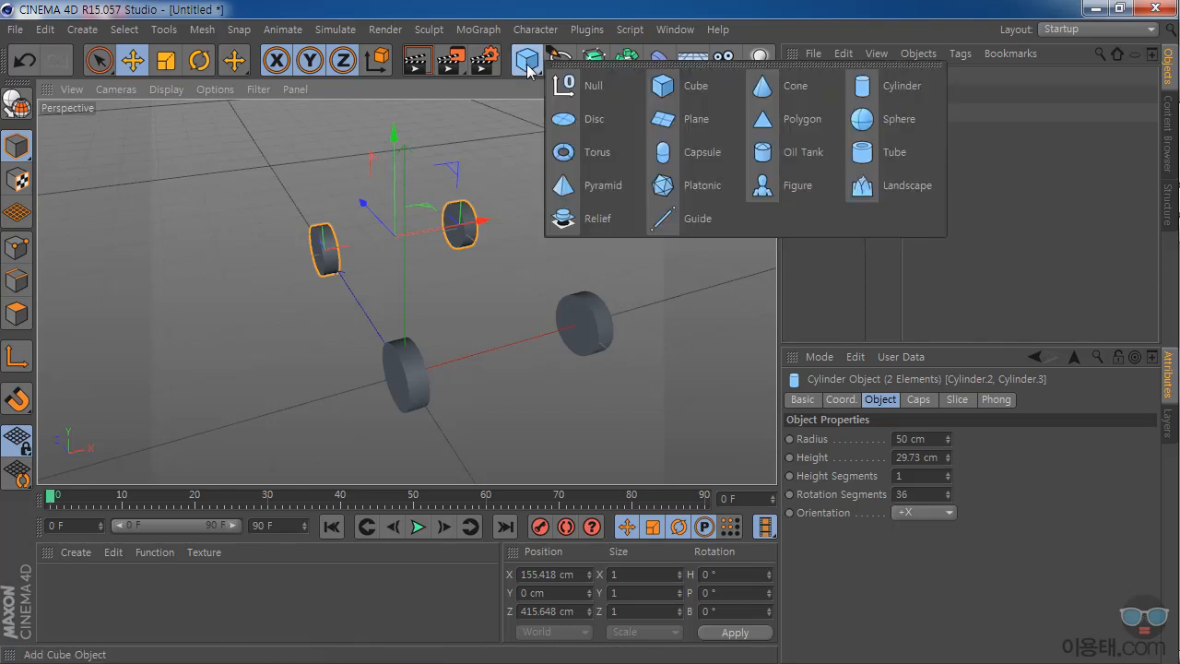
pyautogui.click(901, 88)
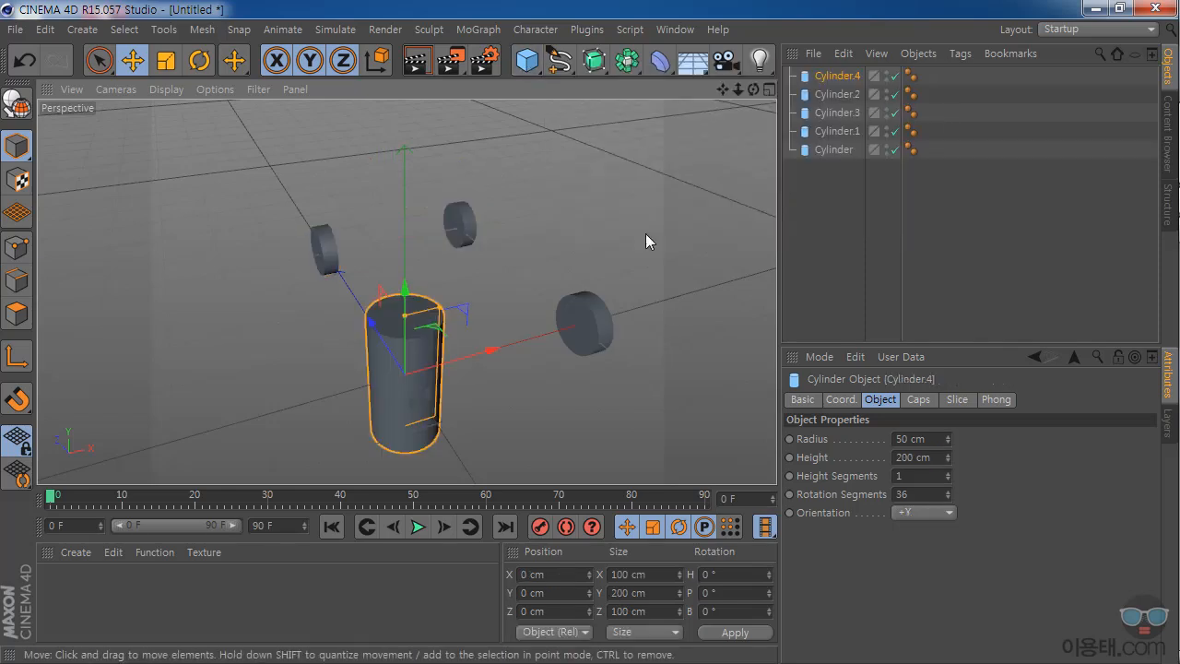
pyautogui.click(944, 513)
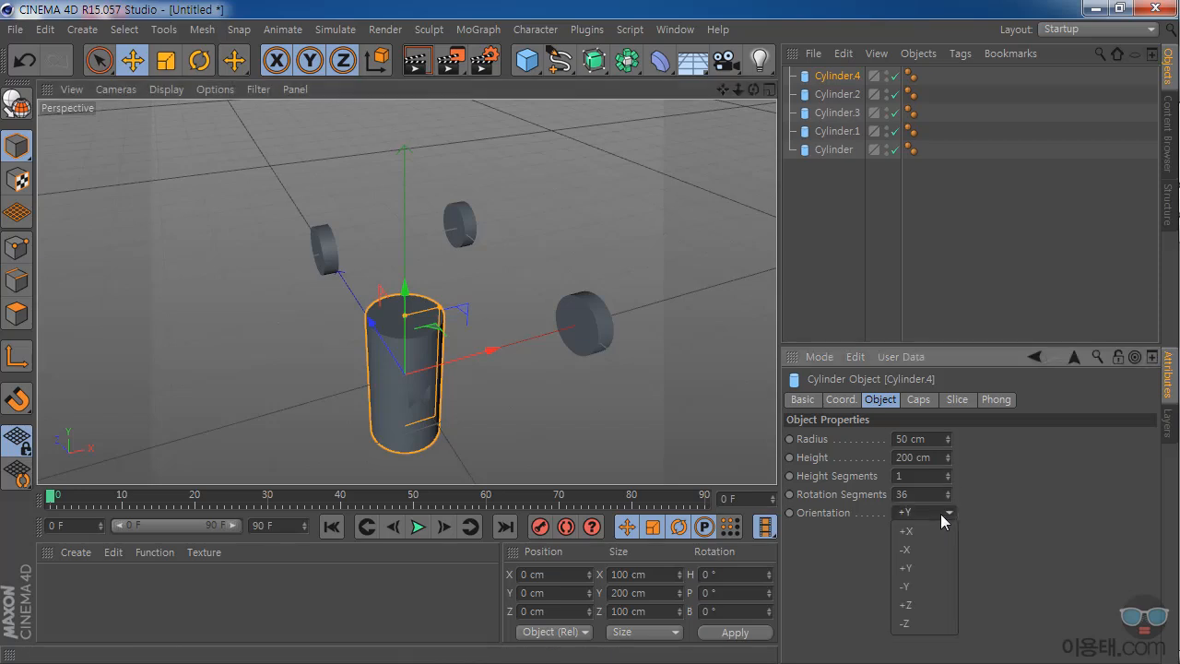
pyautogui.click(927, 551)
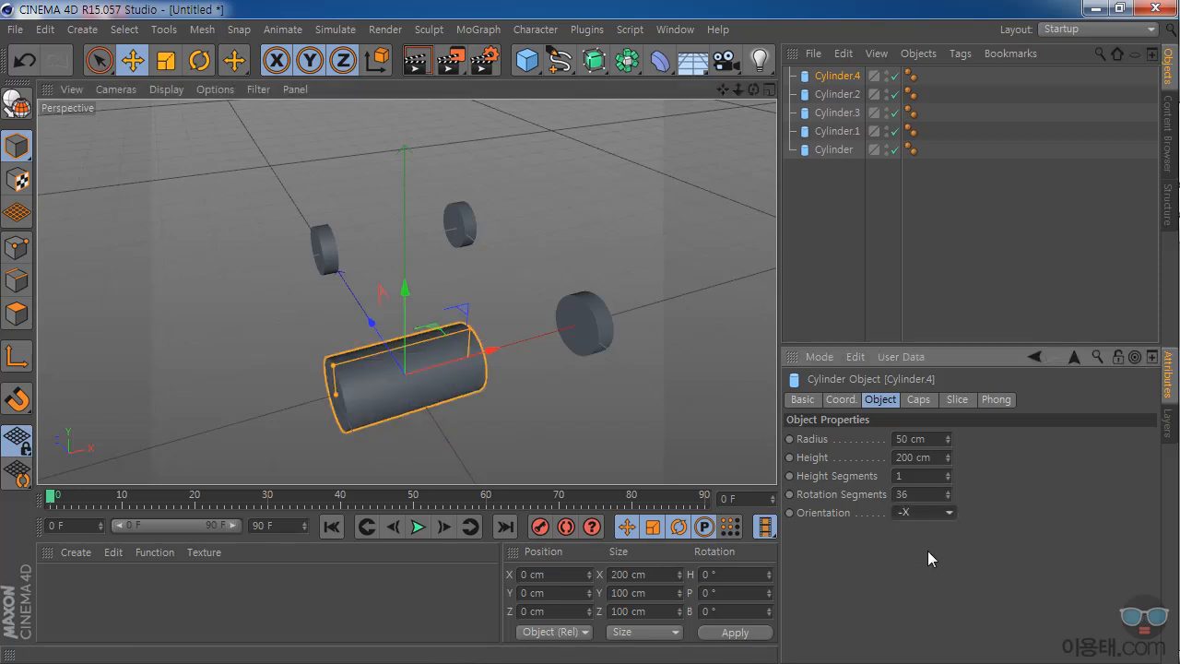
pyautogui.moveTo(336, 371); pyautogui.dragTo(271, 416)
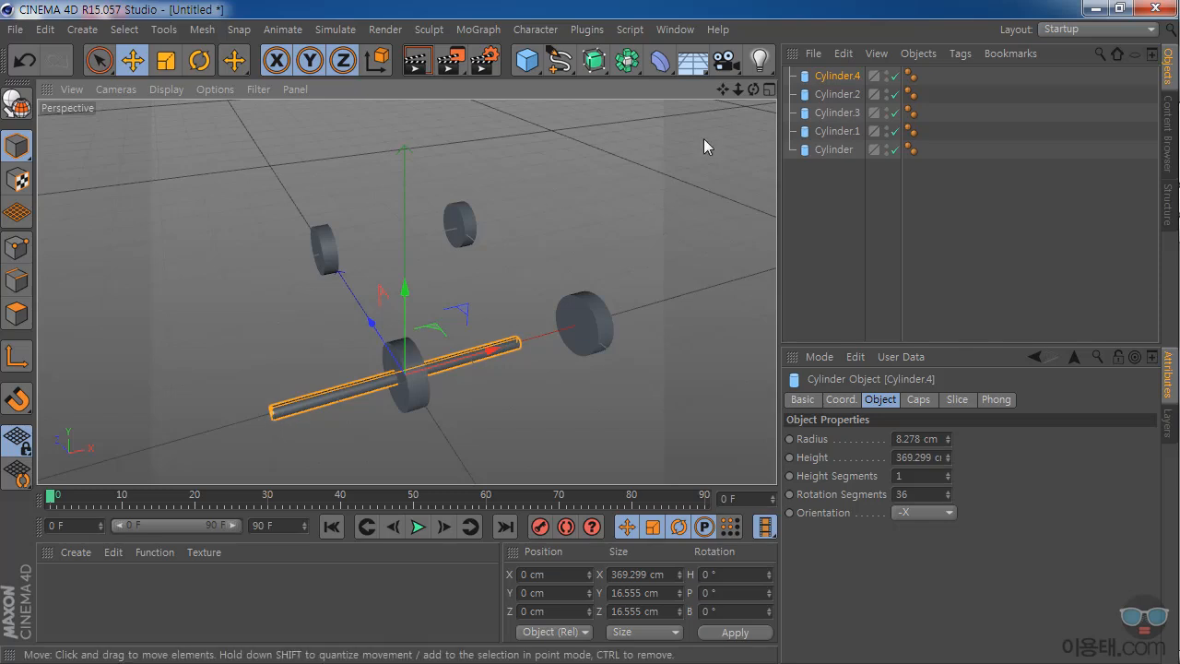
# Move the axle along X to about 163 cm so it spans the first pair of wheels.
pyautogui.moveTo(755, 88); pyautogui.dragTo(654, 201)
pyautogui.moveTo(495, 361); pyautogui.dragTo(606, 372)
pyautogui.moveTo(752, 88); pyautogui.dragTo(735, 89)
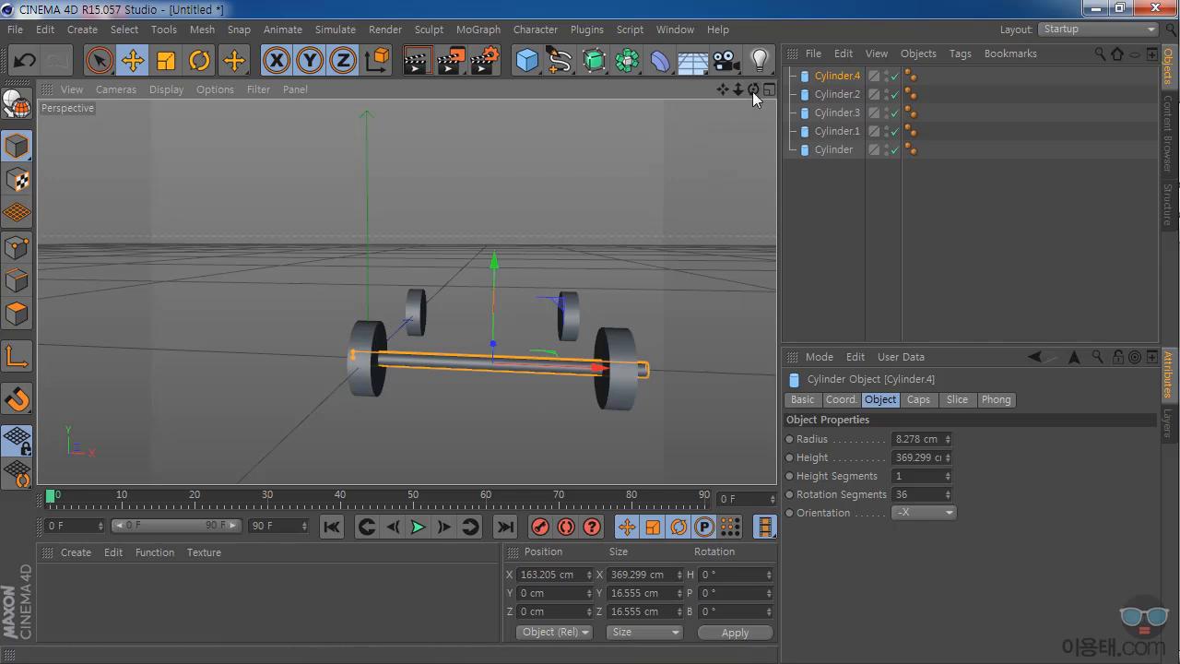
pyautogui.moveTo(754, 89); pyautogui.dragTo(743, 90)
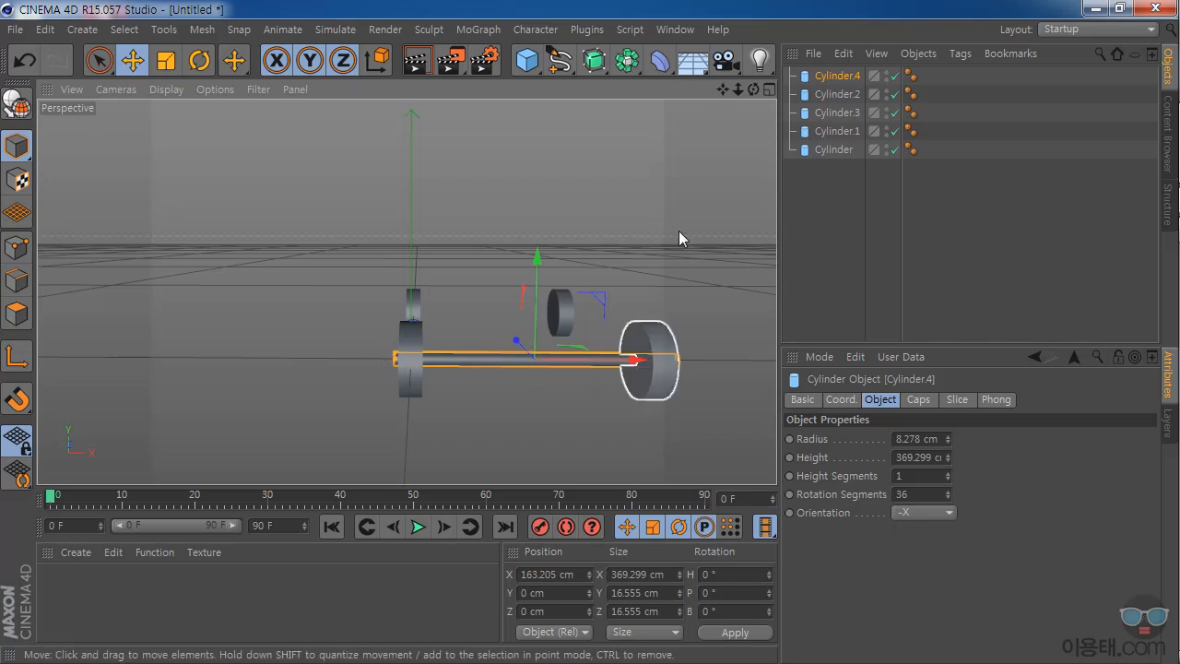
pyautogui.moveTo(753, 88); pyautogui.dragTo(701, 147)
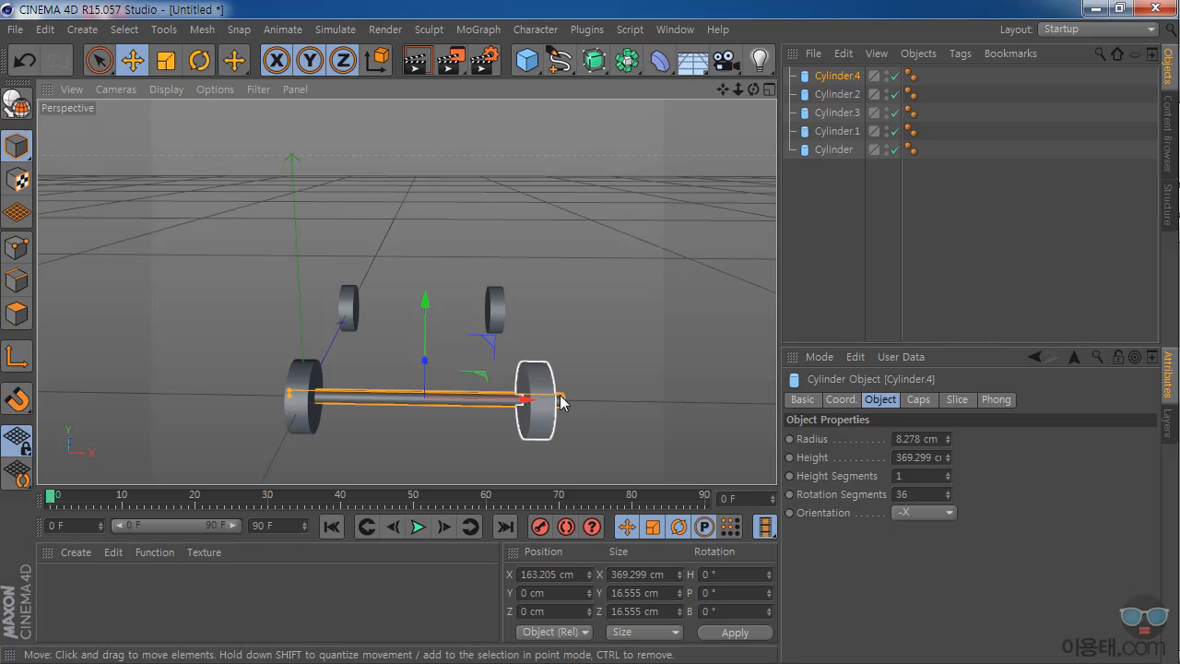
# In the top view, fine-tune the axle's X position to about 156 cm to centre it between the wheels.
pyautogui.click(295, 90)
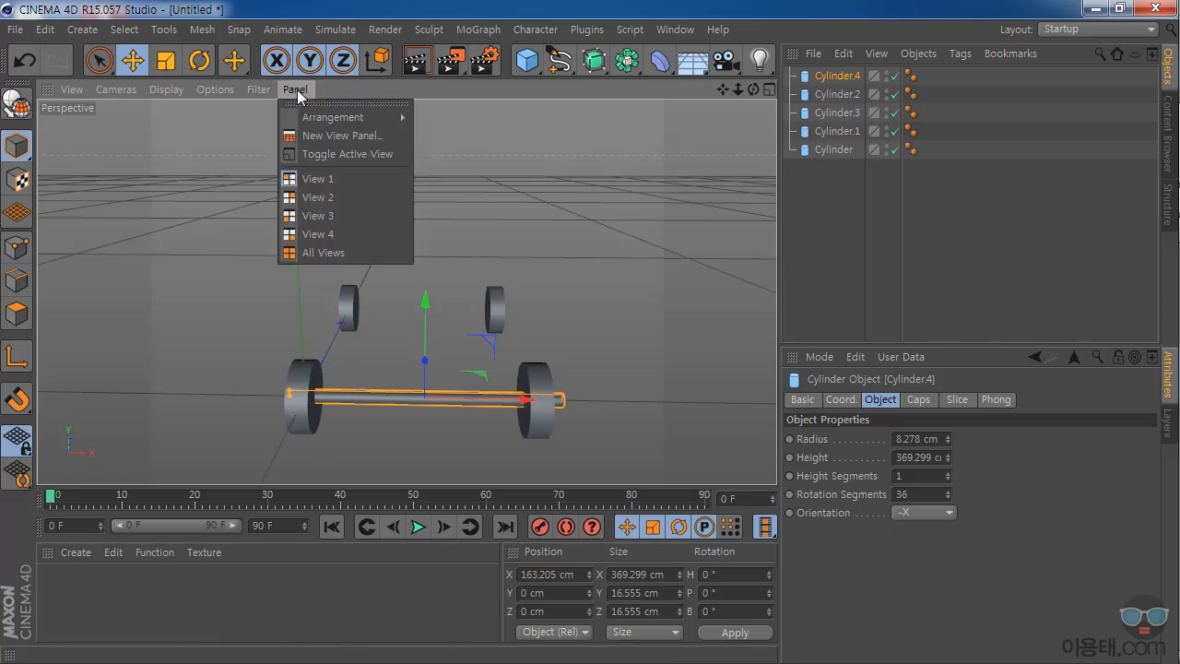
pyautogui.click(336, 195)
pyautogui.scroll(5, 489, 288)
pyautogui.scroll(1, 495, 286)
pyautogui.moveTo(580, 306); pyautogui.dragTo(575, 307)
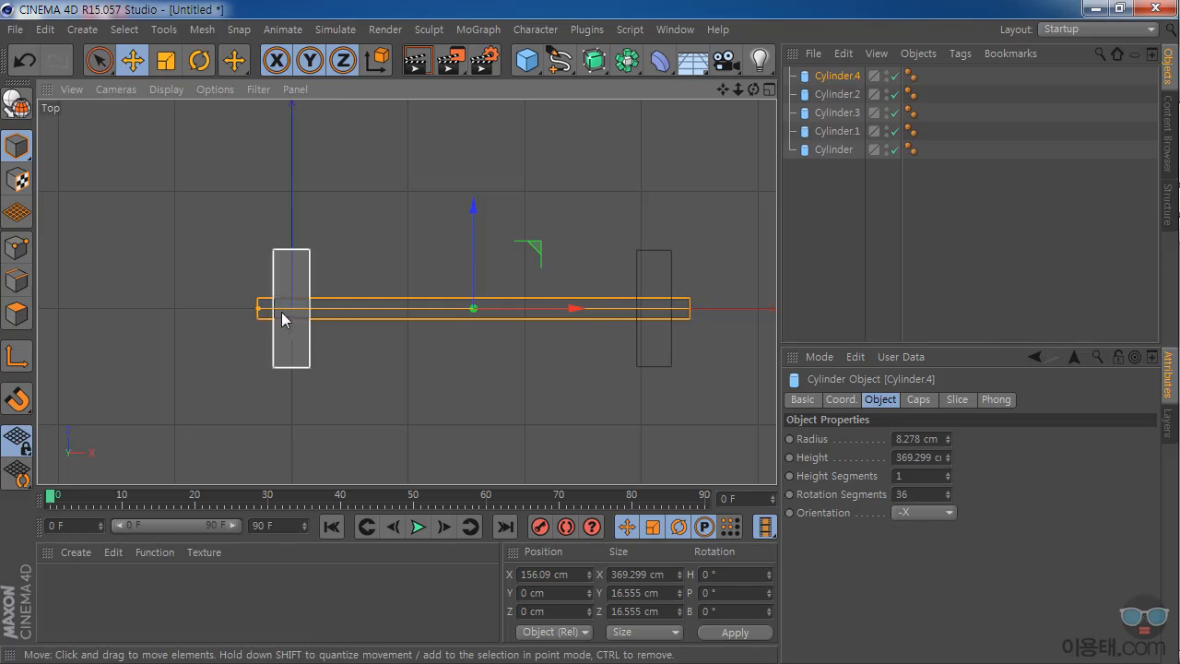
pyautogui.click(295, 89)
pyautogui.click(316, 179)
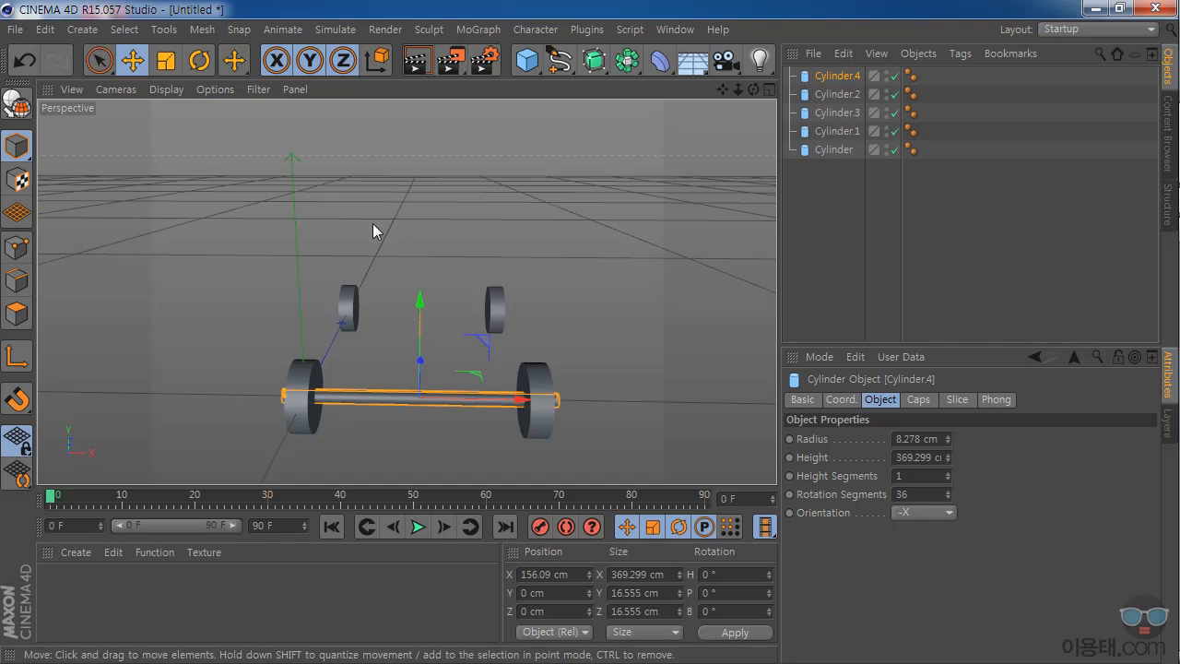
# In the top view, duplicate the axle along Z by about 417 cm onto the second pair of wheels.
pyautogui.moveTo(752, 90); pyautogui.dragTo(582, 334)
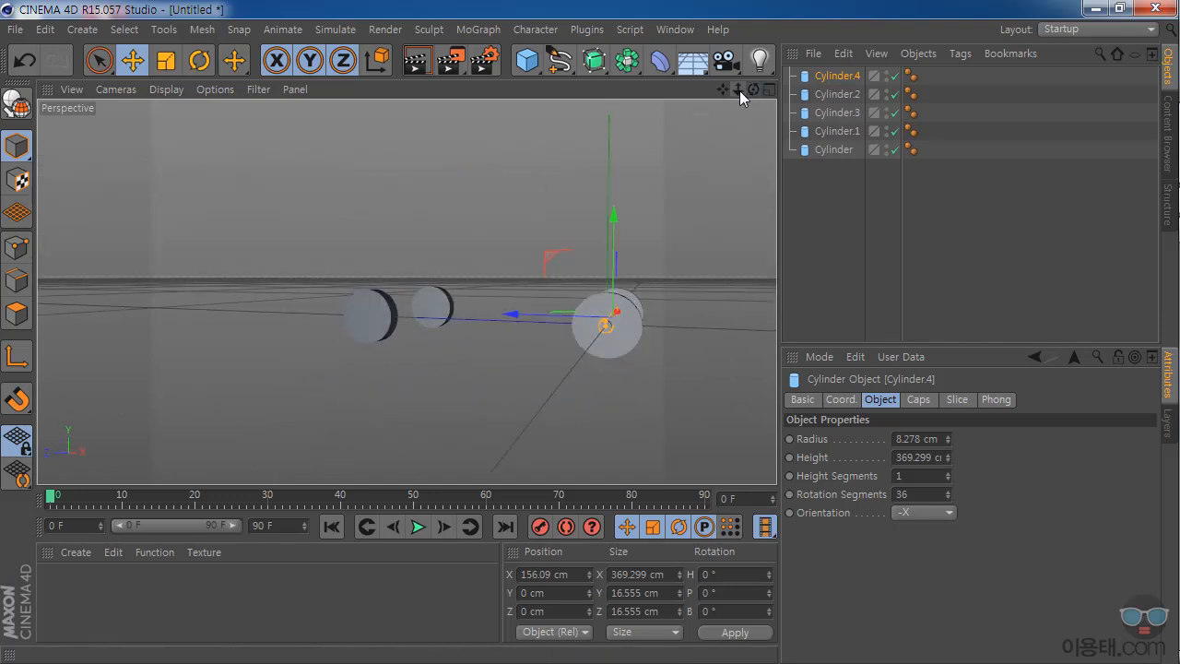
pyautogui.moveTo(739, 91); pyautogui.dragTo(804, 91)
pyautogui.moveTo(719, 88); pyautogui.dragTo(599, 72)
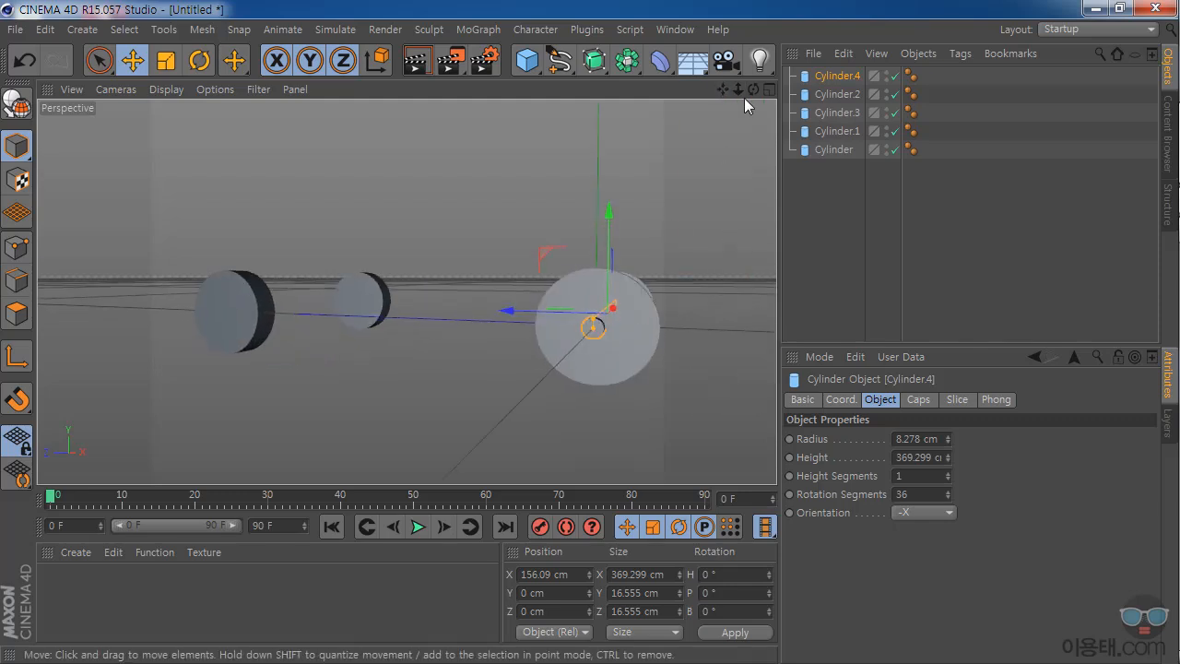
pyautogui.moveTo(752, 89); pyautogui.dragTo(729, 120)
pyautogui.moveTo(741, 87); pyautogui.dragTo(751, 116)
pyautogui.click(295, 90)
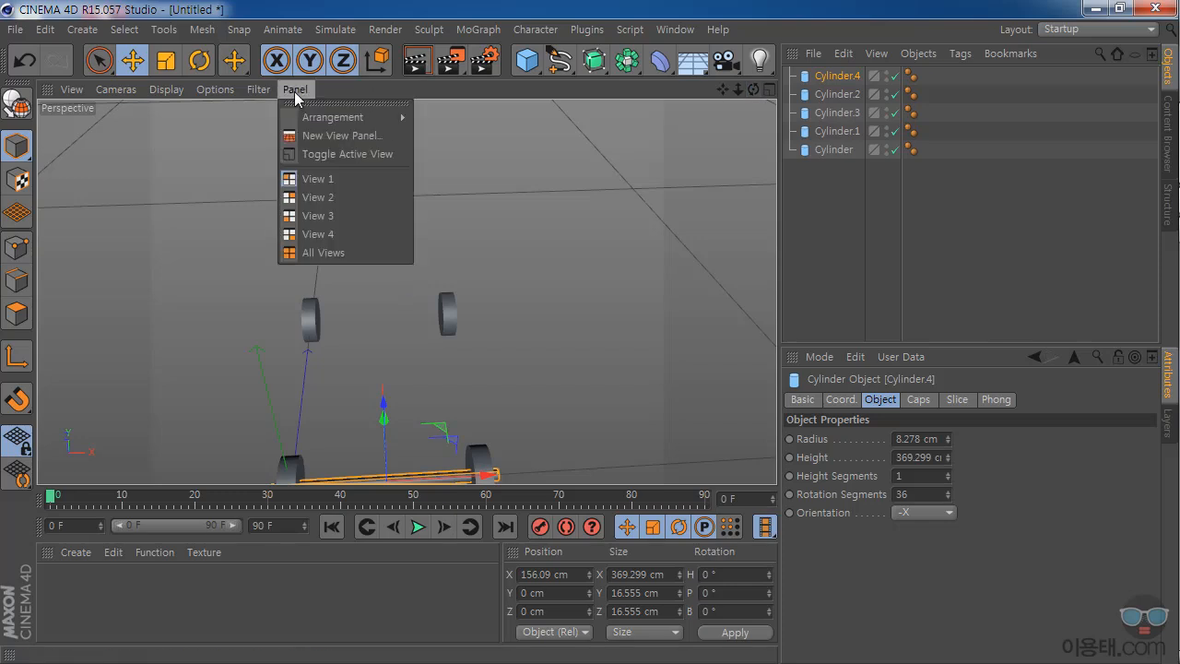
pyautogui.click(318, 197)
pyautogui.scroll(-4, 508, 274)
pyautogui.moveTo(723, 88); pyautogui.dragTo(408, 292)
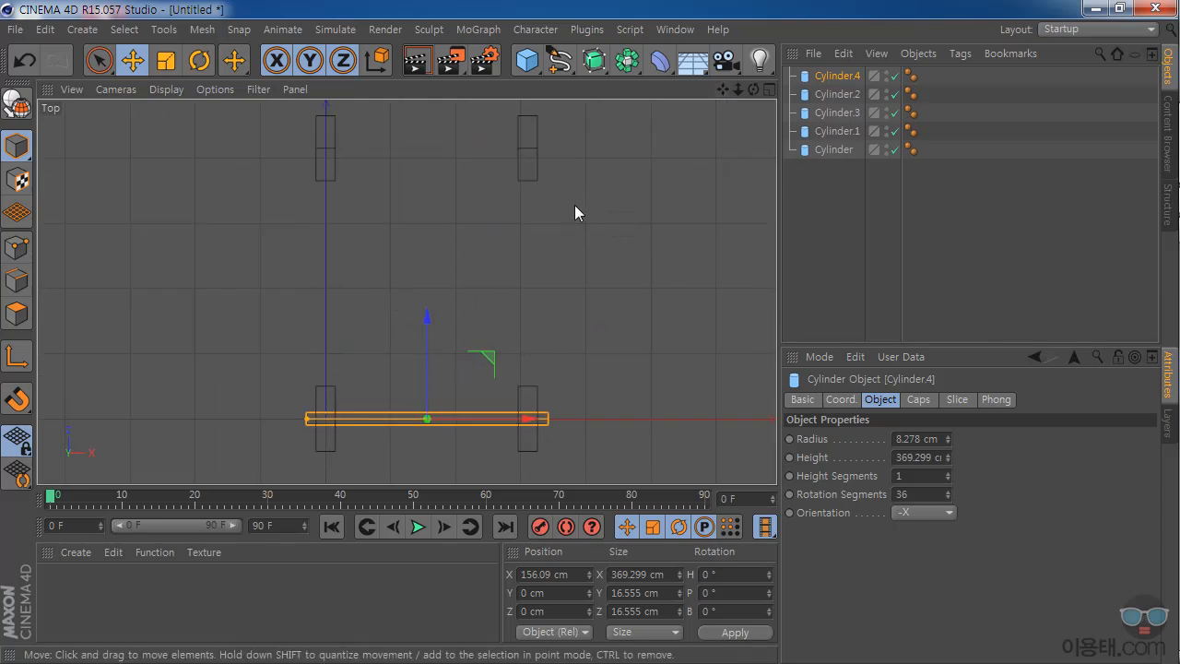
pyautogui.keyDown('ctrl'); pyautogui.moveTo(425, 314); pyautogui.dragTo(425, 46); pyautogui.keyUp('ctrl')
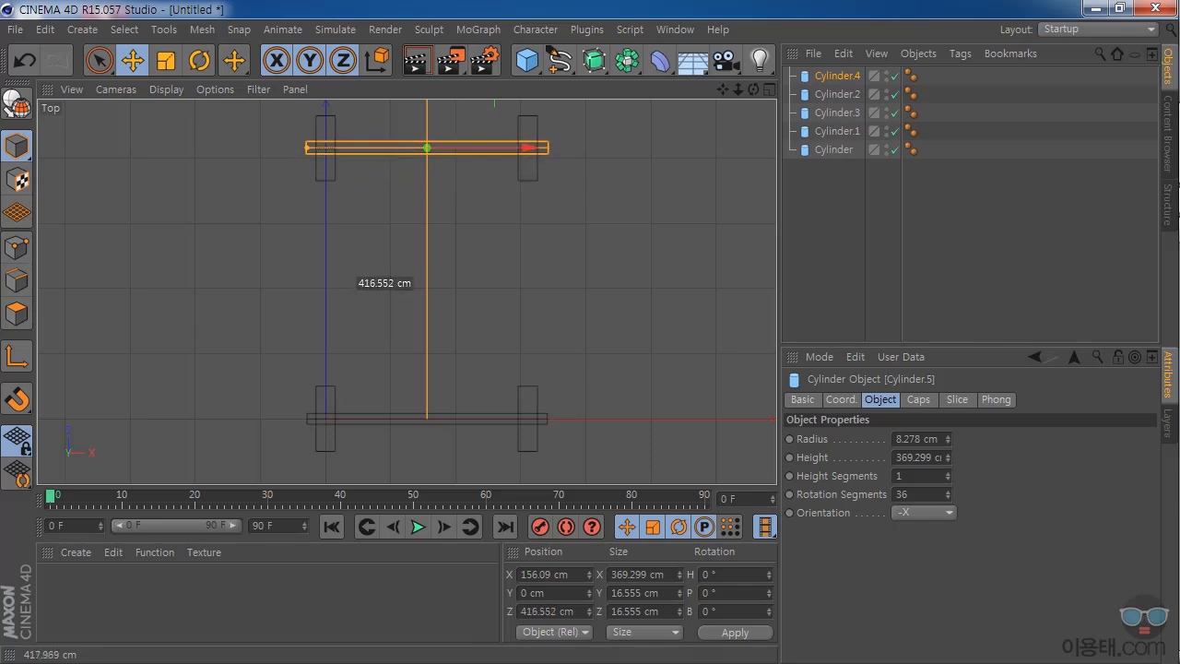
pyautogui.keyDown('ctrl'); pyautogui.moveTo(425, 46); pyautogui.dragTo(425, 46); pyautogui.keyUp('ctrl')
# Adjust the duplicated axle's Z position to about 415.5 cm so it lines up with the second pair's wheel centres.
pyautogui.moveTo(723, 89); pyautogui.dragTo(765, 245)
pyautogui.scroll(2, 604, 267)
pyautogui.scroll(2, 556, 388)
pyautogui.scroll(1, 587, 352)
pyautogui.moveTo(336, 219)
pyautogui.mouseDown()
pyautogui.moveTo(339, 255)
pyautogui.moveTo(344, 223)
pyautogui.moveTo(352, 237)
pyautogui.mouseUp()
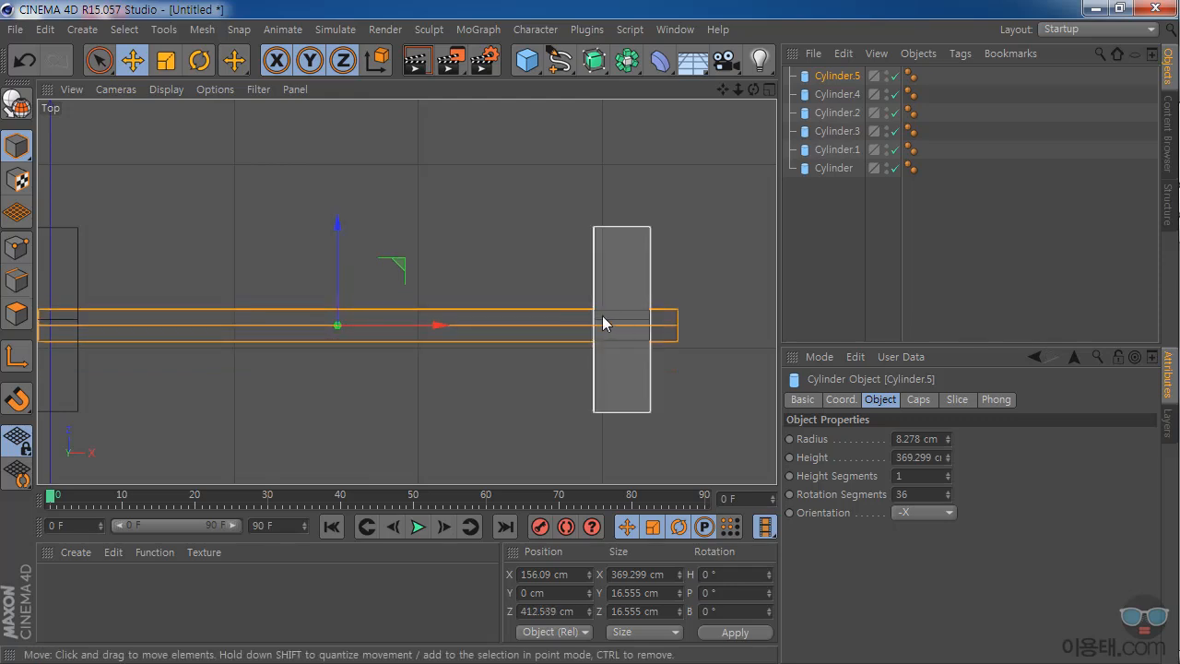
pyautogui.moveTo(339, 224); pyautogui.dragTo(338, 217)
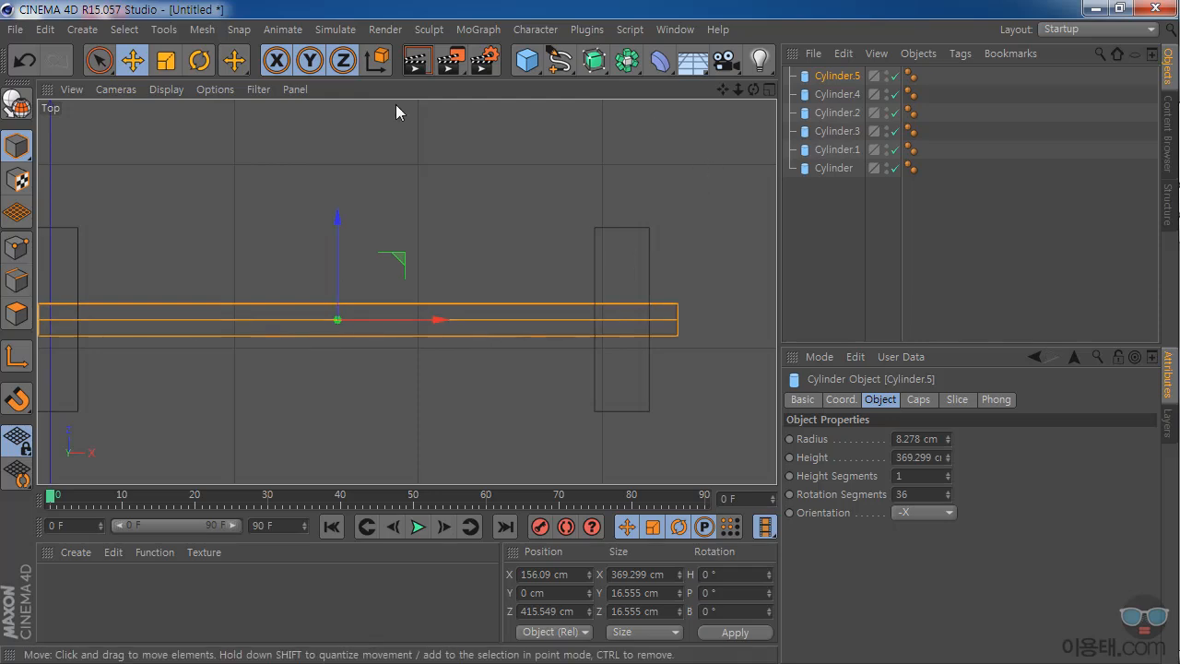
pyautogui.click(295, 89)
pyautogui.click(325, 183)
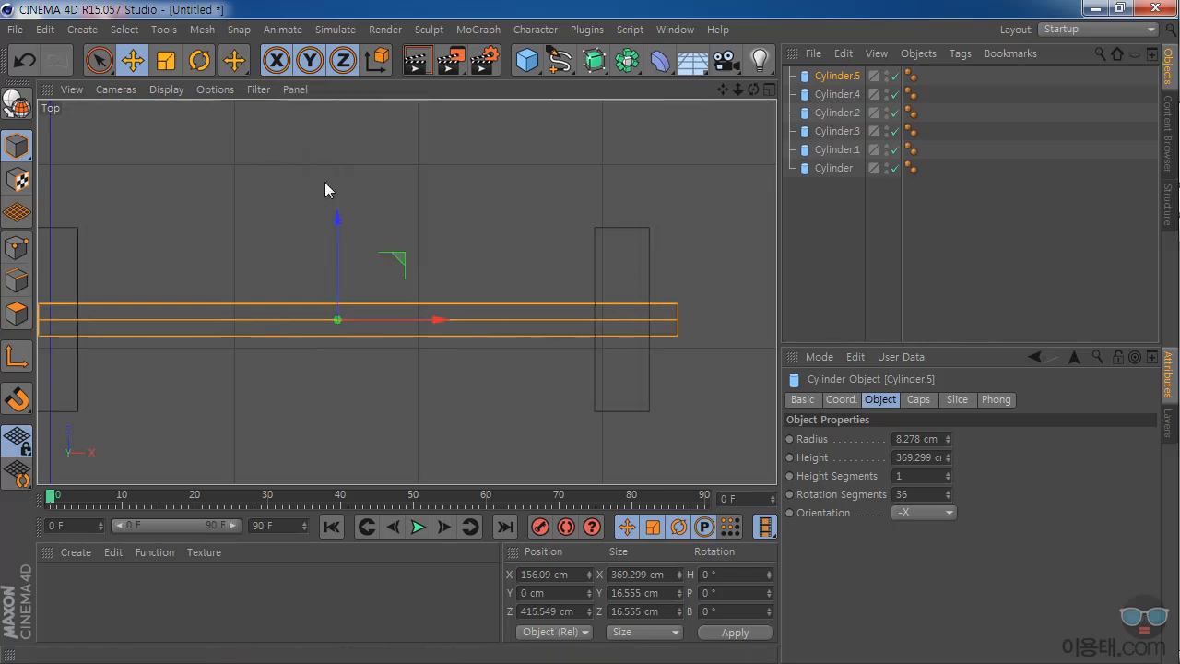
# Add a cube and move it along X to about 136 cm, between the first pair of wheels.
pyautogui.moveTo(723, 89); pyautogui.dragTo(834, 128)
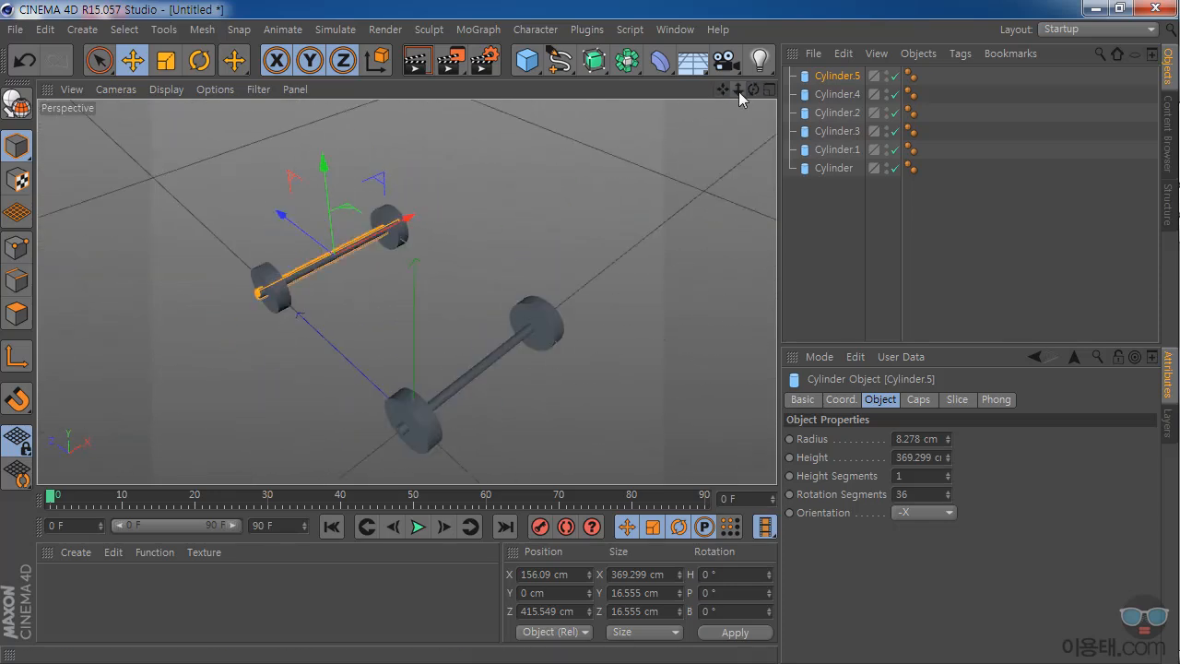
pyautogui.moveTo(738, 88); pyautogui.dragTo(709, 110)
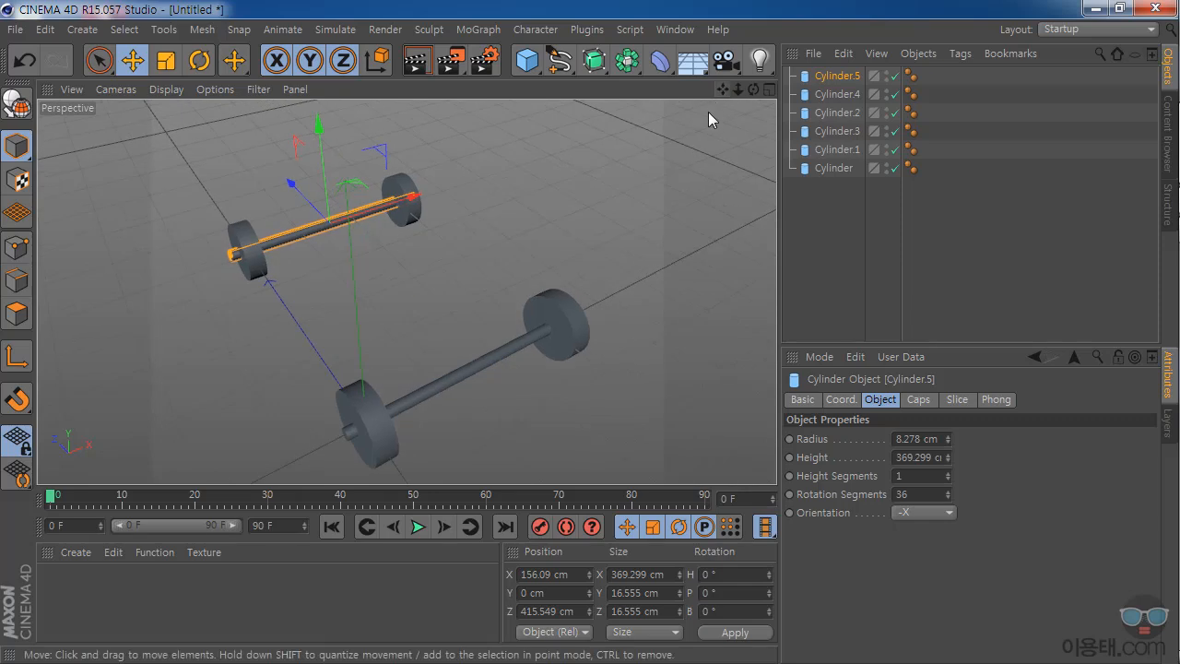
pyautogui.click(526, 61)
pyautogui.click(680, 85)
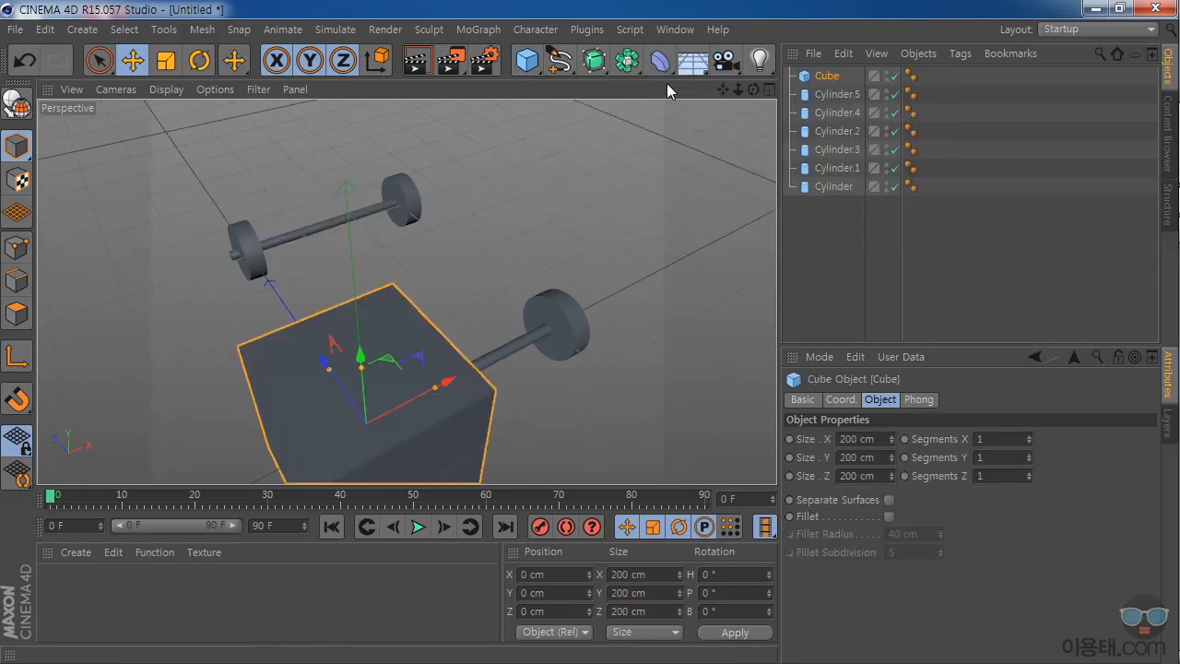
pyautogui.moveTo(753, 90); pyautogui.dragTo(724, 171)
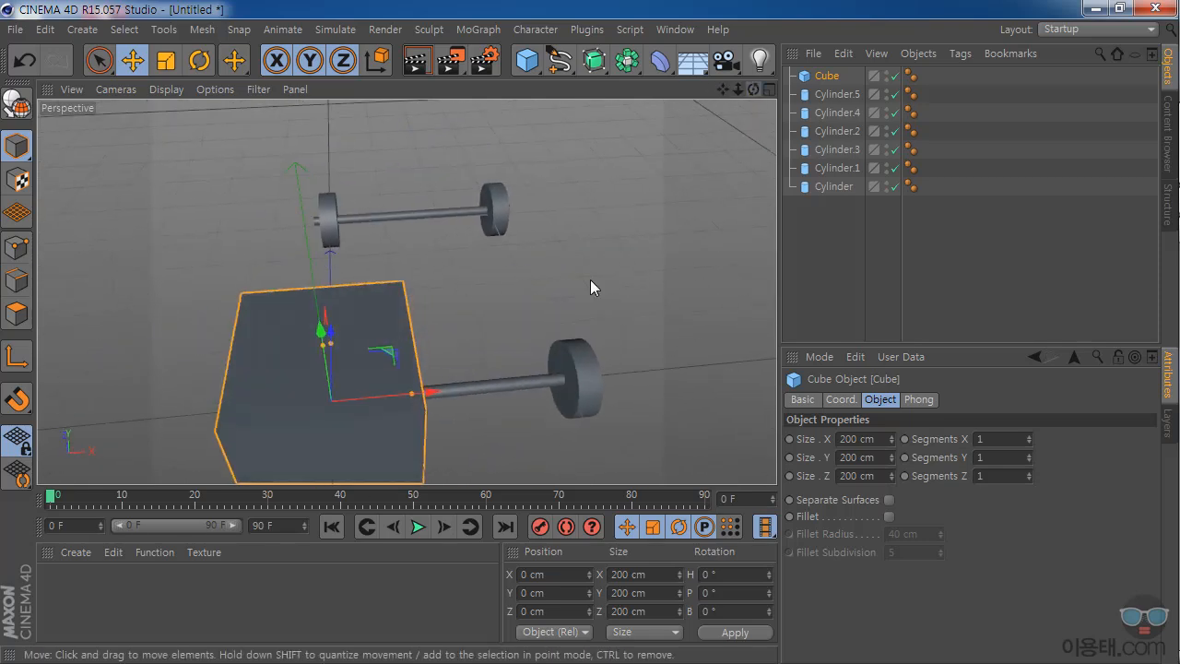
pyautogui.moveTo(429, 391); pyautogui.dragTo(539, 387)
pyautogui.moveTo(753, 90); pyautogui.dragTo(596, 237)
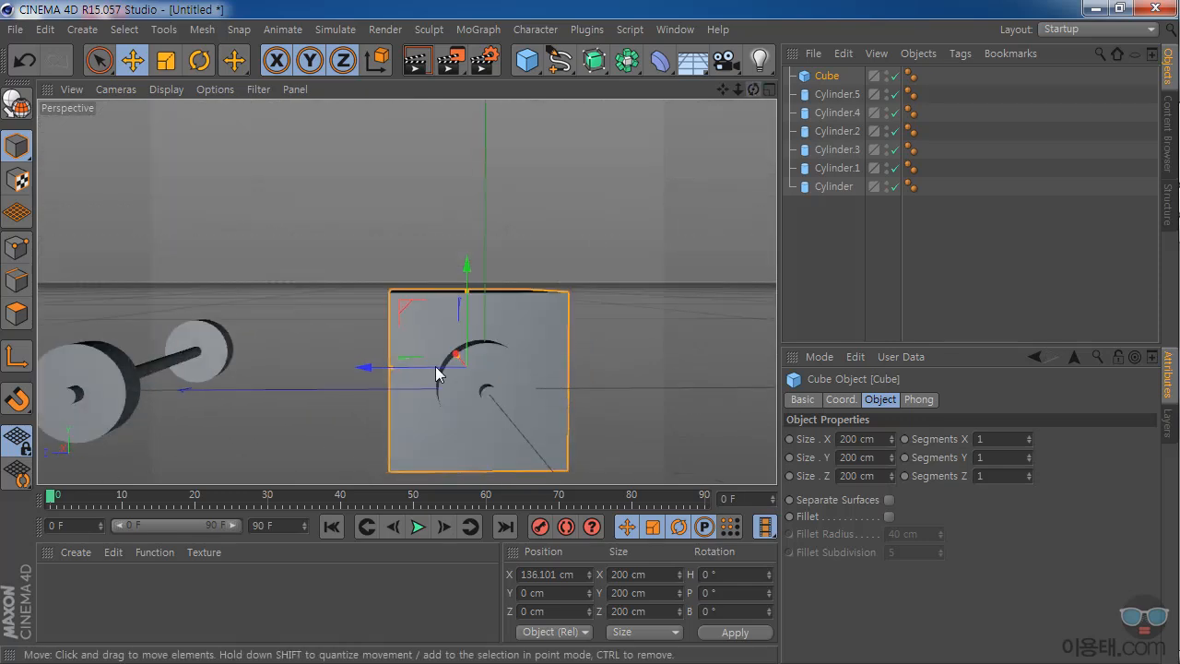
# Stretch the cube to about 575 cm along Z and reduce its height to about 38 cm.
pyautogui.moveTo(387, 366); pyautogui.dragTo(247, 361)
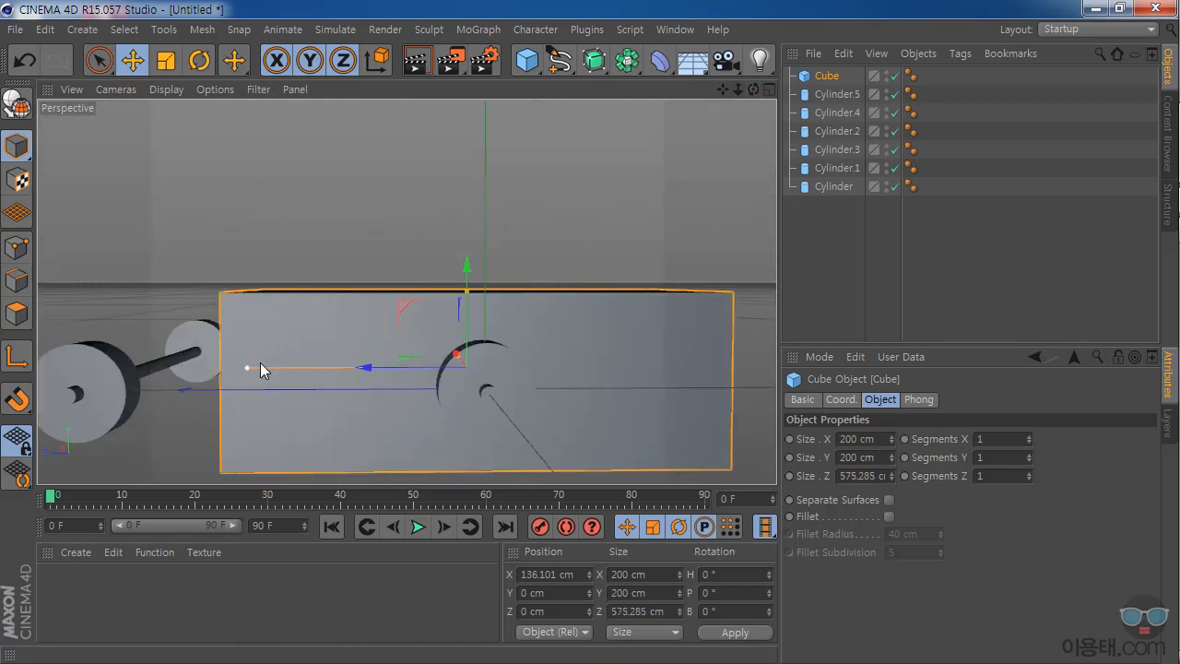
pyautogui.moveTo(466, 295); pyautogui.dragTo(470, 349)
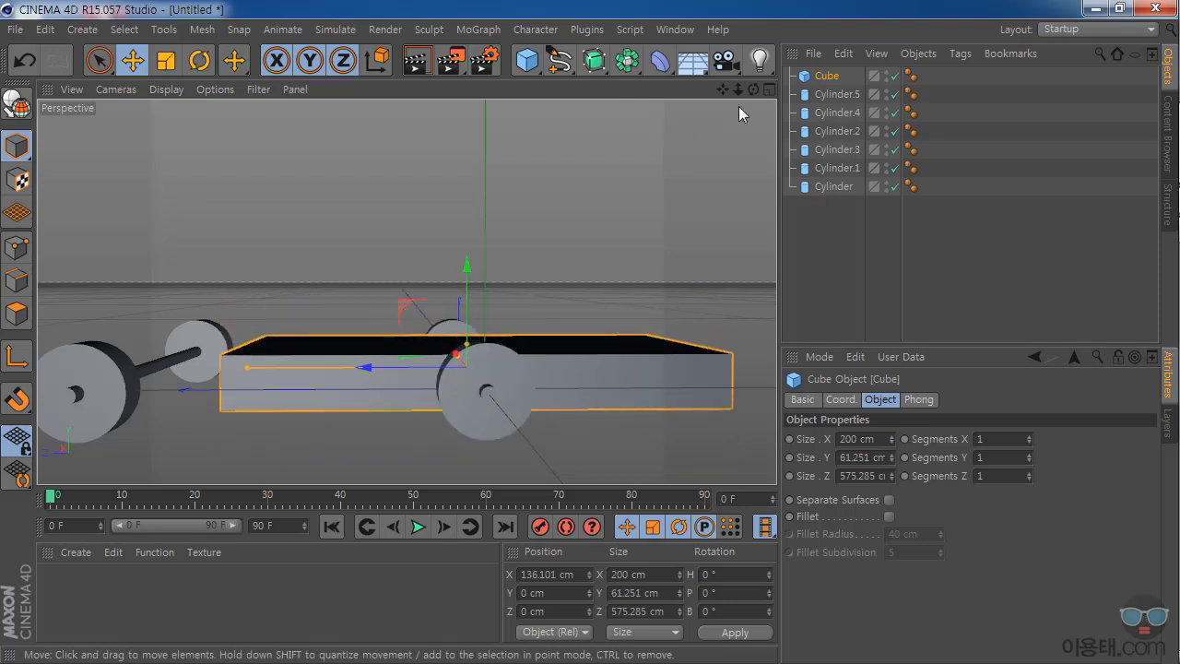
pyautogui.moveTo(753, 89)
pyautogui.mouseDown()
pyautogui.moveTo(728, 101)
pyautogui.moveTo(743, 99)
pyautogui.mouseUp()
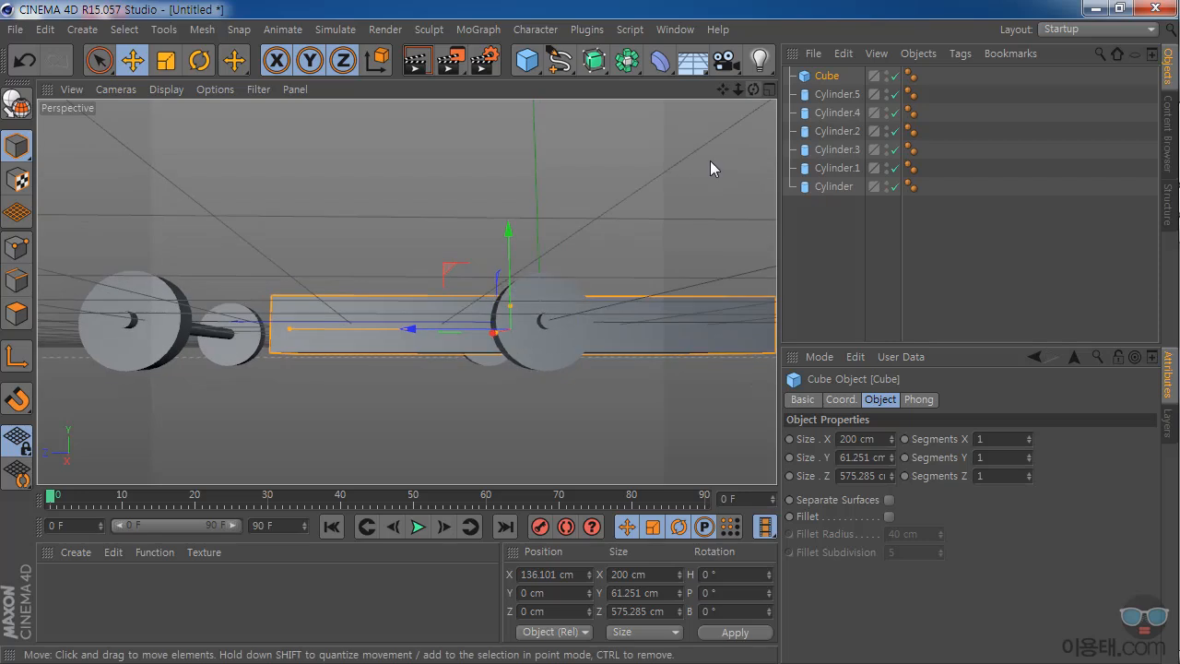
pyautogui.moveTo(511, 303); pyautogui.dragTo(523, 324)
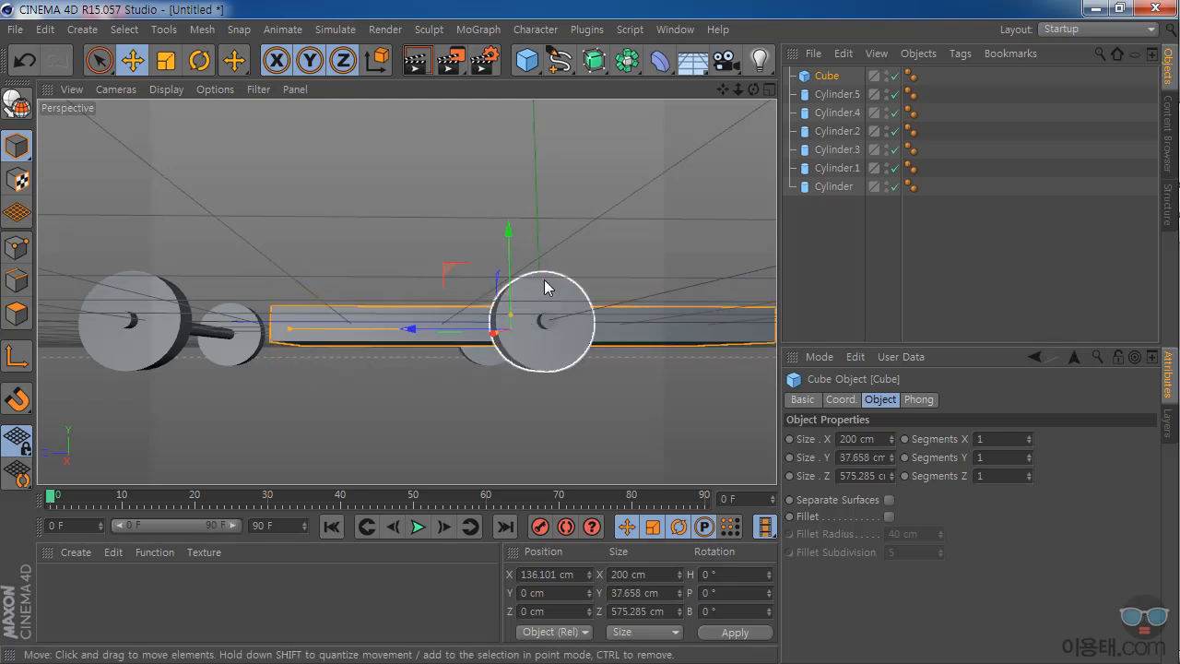
# Raise the cube to about Y 28 cm, move it to about Z 206 cm, and set its height to about 105 cm.
pyautogui.moveTo(722, 92); pyautogui.dragTo(682, 139)
pyautogui.moveTo(467, 368); pyautogui.dragTo(582, 269)
pyautogui.moveTo(394, 323); pyautogui.dragTo(265, 304)
pyautogui.moveTo(753, 88); pyautogui.dragTo(668, 99)
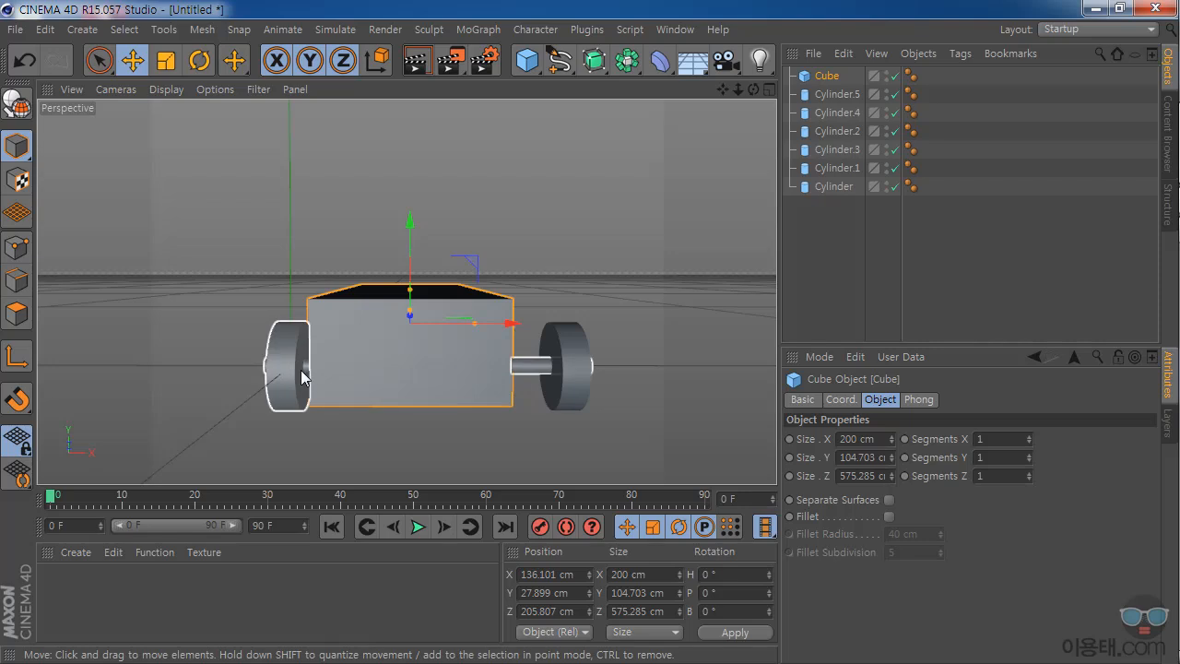
# In the top view, move the cube along X to about 155.6 cm to centre it between the wheels, then return to perspective.
pyautogui.click(296, 90)
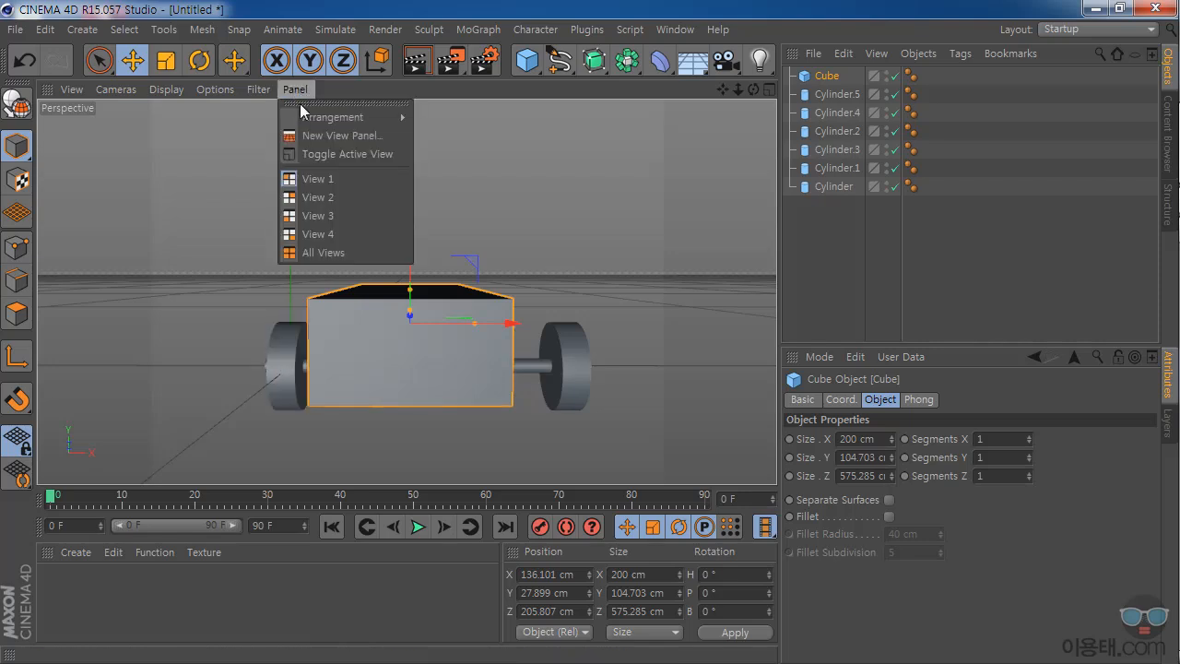
pyautogui.click(325, 200)
pyautogui.moveTo(738, 91); pyautogui.dragTo(816, 0)
pyautogui.moveTo(407, 292); pyautogui.dragTo(658, 172)
pyautogui.moveTo(523, 190); pyautogui.dragTo(547, 190)
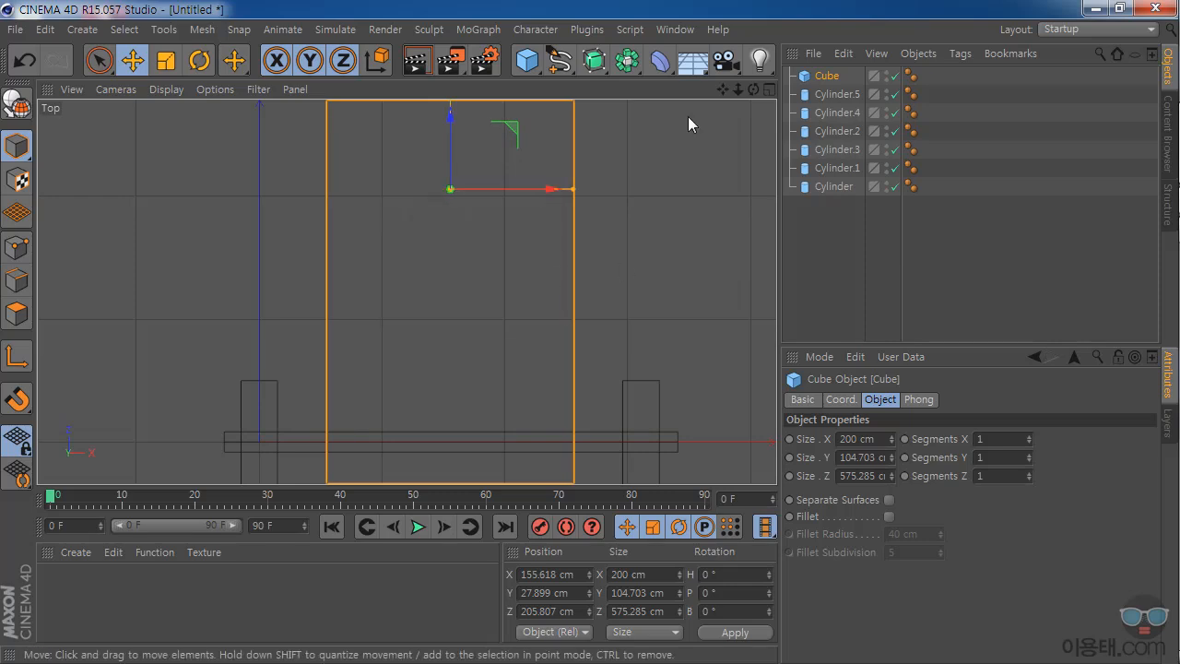
pyautogui.click(295, 89)
pyautogui.click(317, 181)
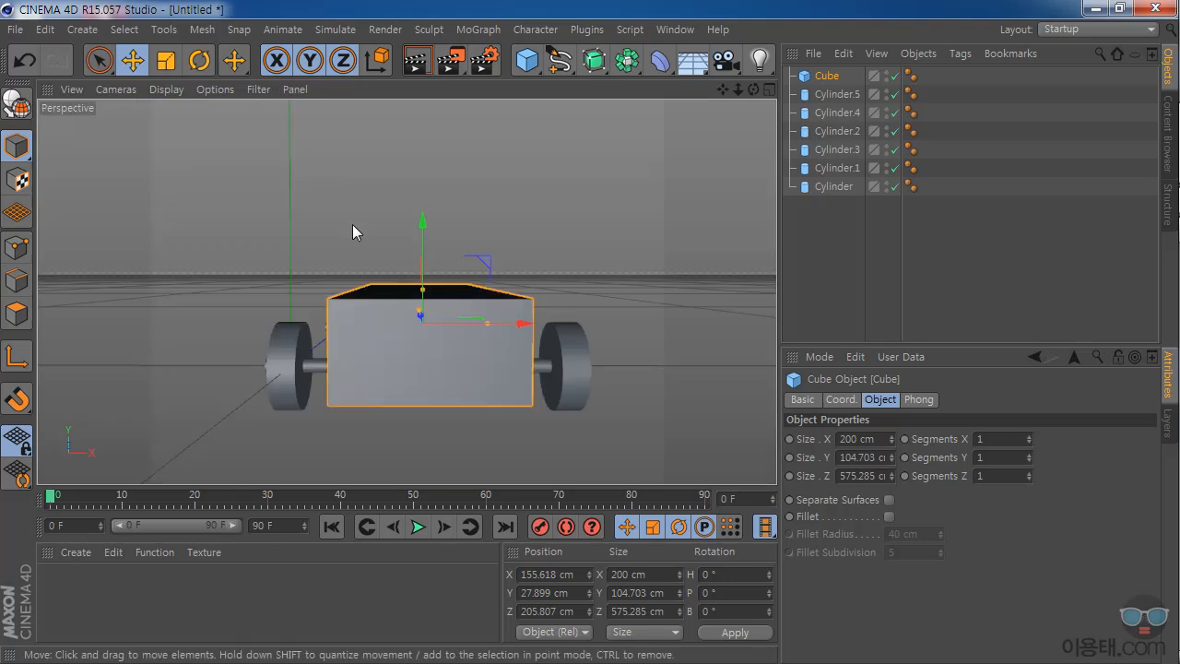
# Make the cube and both axles editable and merge them into one object with Connect Objects + Delete.
pyautogui.moveTo(753, 89); pyautogui.dragTo(774, 118)
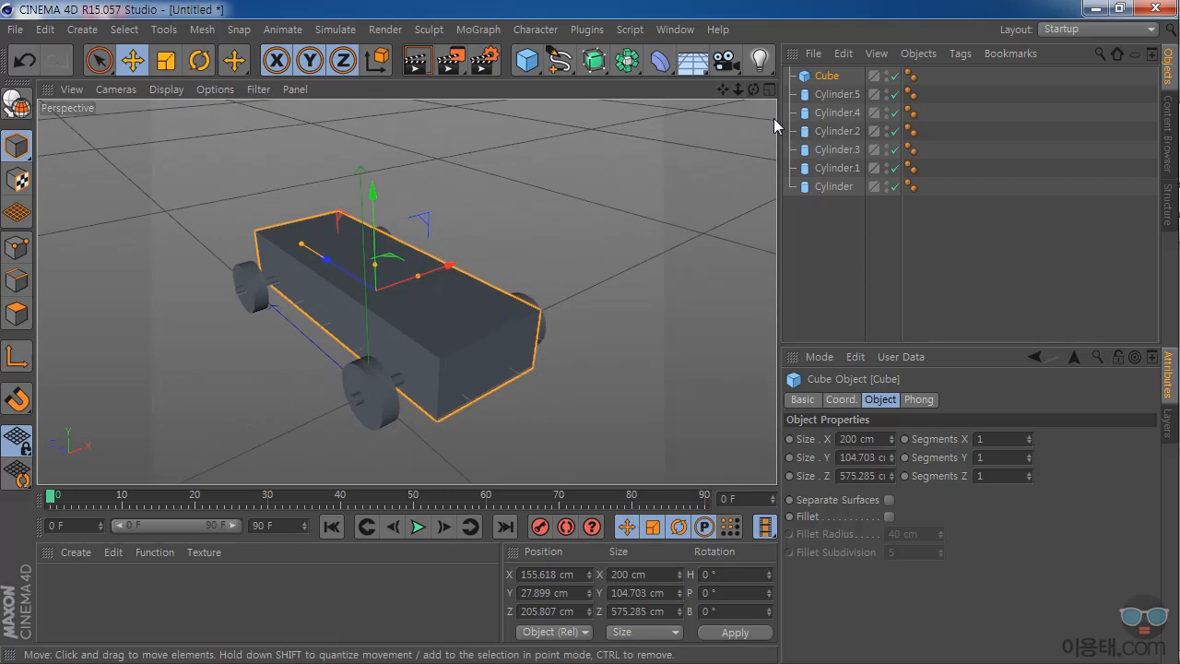
pyautogui.click(831, 112)
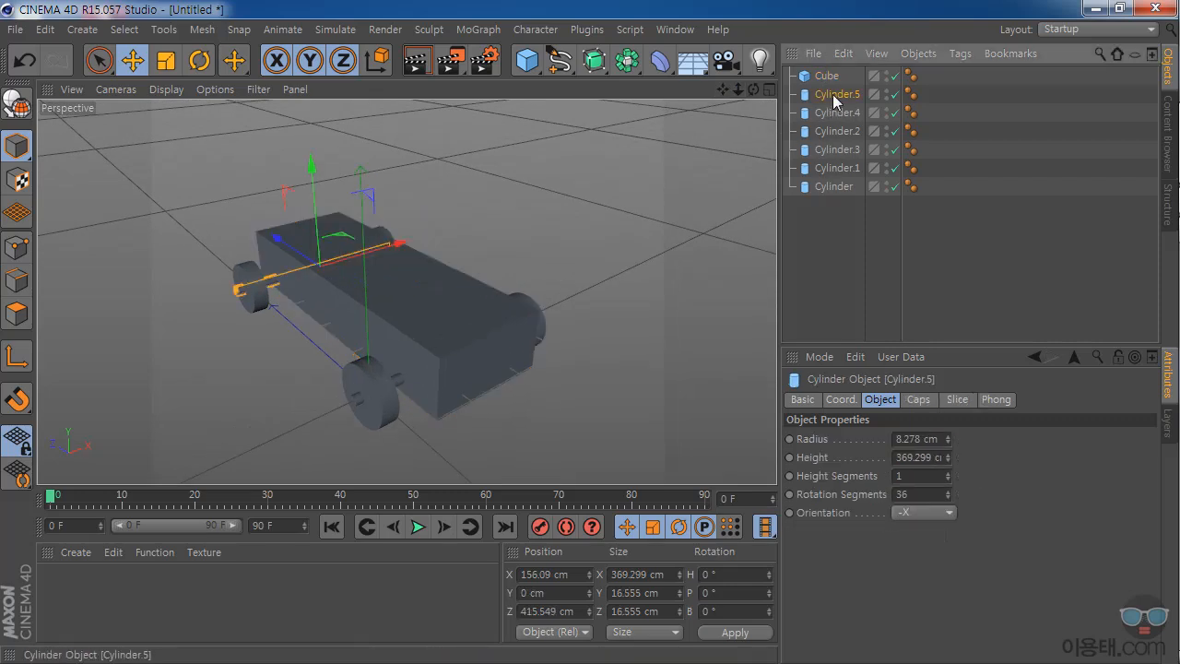
pyautogui.click(834, 97)
pyautogui.click(835, 114)
pyautogui.click(832, 78)
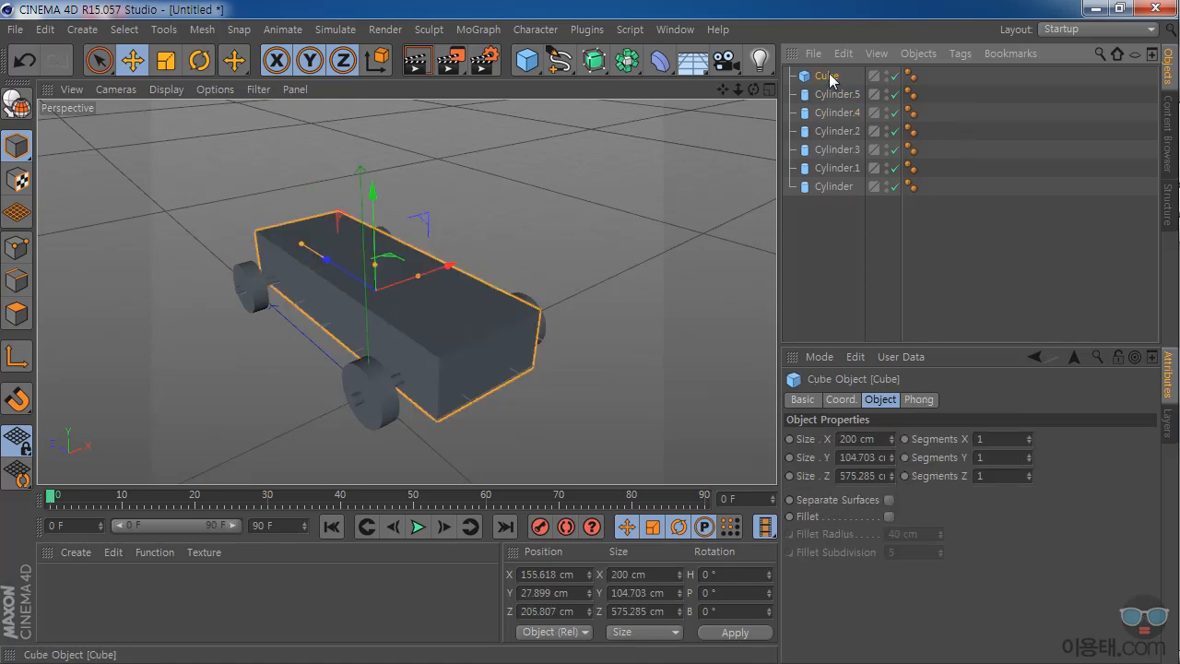
pyautogui.keyDown('shift'); pyautogui.click(838, 112); pyautogui.keyUp('shift')
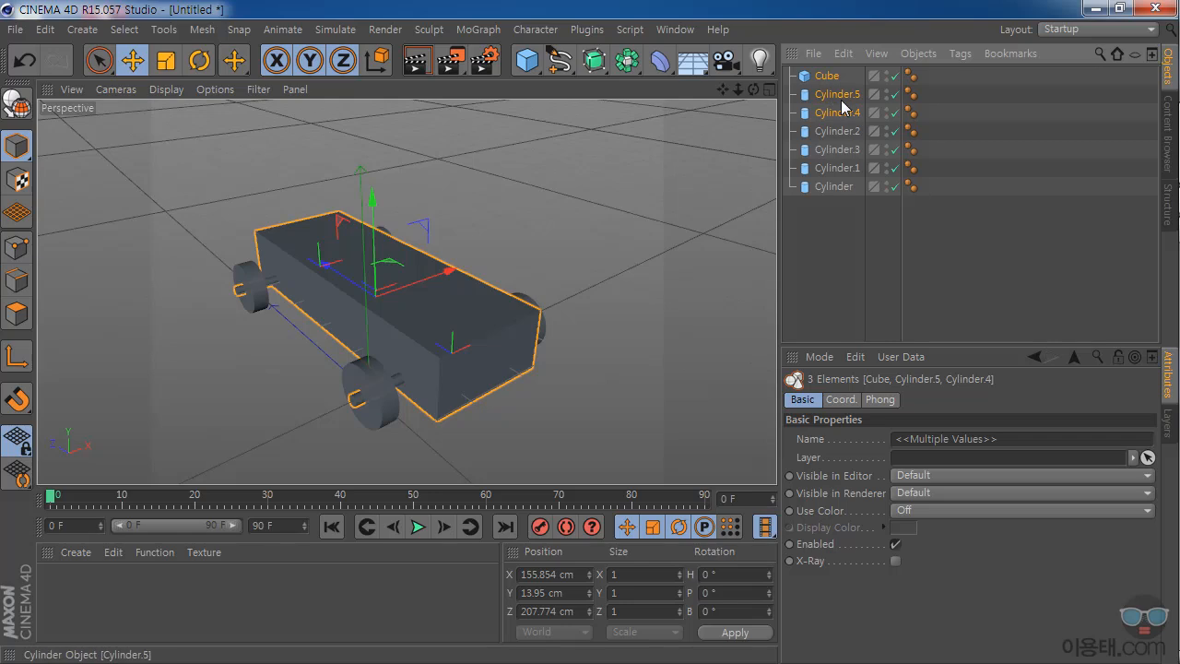
pyautogui.click(25, 108)
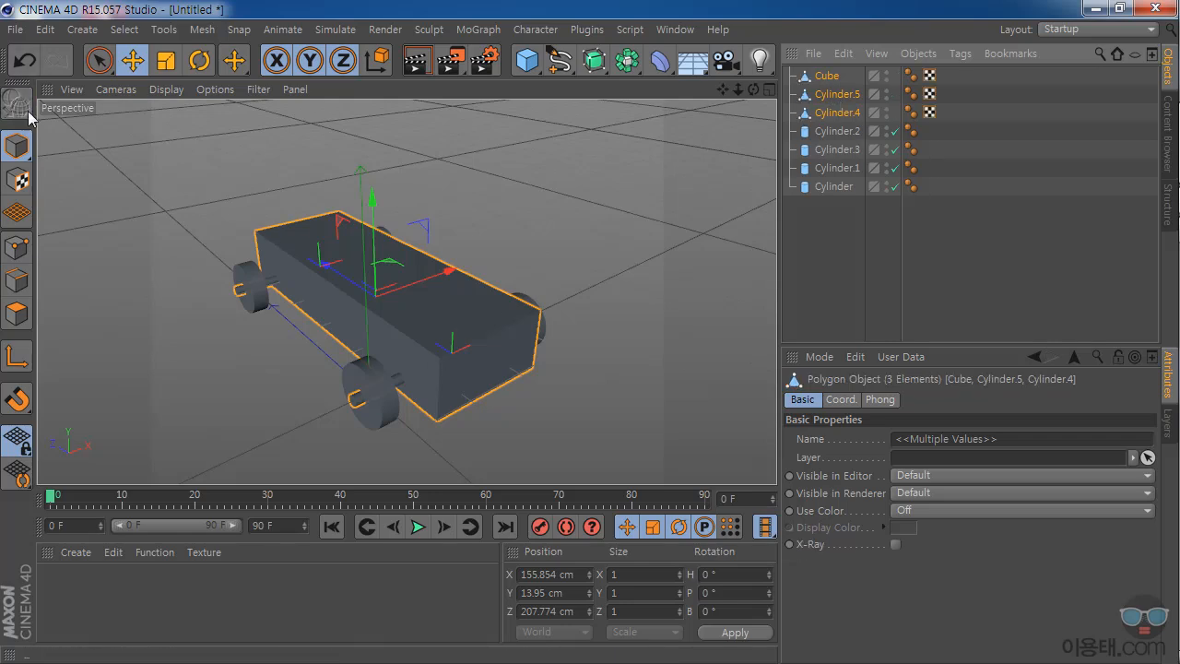
pyautogui.rightClick(832, 112)
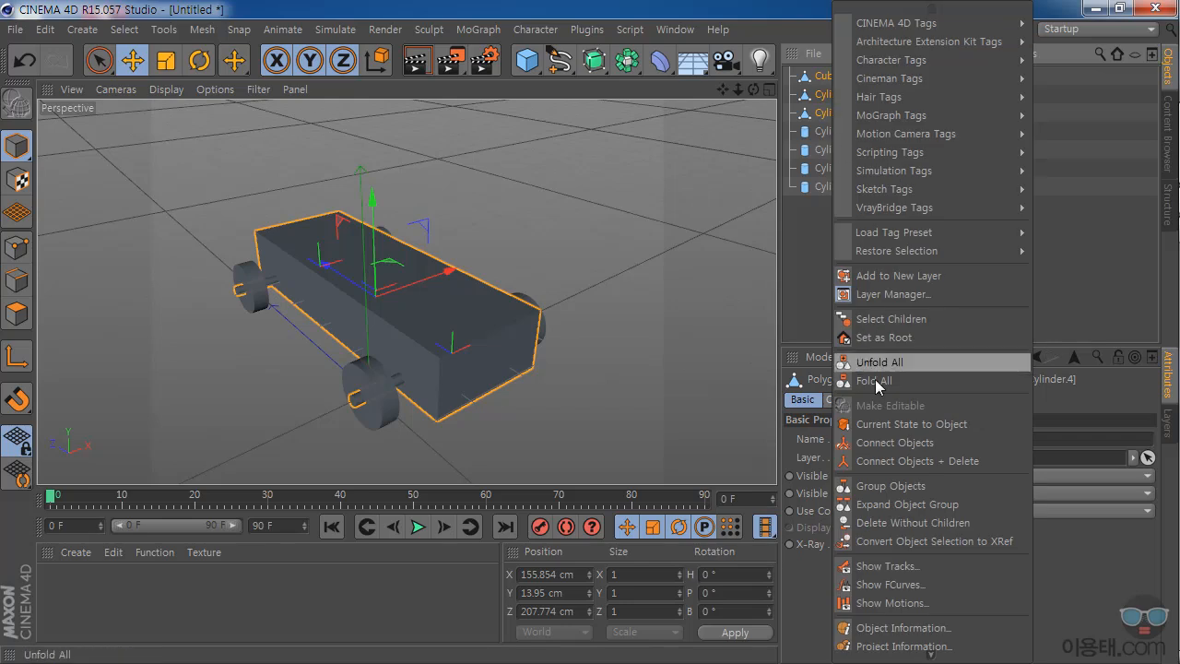
pyautogui.click(933, 460)
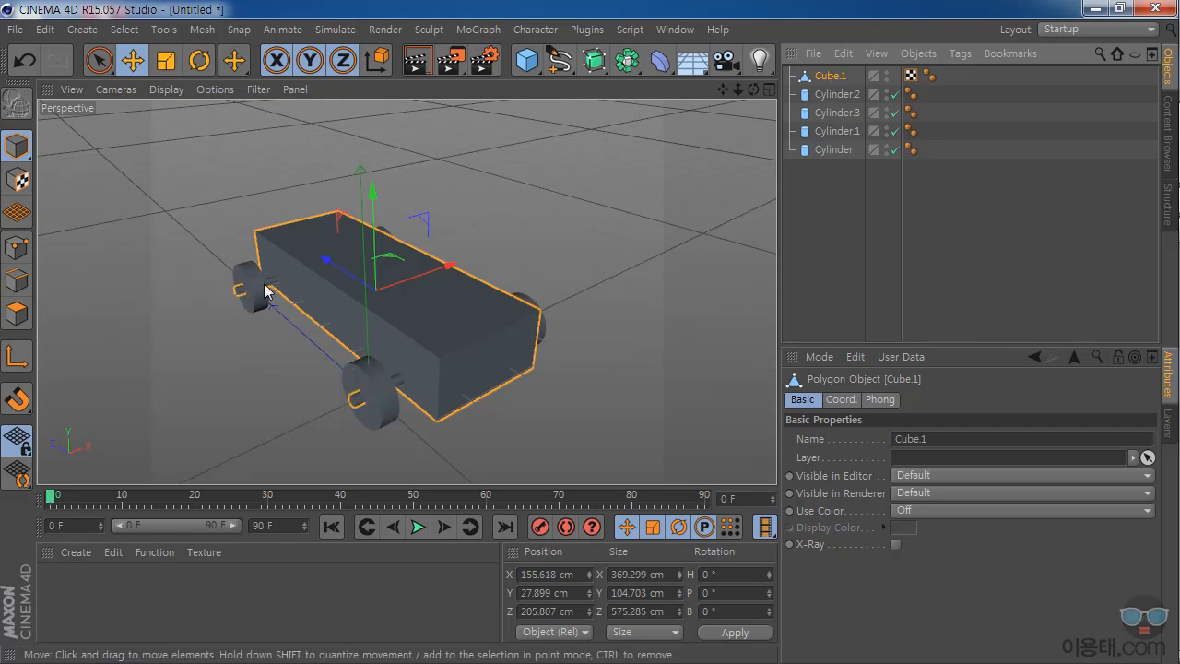
# Rename the merged body object as 몸통.
pyautogui.doubleClick(835, 78)
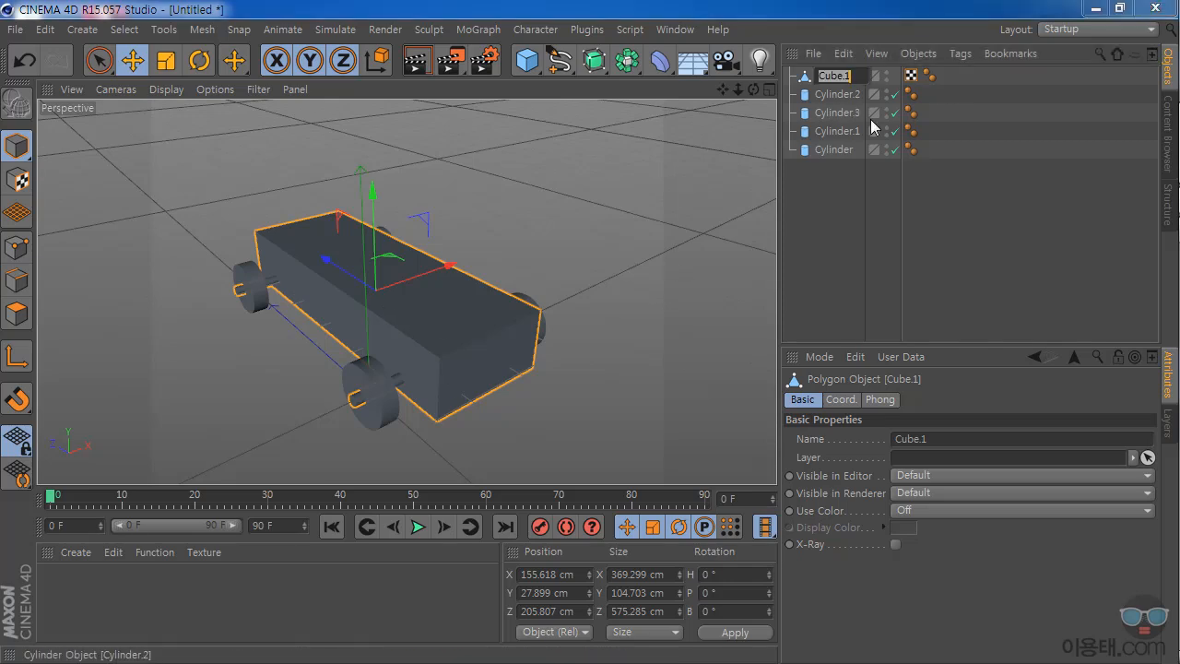
pyautogui.write('a')
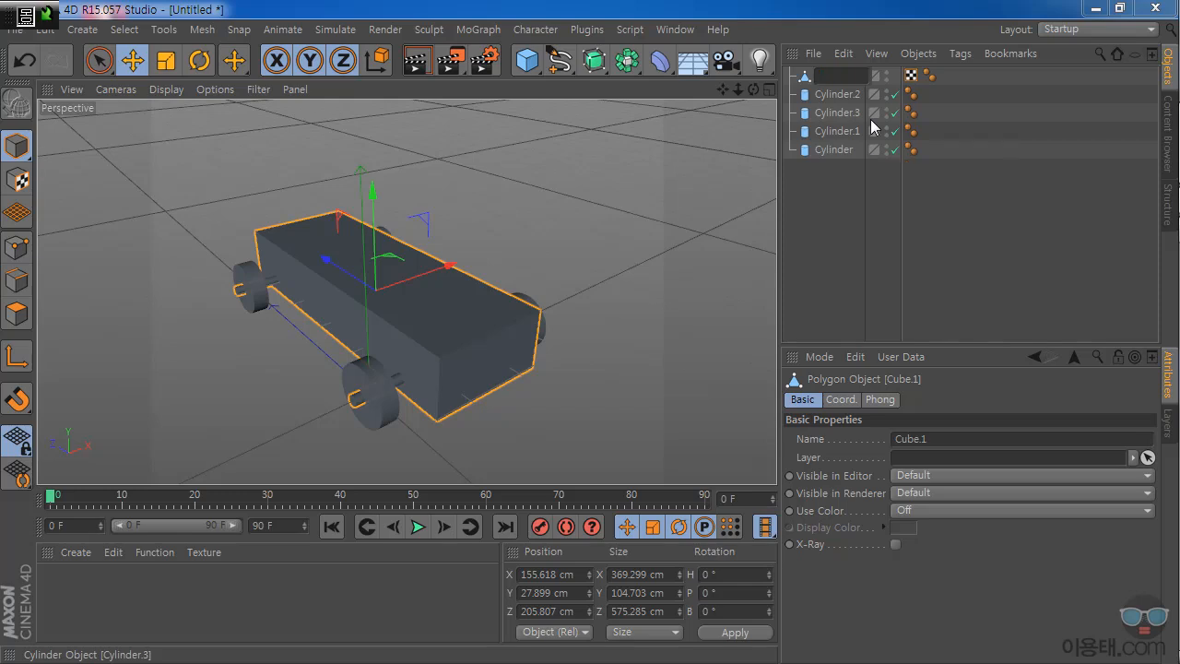
pyautogui.write('통')
pyautogui.press('Return')
# Rename the front wheel at the origin as 앞좌 and the opposite front wheel as 앞우.
pyautogui.click(841, 152)
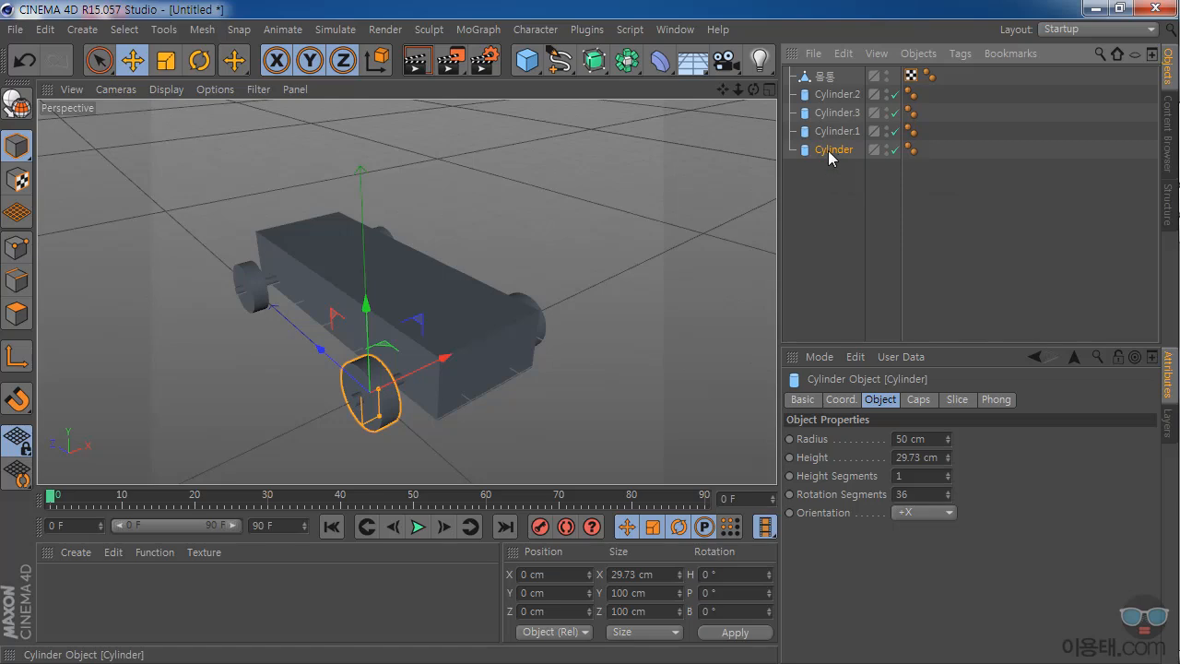
pyautogui.doubleClick(837, 153)
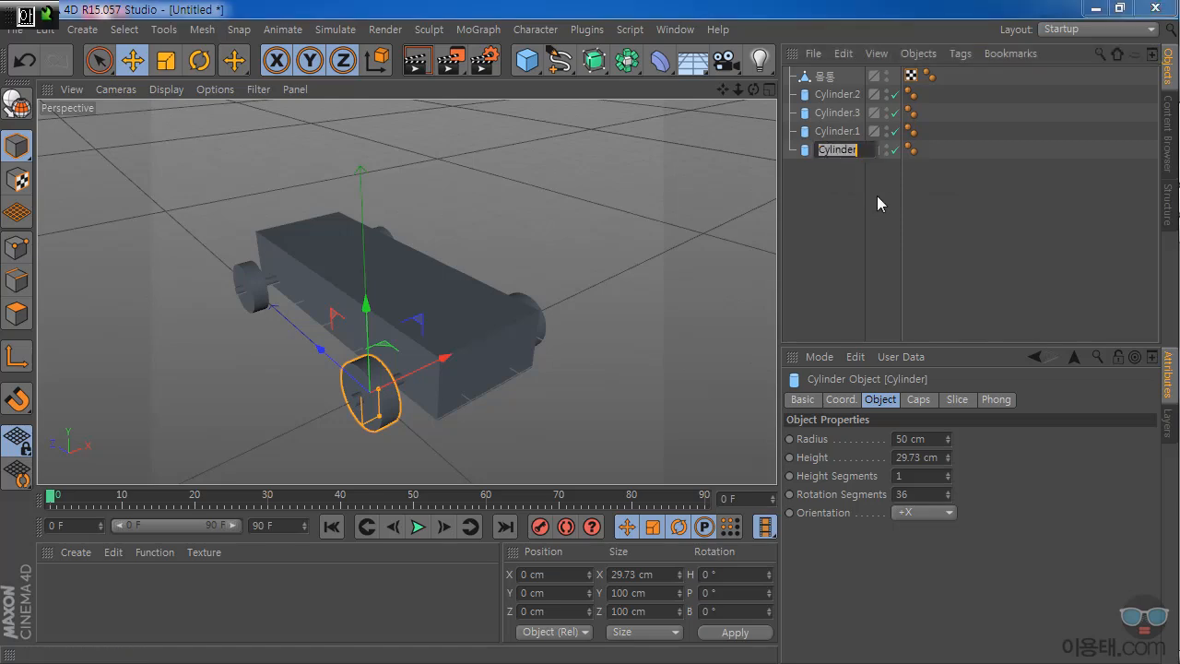
pyautogui.write('앞좌')
pyautogui.press('Return')
pyautogui.doubleClick(839, 130)
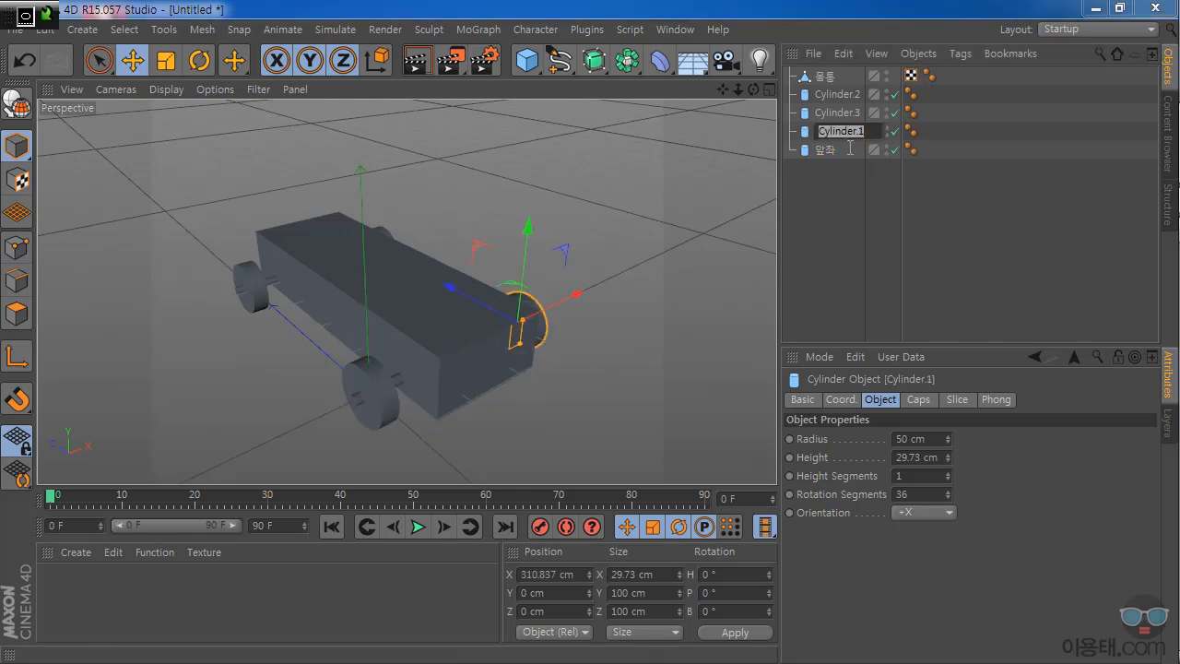
pyautogui.write('앞우')
pyautogui.press('Return')
# Rename the rear wheel behind 앞좌 as 뒤좌 and the rear wheel behind 앞우 as 뒤우.
pyautogui.doubleClick(839, 113)
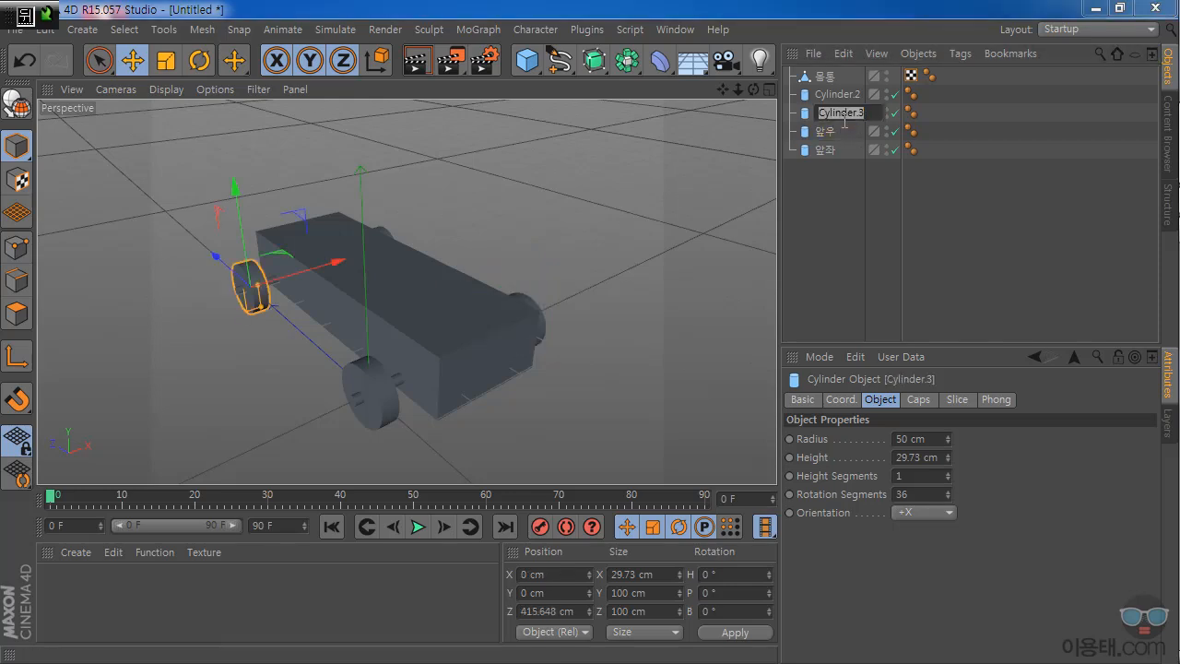
pyautogui.write('뒤좌')
pyautogui.press('Return')
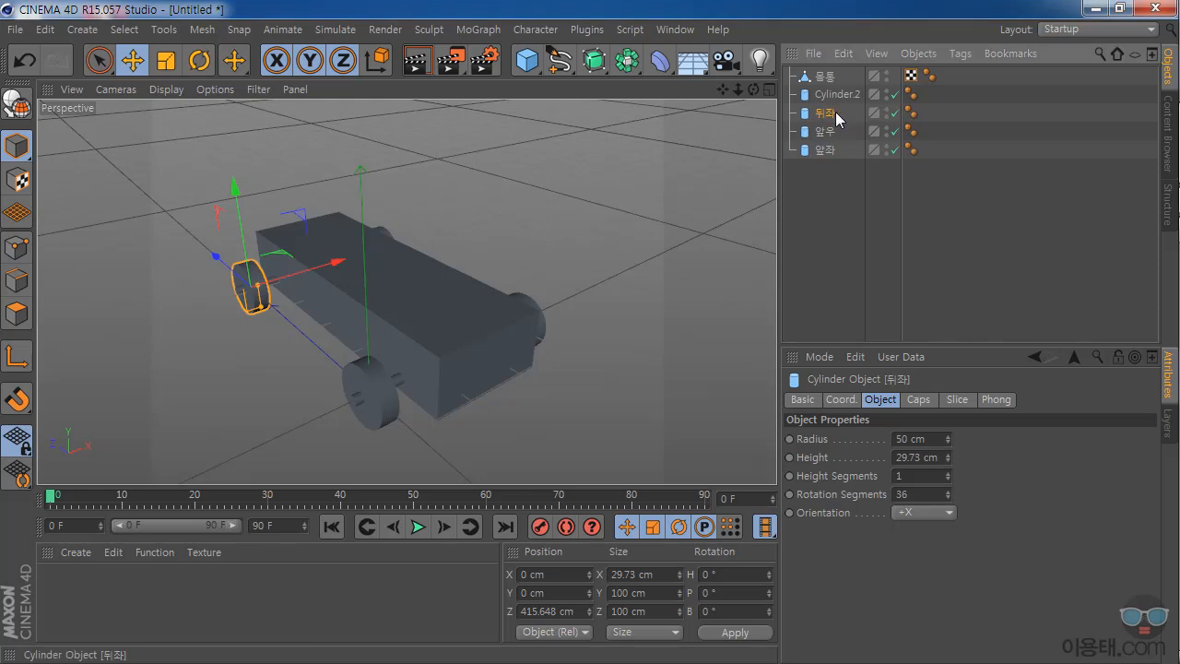
pyautogui.doubleClick(839, 96)
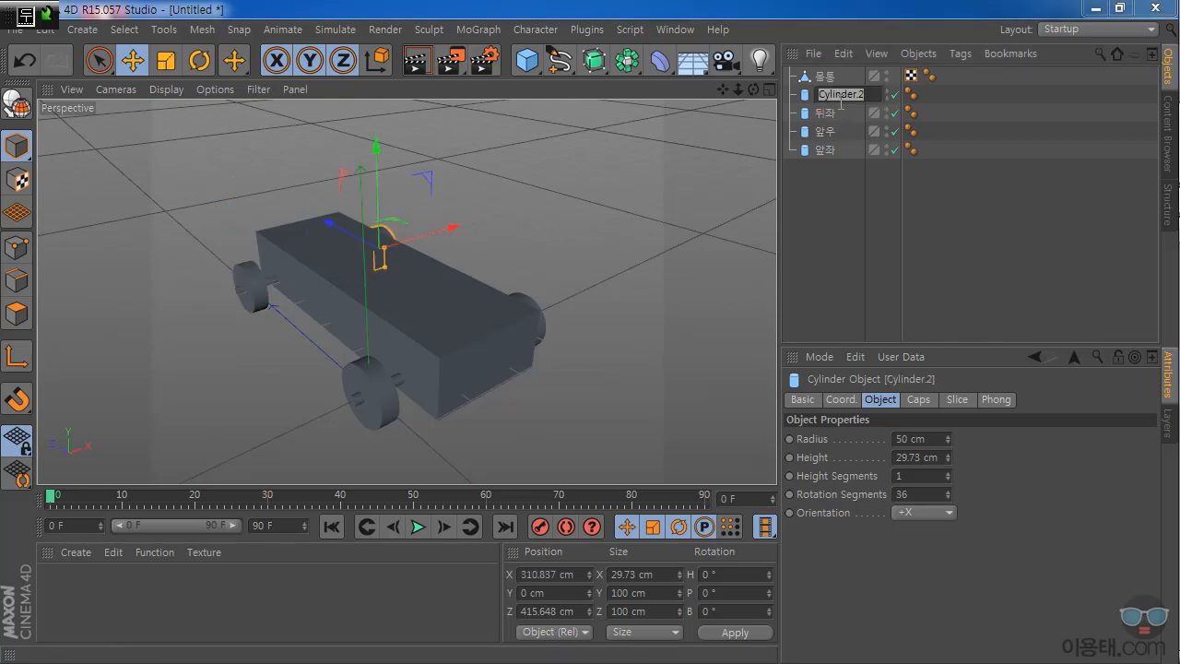
pyautogui.write('뒤우')
pyautogui.press('Return')
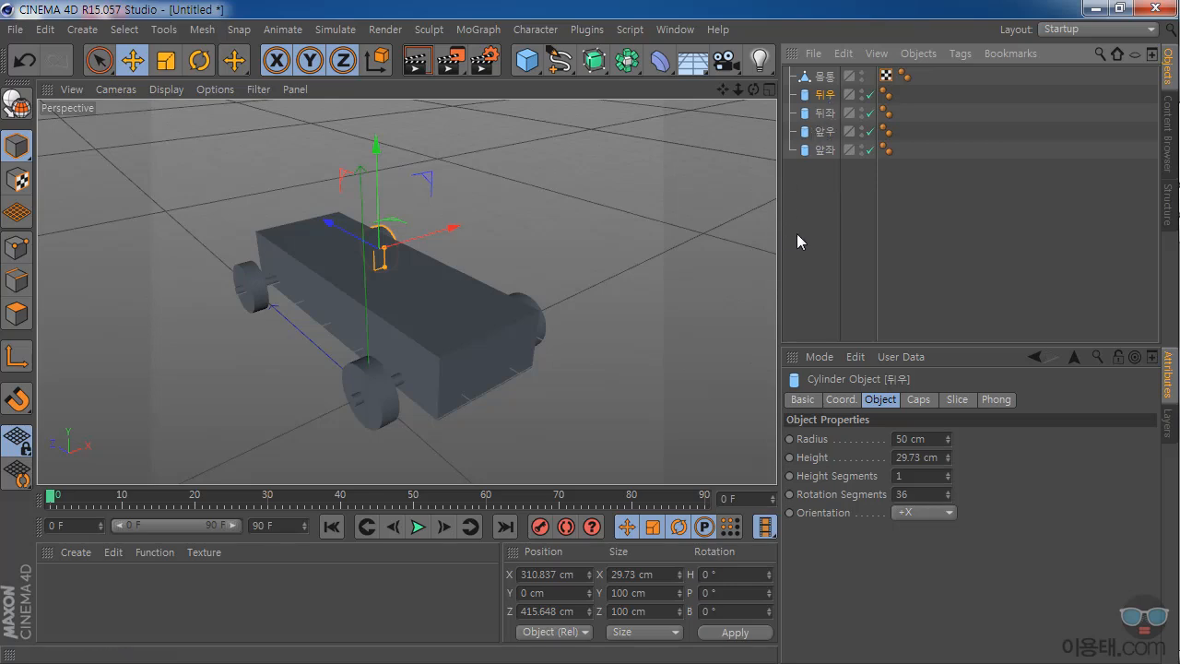
# Add a dynamics Connector and make it a child of the 앞좌 wheel.
pyautogui.moveTo(753, 89)
pyautogui.mouseDown()
pyautogui.moveTo(717, 65)
pyautogui.moveTo(737, 78)
pyautogui.moveTo(708, 85)
pyautogui.moveTo(735, 72)
pyautogui.moveTo(752, 90)
pyautogui.moveTo(708, 85)
pyautogui.moveTo(752, 97)
pyautogui.moveTo(749, 106)
pyautogui.mouseUp()
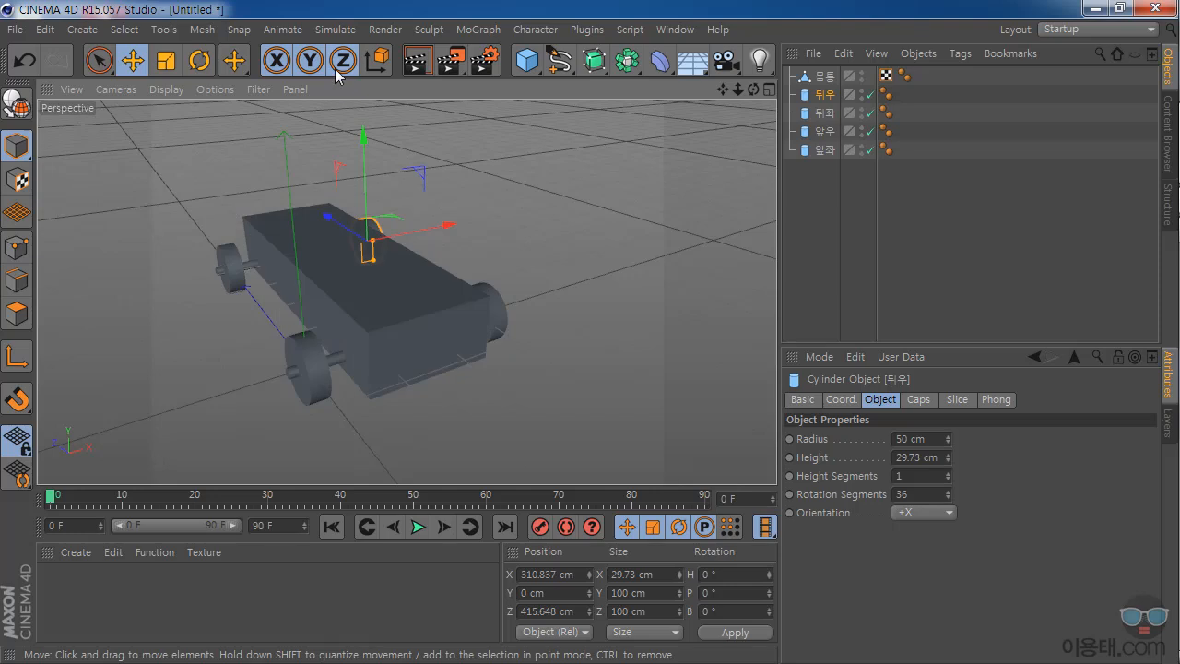
pyautogui.click(283, 29)
pyautogui.moveTo(337, 30)
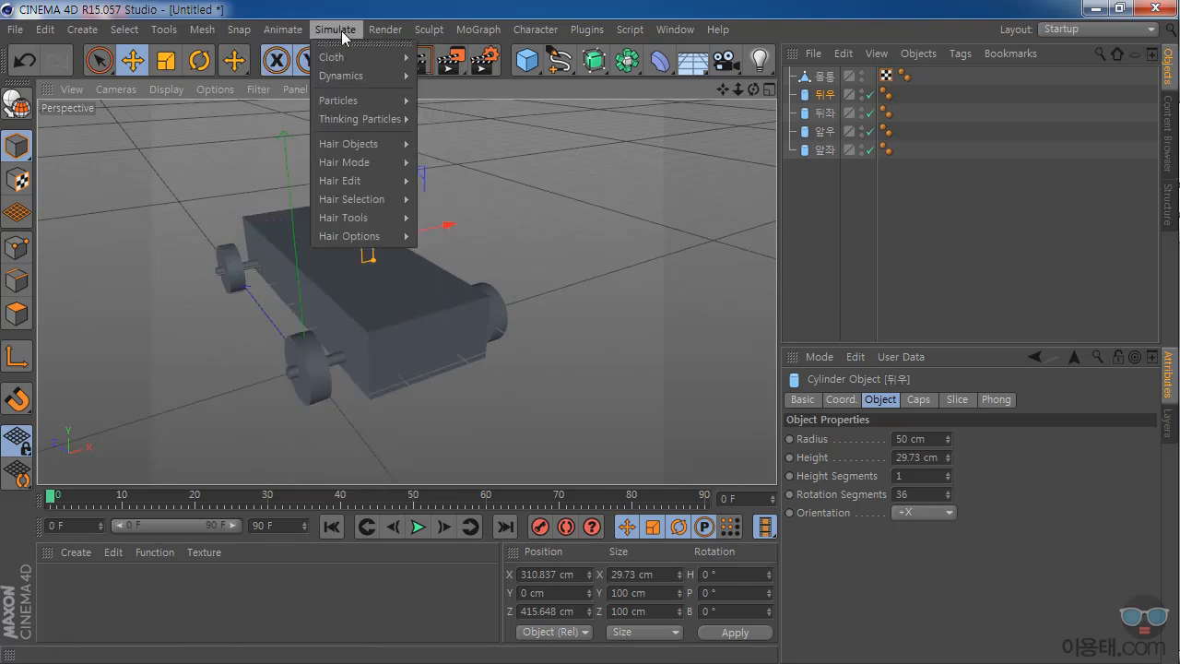
pyautogui.moveTo(347, 98)
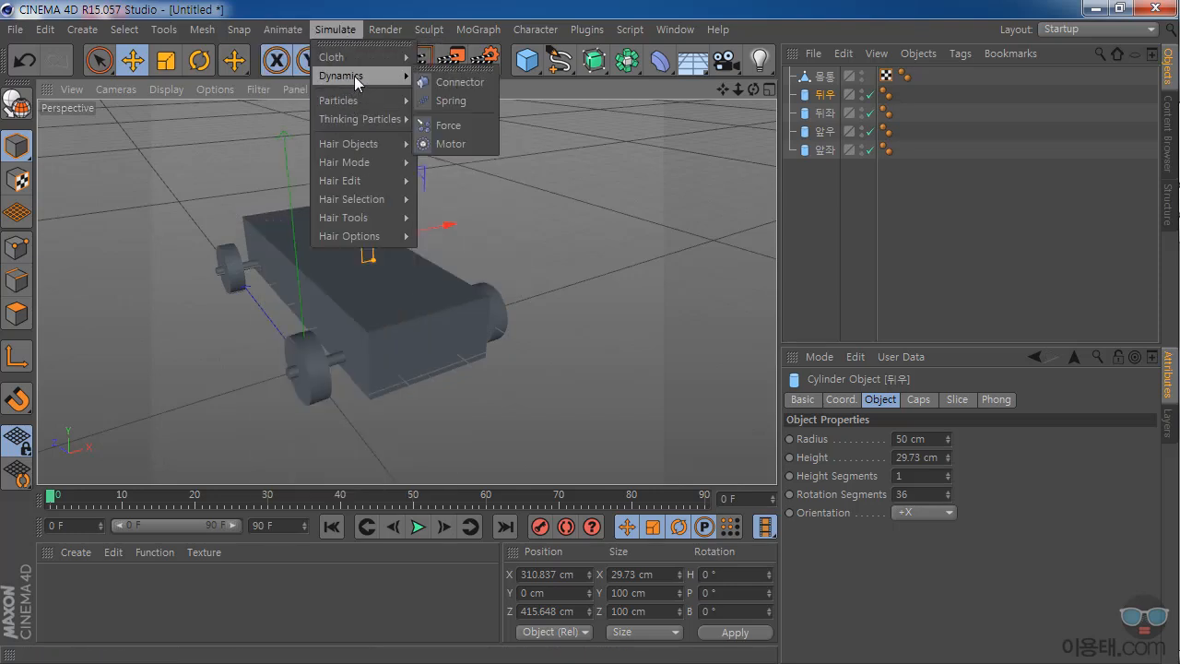
pyautogui.click(471, 83)
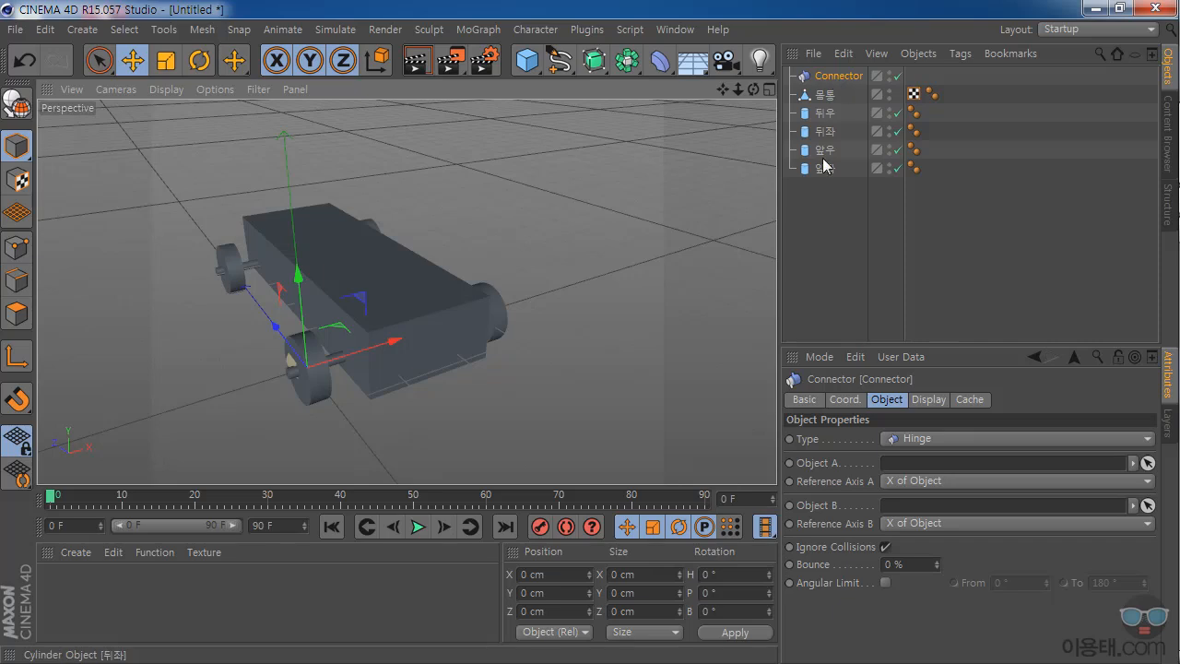
pyautogui.click(832, 81)
pyautogui.moveTo(833, 81); pyautogui.dragTo(830, 171)
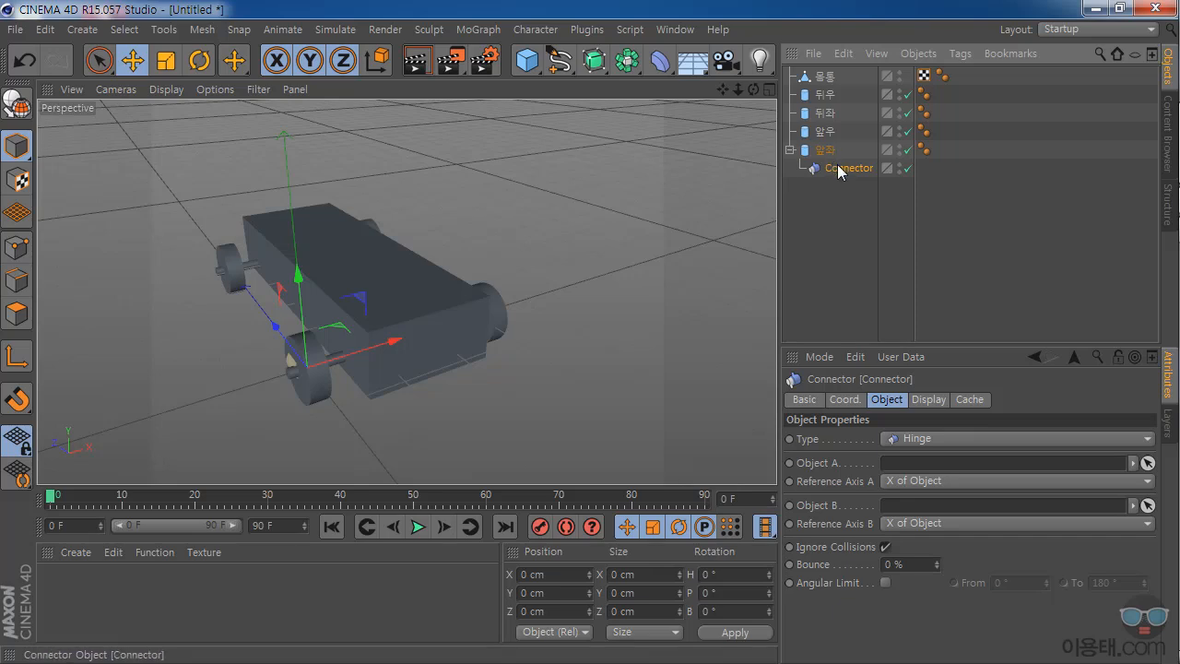
# Make the connector always visible and set its draw size to 83 cm.
pyautogui.moveTo(893, 347); pyautogui.dragTo(881, 267)
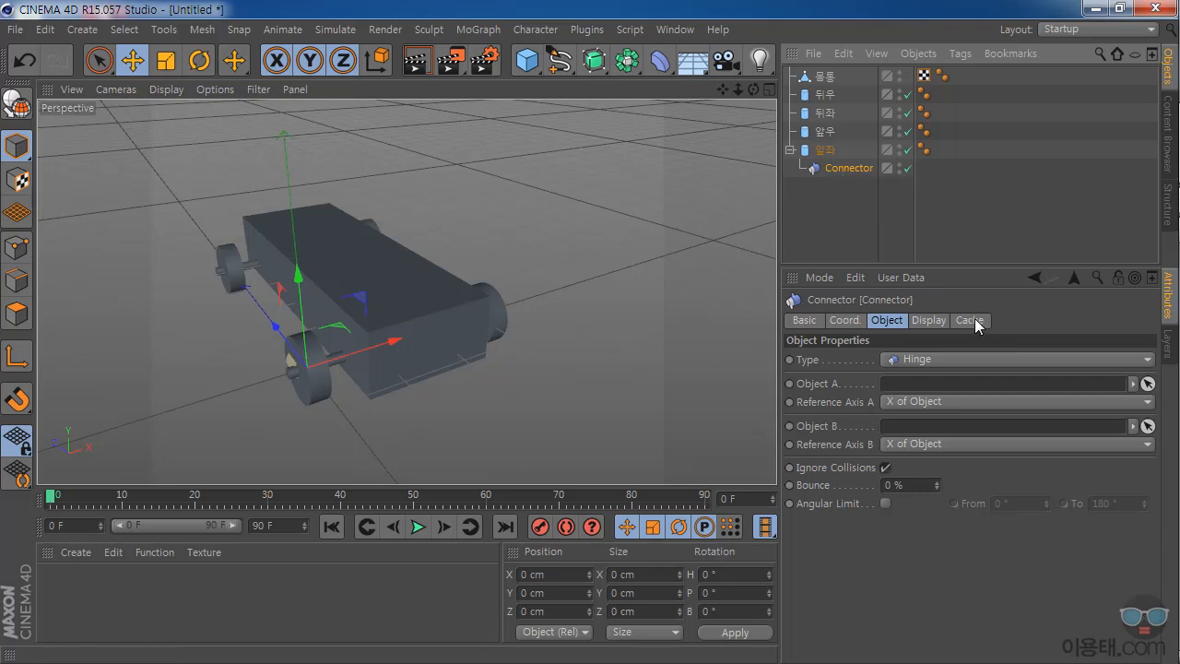
pyautogui.click(929, 320)
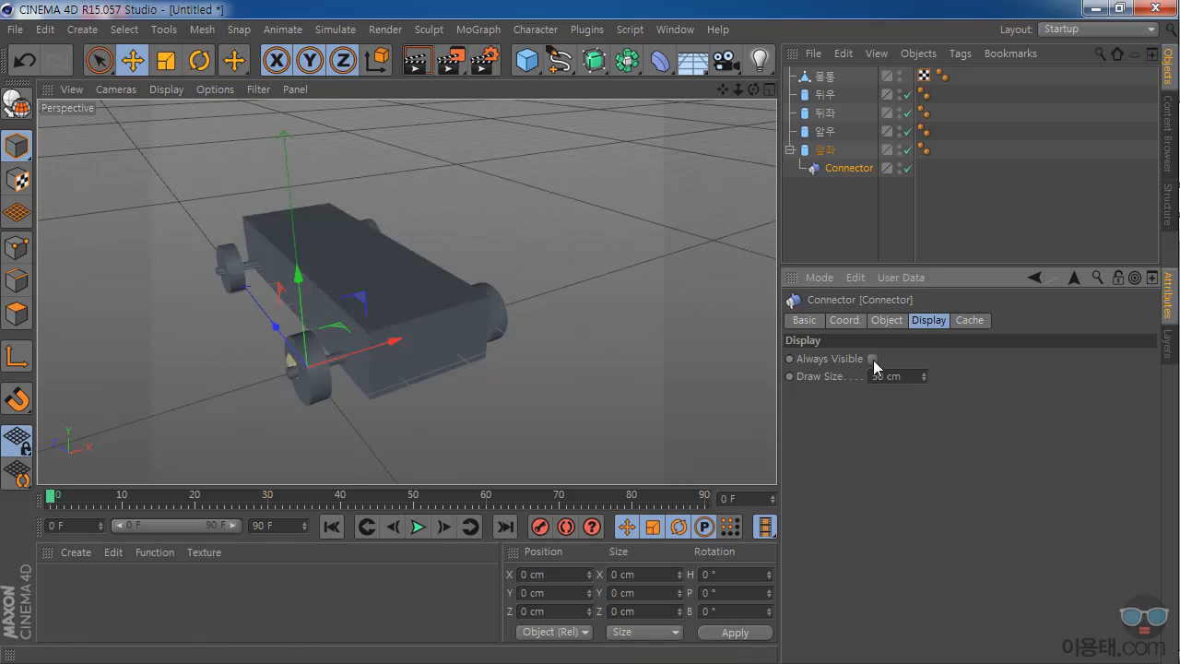
pyautogui.moveTo(924, 374); pyautogui.dragTo(924, 347)
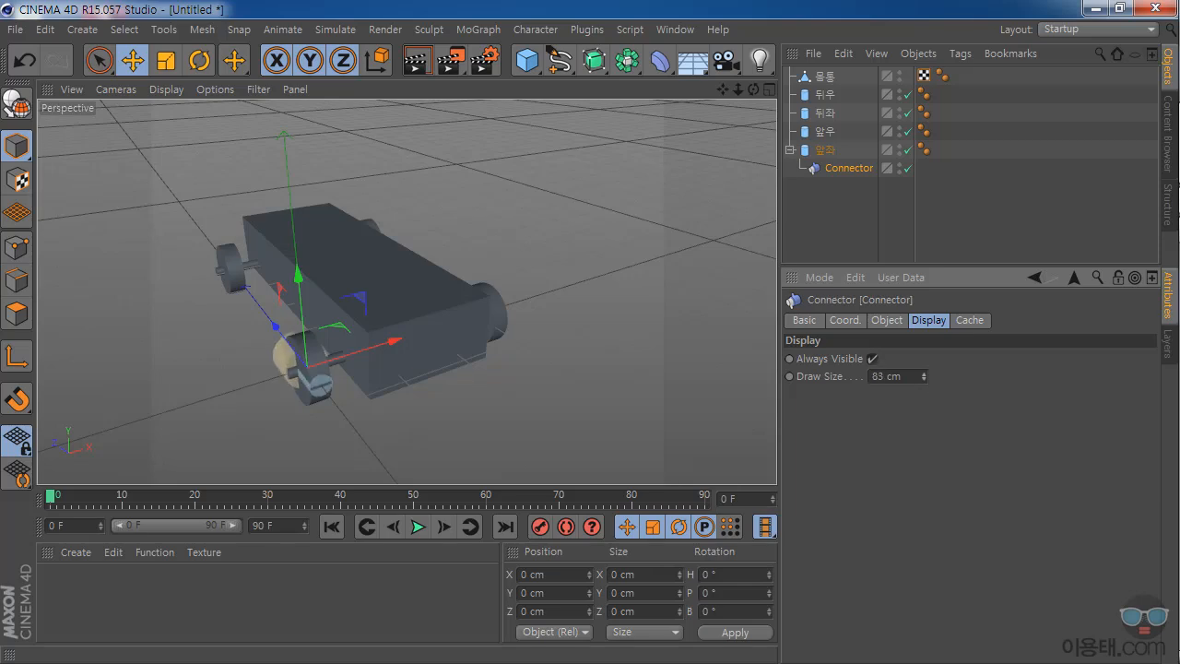
# Rotate the connector to a heading of -90° so its hinge axis runs along the 앞좌 wheel's axle.
pyautogui.click(200, 61)
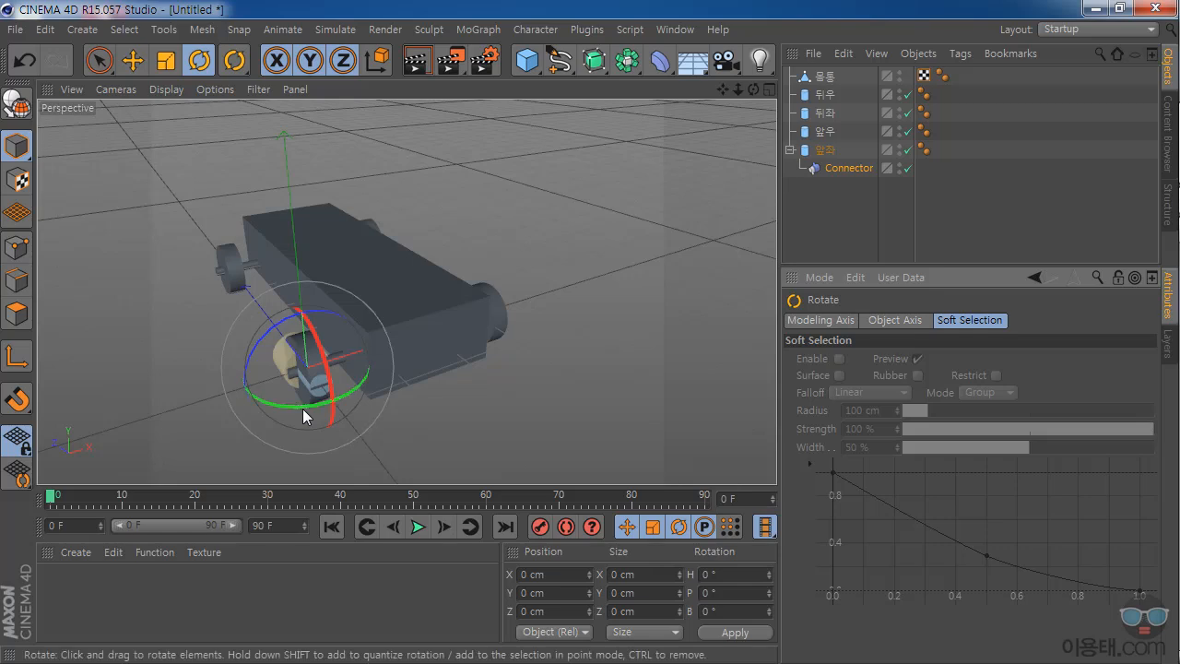
pyautogui.moveTo(322, 411); pyautogui.dragTo(209, 391)
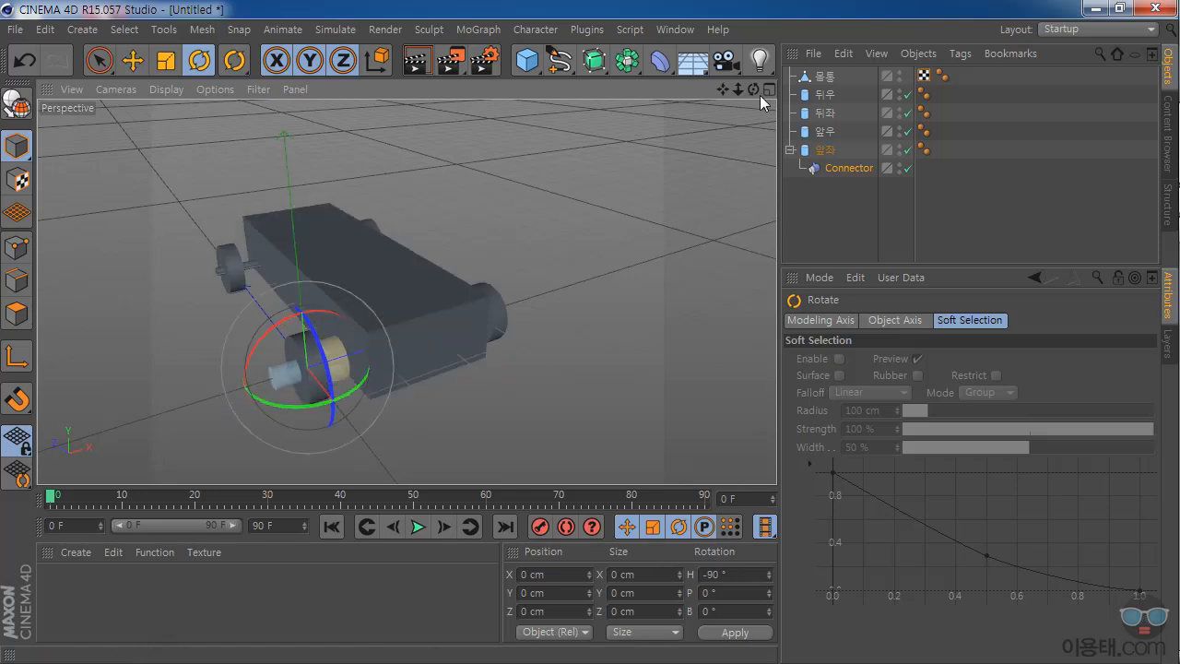
pyautogui.keyDown('alt'); pyautogui.moveTo(406, 292); pyautogui.dragTo(406, 292); pyautogui.keyUp('alt')
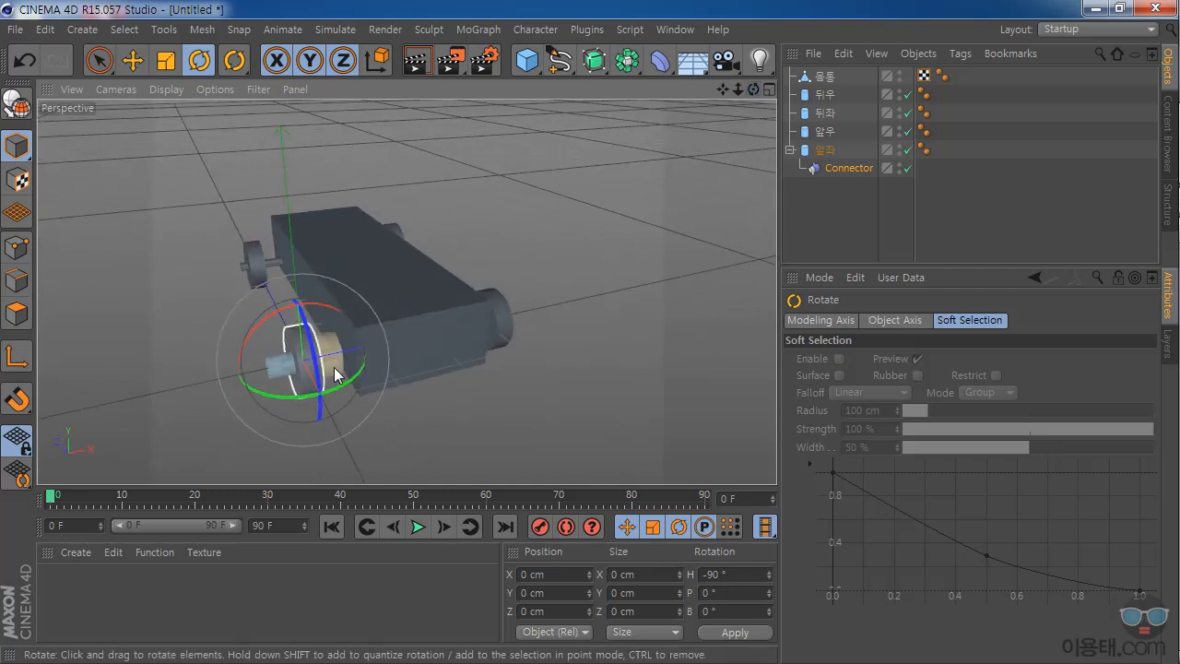
# Duplicate the 앞좌 wheel's hinge connector as a child of the 앞우 wheel.
pyautogui.click(846, 168)
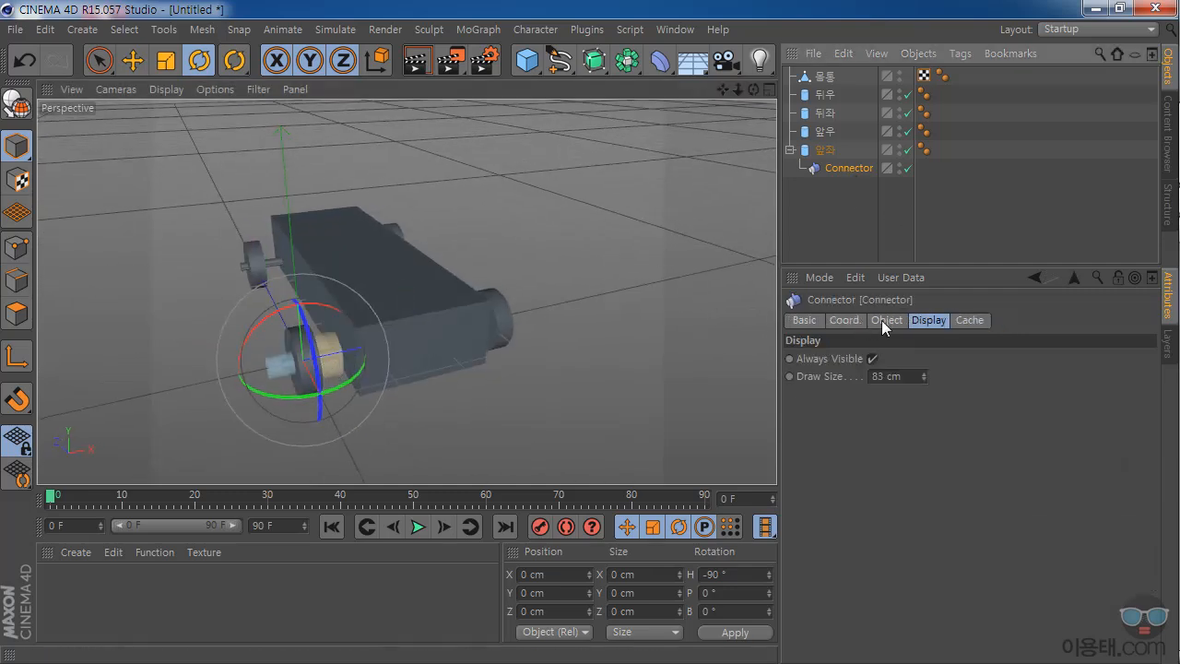
pyautogui.click(881, 320)
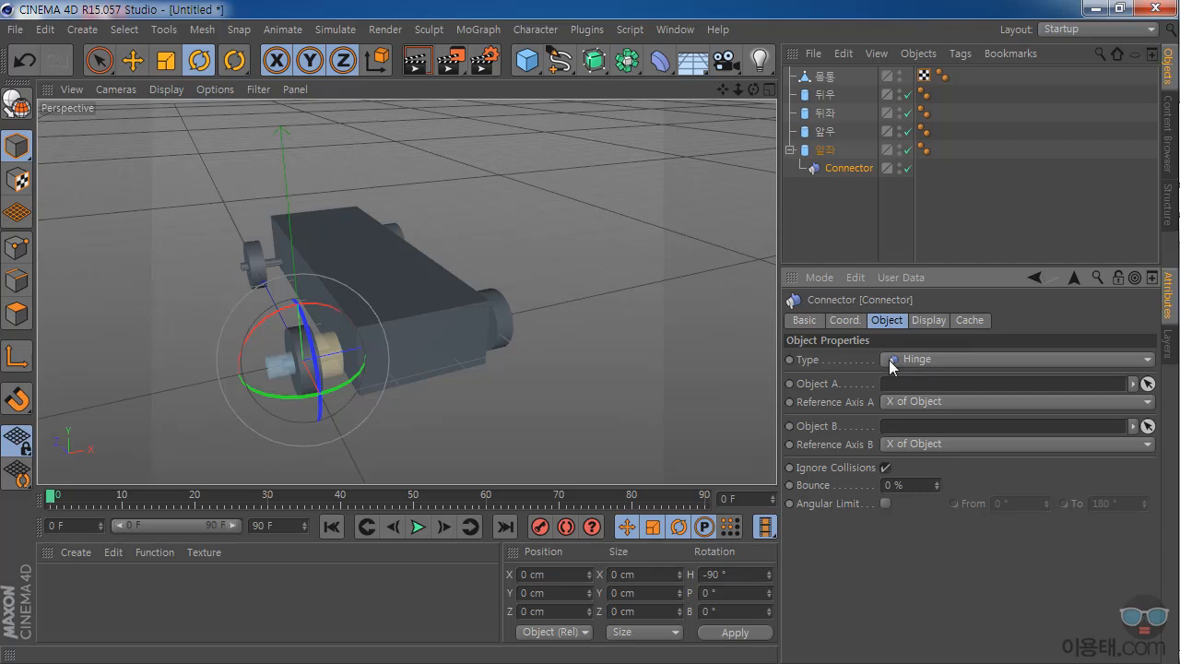
pyautogui.moveTo(753, 87)
pyautogui.mouseDown()
pyautogui.moveTo(793, 97)
pyautogui.moveTo(728, 90)
pyautogui.moveTo(754, 87)
pyautogui.moveTo(756, 110)
pyautogui.moveTo(754, 88)
pyautogui.mouseUp()
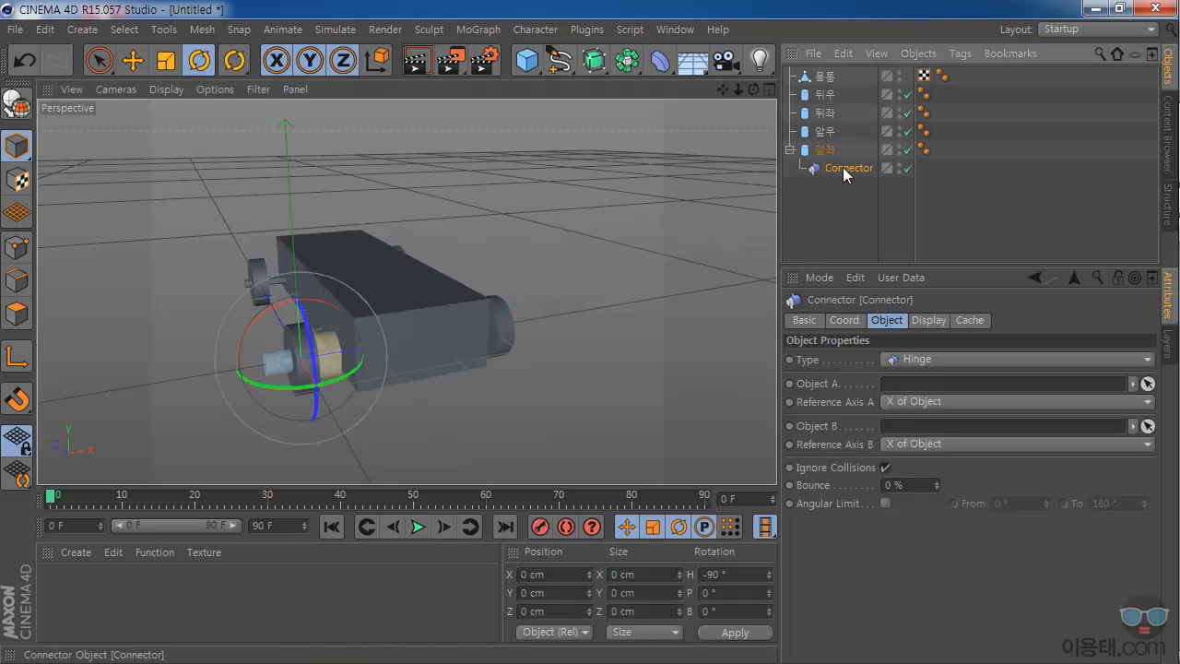
pyautogui.moveTo(843, 167); pyautogui.dragTo(834, 134)
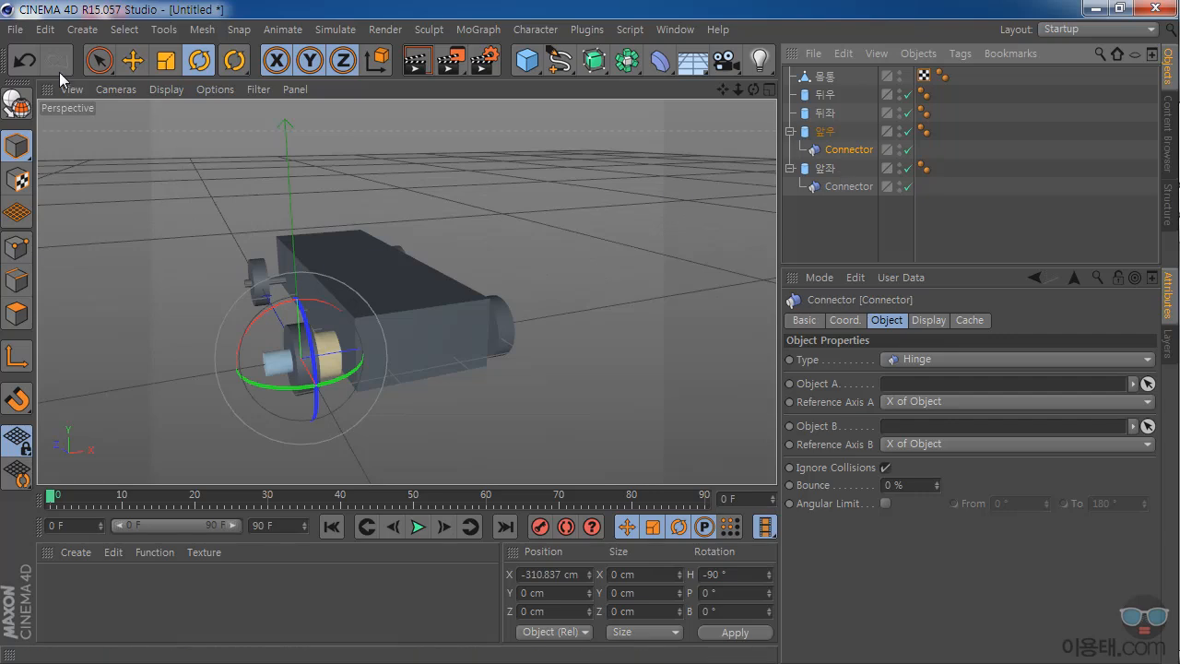
# Set the 앞우 connector's X position to 0 cm so it sits at the centre of its wheel.
pyautogui.moveTo(752, 89); pyautogui.dragTo(576, 368)
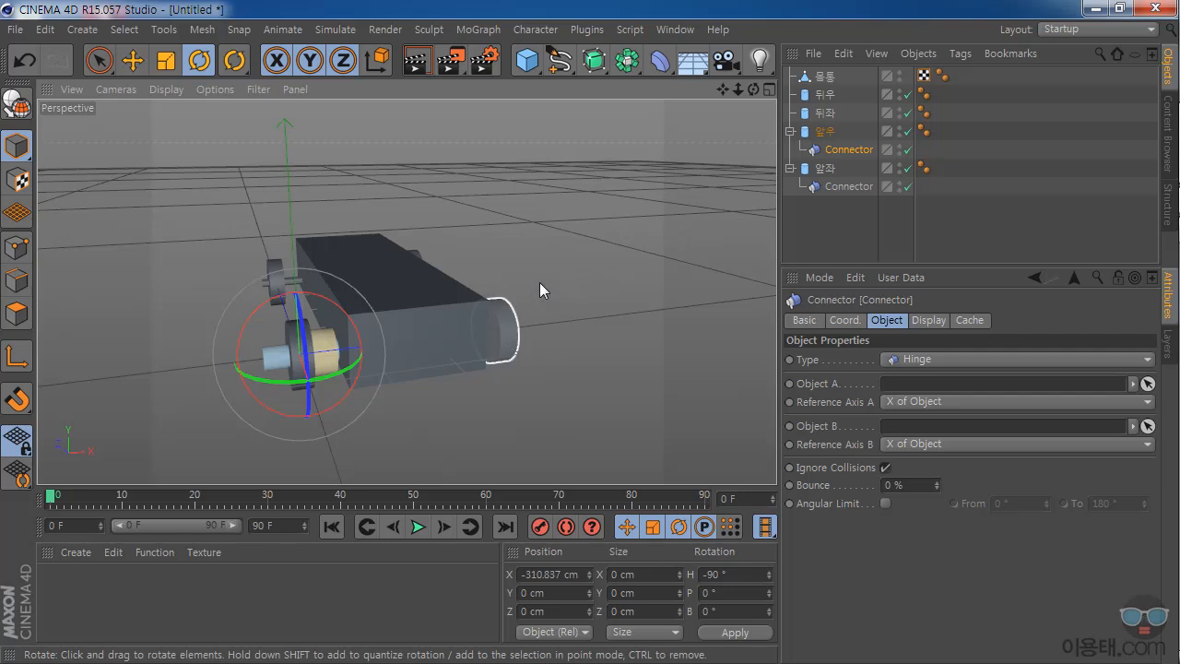
pyautogui.moveTo(753, 90); pyautogui.dragTo(708, 205)
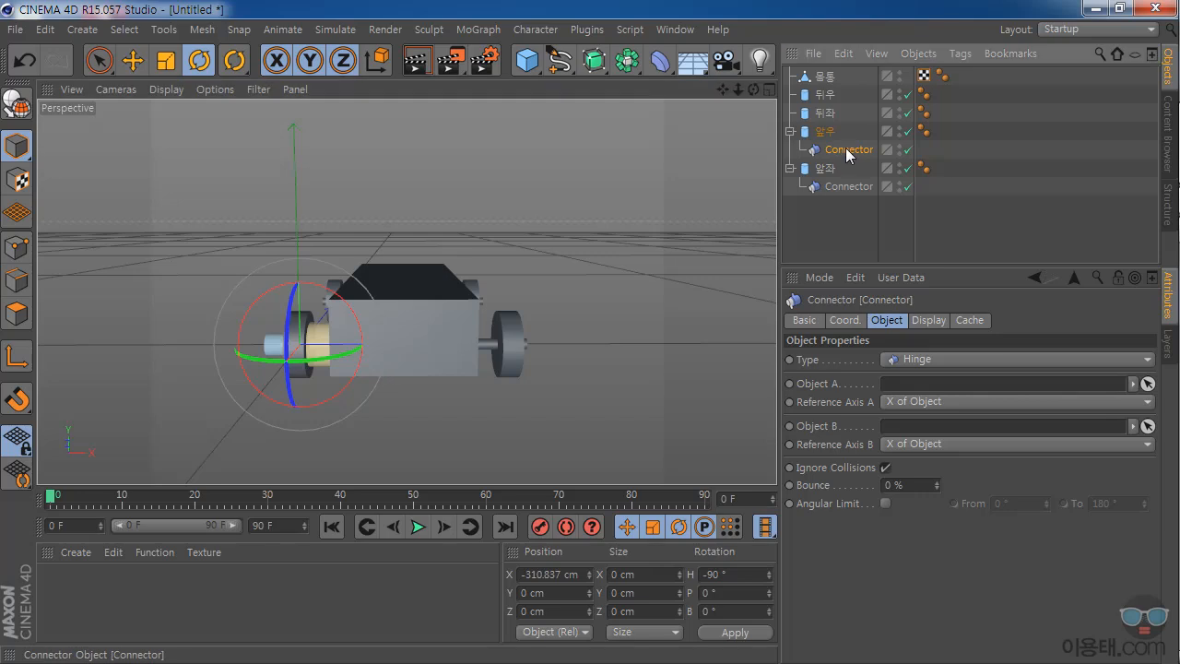
pyautogui.click(845, 320)
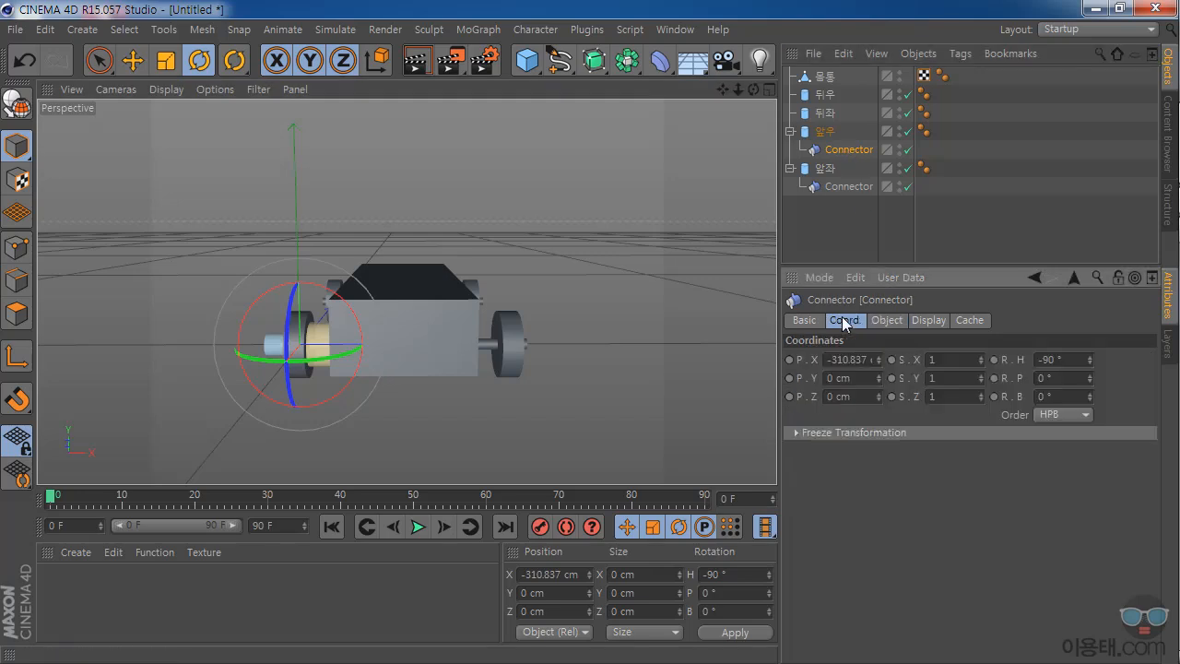
pyautogui.click(836, 361)
pyautogui.hotkey('ctrl', 'a')
pyautogui.write('0')
pyautogui.press('Return')
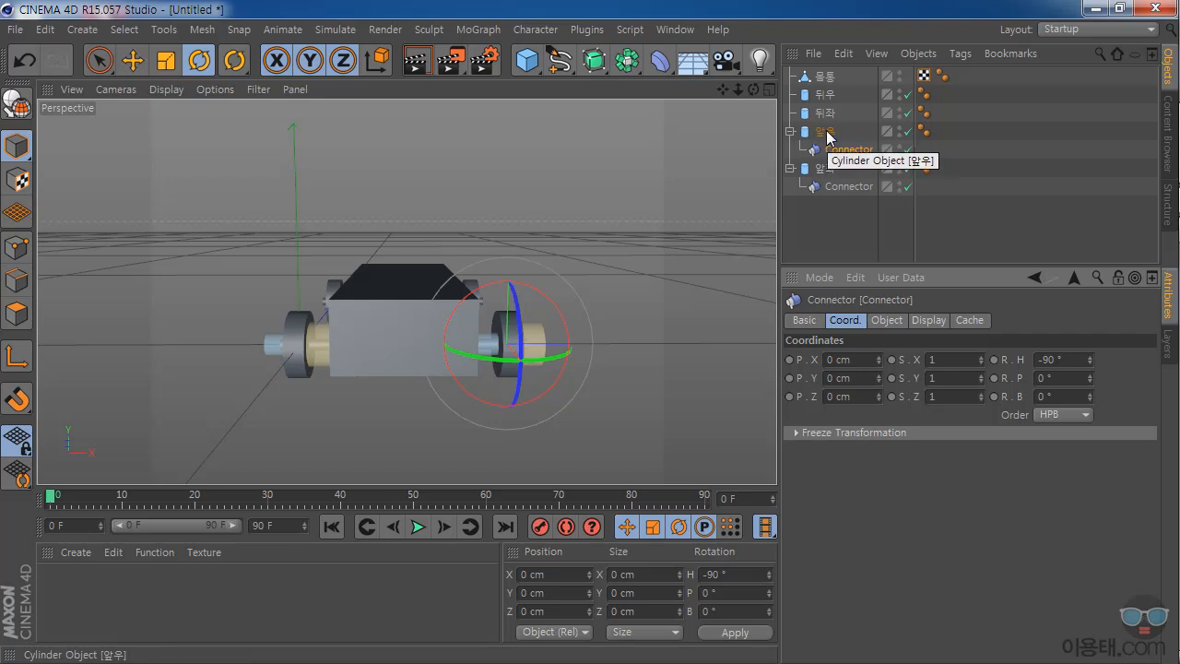
# Rotate the 앞우 connector to a heading of 90° so it mirrors the 앞좌 connector.
pyautogui.click(847, 154)
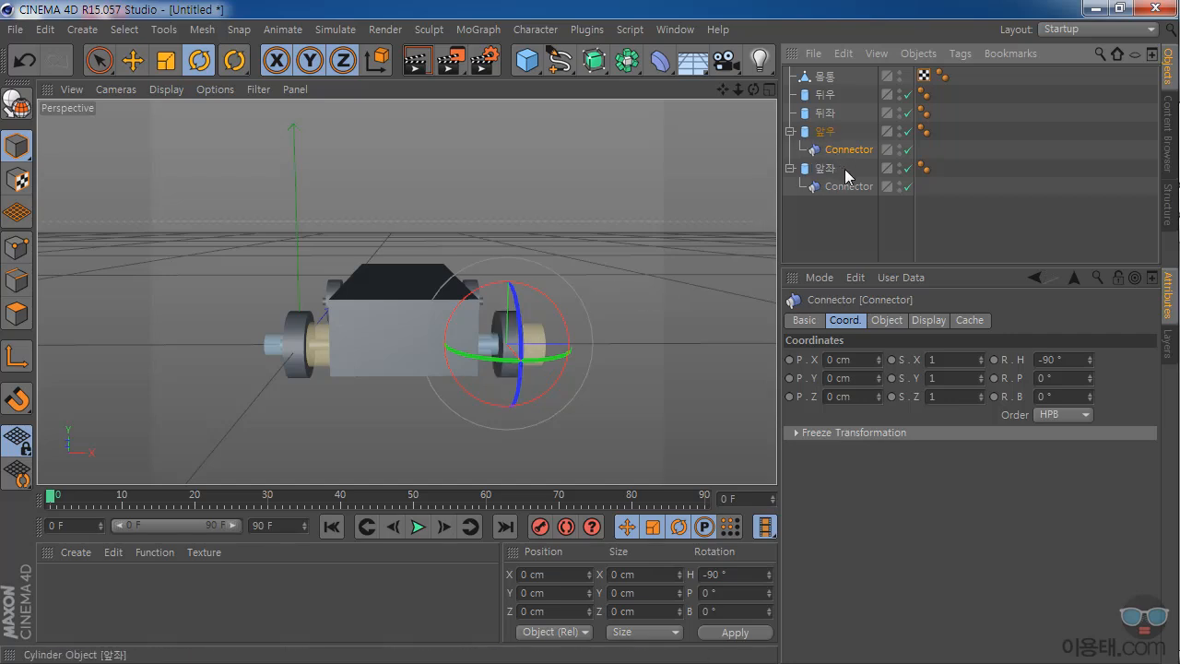
pyautogui.moveTo(482, 359); pyautogui.dragTo(617, 292)
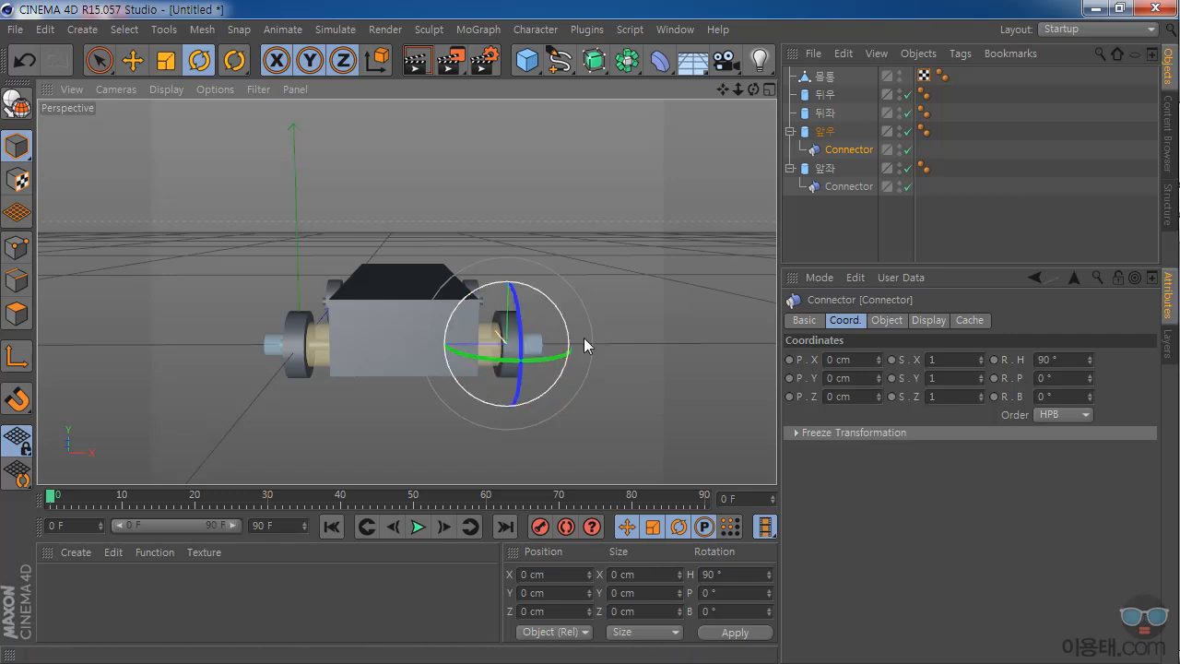
pyautogui.moveTo(754, 89); pyautogui.dragTo(708, 112)
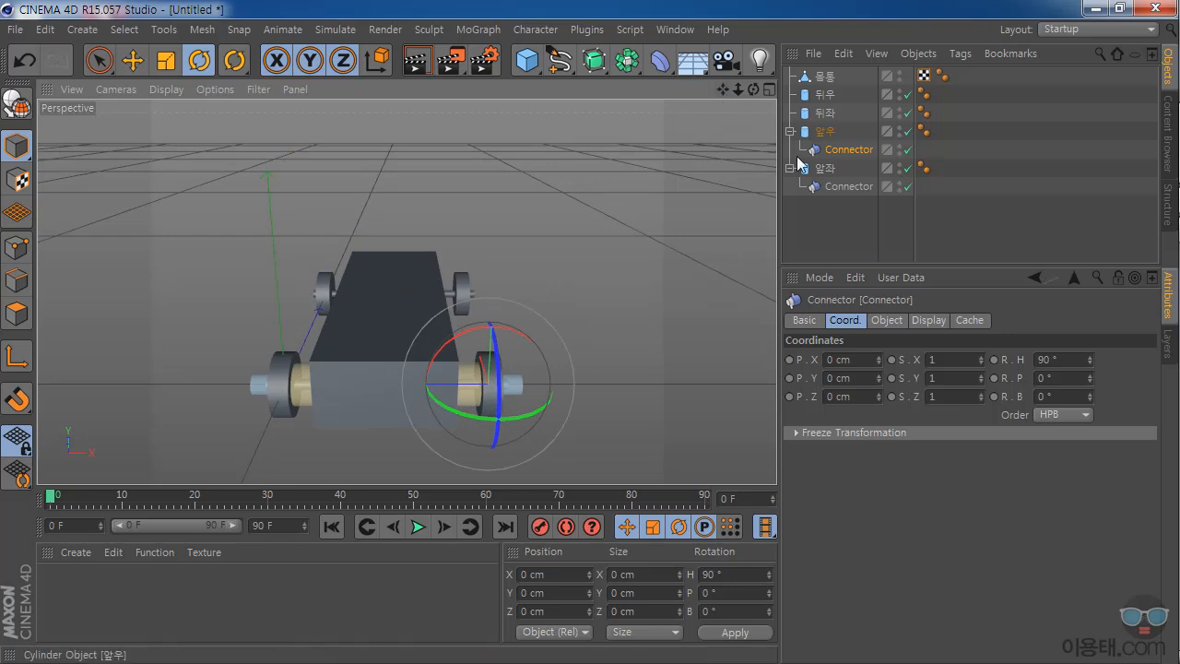
# Duplicate the 앞우 connector as a child of the 뒤우 wheel and set the copy's Z position to 0 cm.
pyautogui.click(843, 201)
pyautogui.click(843, 150)
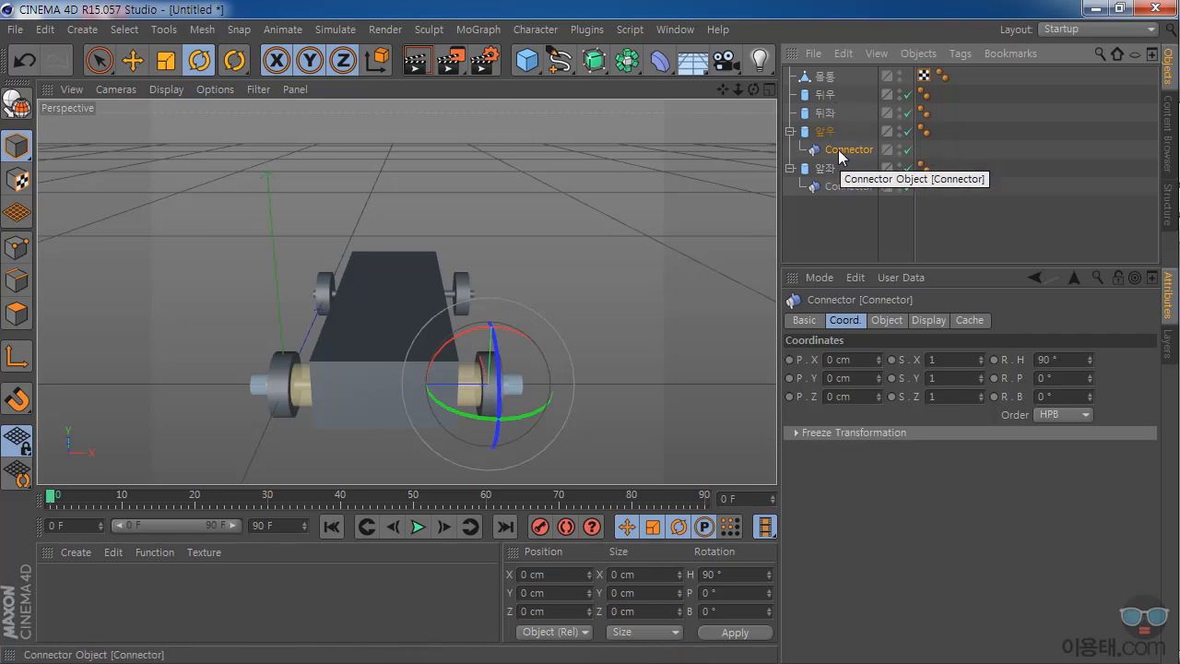
pyautogui.keyDown('ctrl'); pyautogui.moveTo(840, 157); pyautogui.dragTo(830, 101); pyautogui.keyUp('ctrl')
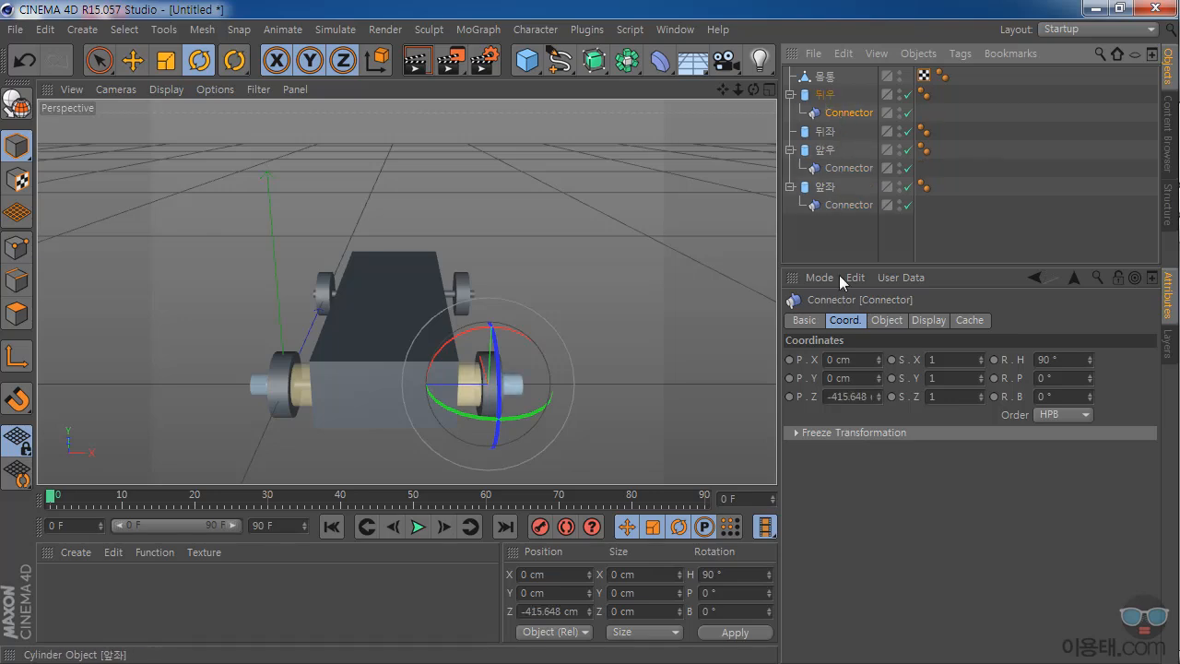
pyautogui.click(853, 397)
pyautogui.write('0')
pyautogui.press('Return')
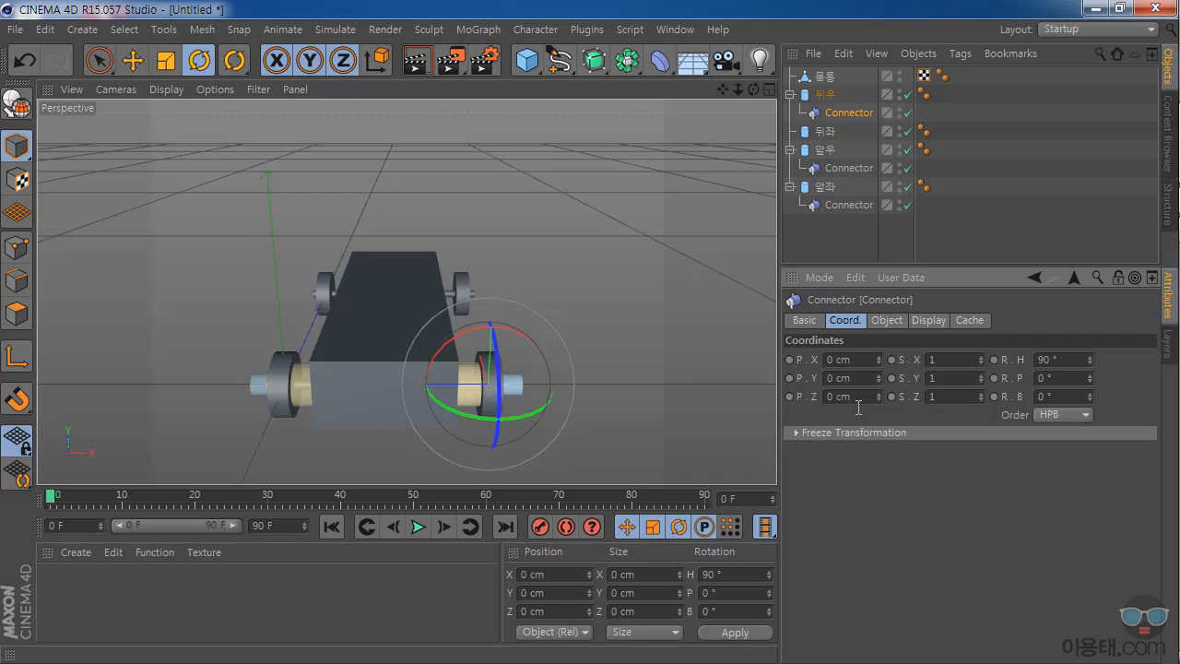
# Duplicate the 앞좌 connector as a child of the 뒤좌 wheel and set the copy's Z position to 0 cm.
pyautogui.click(837, 205)
pyautogui.moveTo(840, 204); pyautogui.dragTo(834, 138)
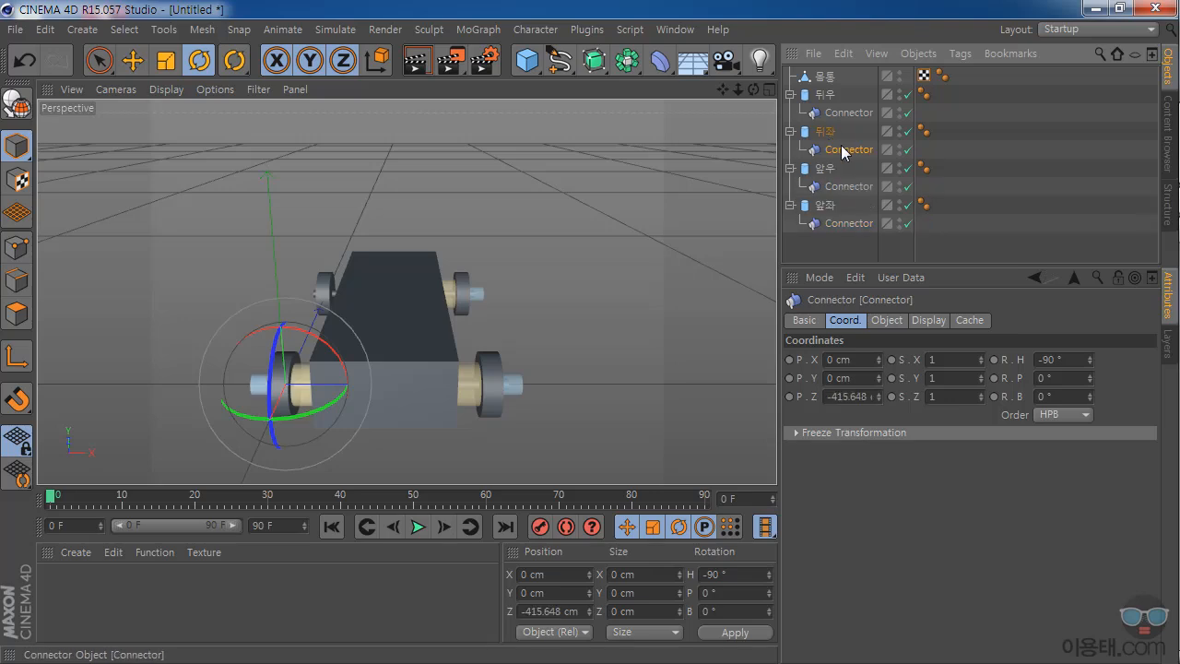
pyautogui.click(867, 396)
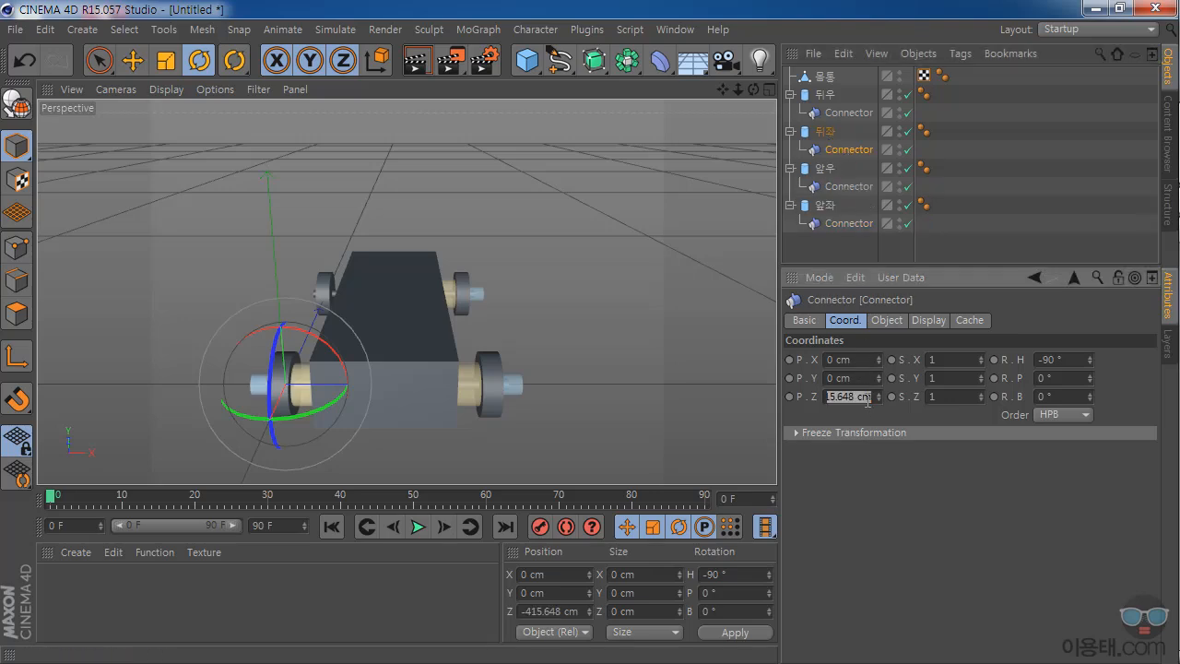
pyautogui.write('0')
pyautogui.press('Return')
pyautogui.moveTo(753, 90)
pyautogui.mouseDown()
pyautogui.moveTo(406, 292)
pyautogui.moveTo(554, 300)
pyautogui.mouseUp()
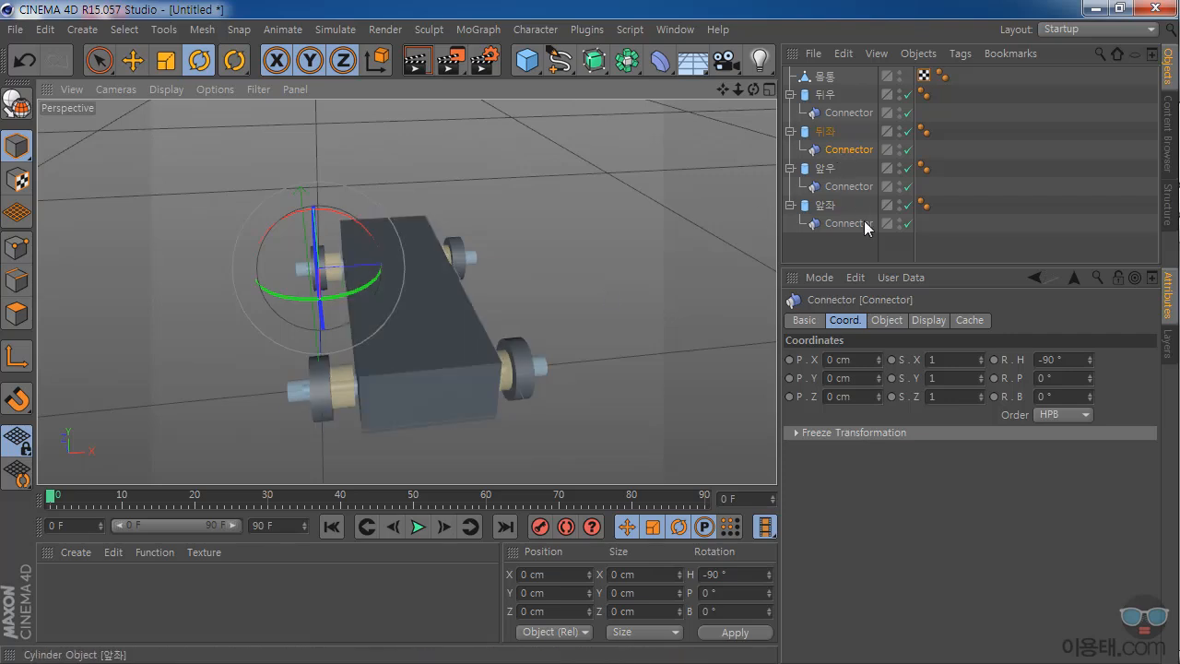
# Assign 몸통 as Object A and the 앞좌 wheel as Object B of the 앞좌 hinge connector.
pyautogui.click(849, 224)
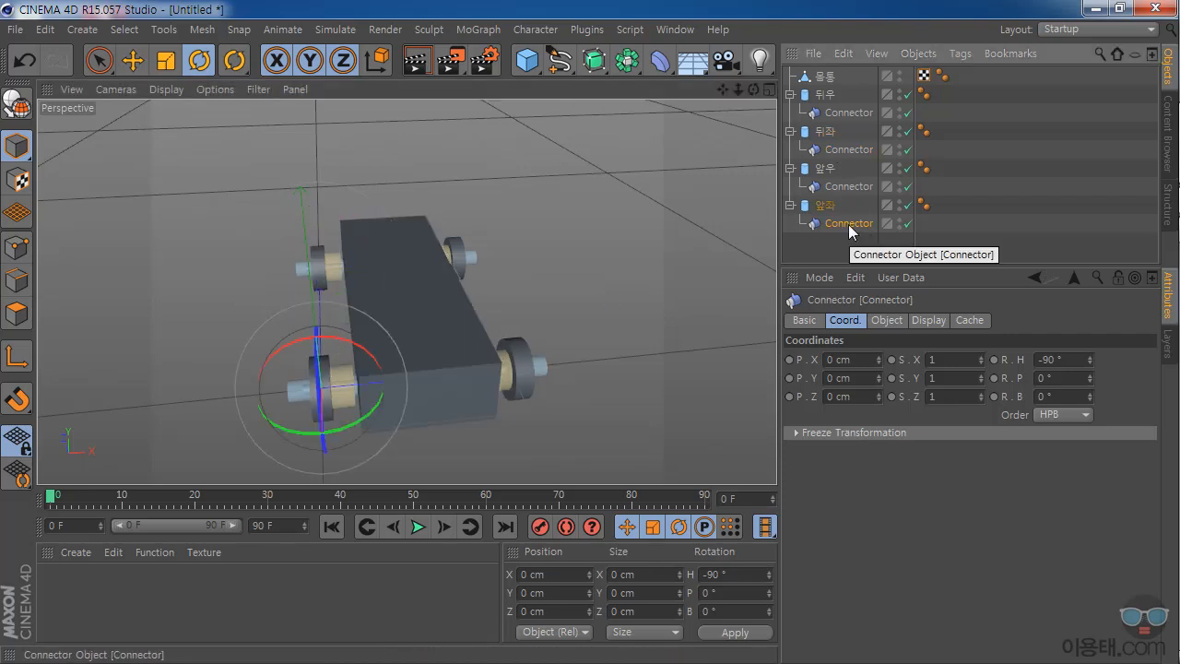
pyautogui.click(886, 320)
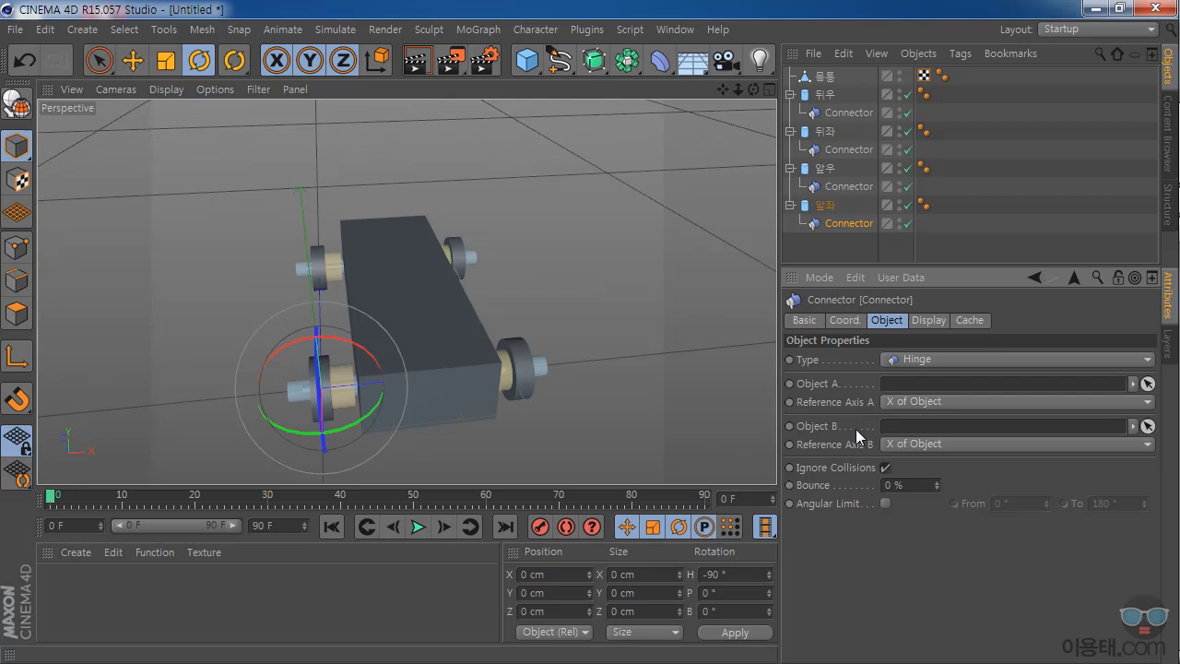
pyautogui.moveTo(829, 81); pyautogui.dragTo(910, 397)
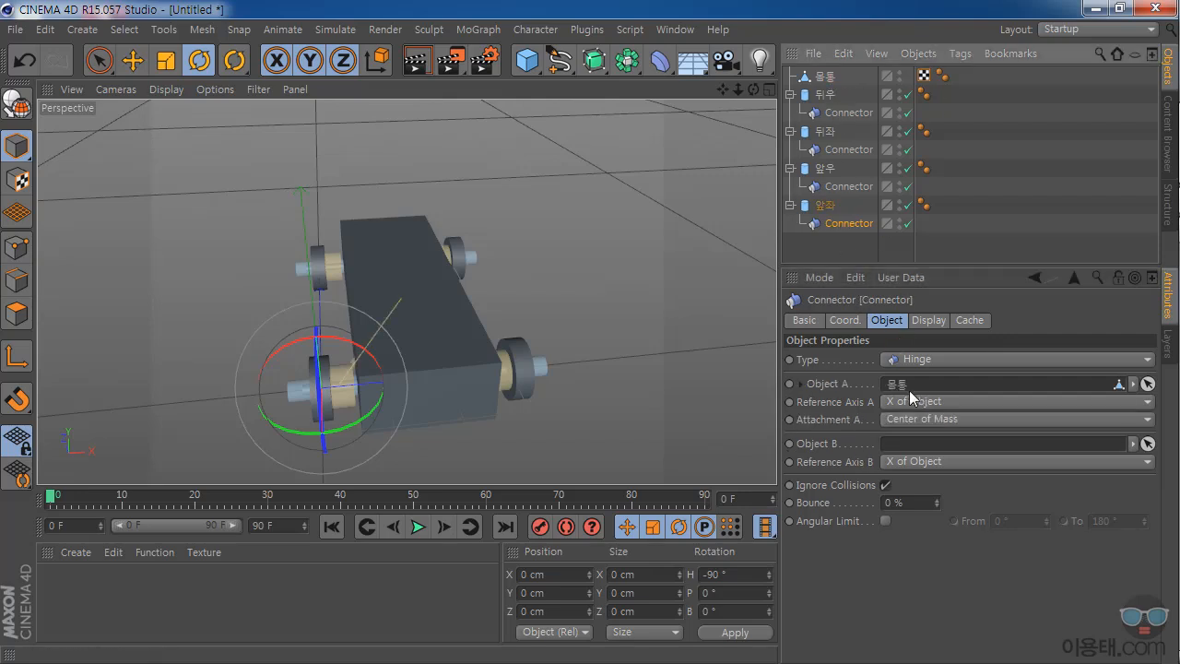
pyautogui.click(829, 207)
pyautogui.moveTo(875, 357); pyautogui.dragTo(908, 445)
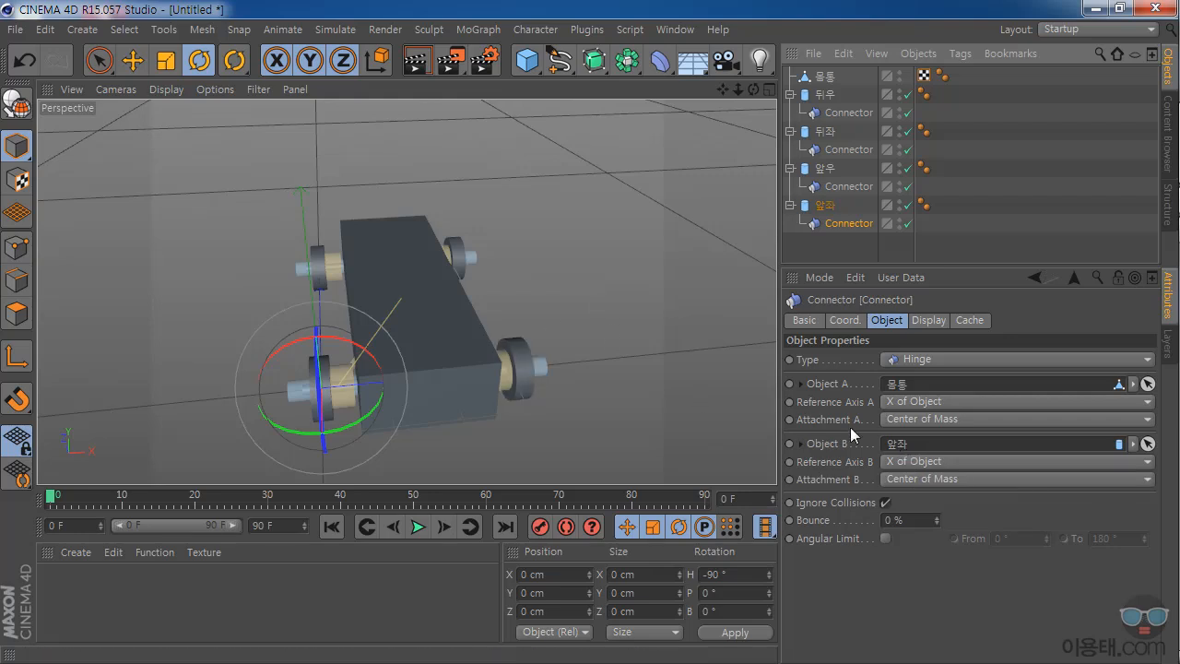
# Assign 몸통 as Object A and the 앞우 wheel as Object B of the 앞우 hinge connector.
pyautogui.click(847, 185)
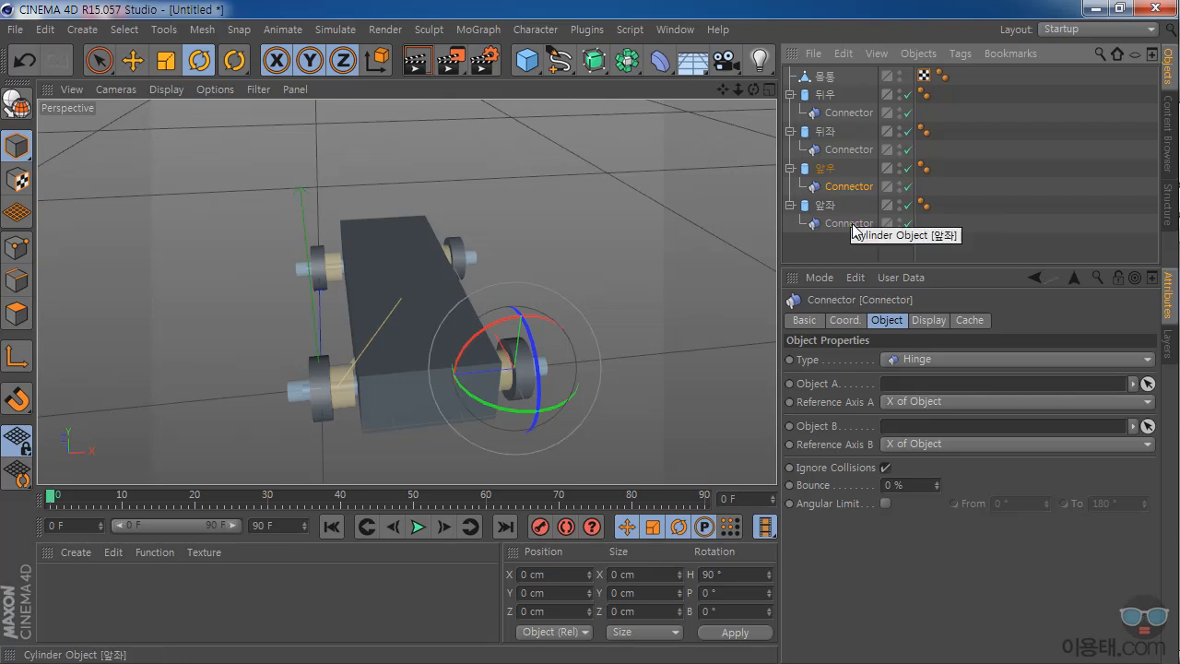
pyautogui.moveTo(833, 170); pyautogui.dragTo(931, 436)
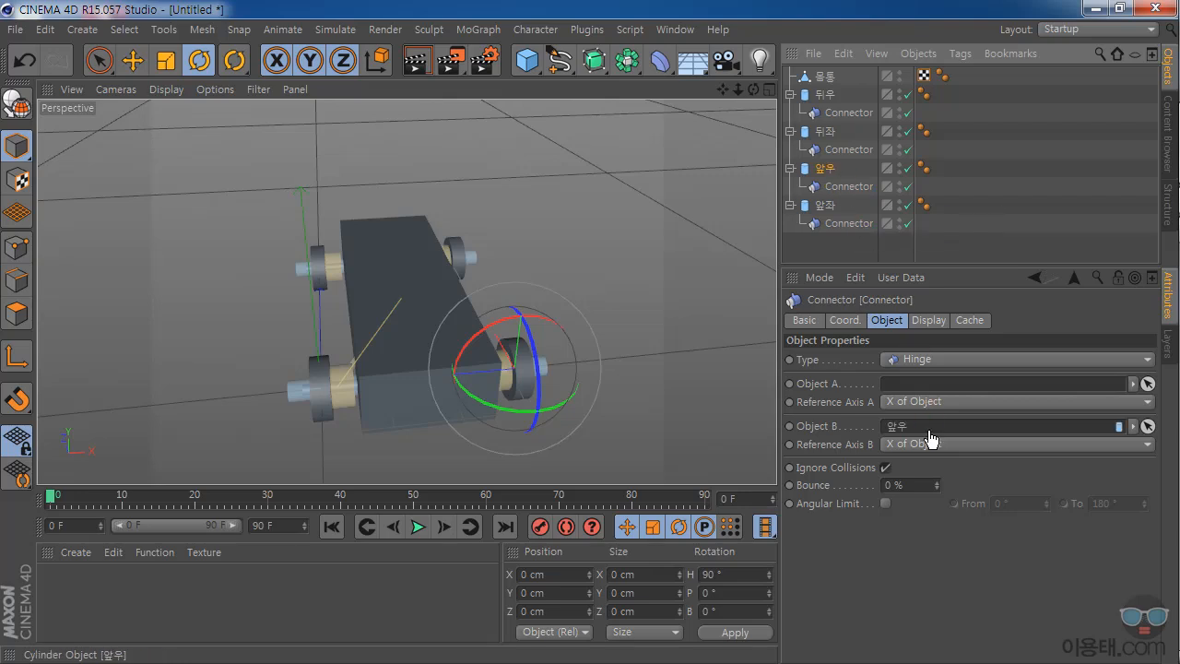
pyautogui.moveTo(899, 367); pyautogui.dragTo(907, 387)
pyautogui.moveTo(753, 88); pyautogui.dragTo(394, 330)
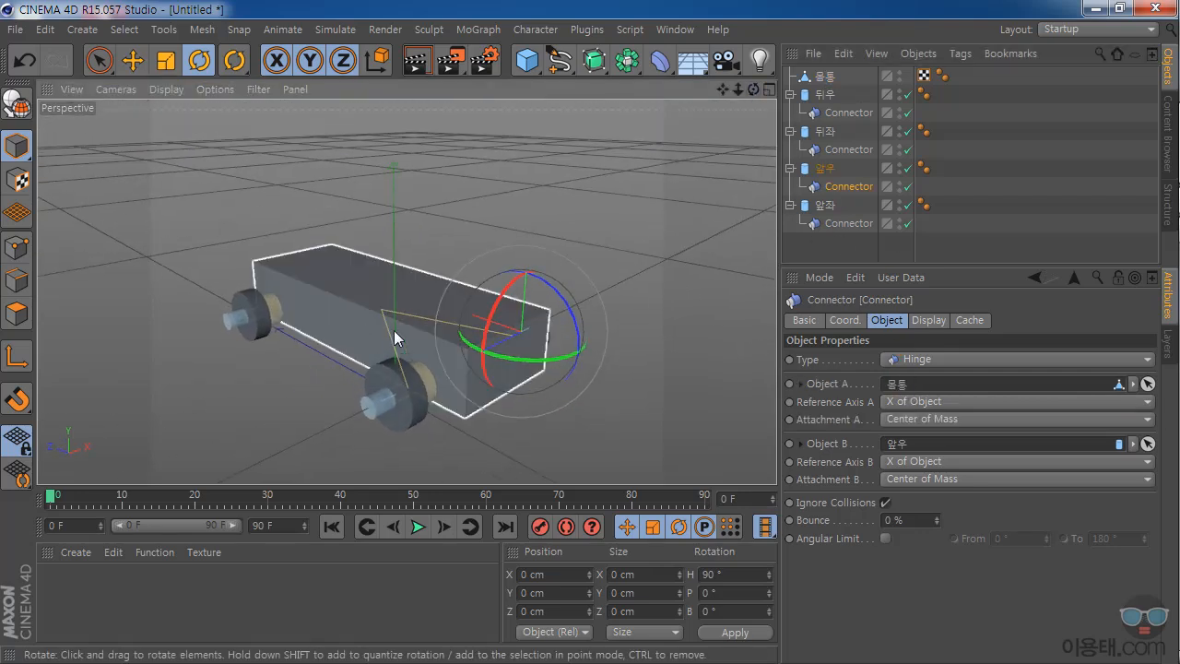
pyautogui.moveTo(753, 89); pyautogui.dragTo(668, 208)
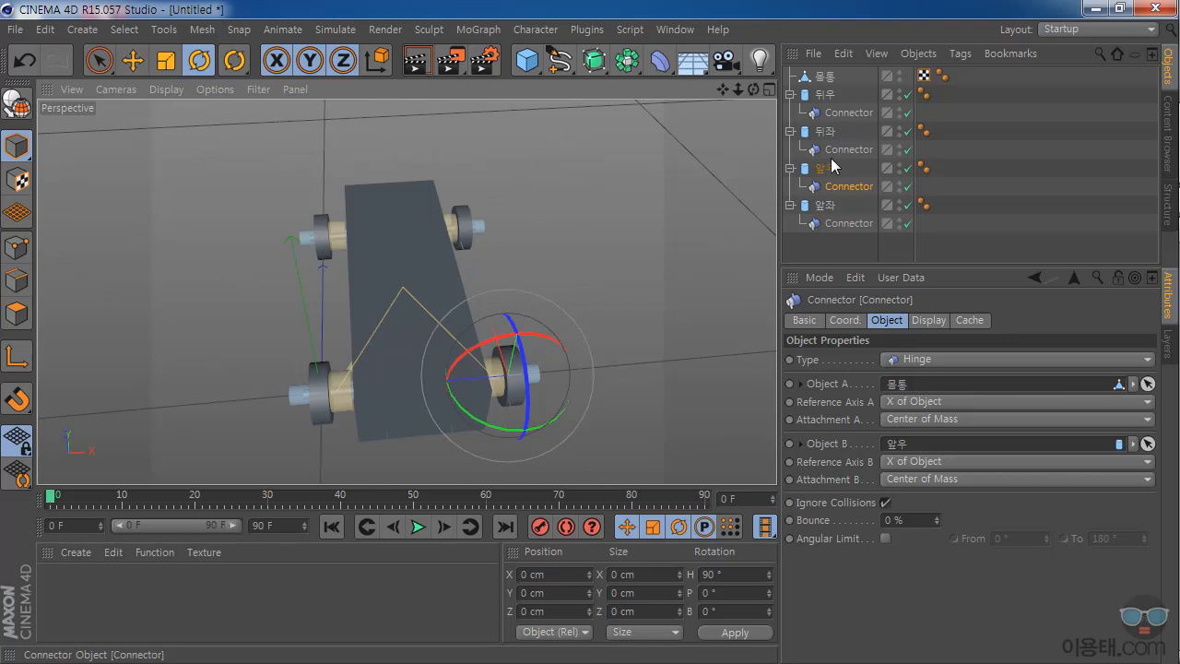
# Link the 뒤좌 and 뒤우 connectors, each with 몸통 as Object A and its own wheel as Object B.
pyautogui.click(838, 151)
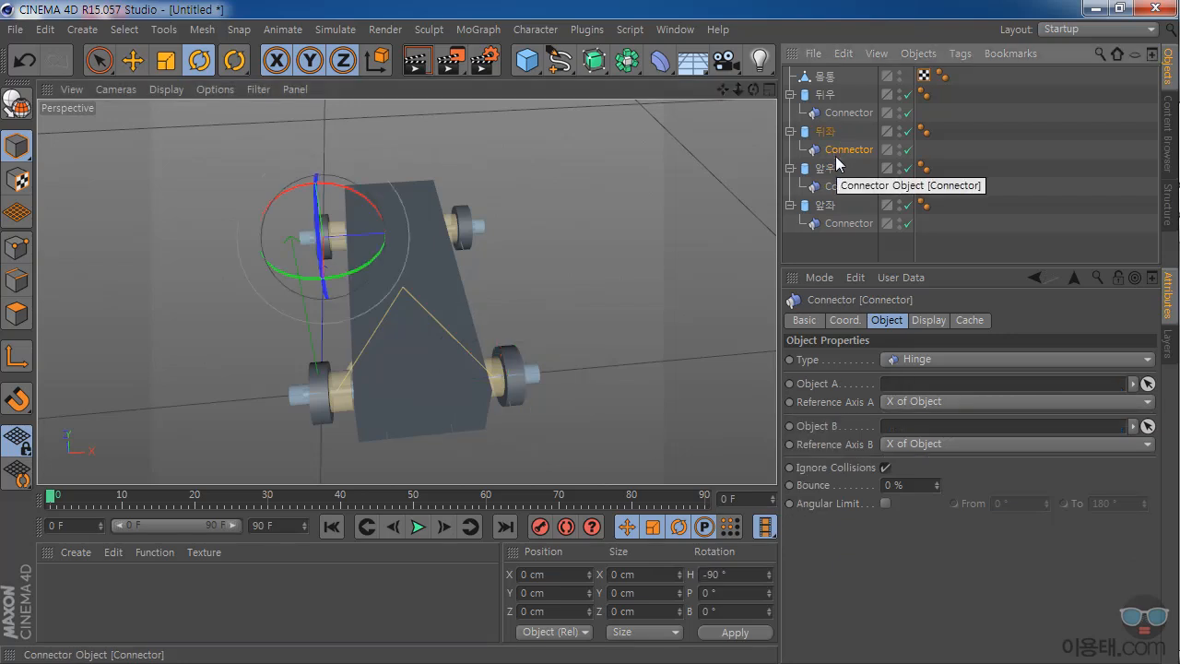
pyautogui.moveTo(822, 77); pyautogui.dragTo(909, 444)
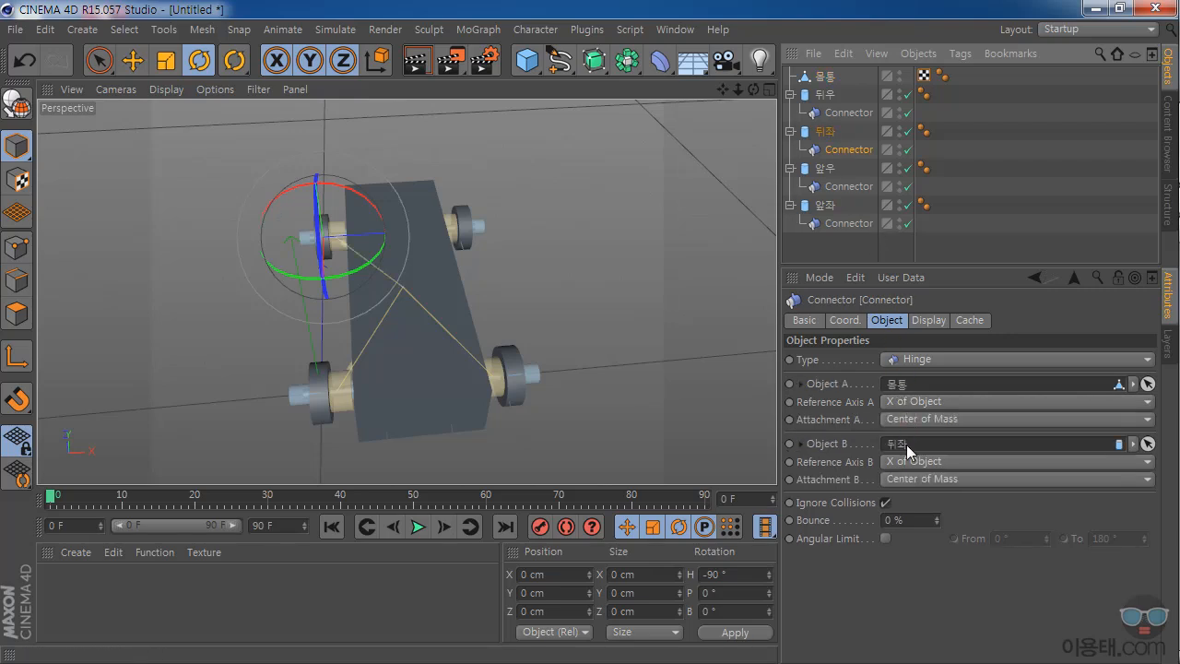
pyautogui.click(846, 114)
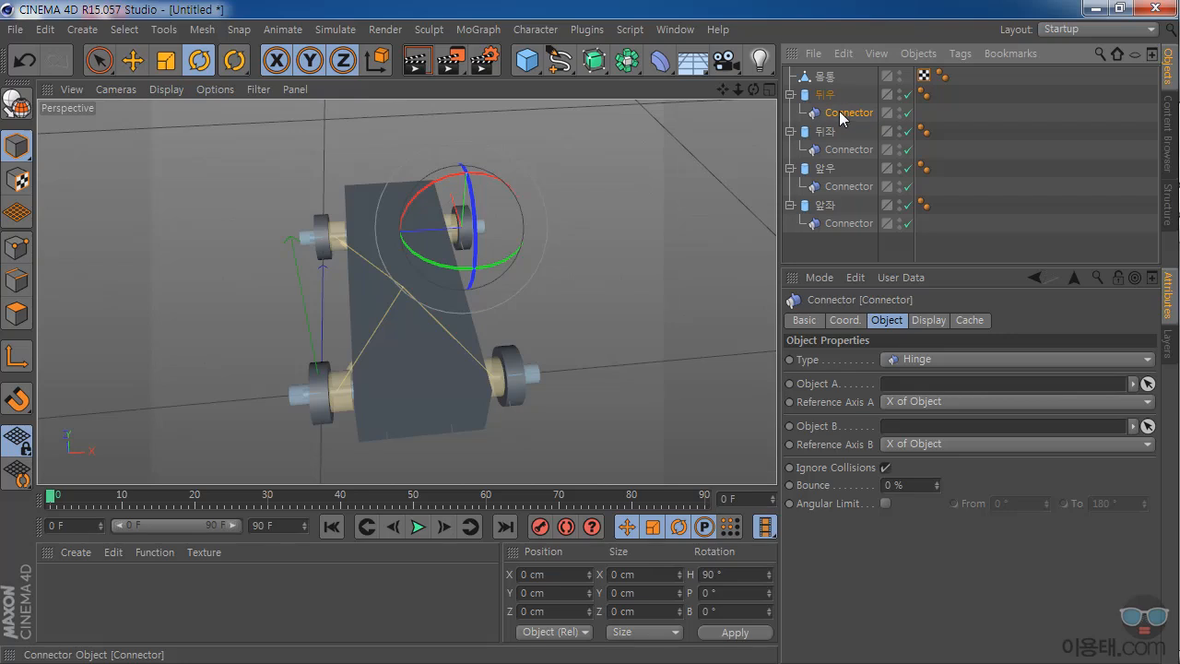
pyautogui.moveTo(830, 83); pyautogui.dragTo(902, 387)
pyautogui.moveTo(834, 100); pyautogui.dragTo(892, 263)
pyautogui.moveTo(915, 437); pyautogui.dragTo(916, 452)
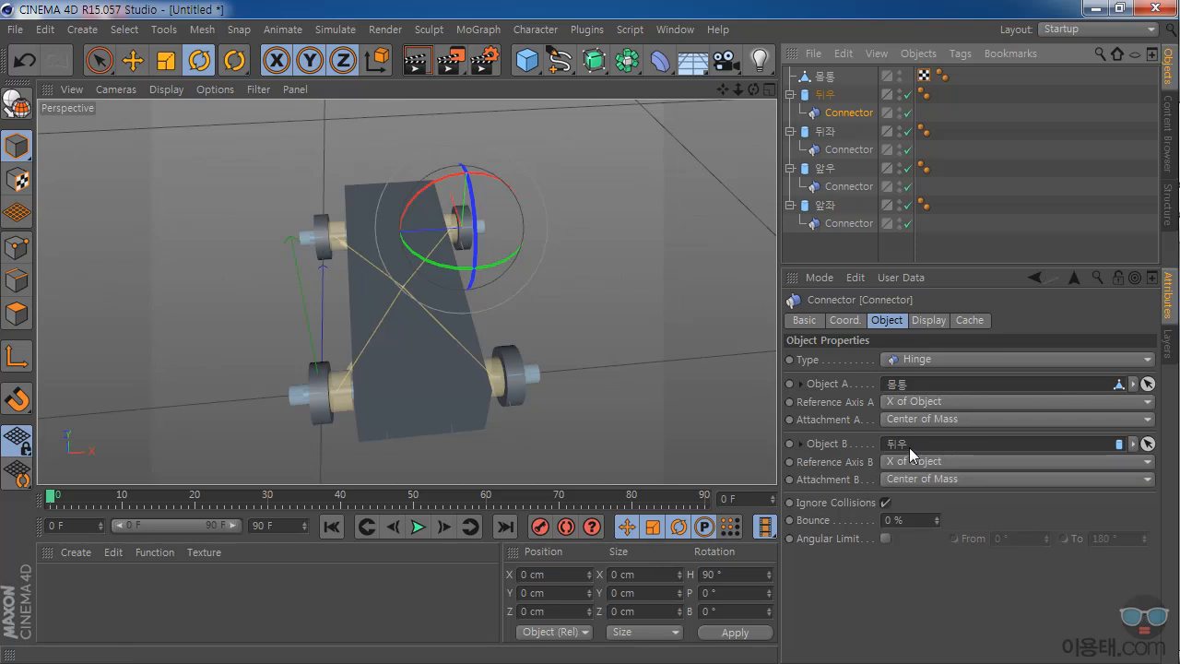
# Temporarily hide 몸통 to examine the connector links between the body and the four wheels, and show it again.
pyautogui.moveTo(753, 89); pyautogui.dragTo(771, 114)
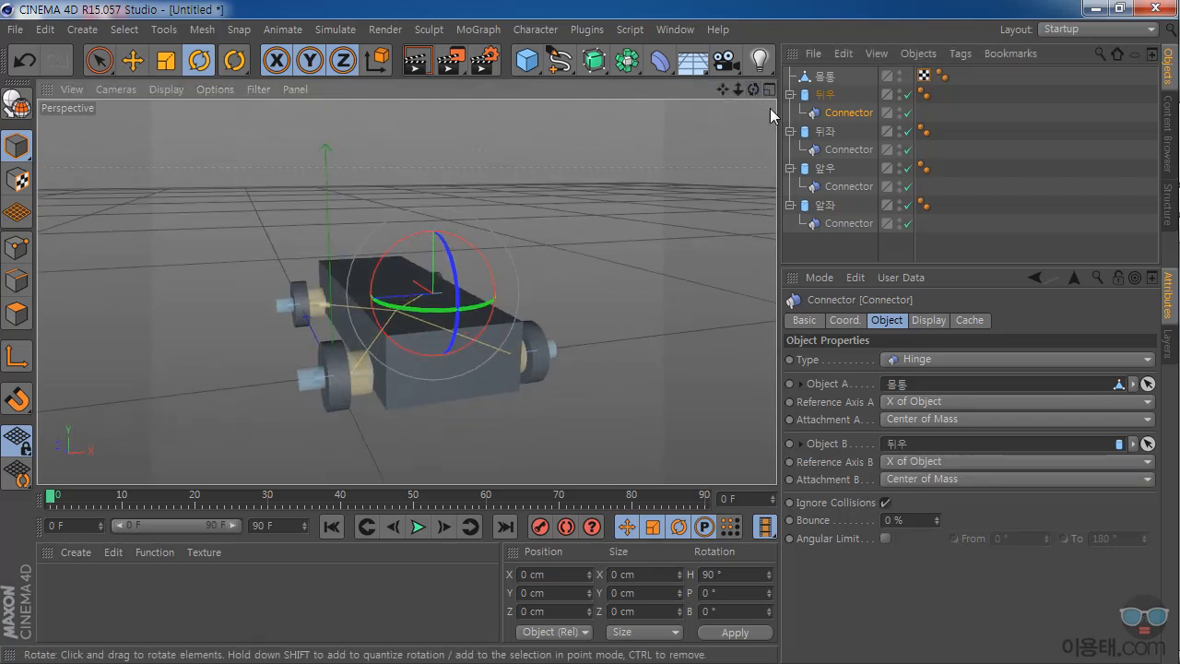
pyautogui.click(900, 75)
pyautogui.moveTo(754, 90); pyautogui.dragTo(765, 109)
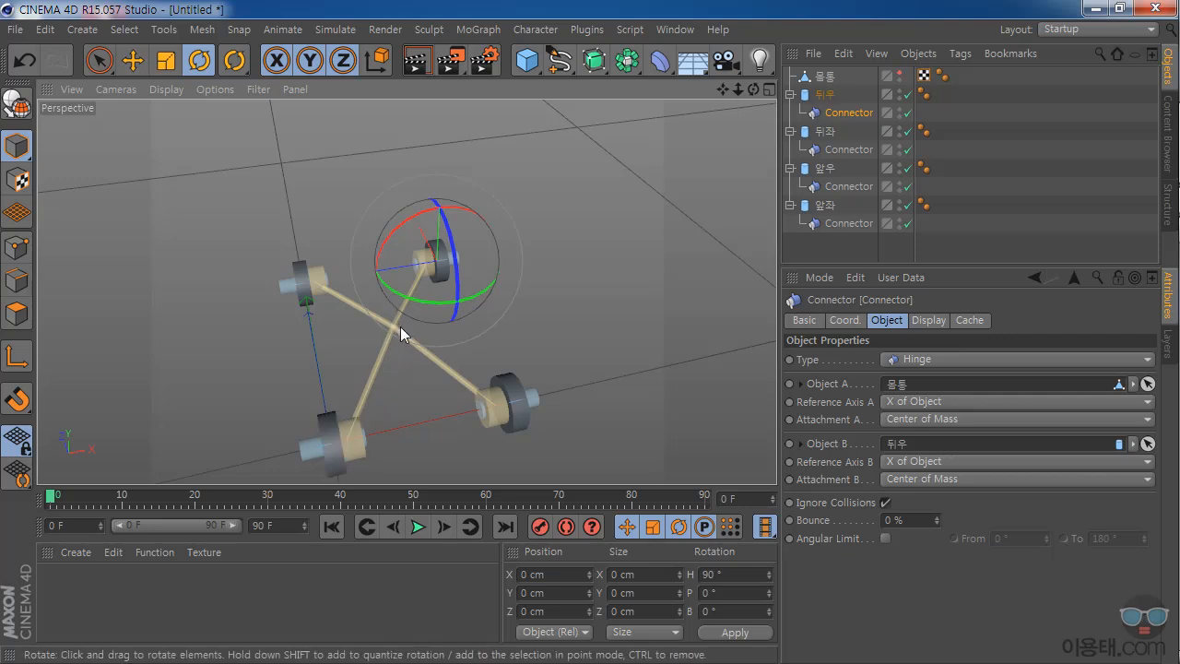
pyautogui.click(899, 74)
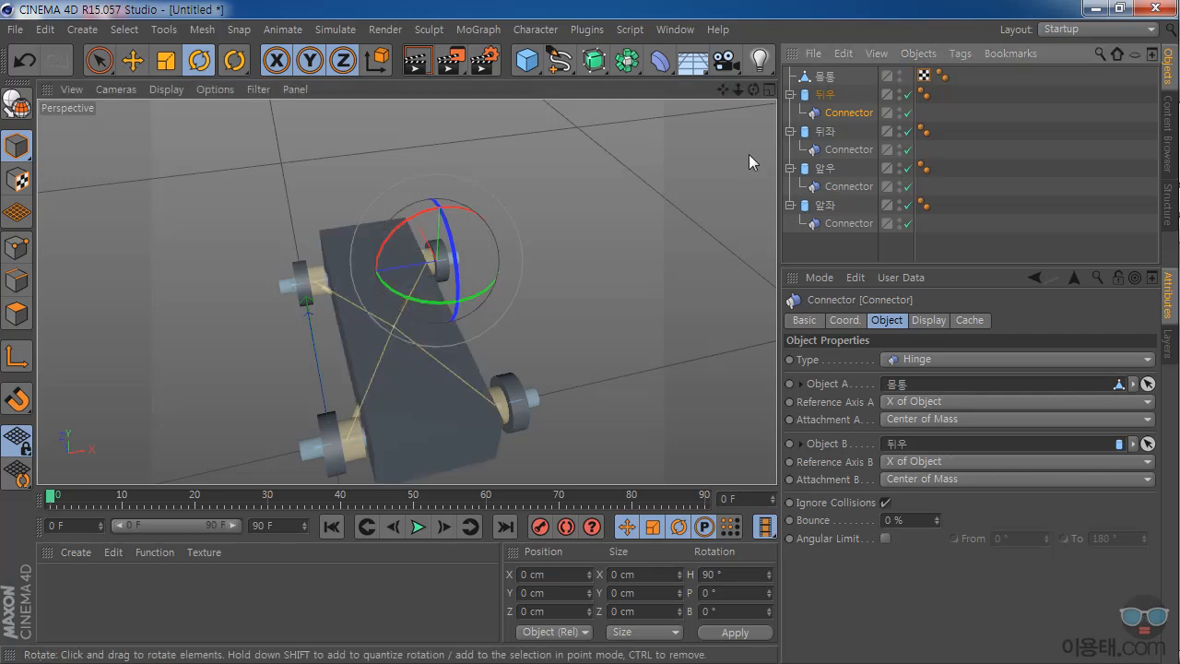
pyautogui.moveTo(753, 89)
pyautogui.mouseDown()
pyautogui.moveTo(710, 92)
pyautogui.moveTo(746, 86)
pyautogui.mouseUp()
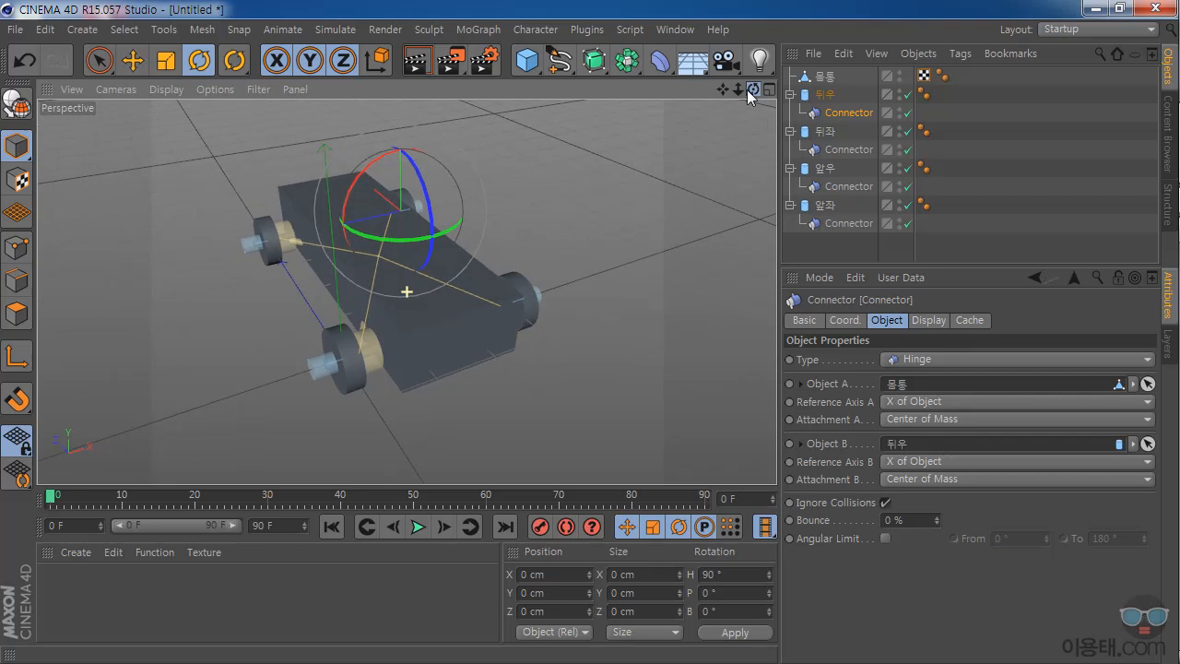
# Deselect all objects and enlarge the object list area.
pyautogui.click(843, 260)
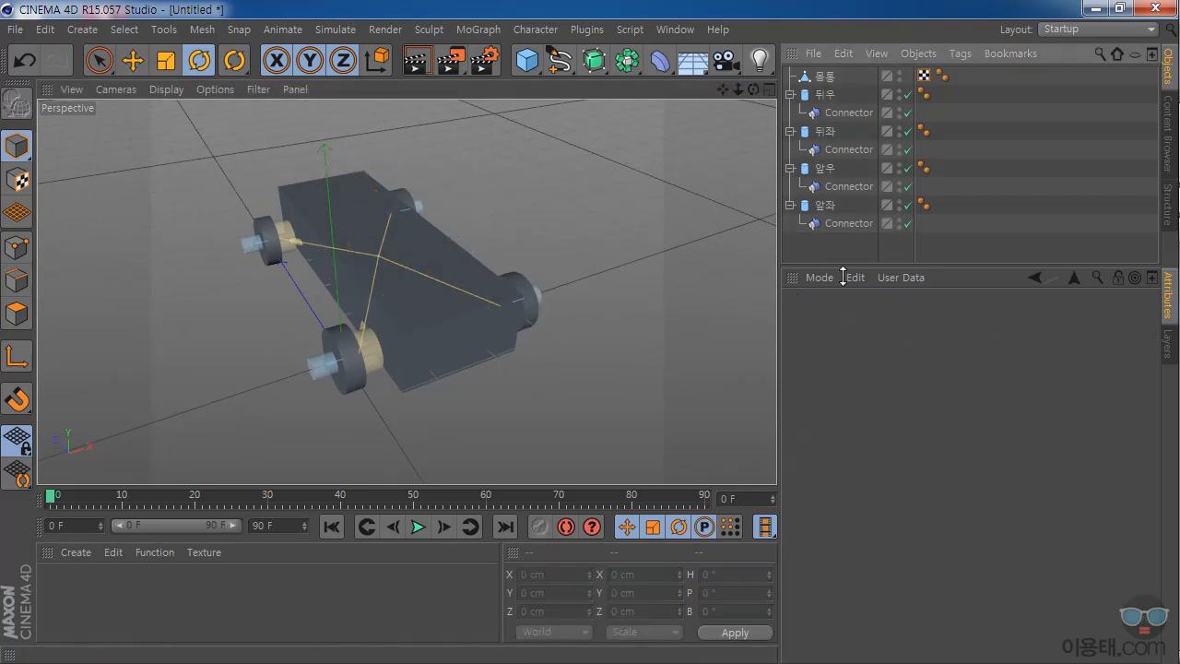
pyautogui.moveTo(843, 277); pyautogui.dragTo(842, 374)
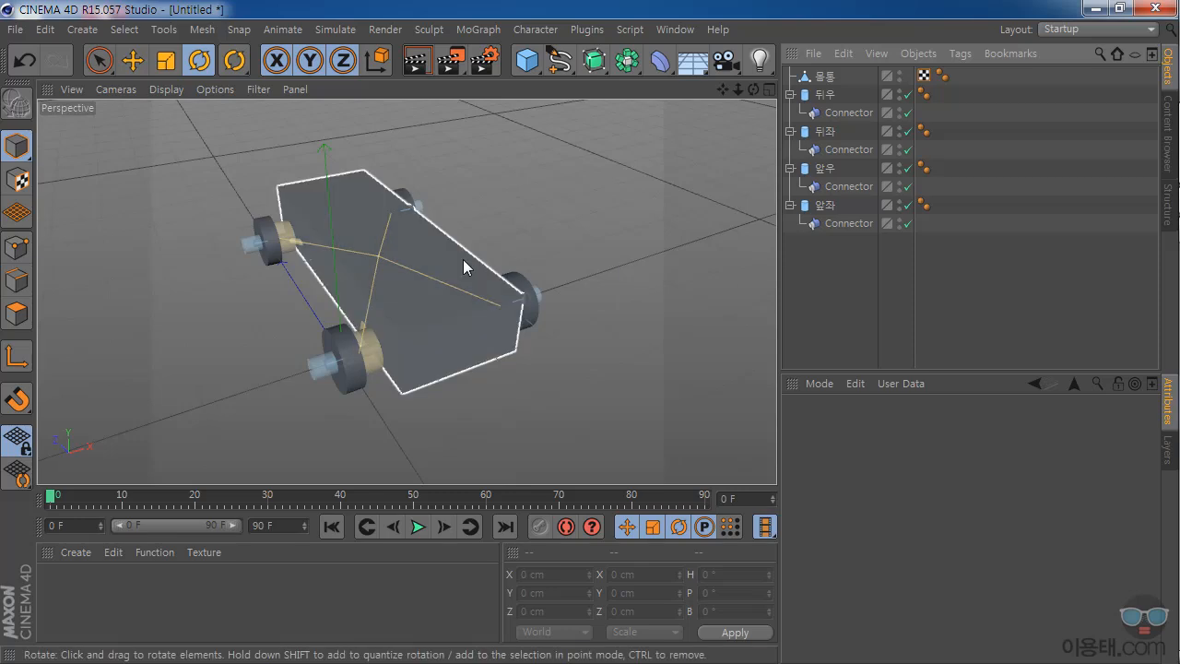
# Add a Floor object to the scene.
pyautogui.moveTo(753, 89)
pyautogui.mouseDown()
pyautogui.moveTo(701, 102)
pyautogui.moveTo(734, 88)
pyautogui.mouseUp()
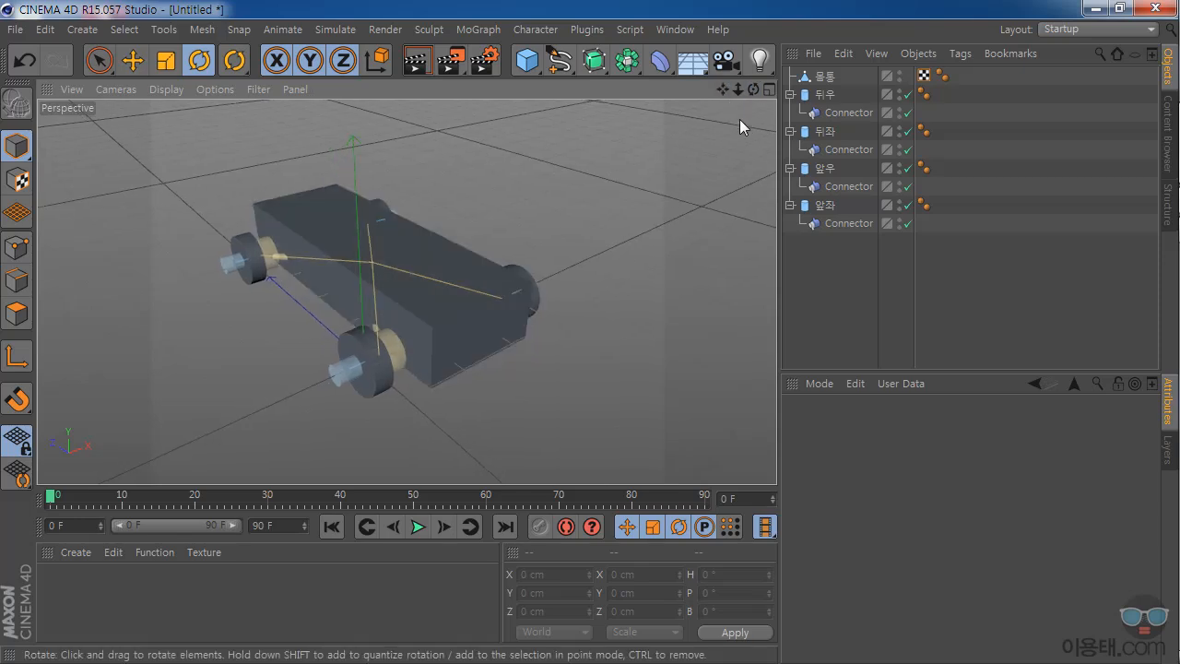
pyautogui.click(697, 72)
pyautogui.click(697, 71)
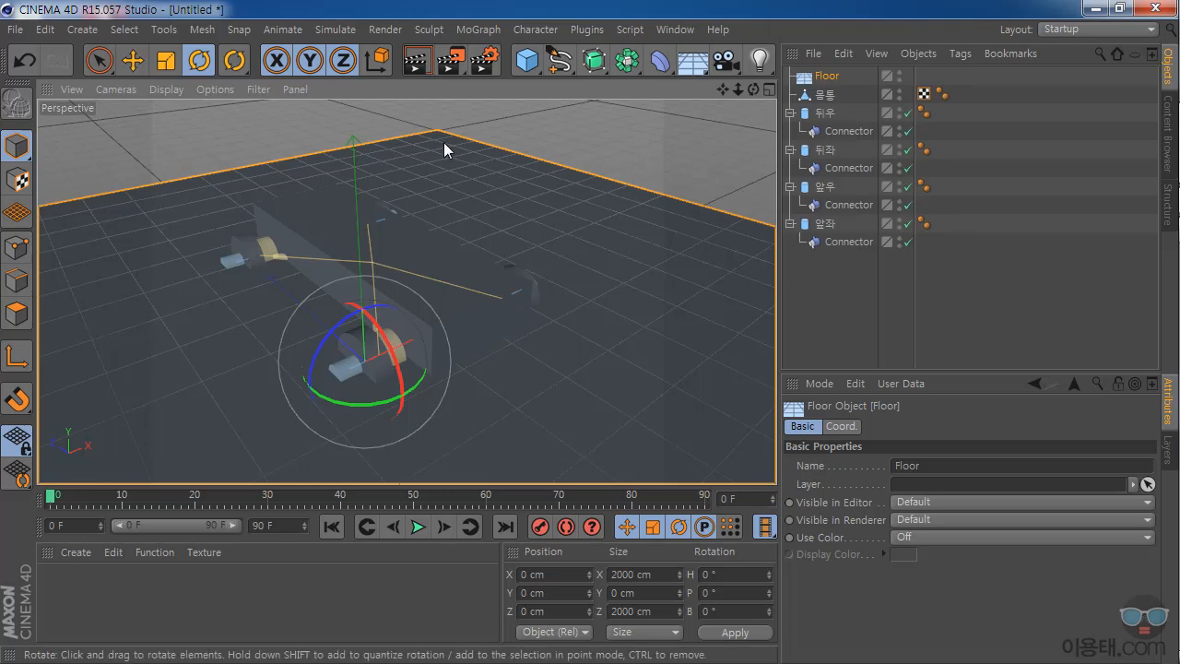
# Lower the floor beneath the vehicle's wheels, to about -72 cm in Y.
pyautogui.click(134, 68)
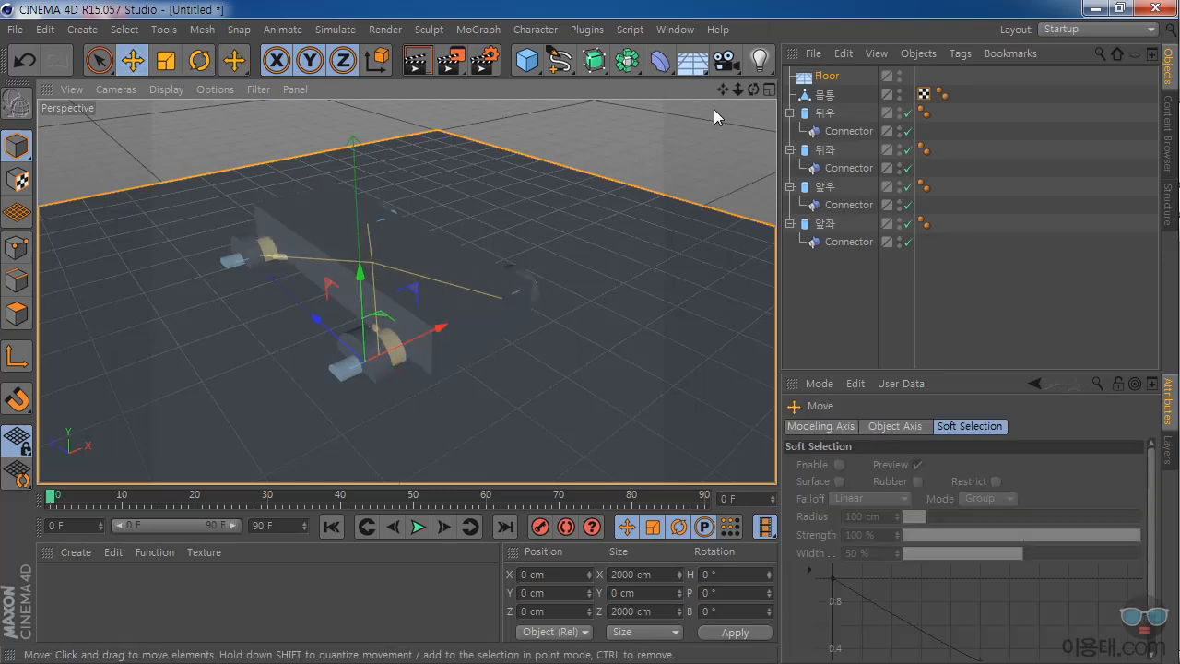
pyautogui.moveTo(737, 89); pyautogui.dragTo(408, 292)
pyautogui.moveTo(749, 91); pyautogui.dragTo(747, 94)
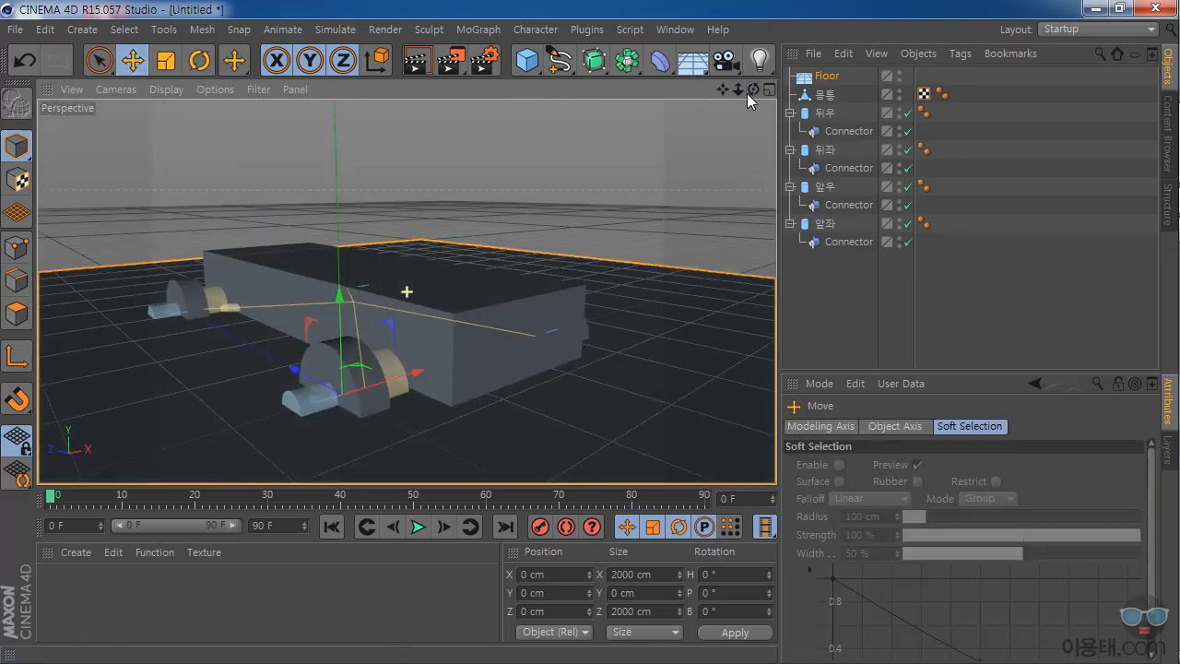
pyautogui.click(821, 76)
pyautogui.moveTo(341, 293); pyautogui.dragTo(342, 364)
pyautogui.moveTo(753, 89)
pyautogui.mouseDown()
pyautogui.moveTo(406, 292)
pyautogui.moveTo(408, 219)
pyautogui.moveTo(408, 289)
pyautogui.moveTo(747, 96)
pyautogui.moveTo(409, 292)
pyautogui.moveTo(408, 277)
pyautogui.moveTo(747, 96)
pyautogui.moveTo(407, 291)
pyautogui.moveTo(722, 90)
pyautogui.moveTo(408, 289)
pyautogui.moveTo(753, 101)
pyautogui.moveTo(408, 292)
pyautogui.moveTo(753, 101)
pyautogui.mouseUp()
pyautogui.click(833, 79)
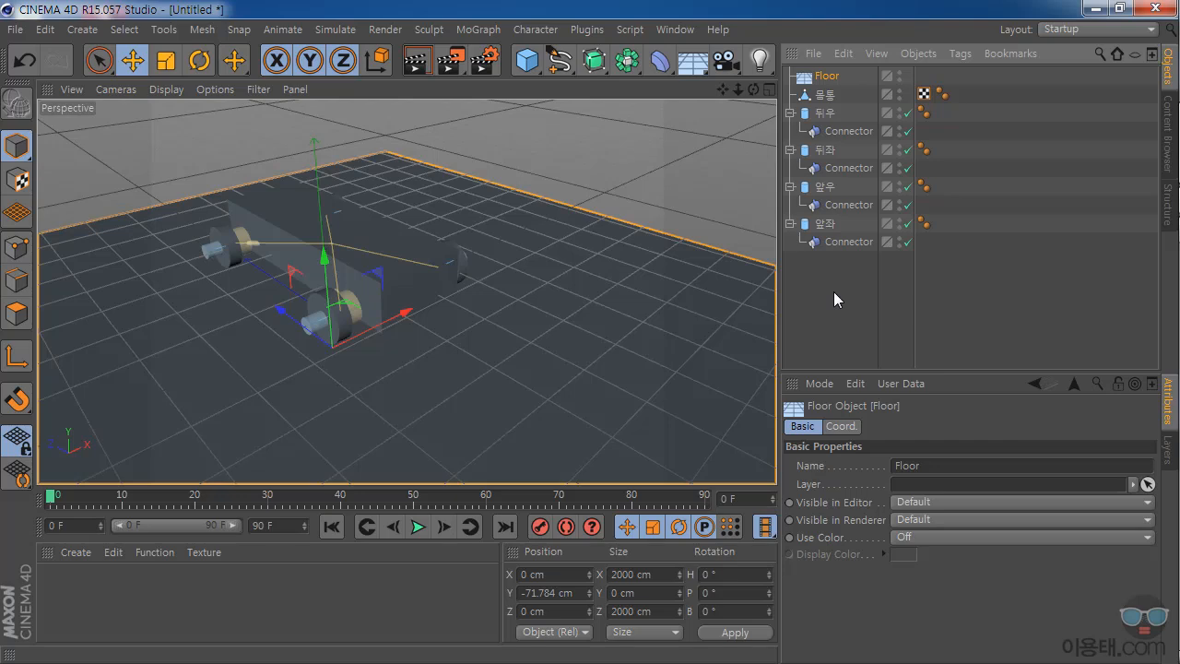
# Give the floor a Collider Body simulation tag.
pyautogui.click(867, 293)
pyautogui.click(839, 76)
pyautogui.rightClick(839, 76)
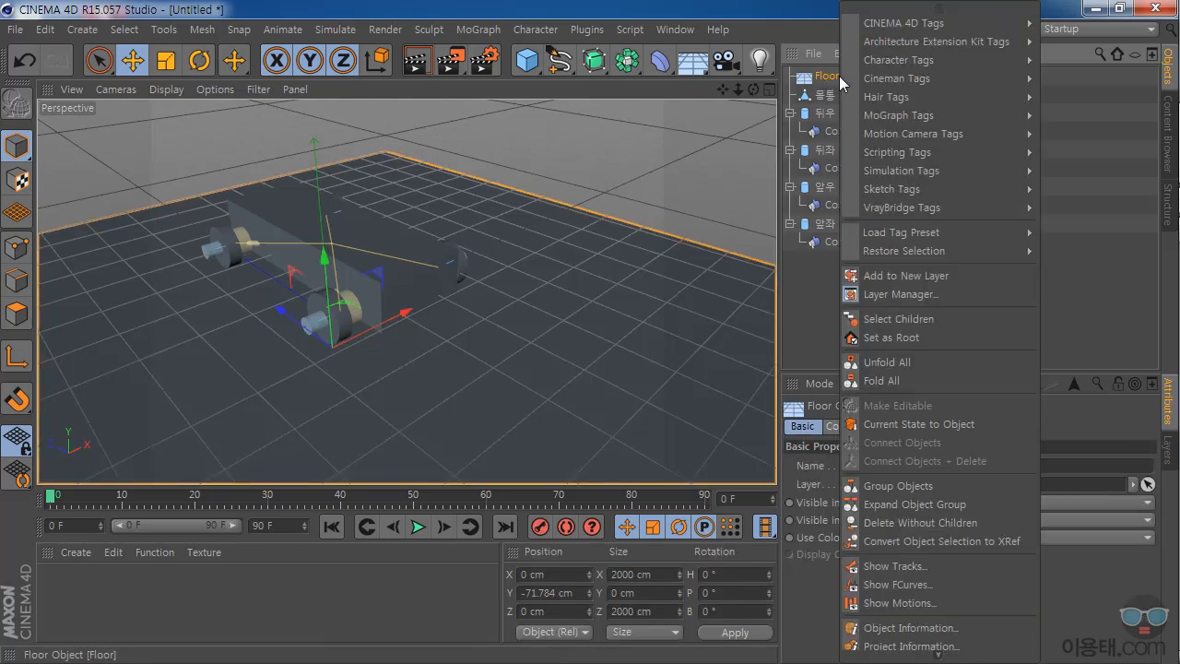
pyautogui.moveTo(888, 171)
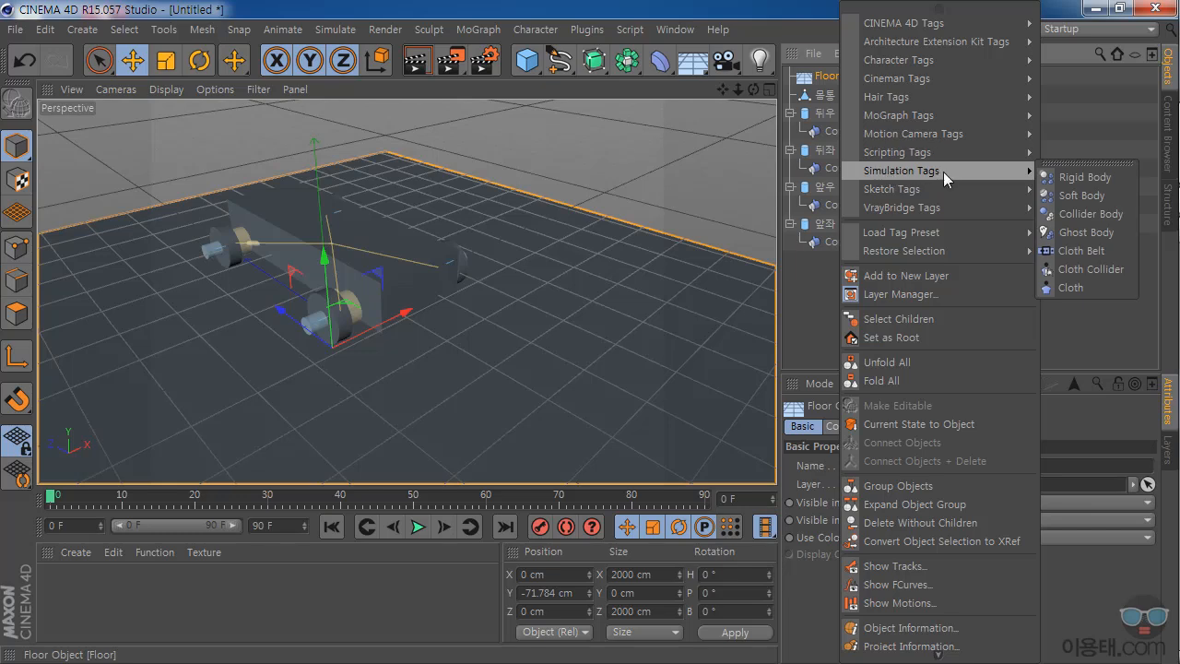
pyautogui.click(1091, 214)
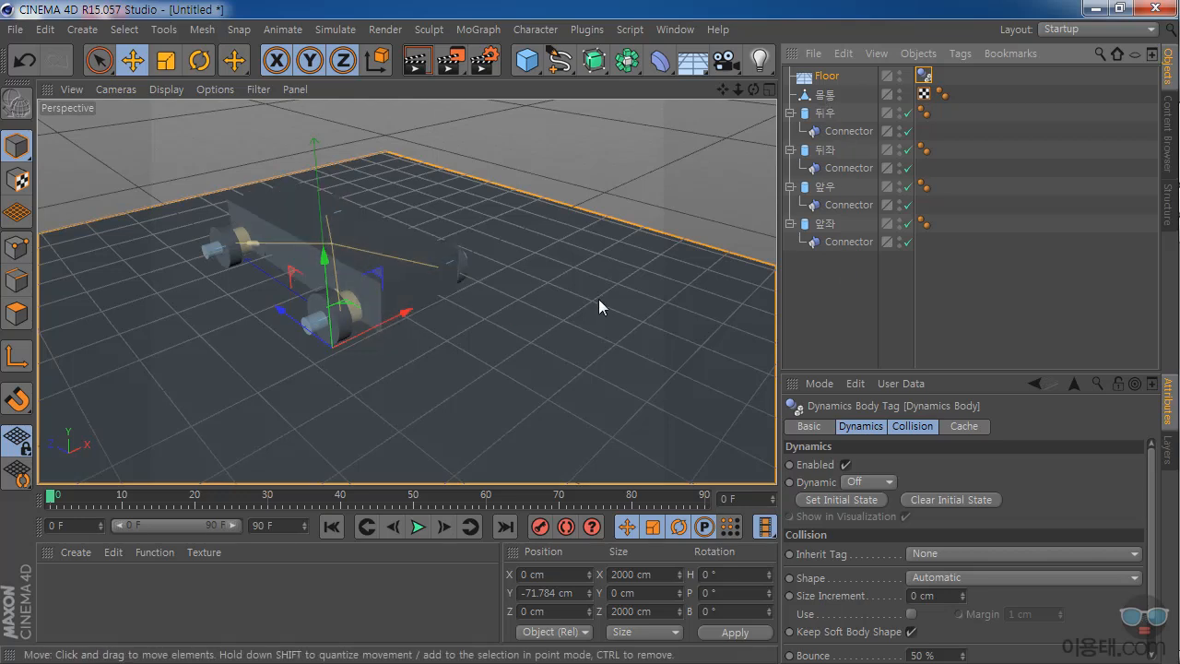
# Group 몸통 and the four wheels with their connectors under a null, and name it 자동차.
pyautogui.click(833, 97)
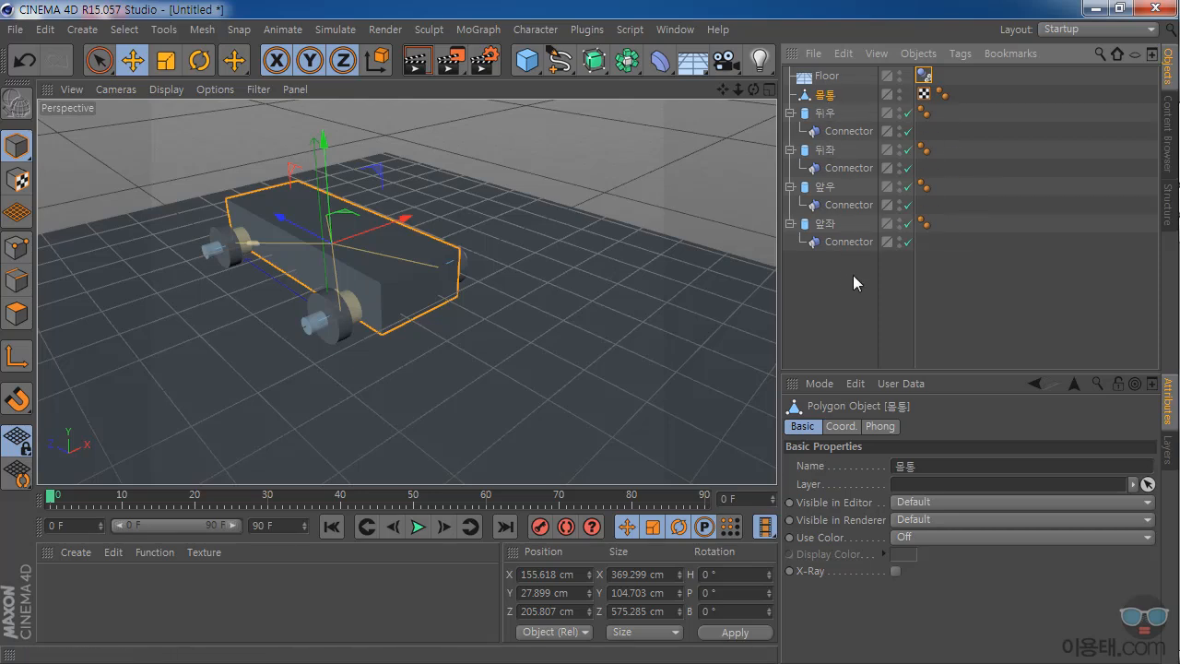
pyautogui.moveTo(859, 260); pyautogui.dragTo(819, 101)
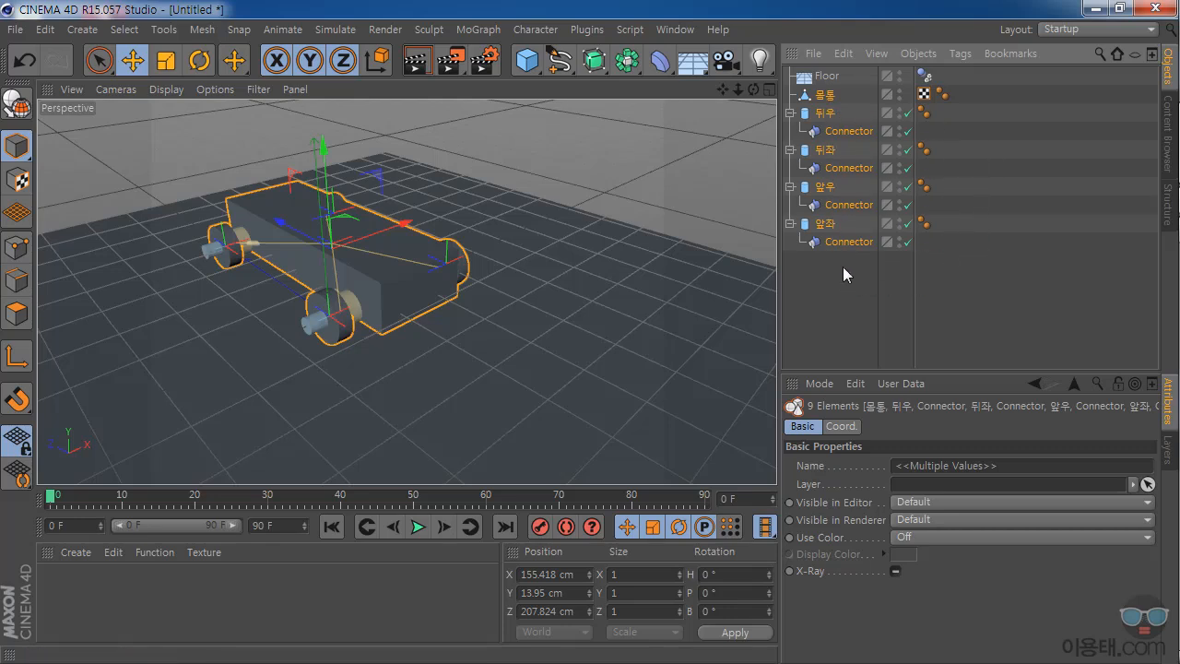
pyautogui.rightClick(832, 98)
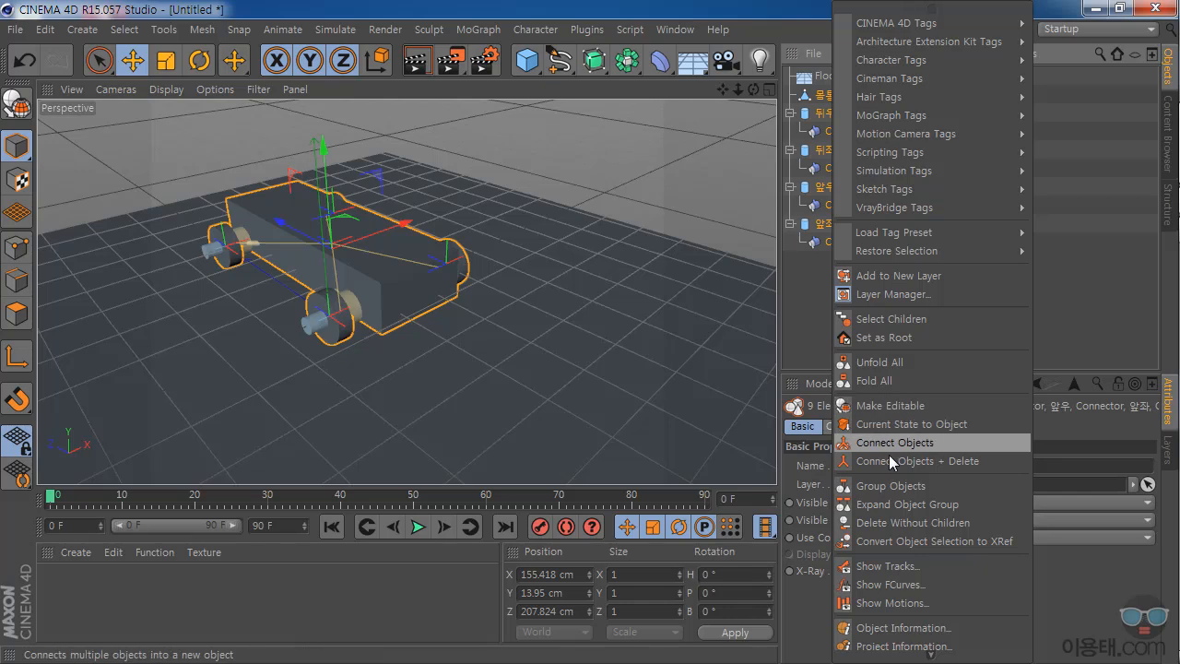
pyautogui.click(894, 485)
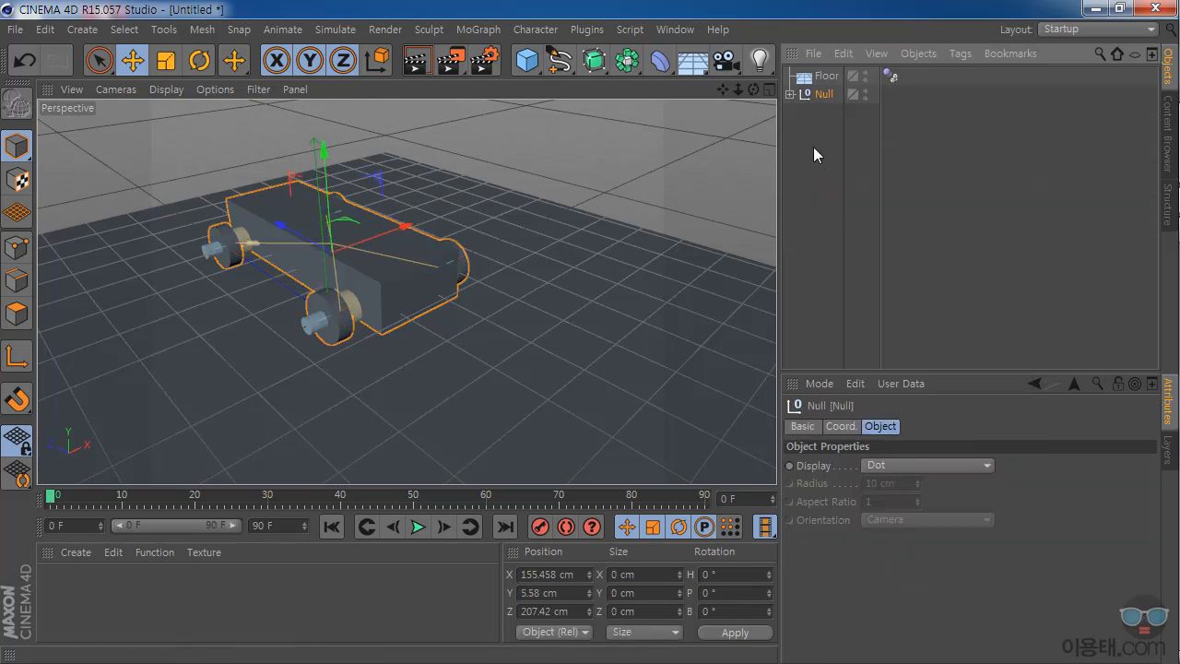
pyautogui.click(789, 94)
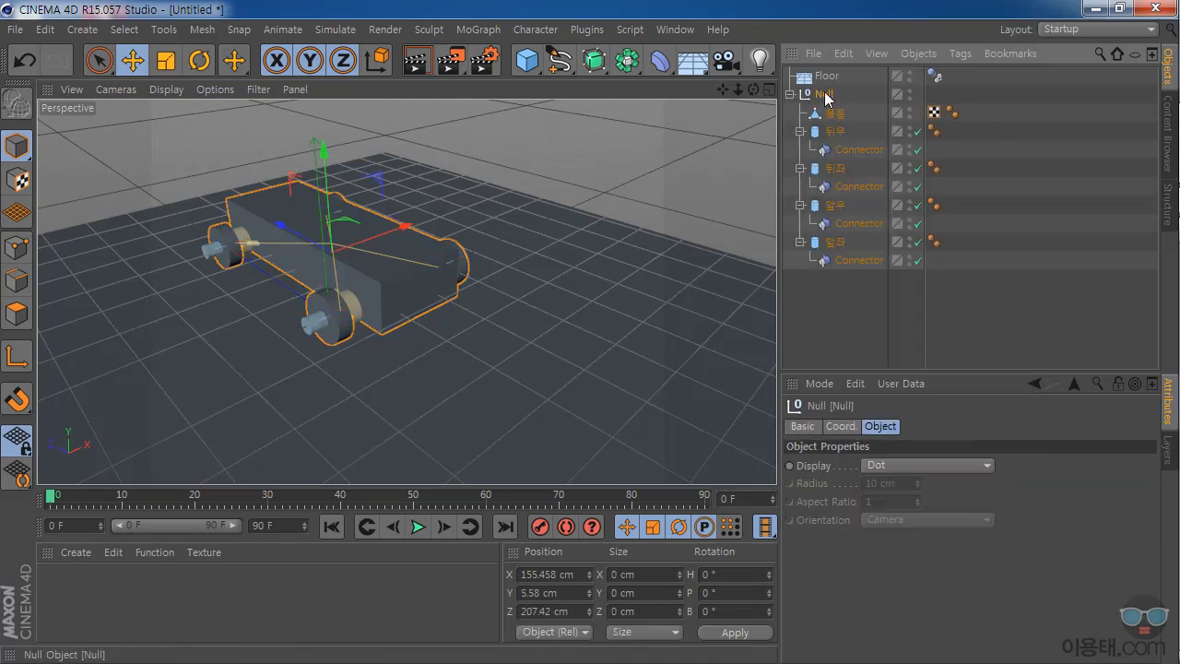
pyautogui.doubleClick(824, 95)
pyautogui.write('지동차')
pyautogui.press('Return')
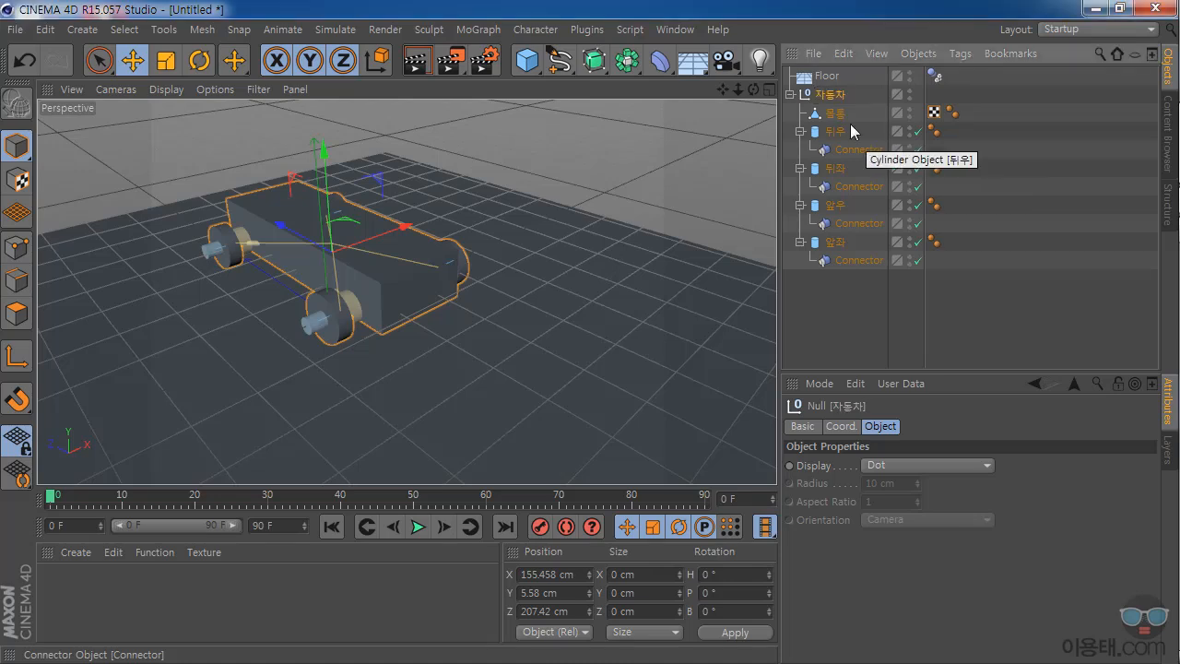
# Give the 자동차 group a Rigid Body simulation tag.
pyautogui.click(851, 311)
pyautogui.click(832, 95)
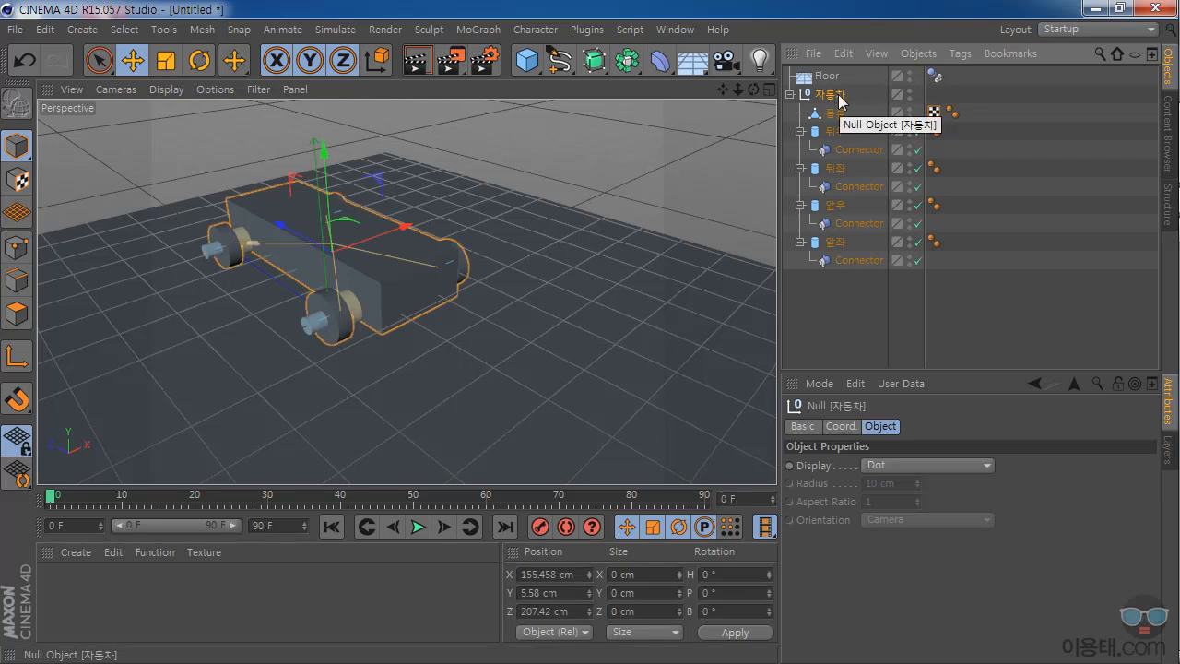
pyautogui.rightClick(839, 96)
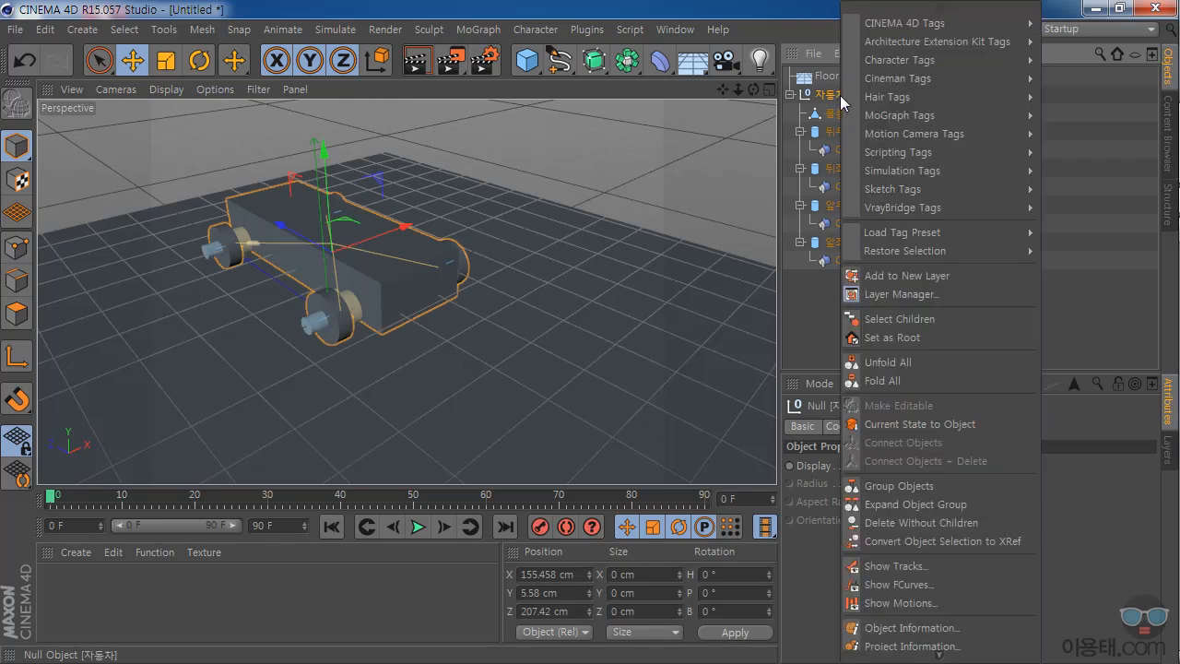
pyautogui.moveTo(873, 169)
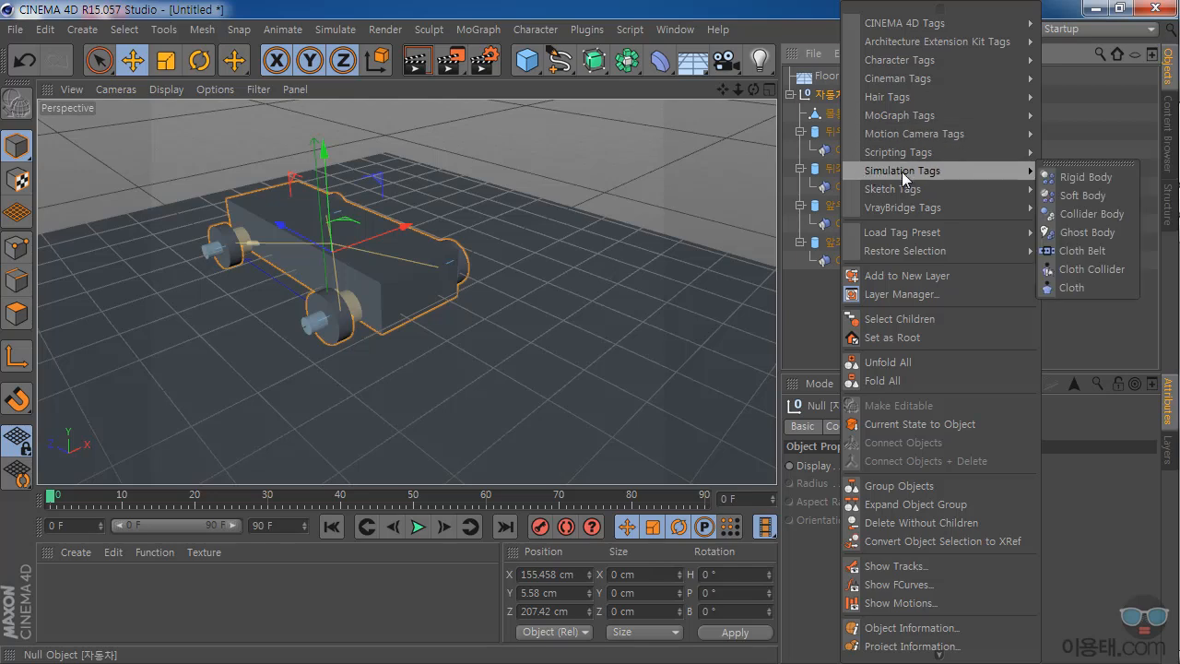
pyautogui.click(1092, 179)
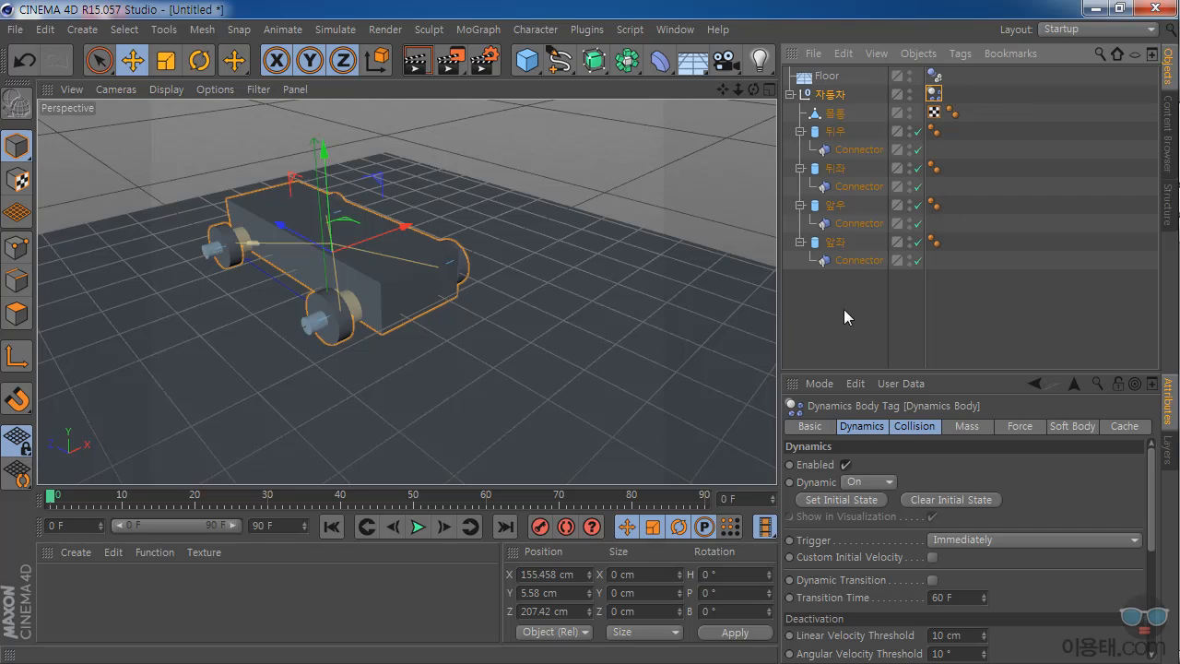
# Play the simulation to check how the tagged vehicle meets the floor, and return to the first frame.
pyautogui.click(417, 526)
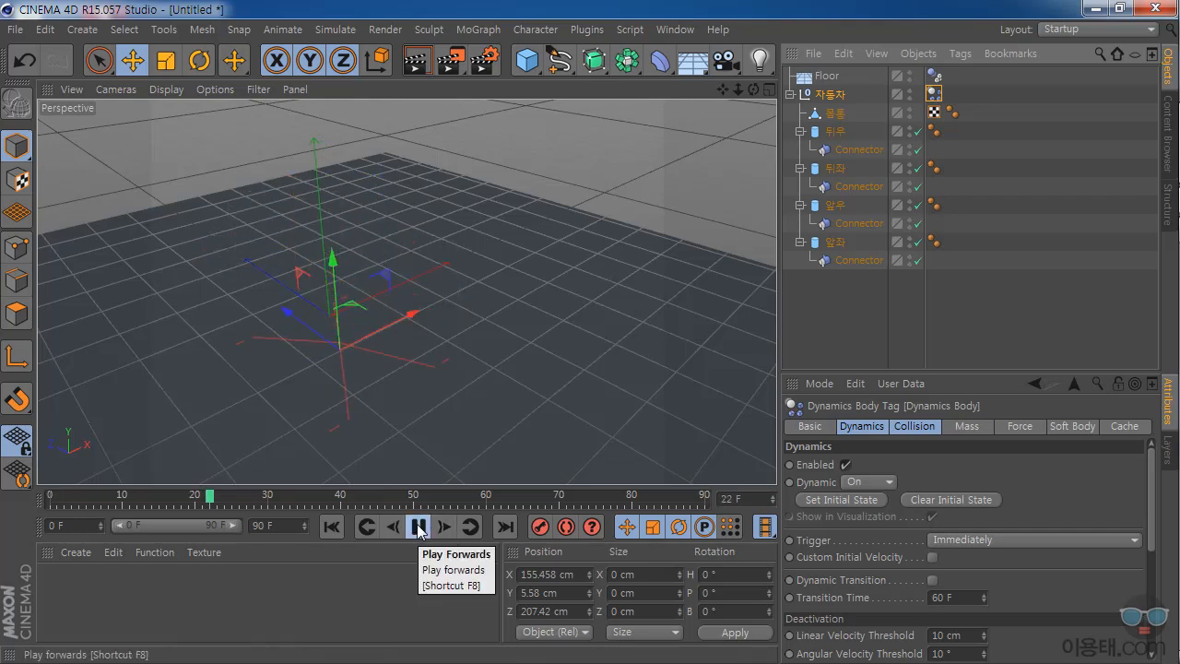
pyautogui.click(332, 527)
pyautogui.click(418, 526)
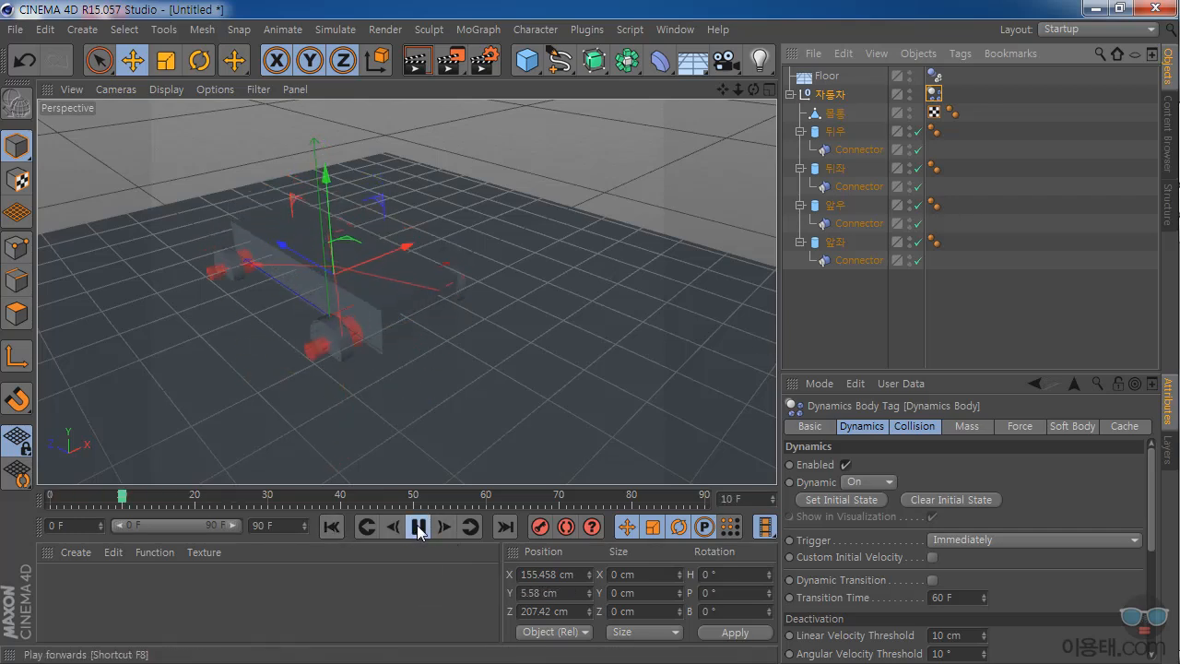
pyautogui.click(417, 526)
pyautogui.click(332, 526)
# In the 자동차 dynamics tag's collision settings, set Inherit Tag to Apply Tag to Children.
pyautogui.click(854, 98)
pyautogui.click(934, 93)
pyautogui.moveTo(848, 382); pyautogui.dragTo(848, 289)
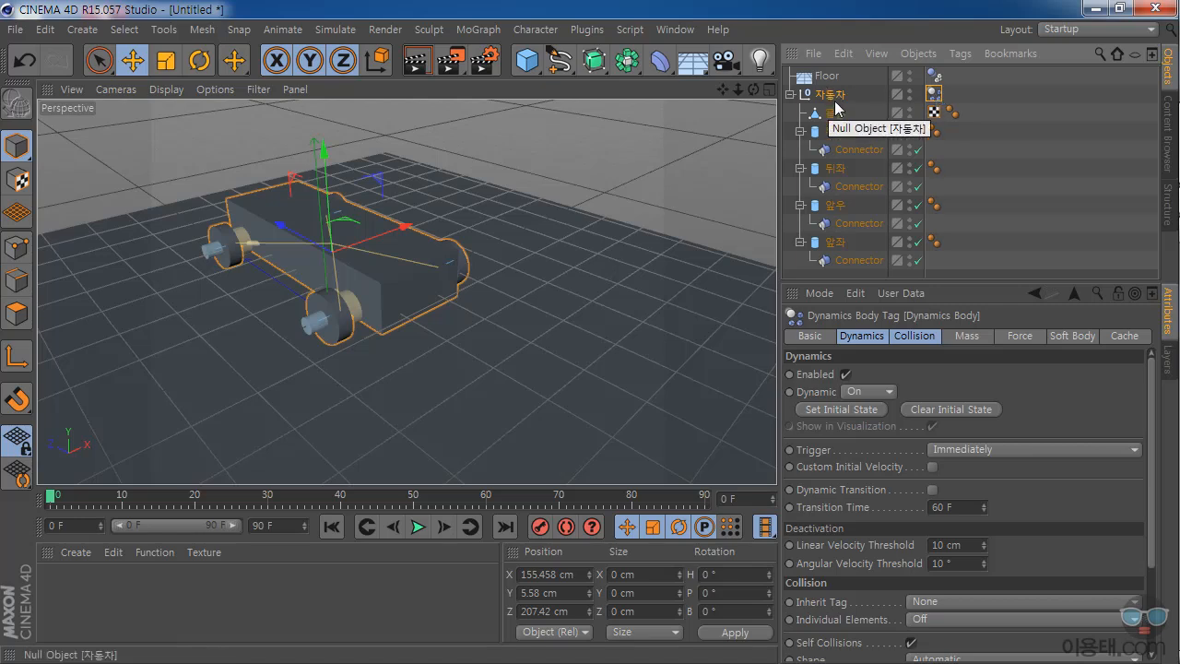
pyautogui.click(913, 336)
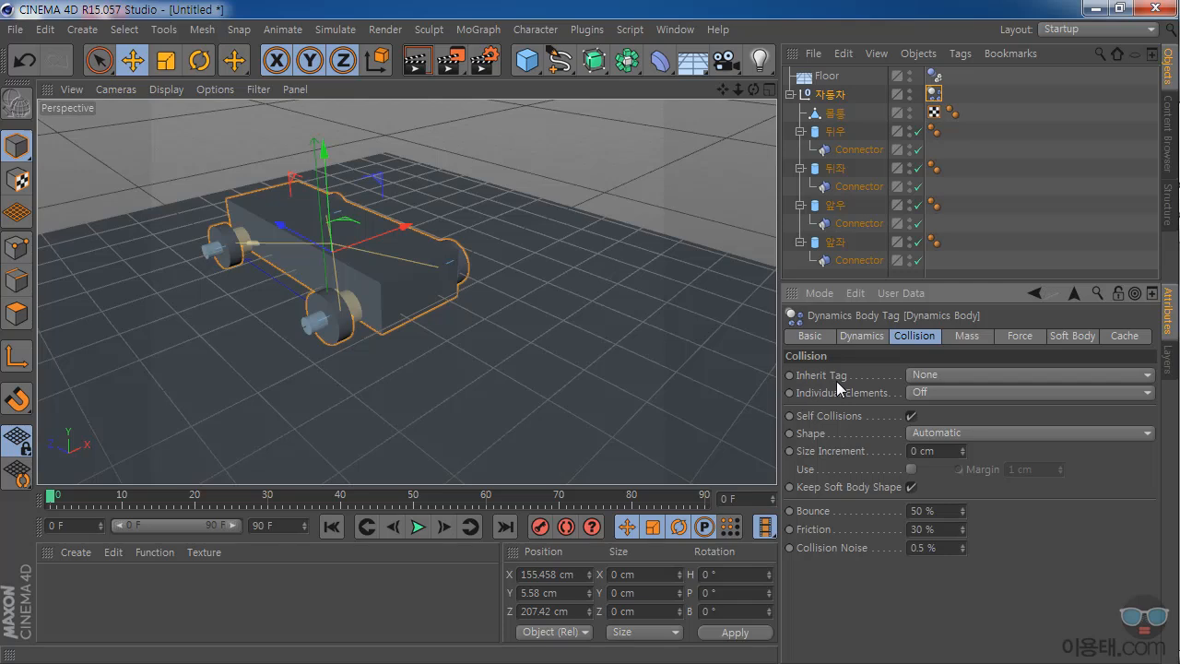
pyautogui.click(931, 376)
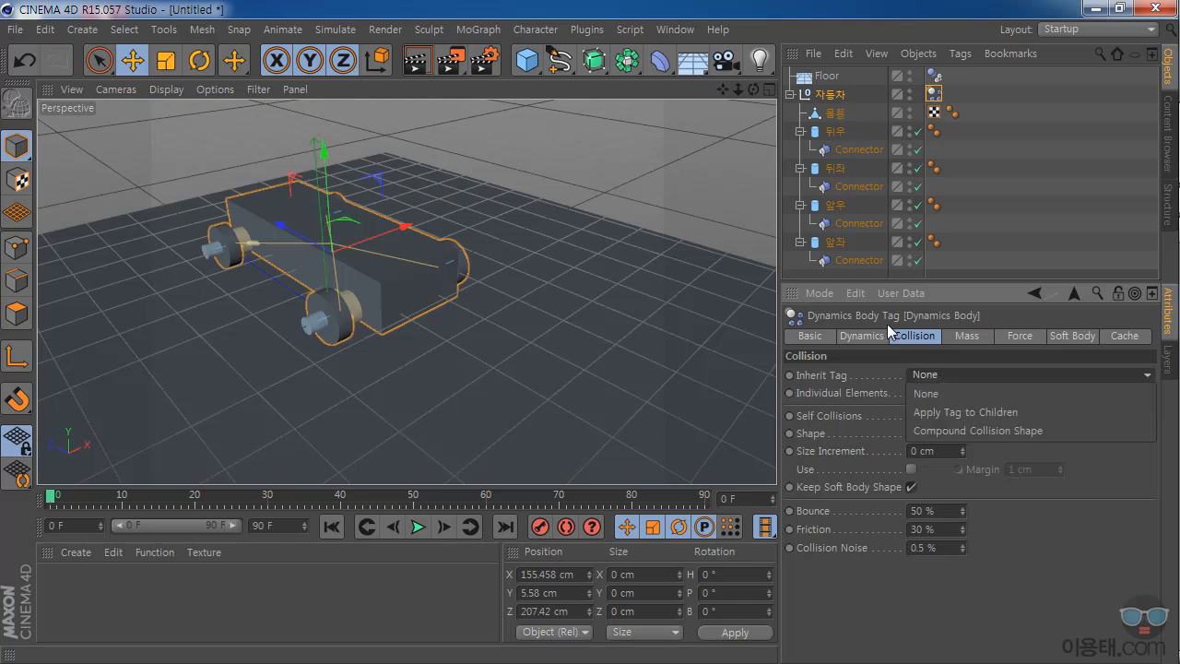
pyautogui.click(989, 413)
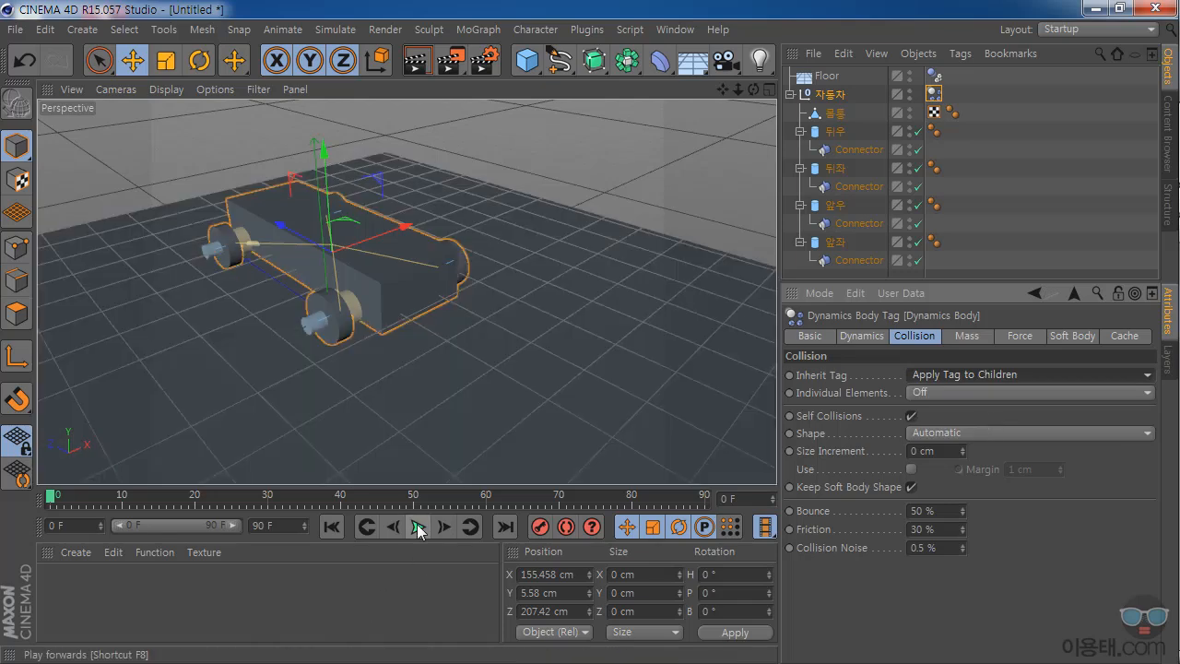
# Replay the simulation several times to check the vehicle's drop onto the floor, and rewind to the start.
pyautogui.click(418, 528)
pyautogui.click(418, 528)
pyautogui.click(331, 530)
pyautogui.click(417, 529)
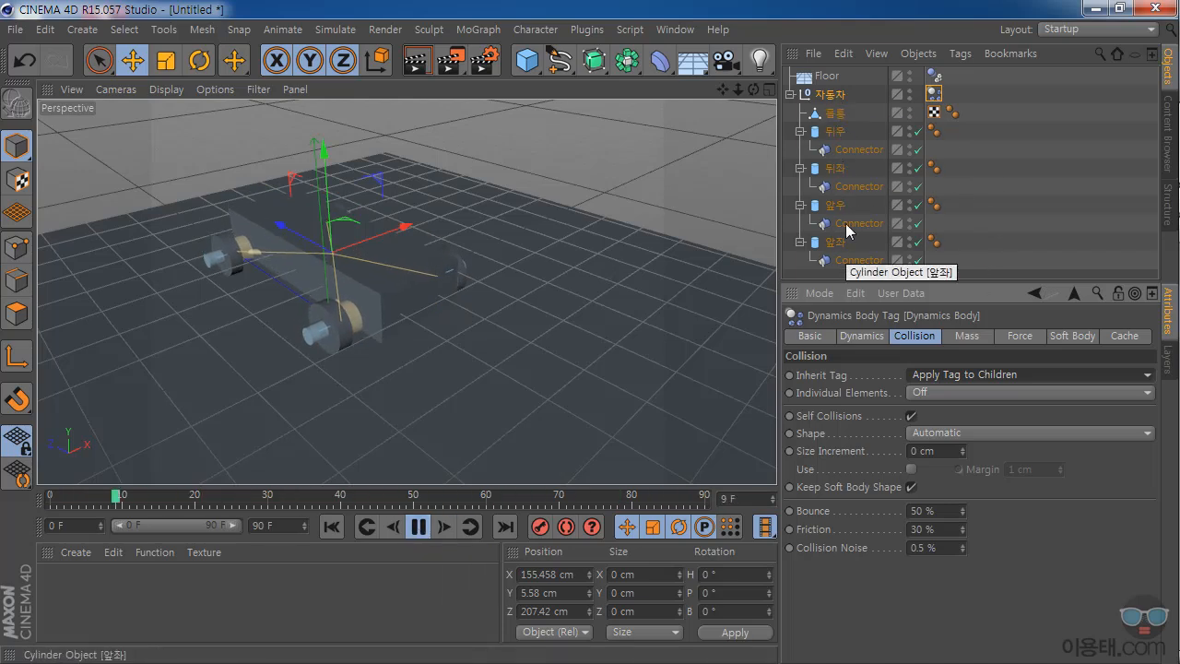
pyautogui.click(421, 529)
pyautogui.click(332, 529)
pyautogui.click(417, 527)
pyautogui.click(416, 528)
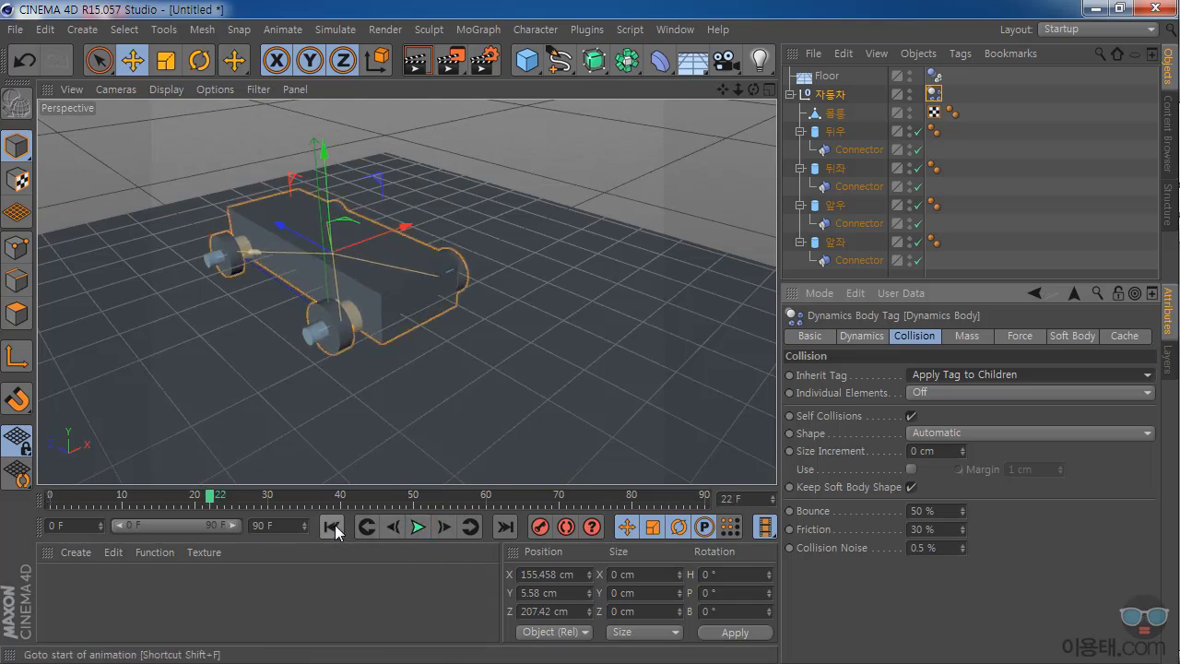
pyautogui.click(334, 530)
# Add a dynamics Motor object and make it a child of the 앞좌 wheel.
pyautogui.moveTo(753, 89); pyautogui.dragTo(553, 193)
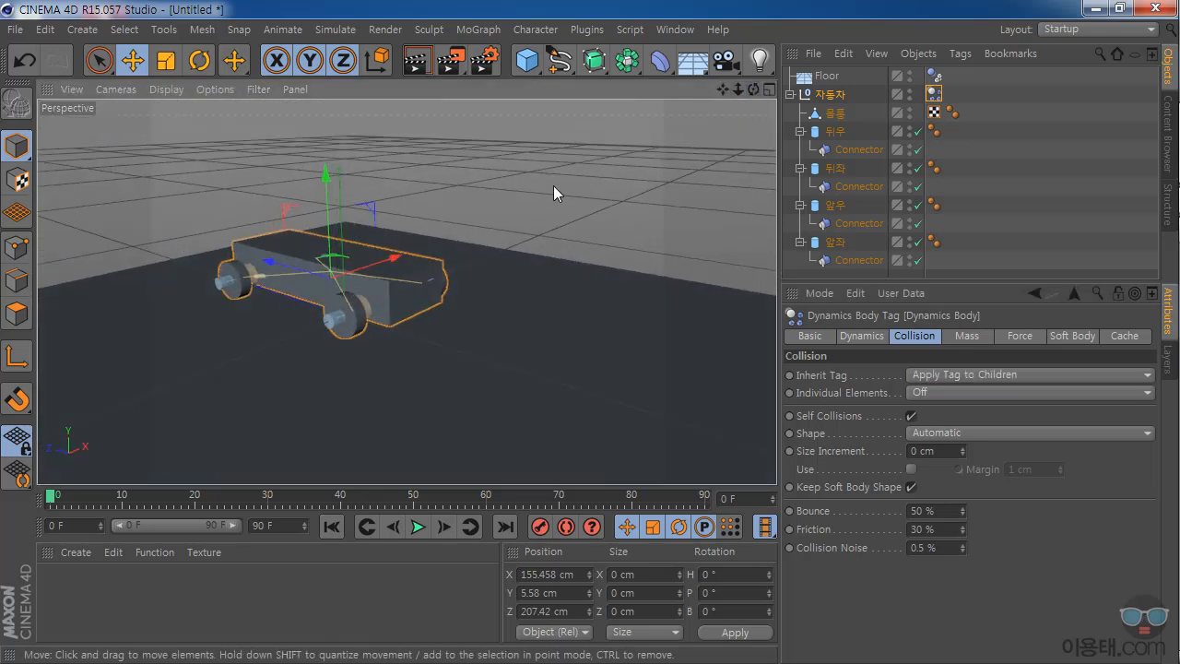
pyautogui.moveTo(753, 89); pyautogui.dragTo(687, 137)
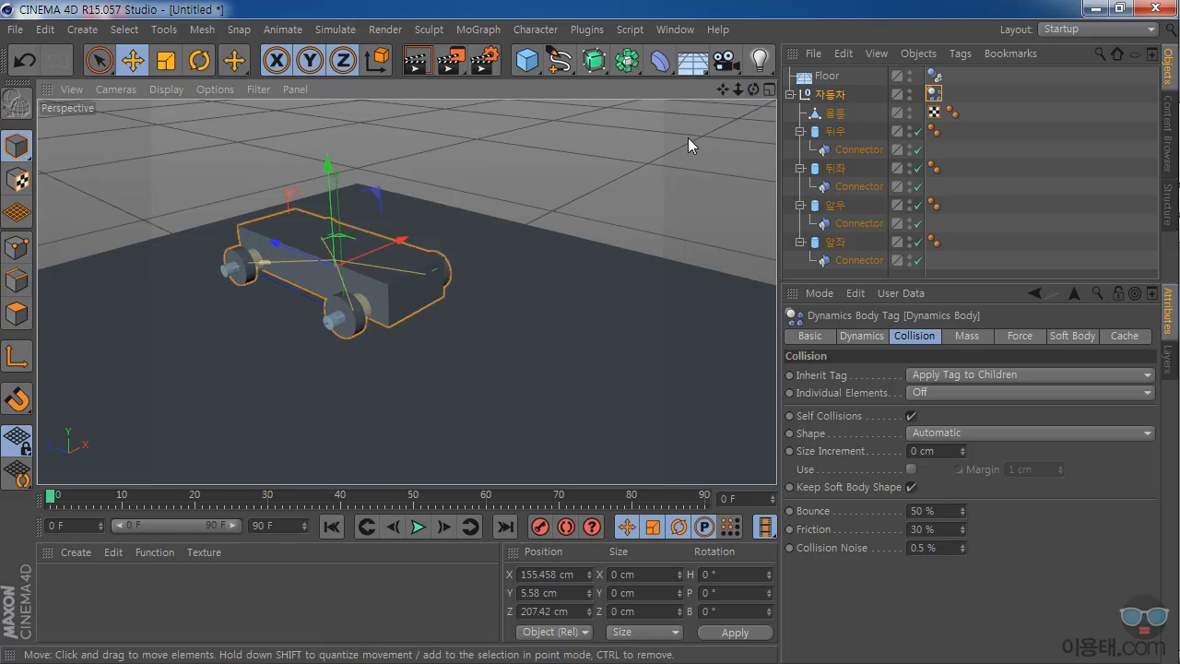
pyautogui.moveTo(840, 284); pyautogui.dragTo(840, 404)
pyautogui.click(335, 29)
pyautogui.moveTo(344, 78)
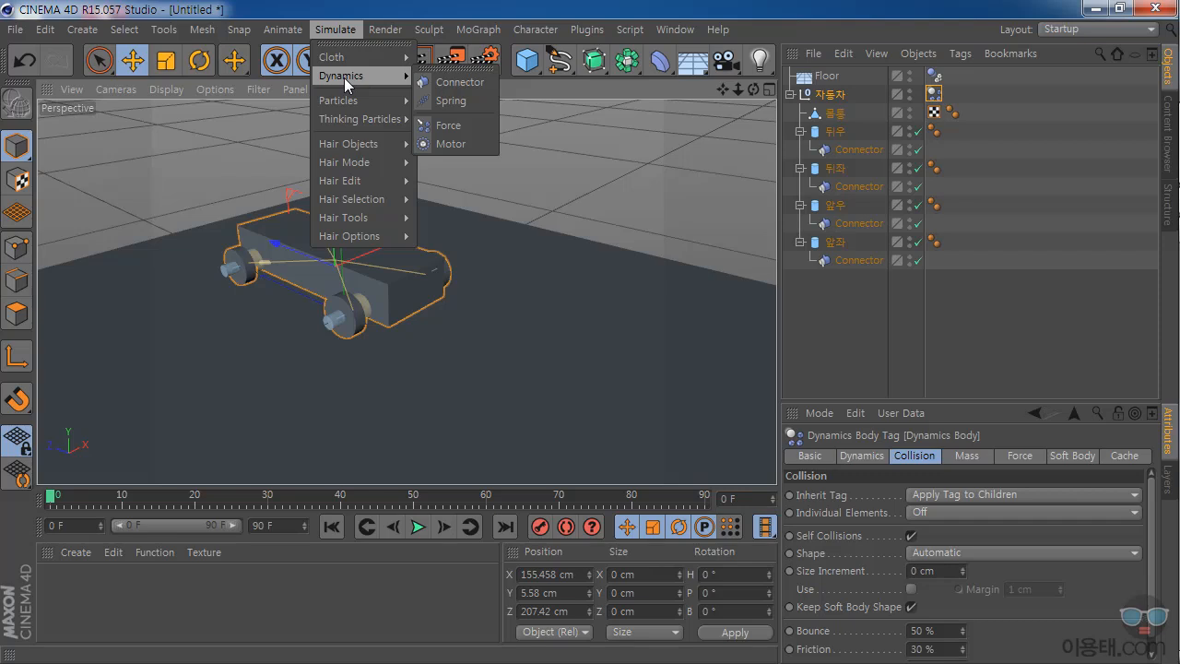
pyautogui.click(457, 144)
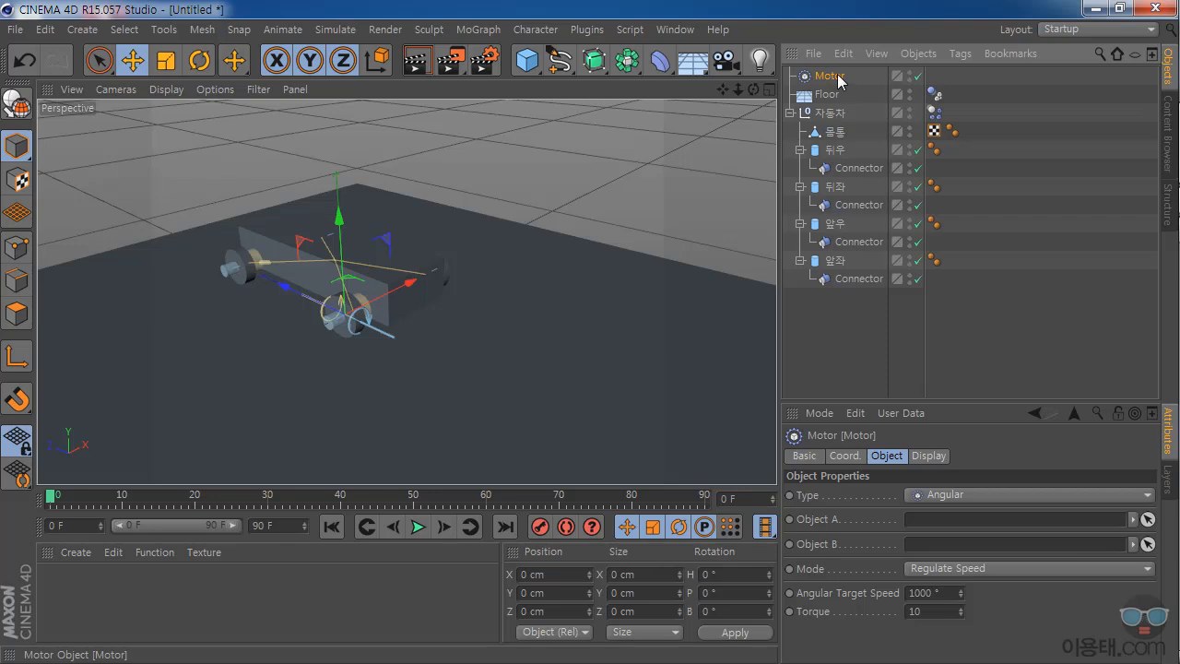
pyautogui.moveTo(837, 82); pyautogui.dragTo(841, 267)
pyautogui.moveTo(841, 267); pyautogui.dragTo(842, 268)
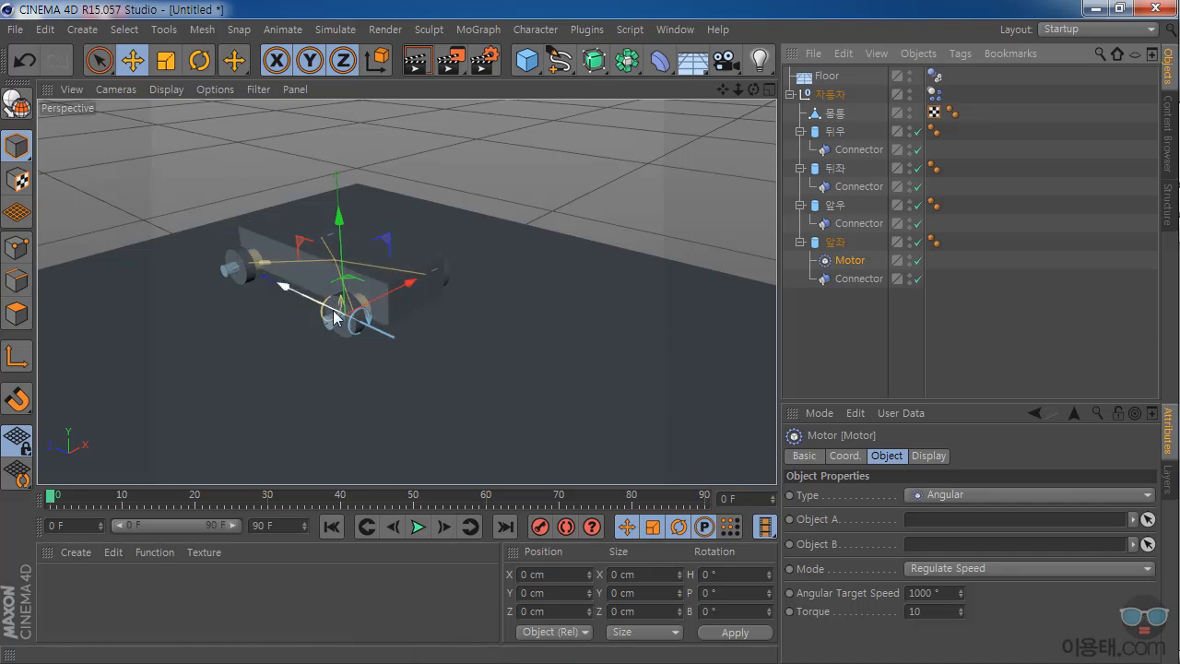
# Rotate the motor to a heading of 90° so its axis runs along the 앞좌 wheel's axle.
pyautogui.scroll(5, 343, 314)
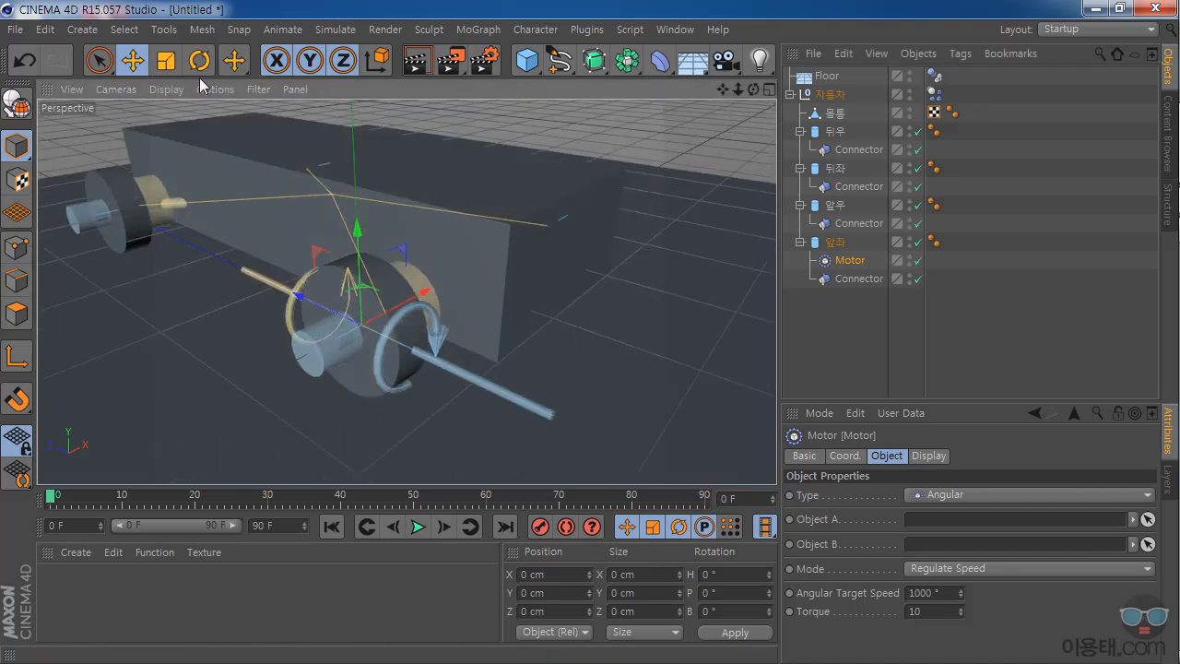
pyautogui.click(199, 60)
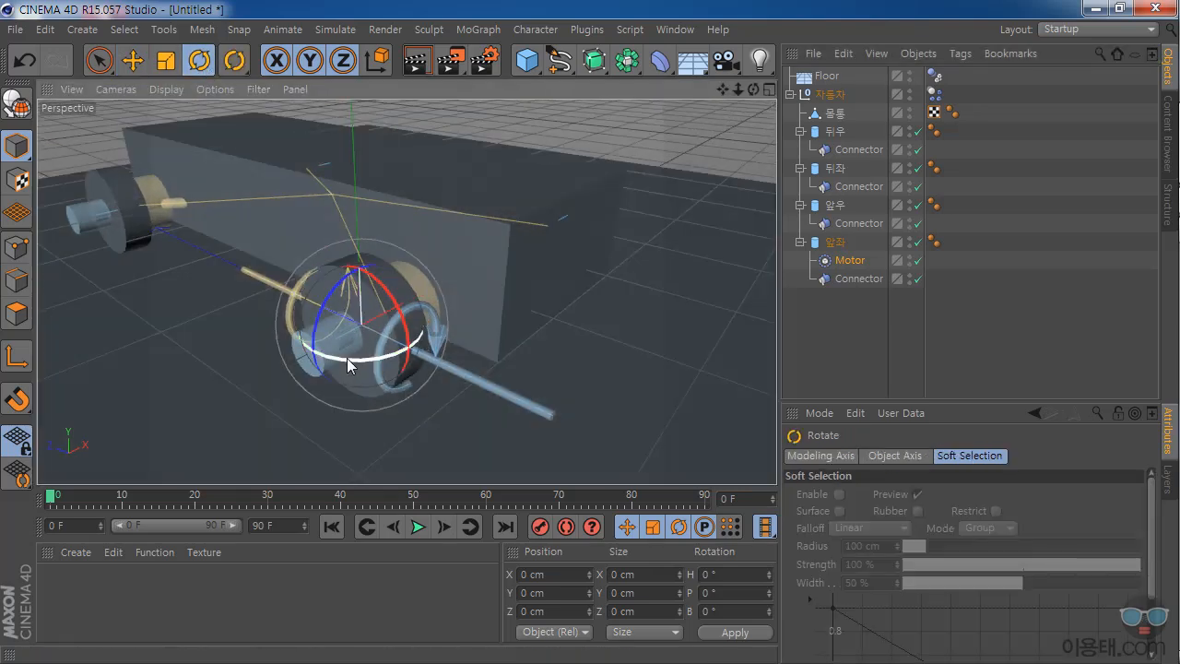
pyautogui.moveTo(356, 360); pyautogui.dragTo(461, 326)
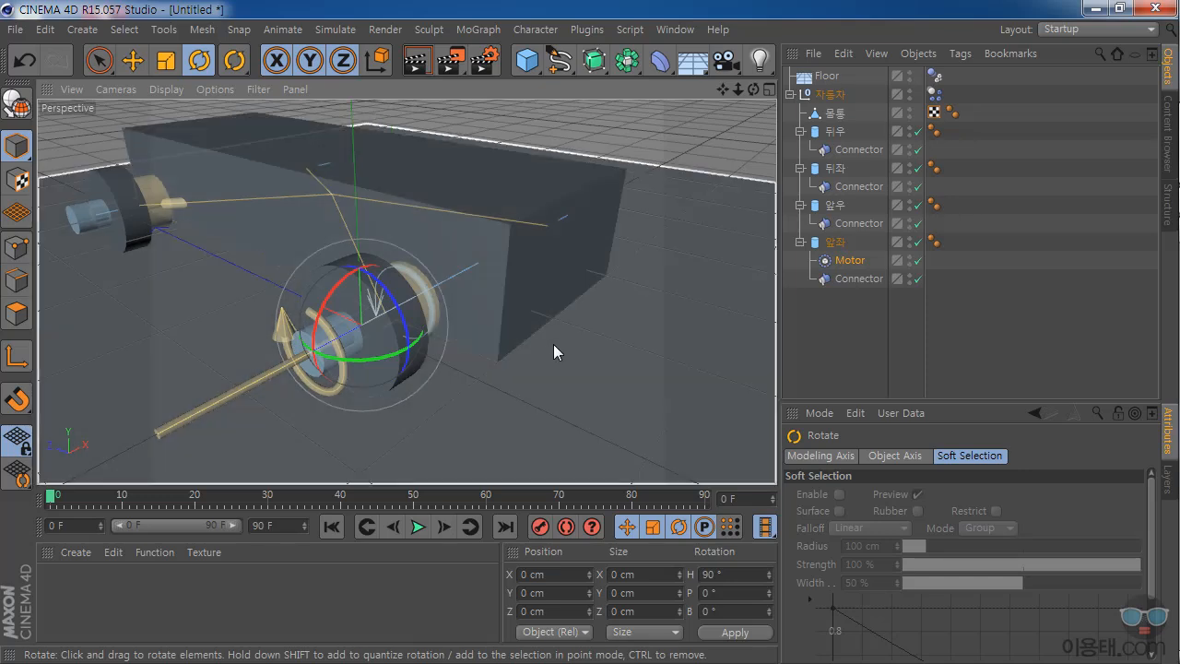
pyautogui.moveTo(739, 89); pyautogui.dragTo(682, 101)
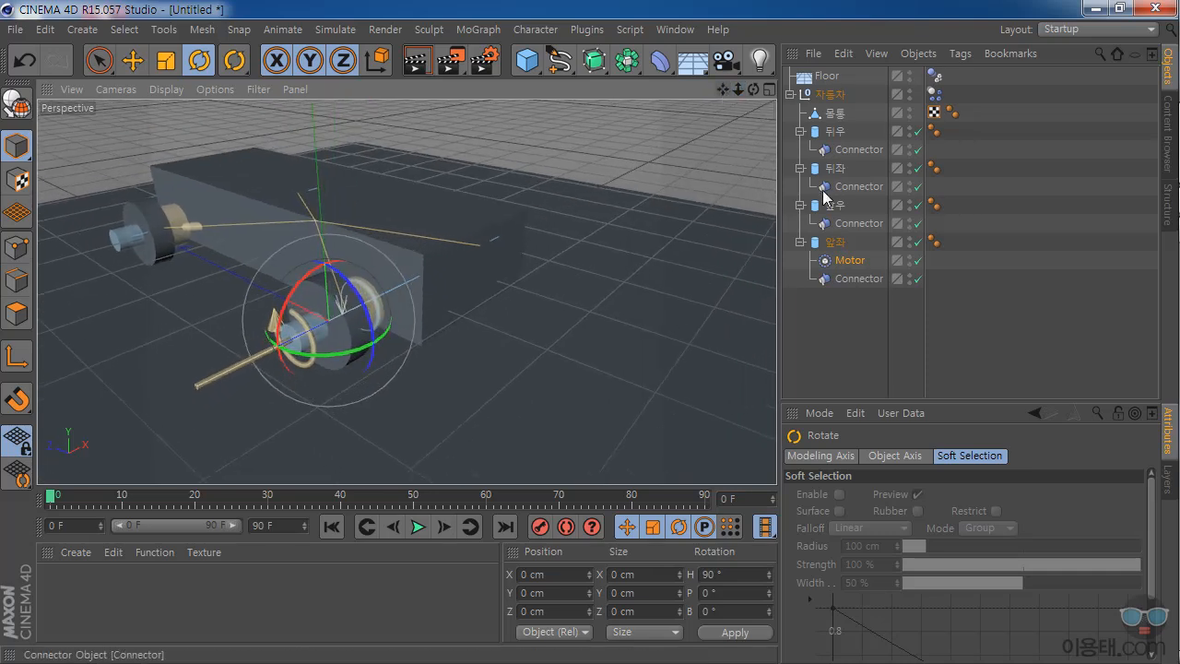
# Assign the 앞좌 wheel as Object A of the motor.
pyautogui.click(845, 266)
pyautogui.moveTo(882, 411); pyautogui.dragTo(866, 313)
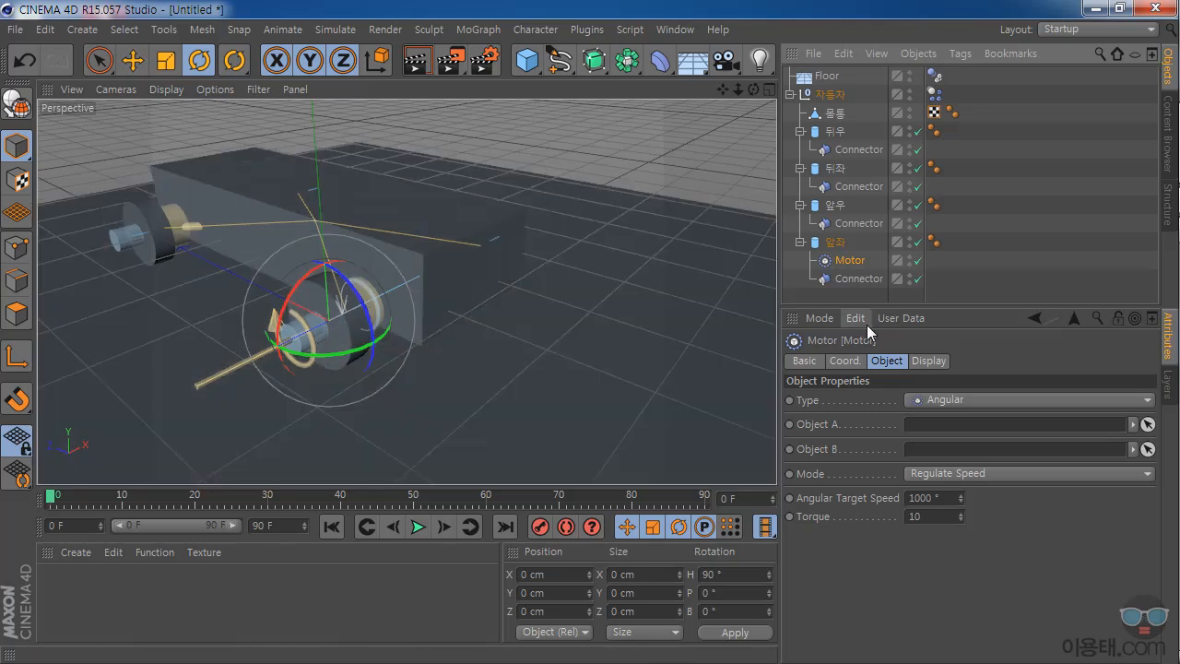
pyautogui.click(839, 244)
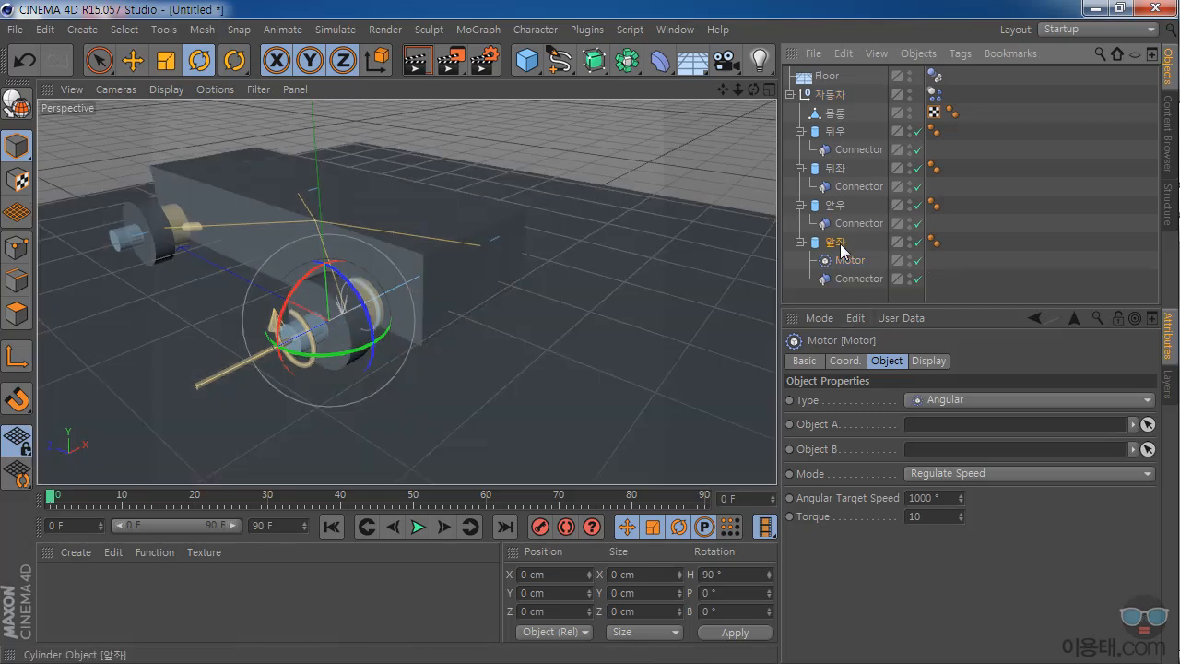
pyautogui.moveTo(842, 250); pyautogui.dragTo(927, 429)
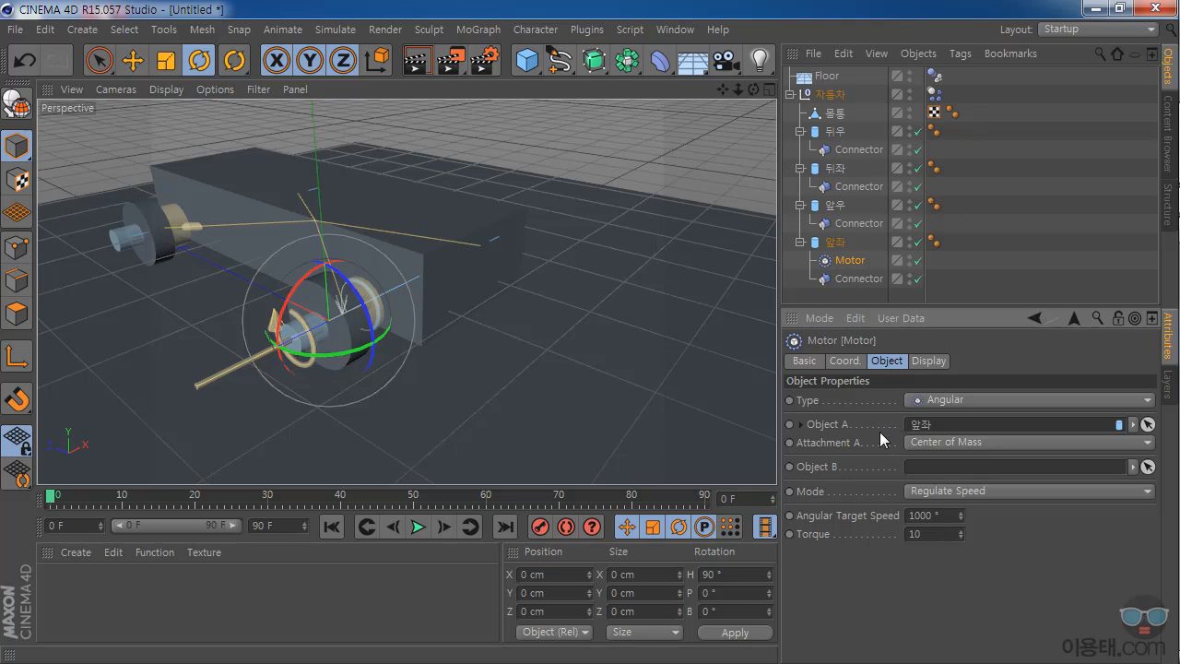
# Examine the available Type and Mode options of the motor, leaving it on Angular and Regulate Speed.
pyautogui.click(940, 400)
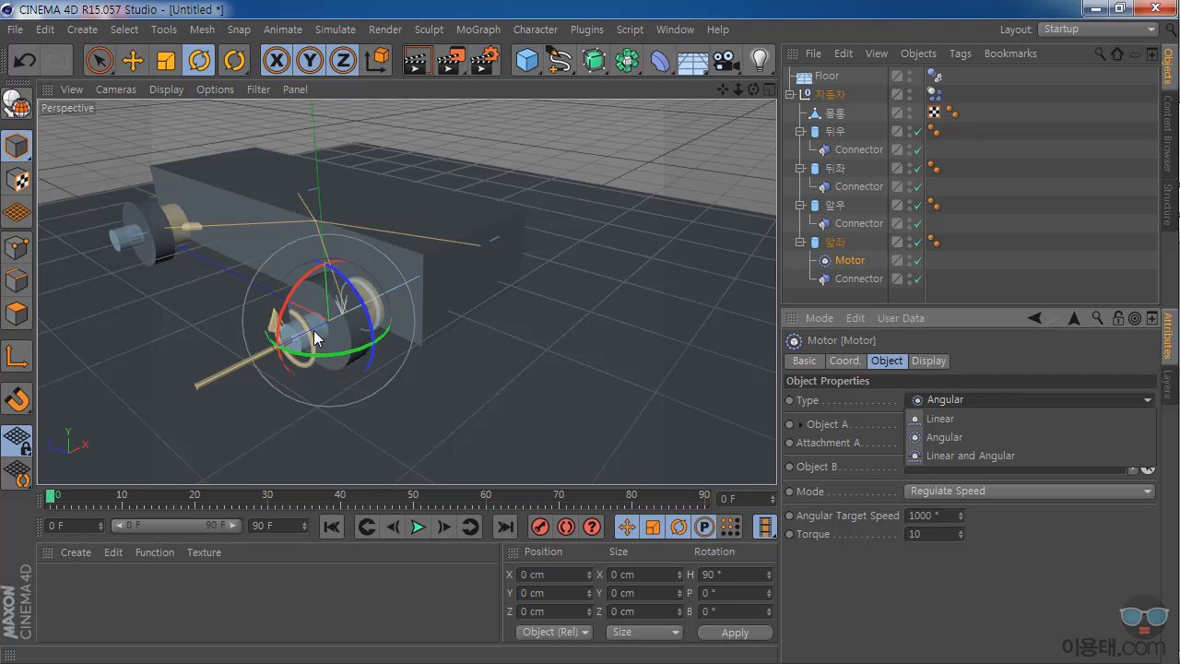
pyautogui.click(958, 438)
pyautogui.click(945, 398)
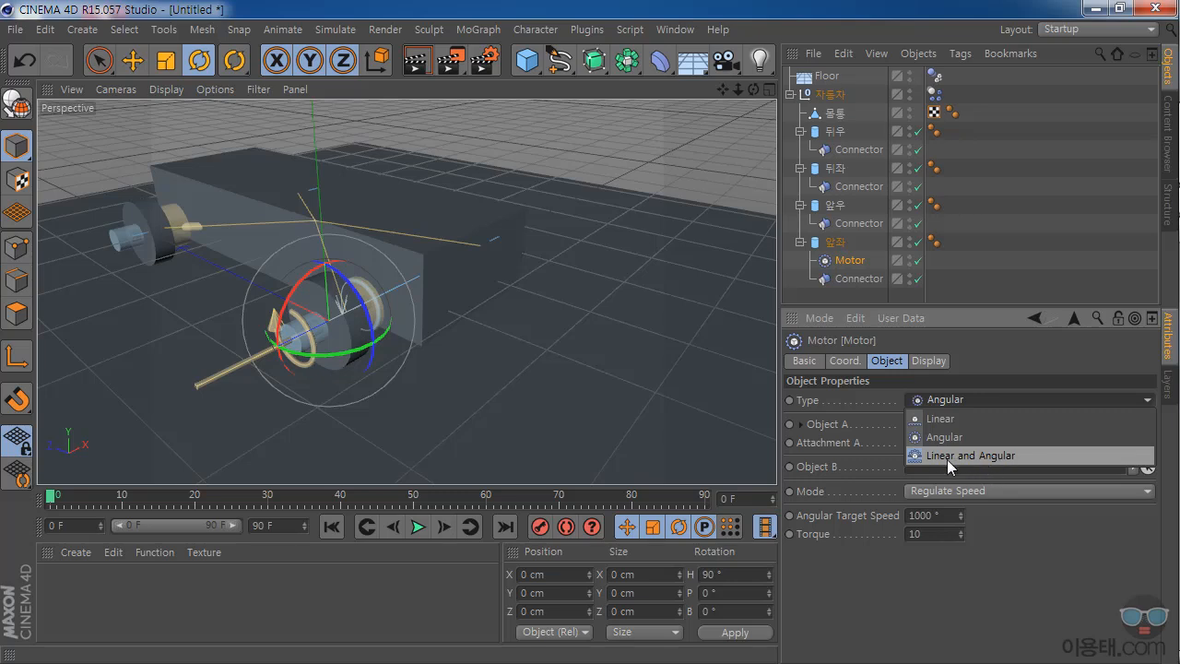
pyautogui.click(962, 598)
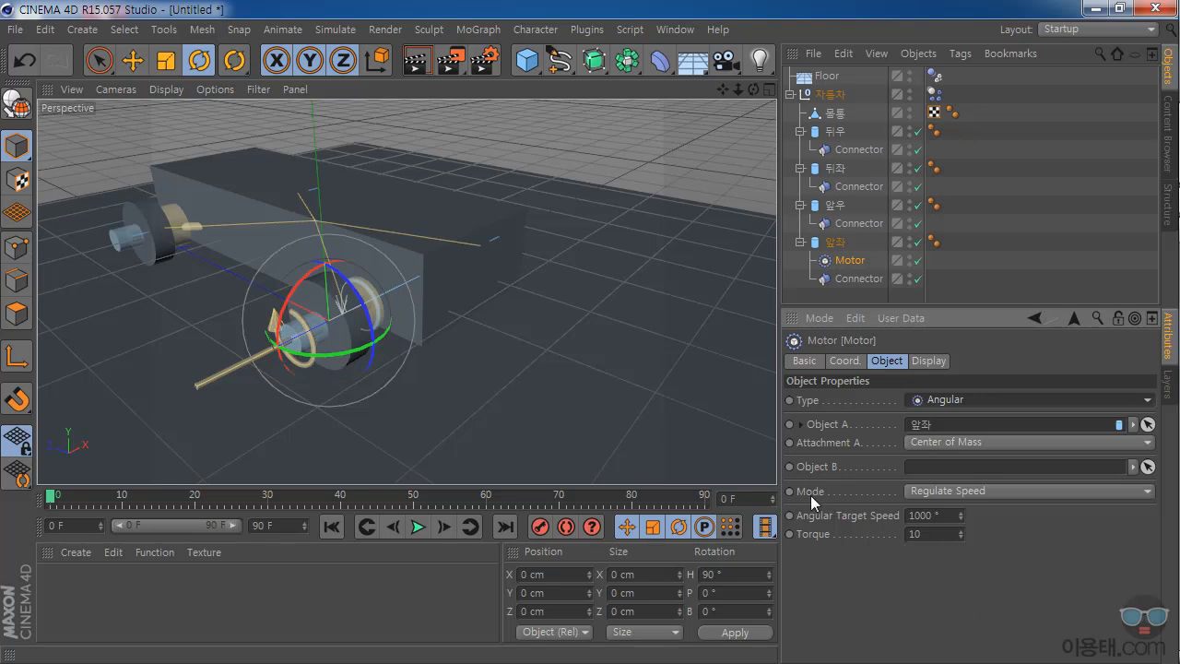
pyautogui.click(962, 492)
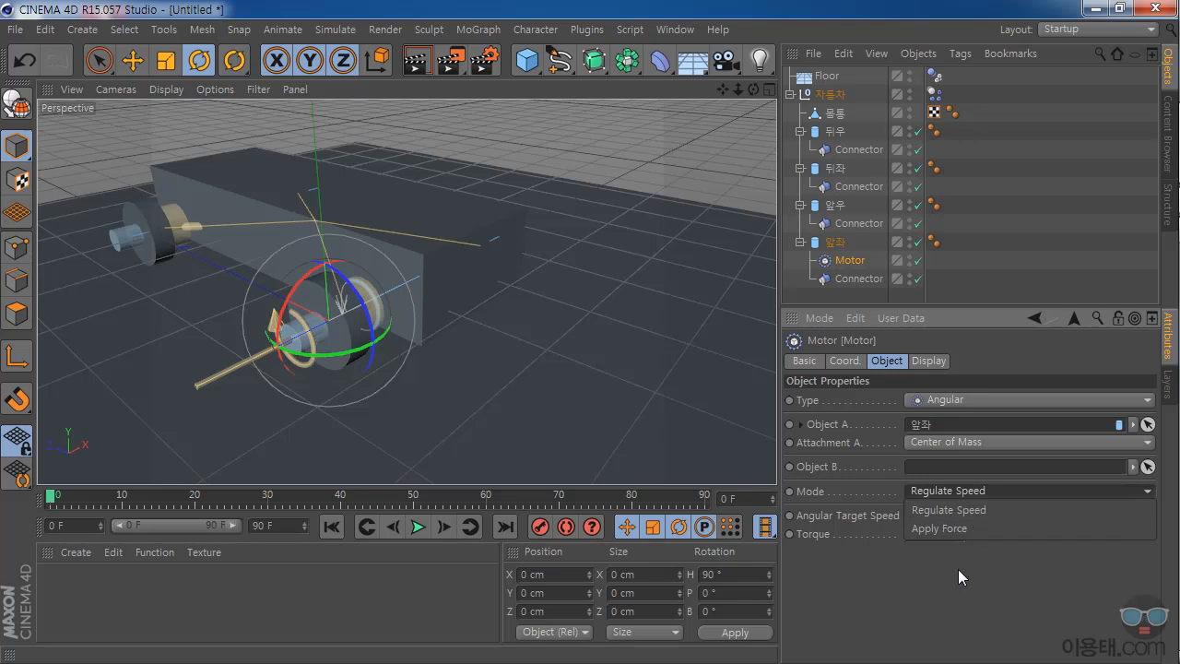
pyautogui.click(944, 589)
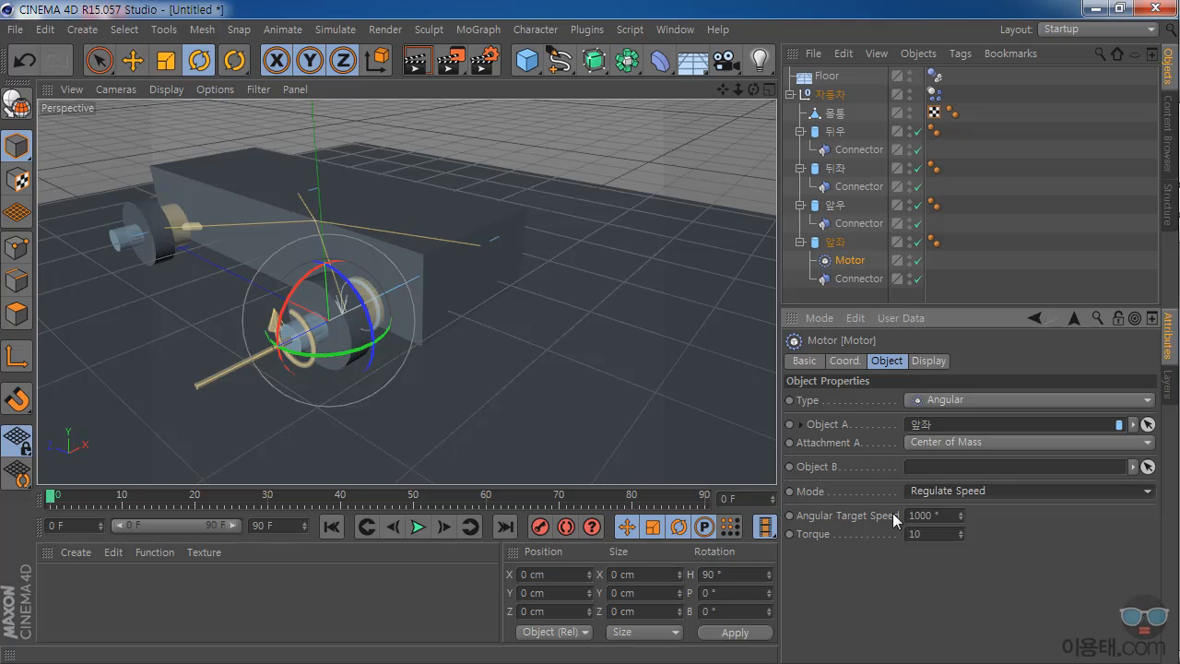
# Try the motor's Apply Force mode and return it to Regulate Speed.
pyautogui.click(957, 492)
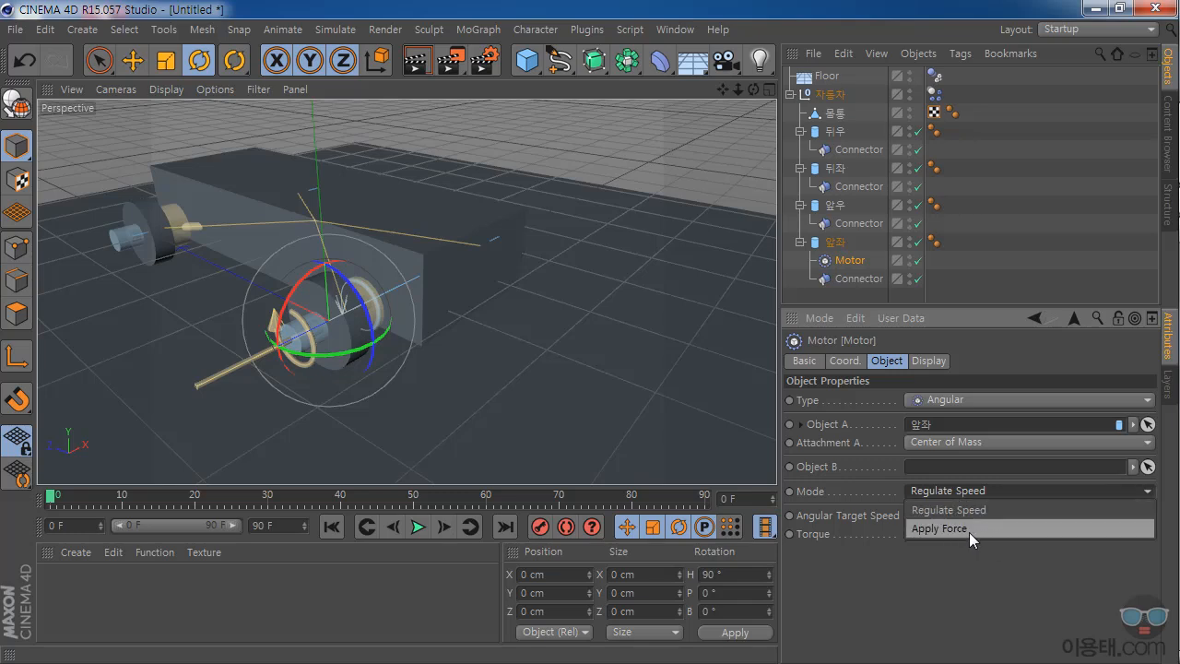
pyautogui.click(981, 529)
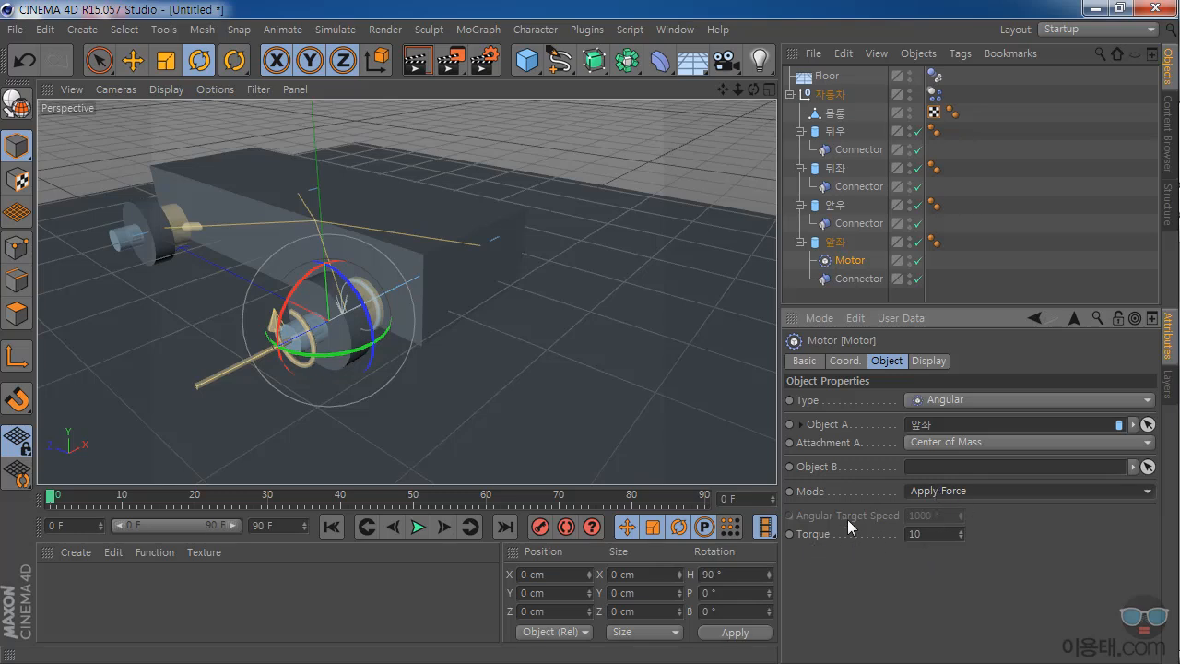
pyautogui.click(932, 490)
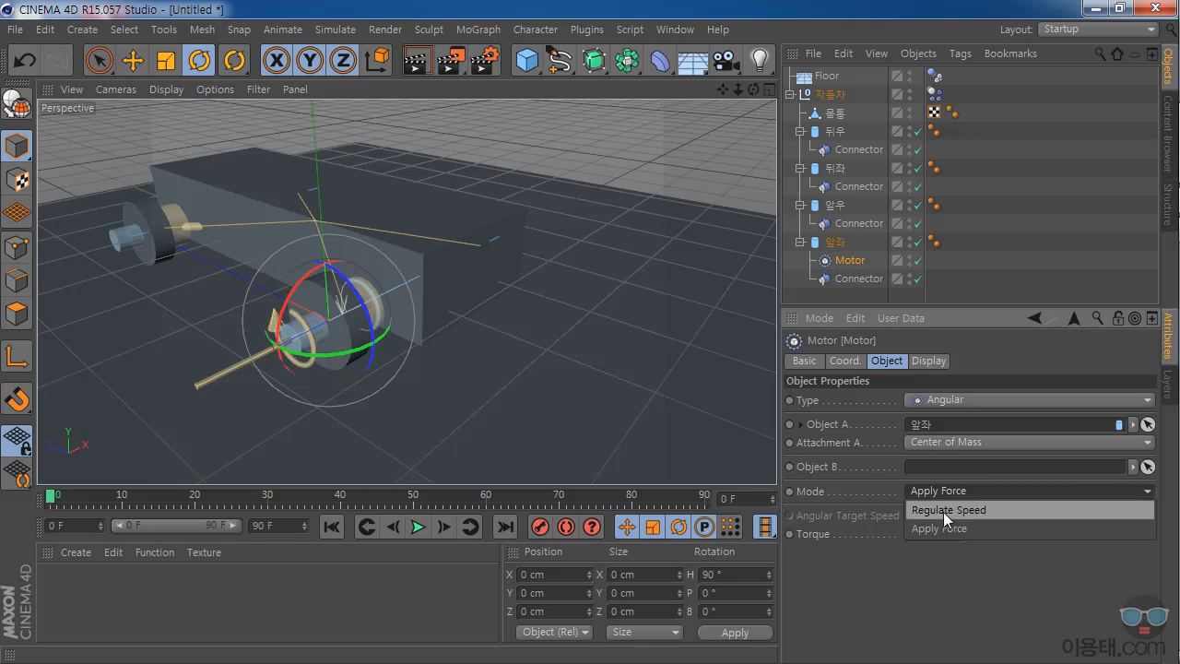
pyautogui.click(943, 511)
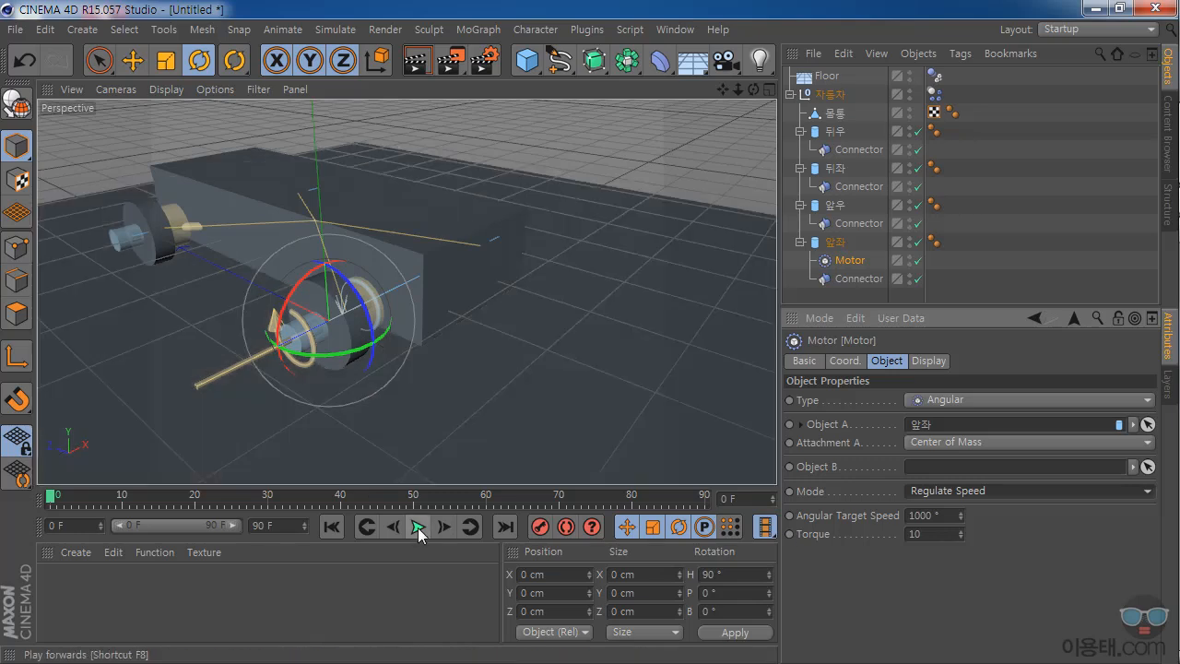
# Play the simulation to check how the motor drives the wheel, and rewind to the start.
pyautogui.click(418, 528)
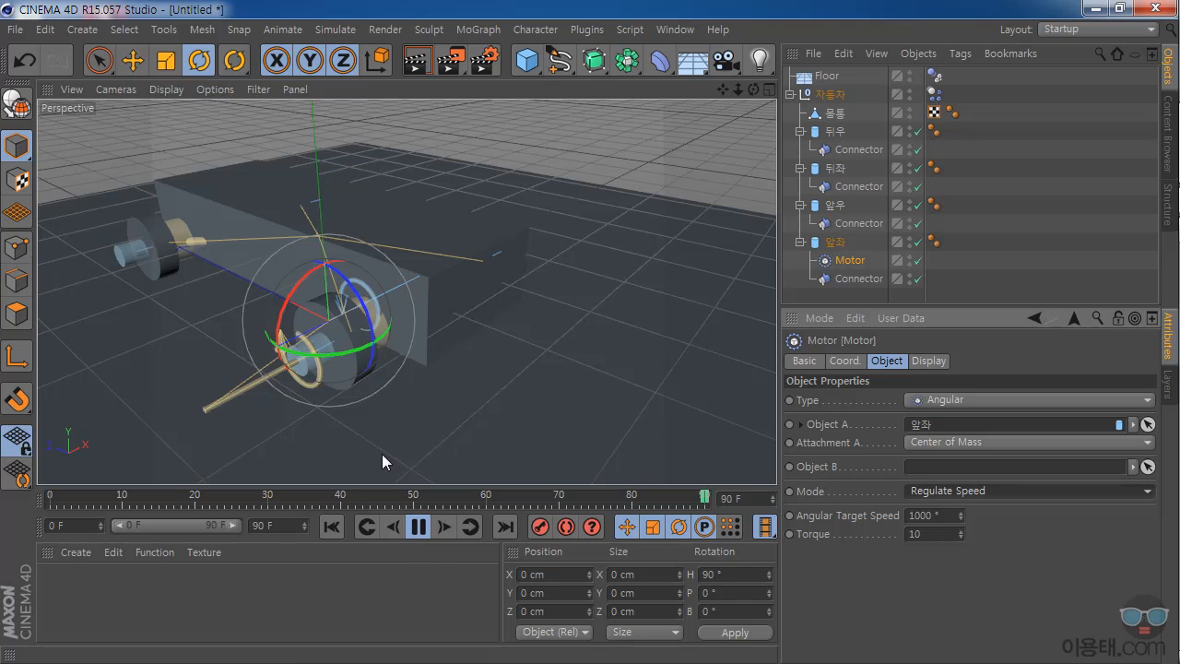
pyautogui.click(418, 527)
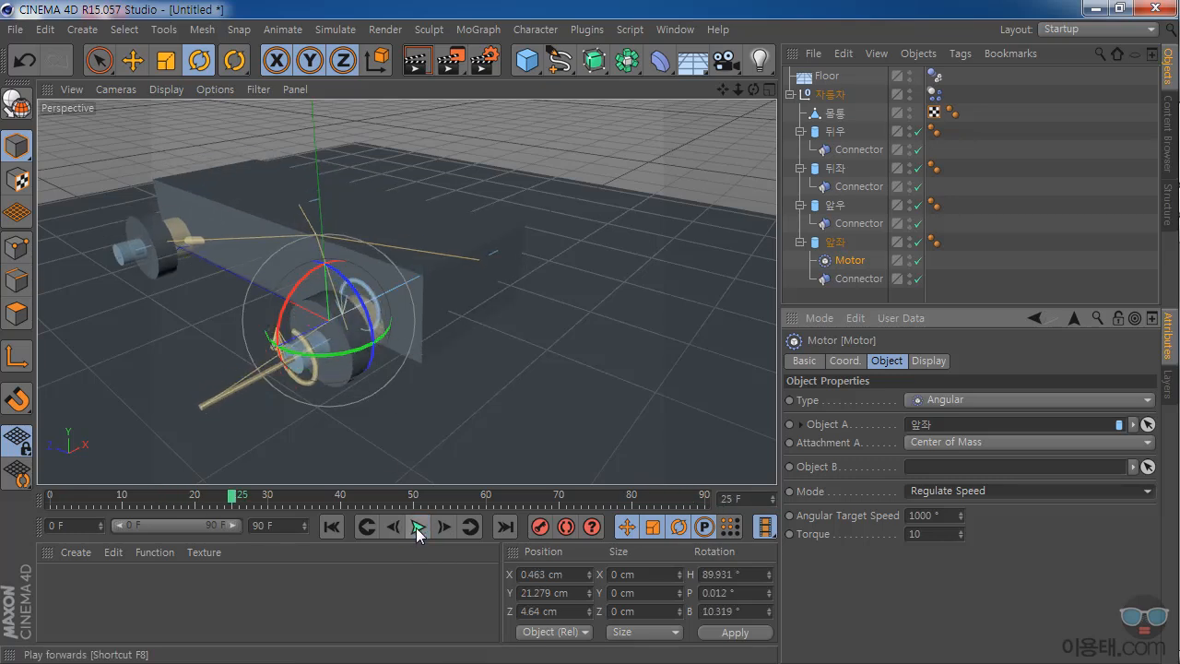
pyautogui.click(331, 527)
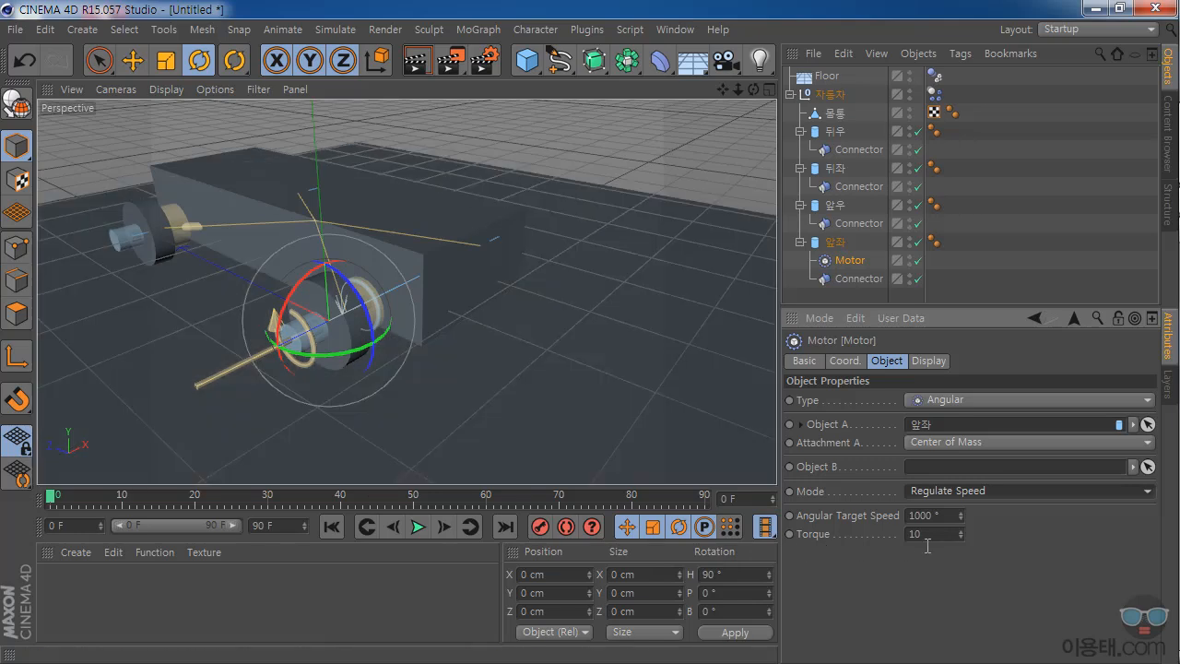
# Test the simulation with the motor's Torque set to 100, and rewind to the start.
pyautogui.click(943, 543)
pyautogui.write('0')
pyautogui.press('Return')
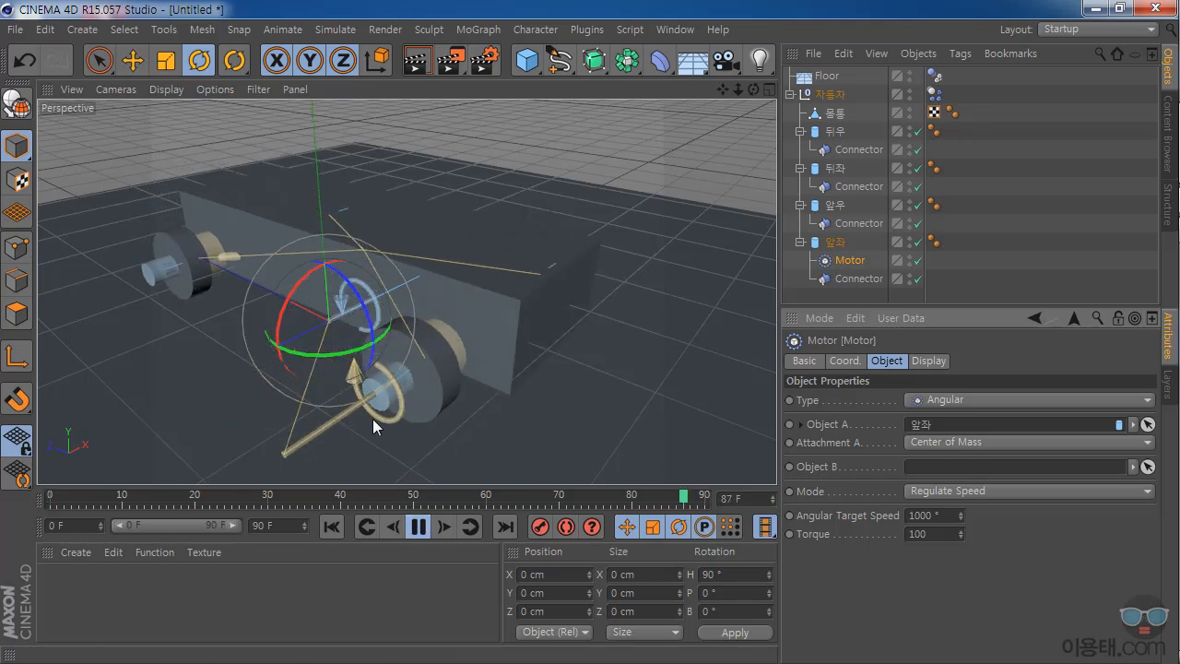
pyautogui.click(420, 527)
pyautogui.click(331, 528)
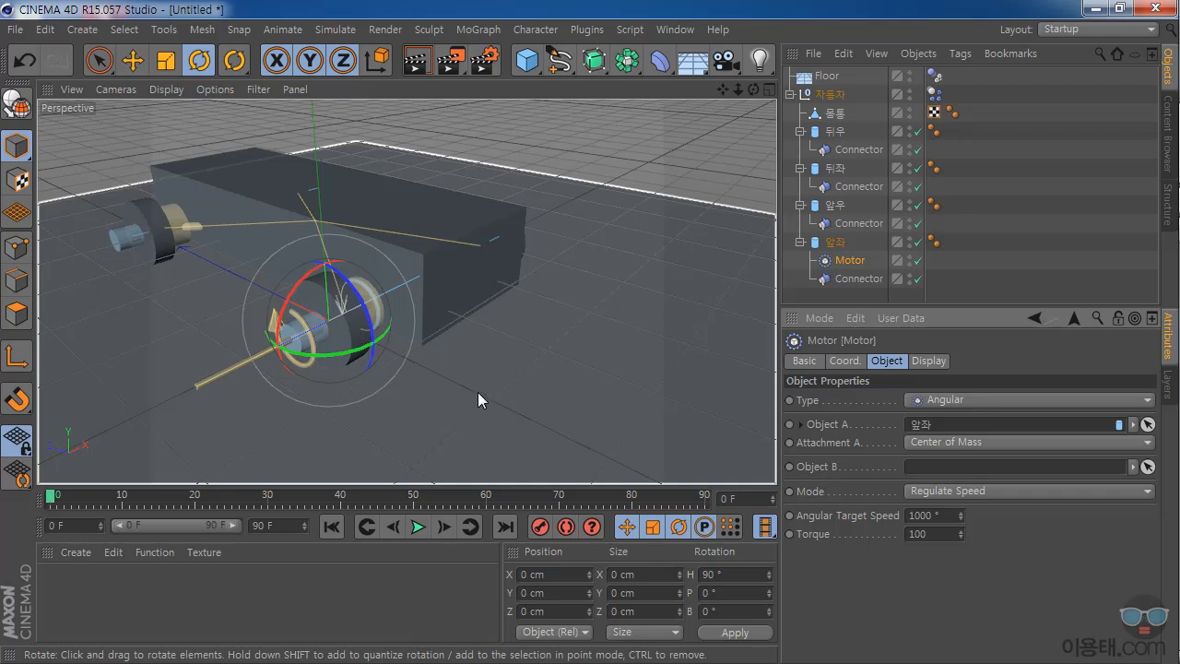
# Test the motor with Torque 10 and an Angular Target Speed of 10000°, and restore the speed to 1000°.
pyautogui.click(925, 534)
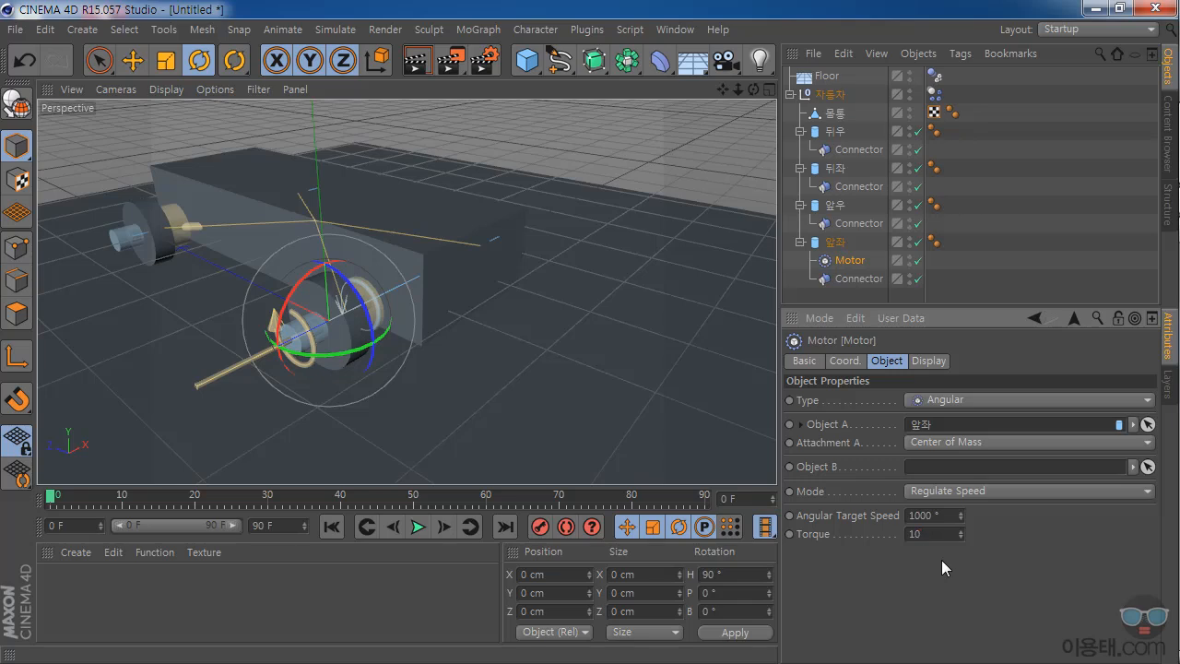
pyautogui.press('Return')
pyautogui.write('0')
pyautogui.click(418, 526)
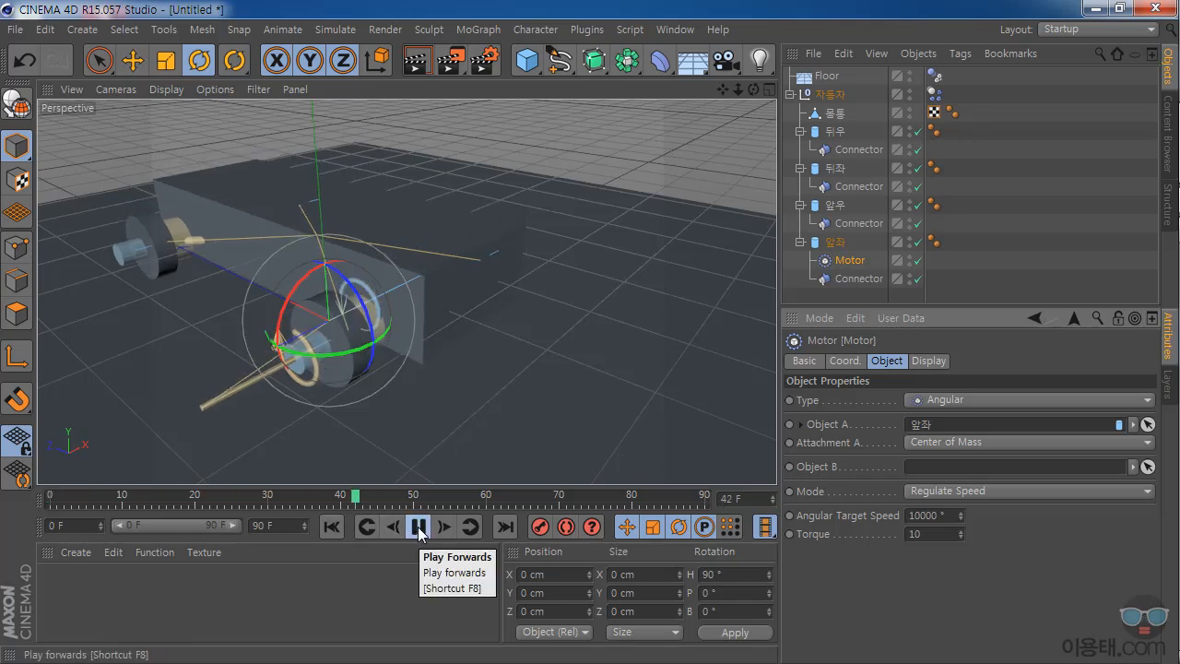
pyautogui.click(418, 526)
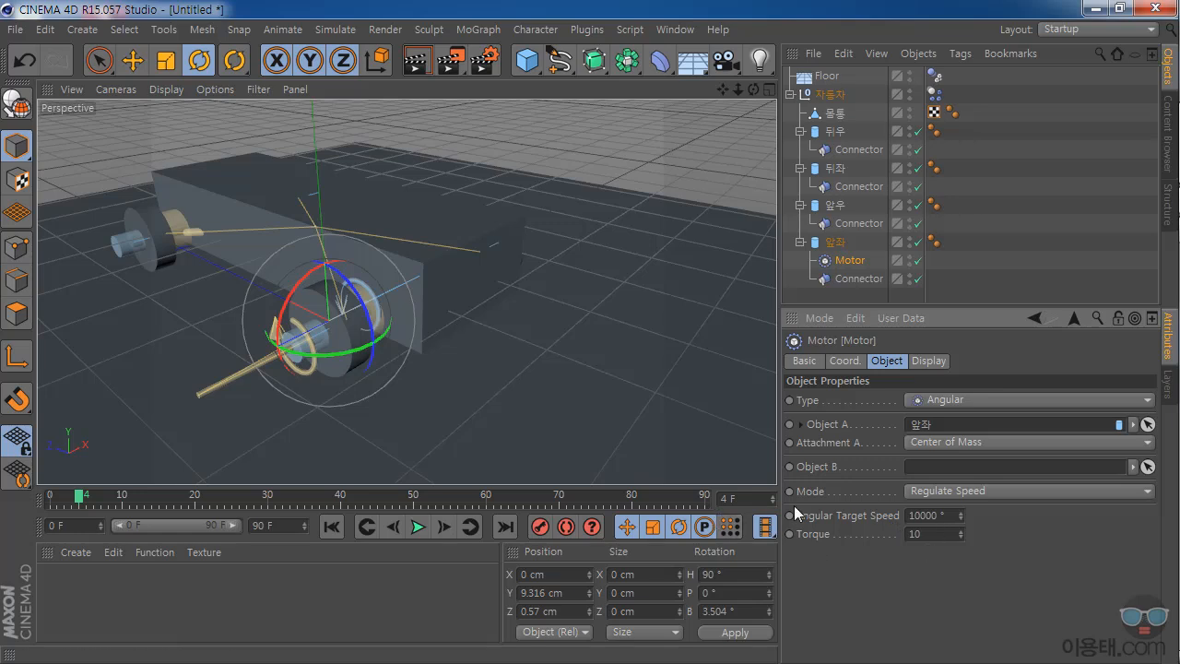
pyautogui.click(932, 515)
# Set the collision Friction of the 자동차 dynamics tag to 100% and play the simulation briefly.
pyautogui.click(935, 94)
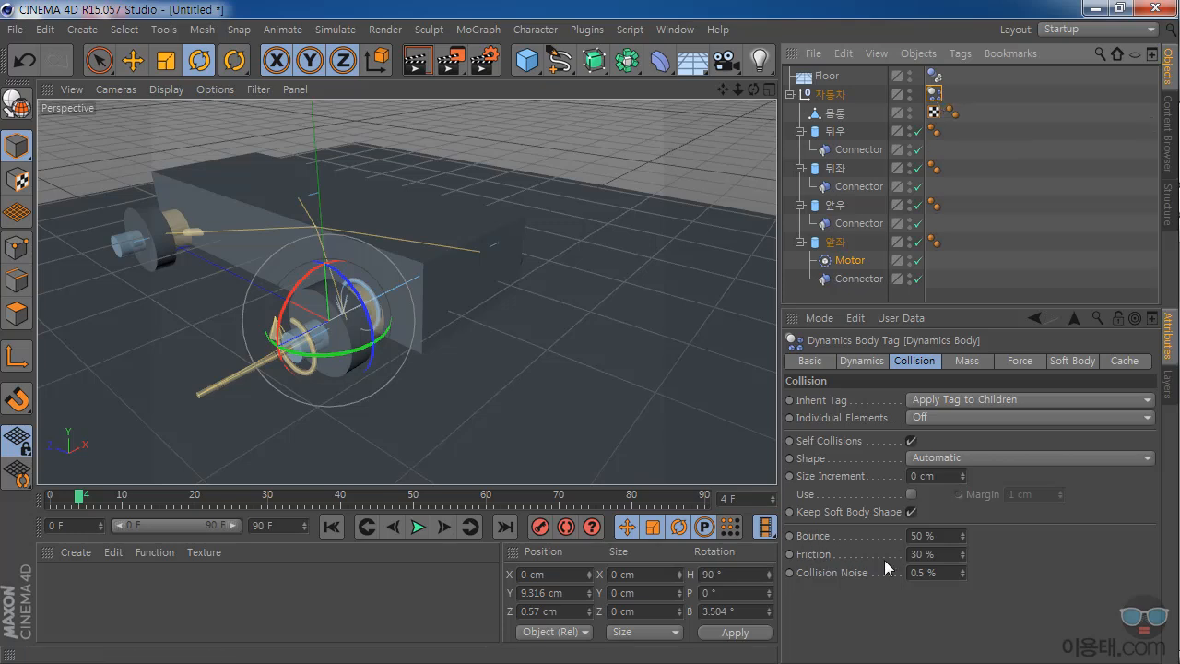
pyautogui.moveTo(953, 555); pyautogui.dragTo(824, 549)
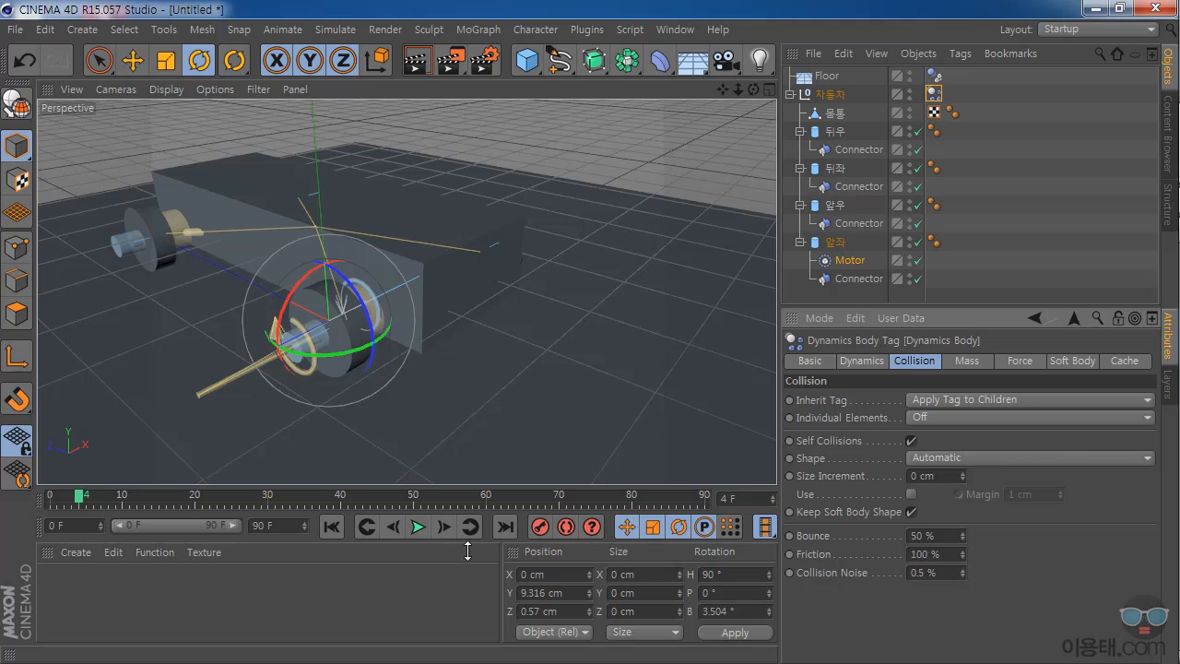
pyautogui.click(418, 526)
pyautogui.click(417, 527)
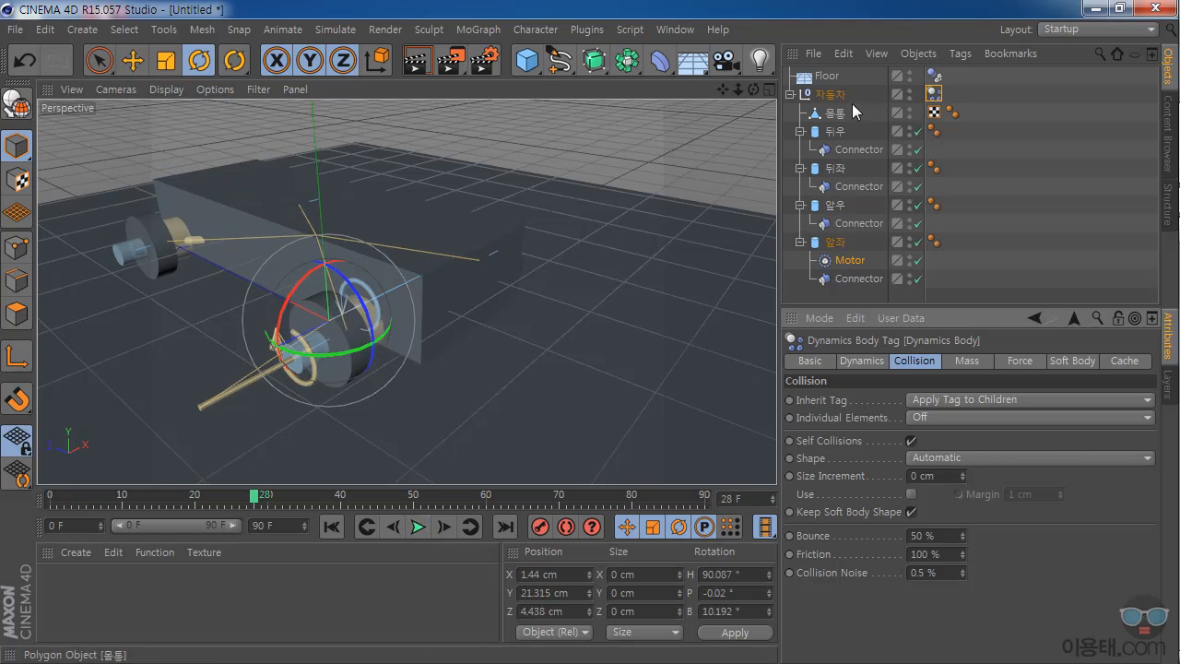
# Set the collision Friction of the Floor's dynamics tag to 100% and replay the simulation from the start.
pyautogui.click(934, 75)
pyautogui.moveTo(931, 519); pyautogui.dragTo(889, 528)
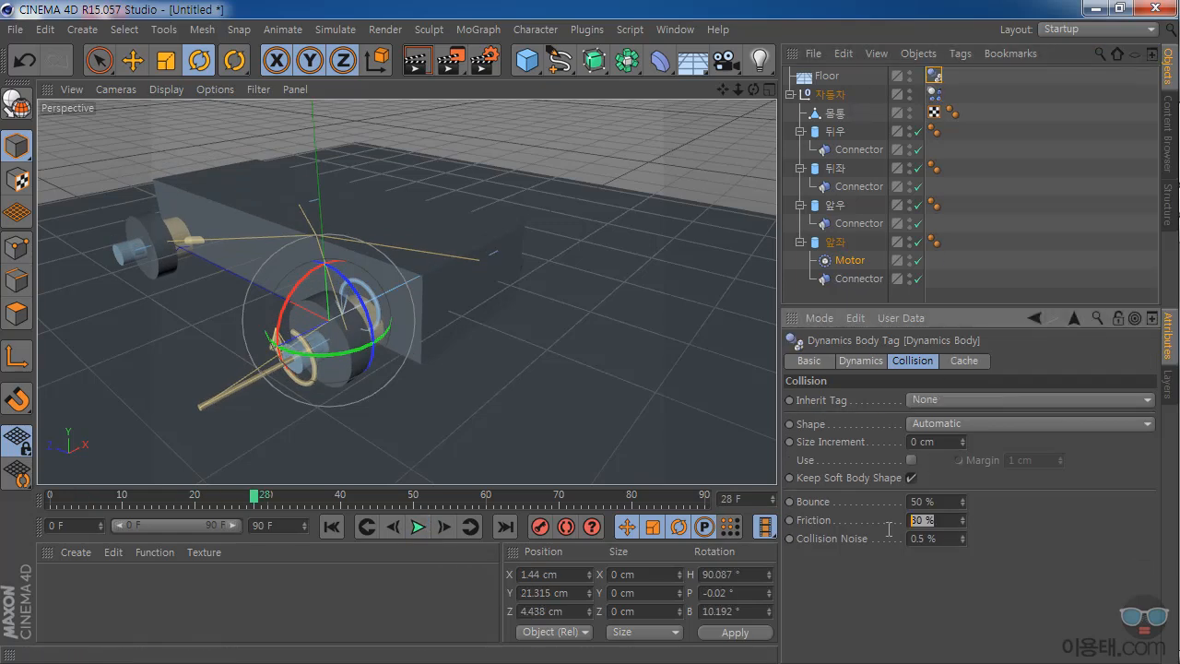
pyautogui.write('100')
pyautogui.click(331, 526)
pyautogui.click(418, 526)
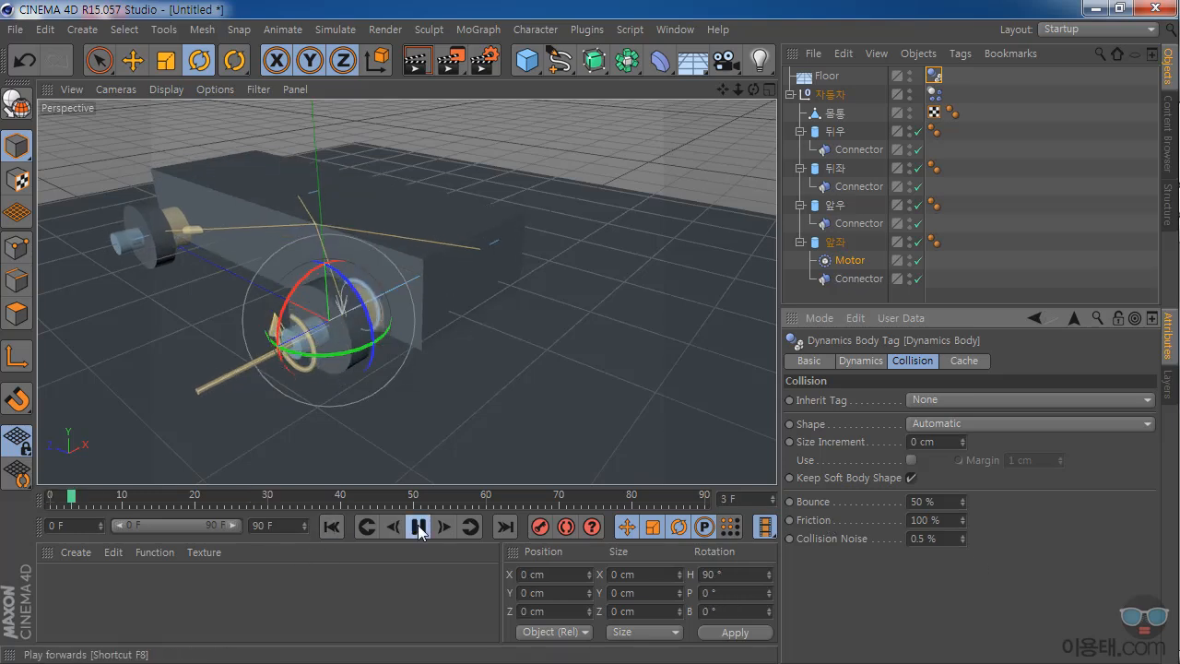
pyautogui.click(419, 527)
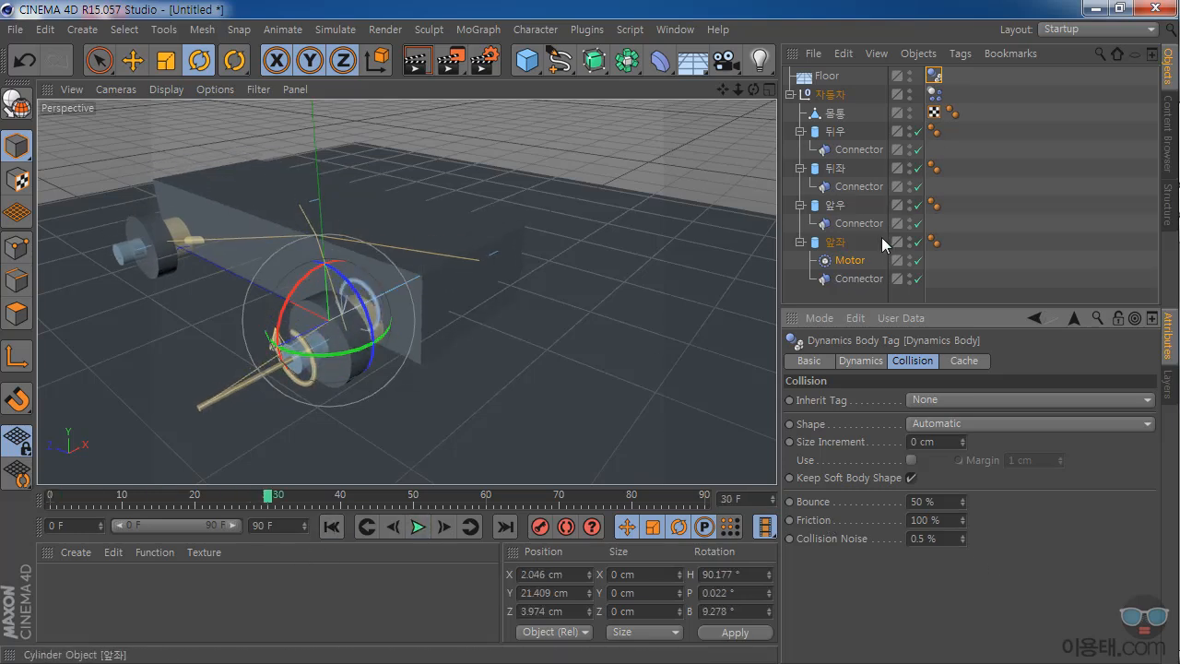
# Set the motor's Torque to 100 with the Angular Target Speed at 1000°, and replay the simulation.
pyautogui.click(850, 261)
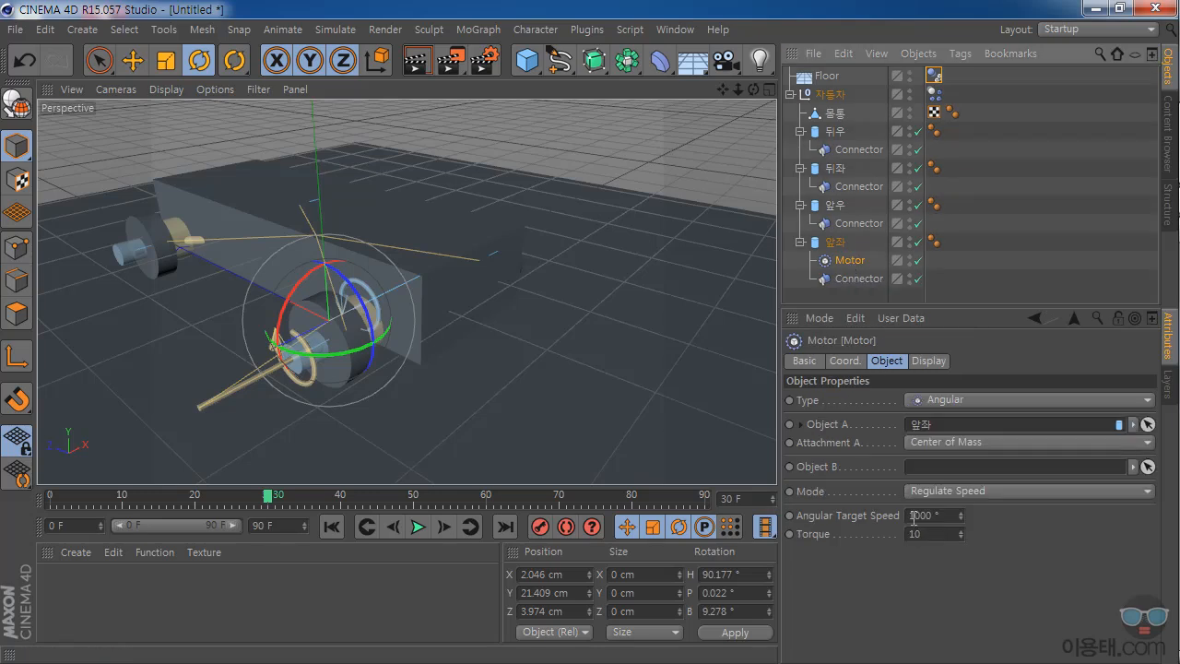
pyautogui.click(943, 545)
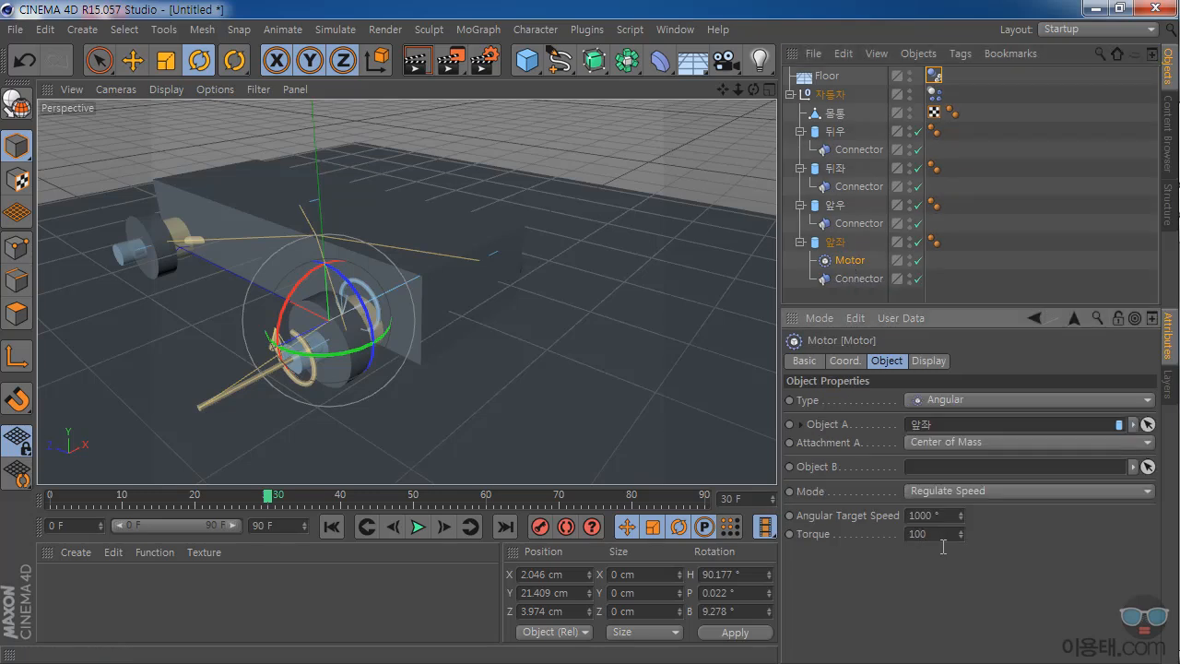
pyautogui.click(418, 527)
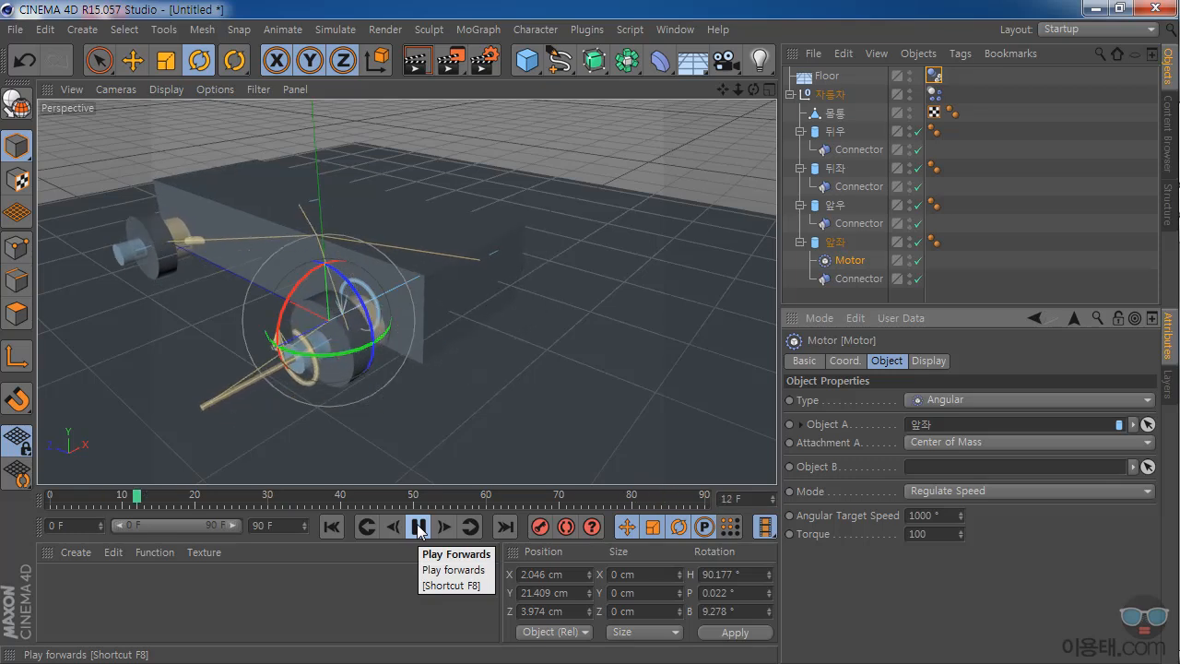
pyautogui.click(418, 526)
# Extend the animation length to 300 frames and stretch the preview range to the full 300 frames.
pyautogui.moveTo(286, 526); pyautogui.dragTo(217, 524)
pyautogui.write('300')
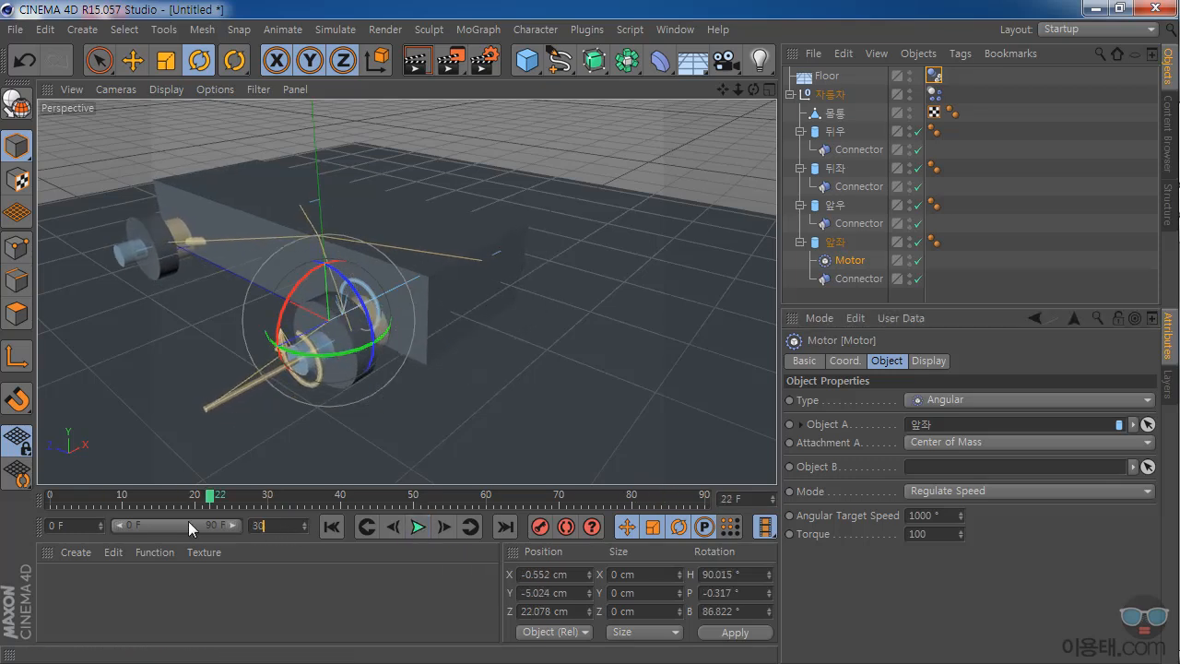
pyautogui.press('Return')
pyautogui.moveTo(160, 524); pyautogui.dragTo(273, 529)
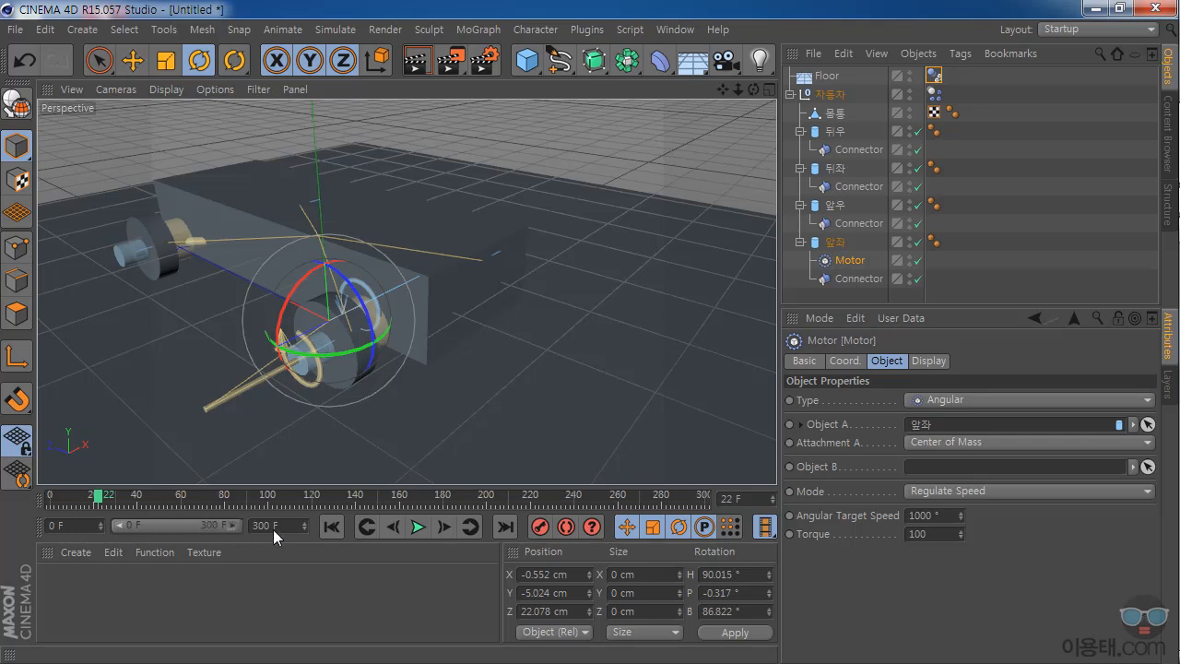
# Play the longer simulation to check the vehicle's driving motion from a wider angle, and rewind to the start.
pyautogui.click(419, 528)
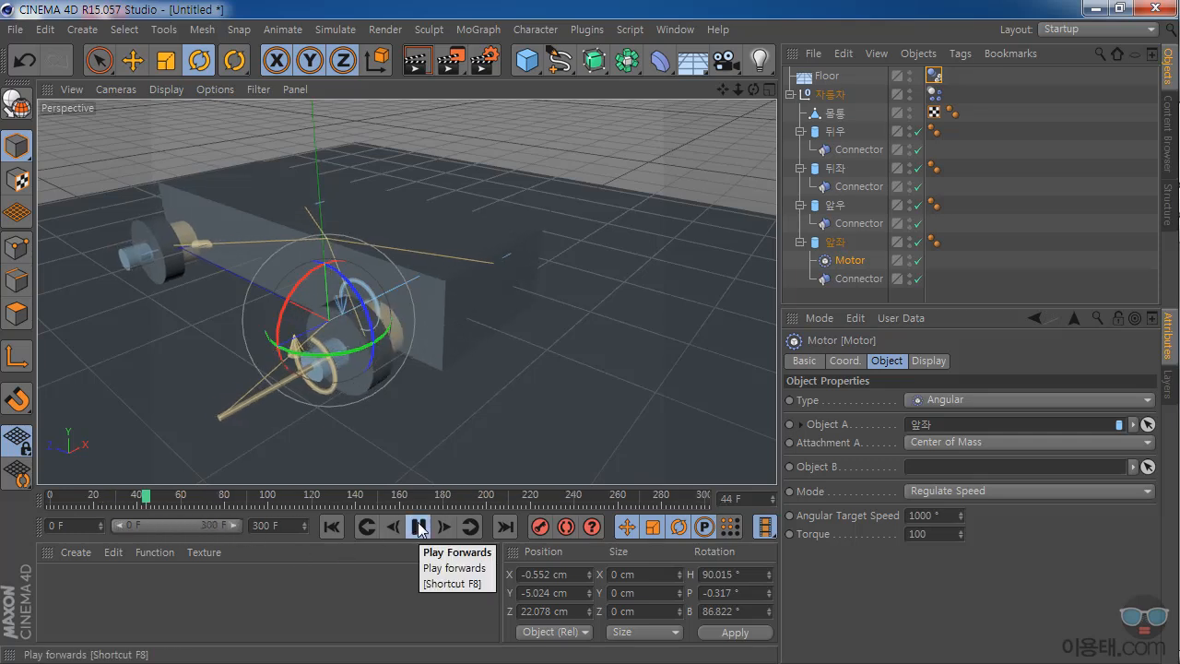
pyautogui.moveTo(739, 90); pyautogui.dragTo(406, 291)
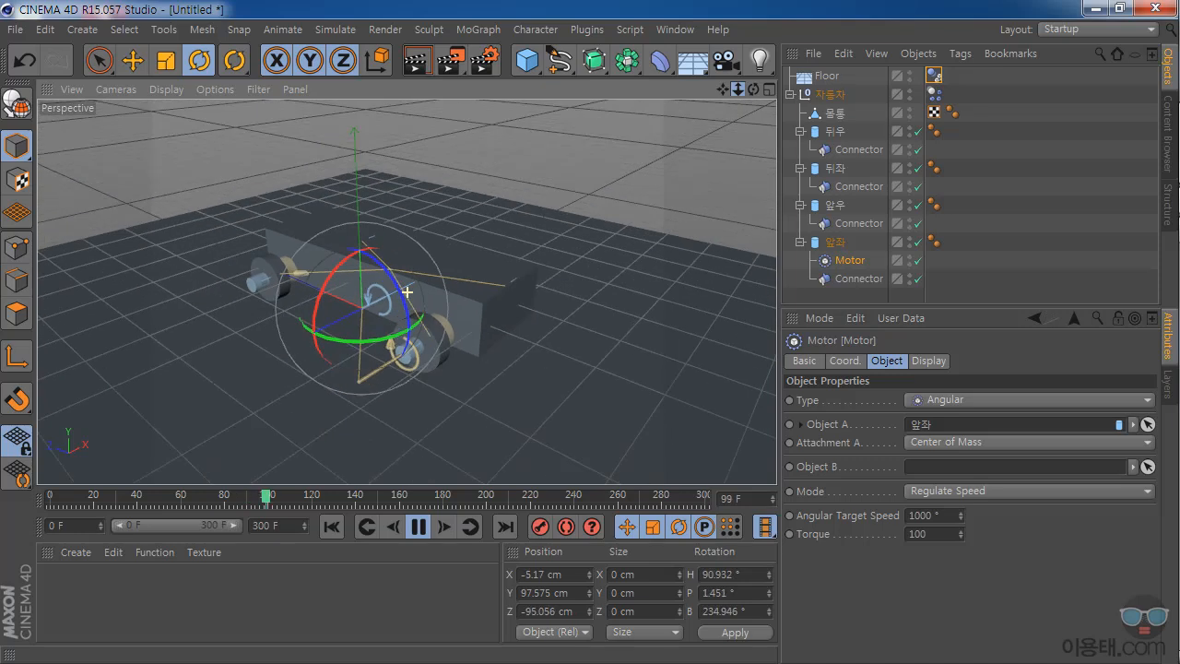
pyautogui.moveTo(754, 90); pyautogui.dragTo(406, 291)
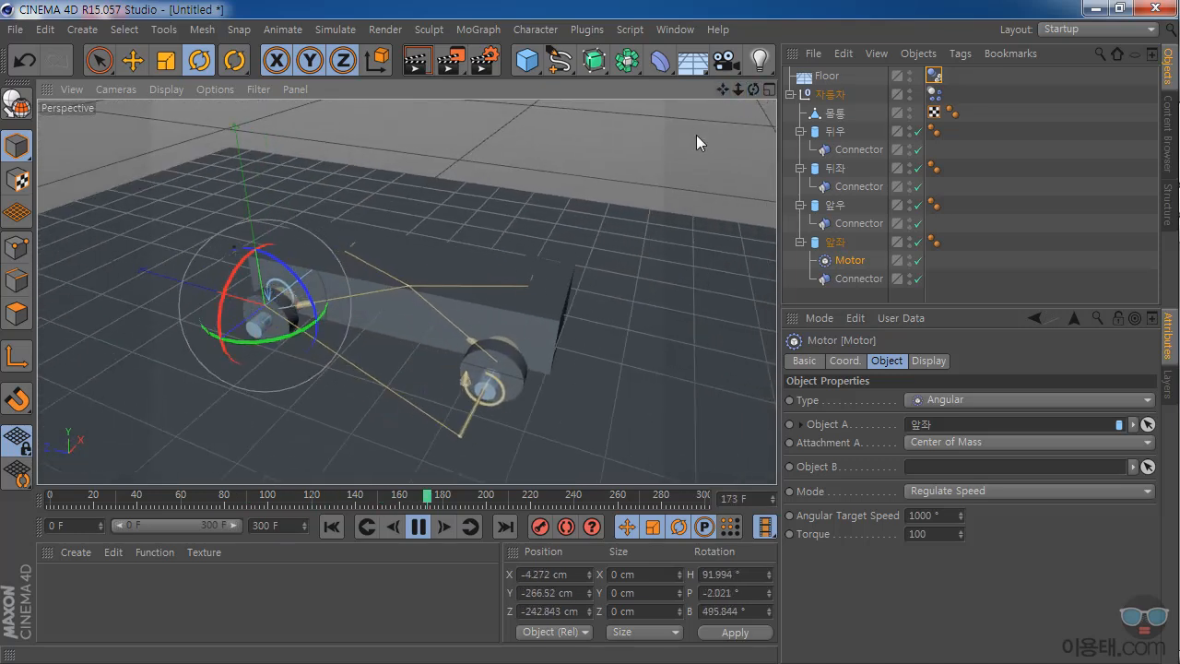
pyautogui.click(418, 528)
pyautogui.click(330, 527)
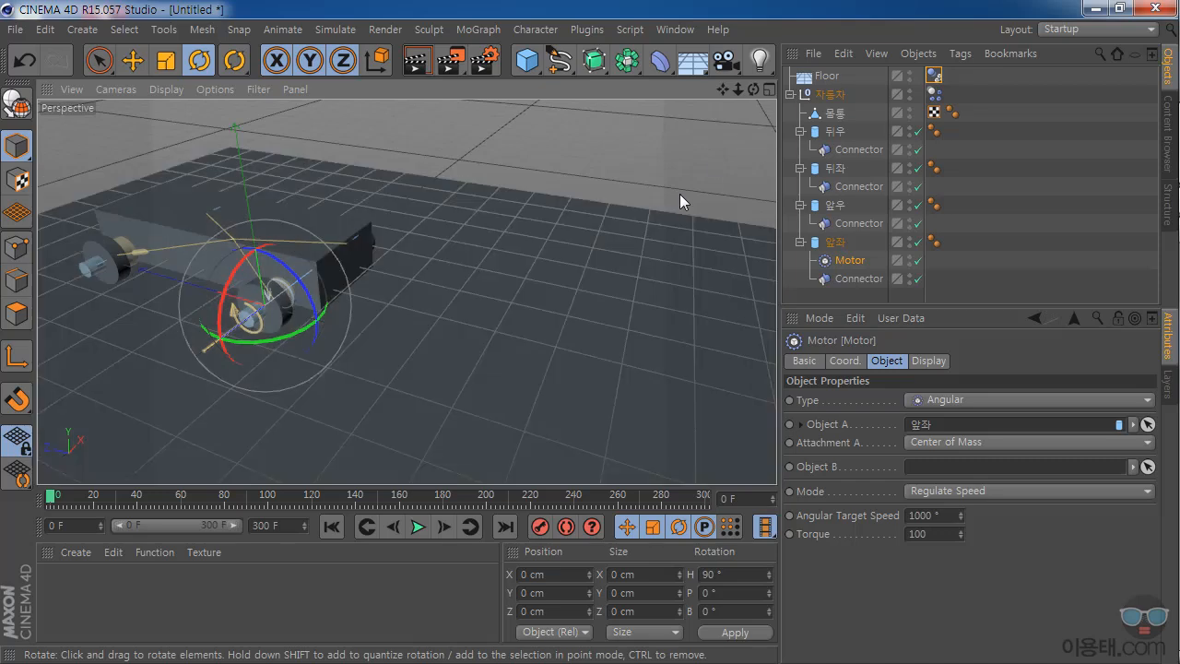
# Set the radius of the 앞좌 wheel cylinder to 20 cm.
pyautogui.scroll(4, 244, 309)
pyautogui.keyDown('alt'); pyautogui.moveTo(244, 309); pyautogui.dragTo(421, 322); pyautogui.keyUp('alt')
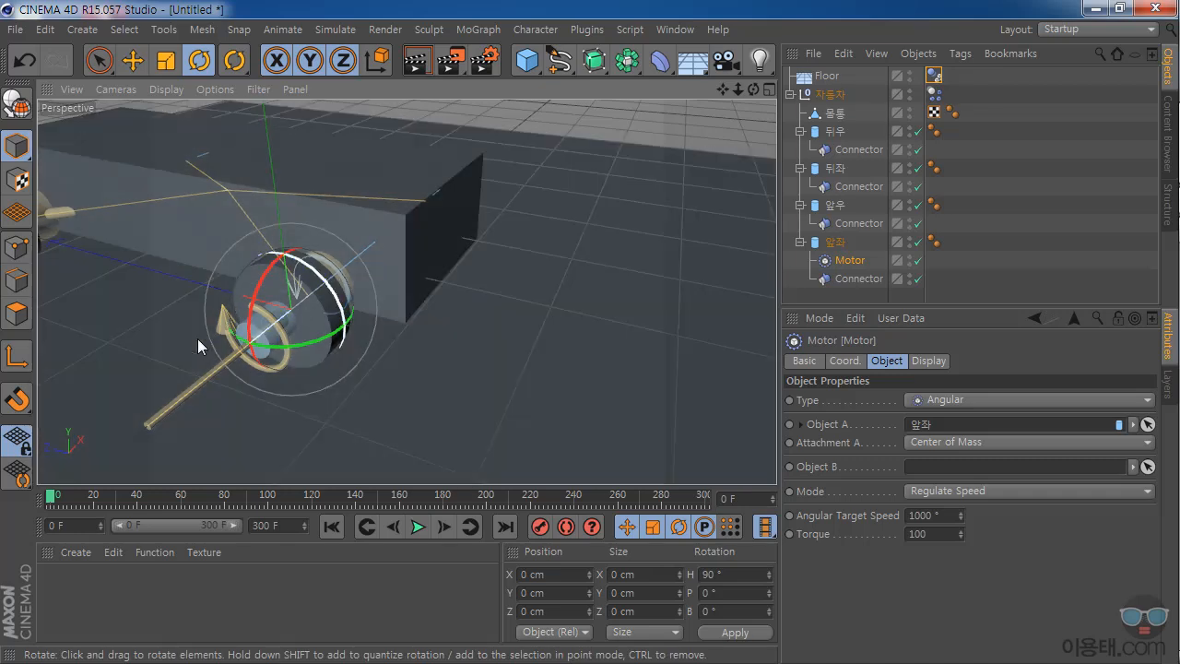
pyautogui.keyDown('alt'); pyautogui.moveTo(301, 327); pyautogui.dragTo(408, 290); pyautogui.keyUp('alt')
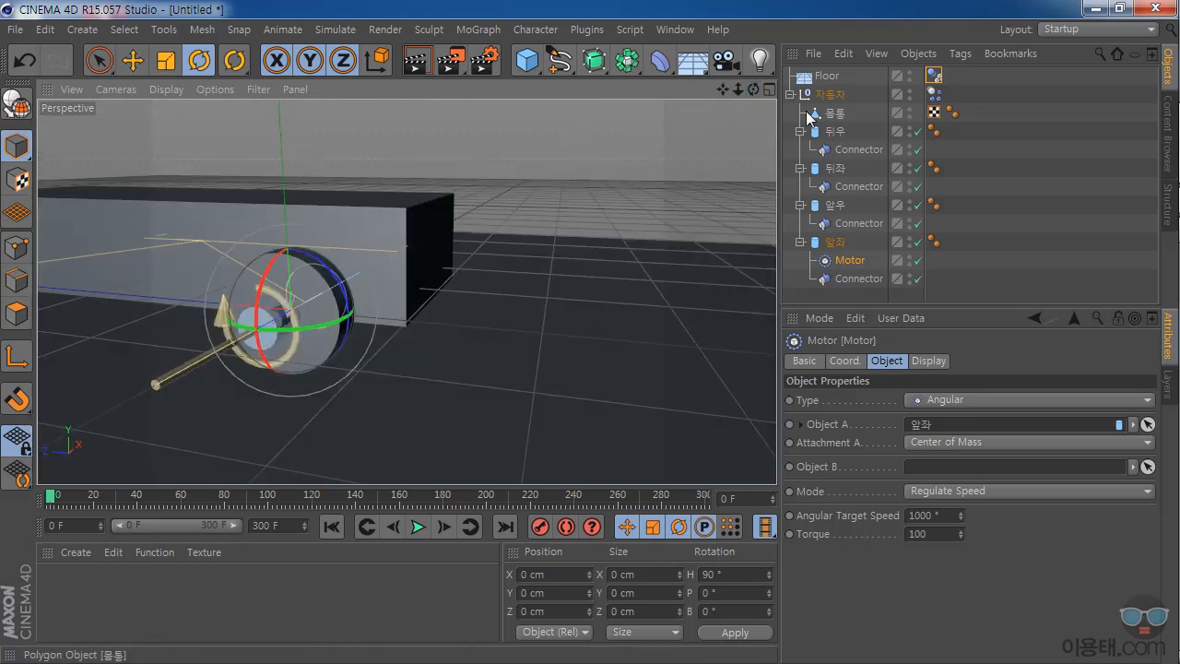
pyautogui.click(837, 243)
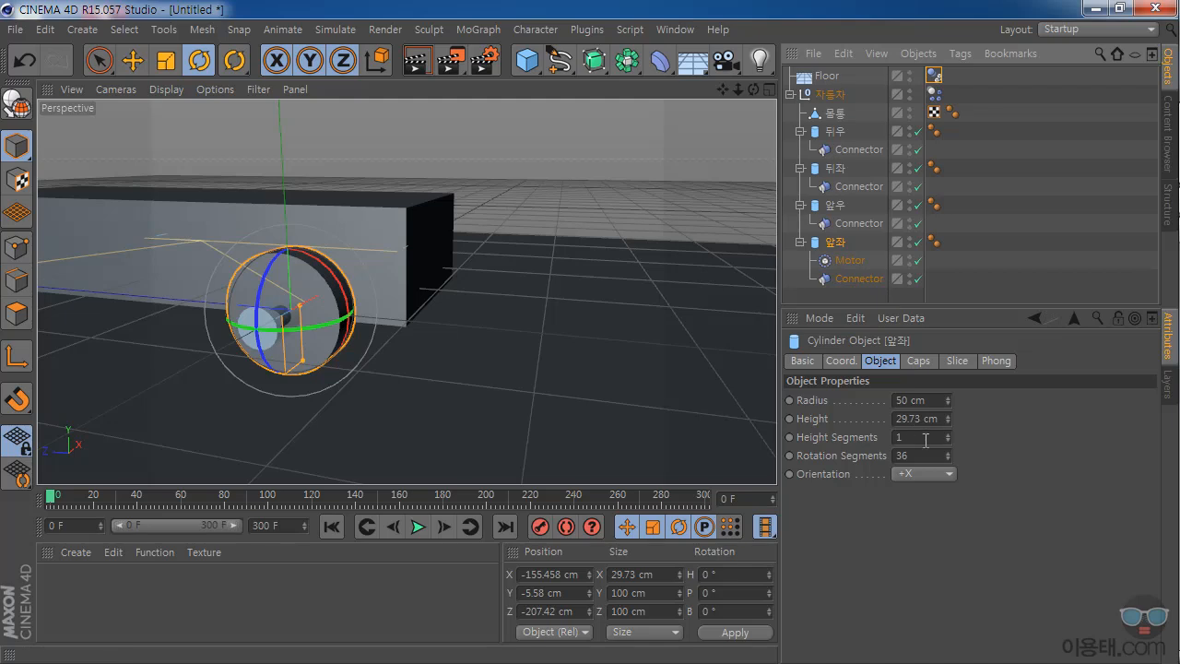
pyautogui.click(922, 400)
pyautogui.write('20')
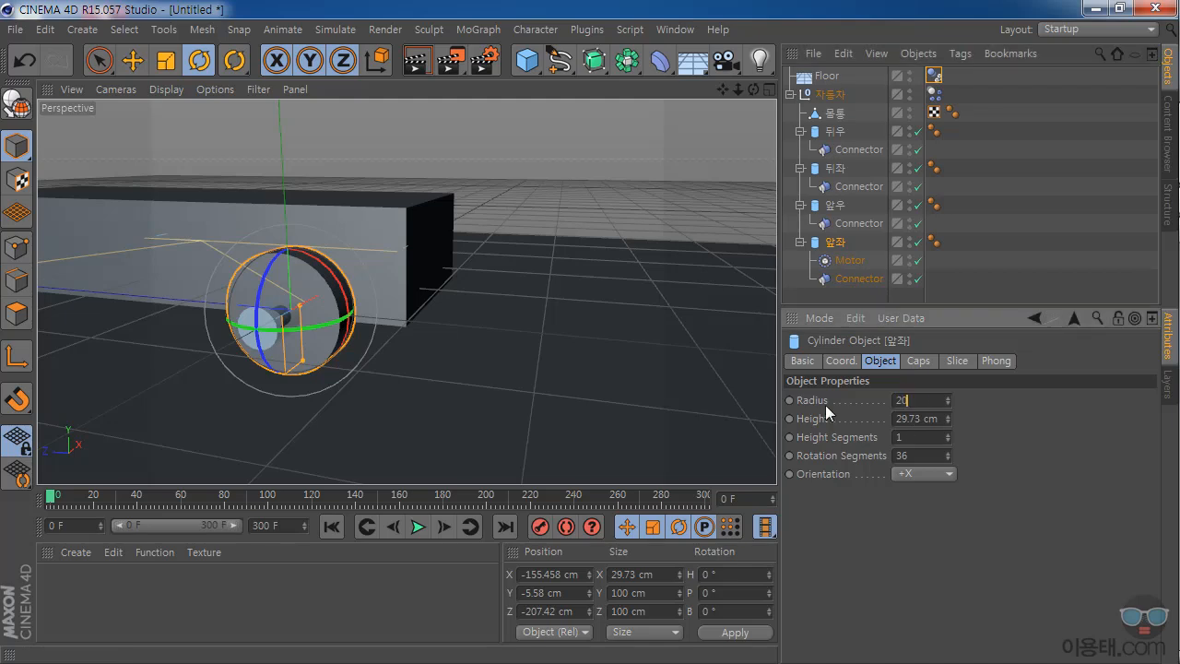
pyautogui.press('Return')
# Play the simulation to check how the vehicle behaves with the smaller 앞좌 wheel, and rewind to the start.
pyautogui.moveTo(753, 89); pyautogui.dragTo(590, 107)
pyautogui.keyDown('alt'); pyautogui.moveTo(383, 355); pyautogui.dragTo(395, 356); pyautogui.keyUp('alt')
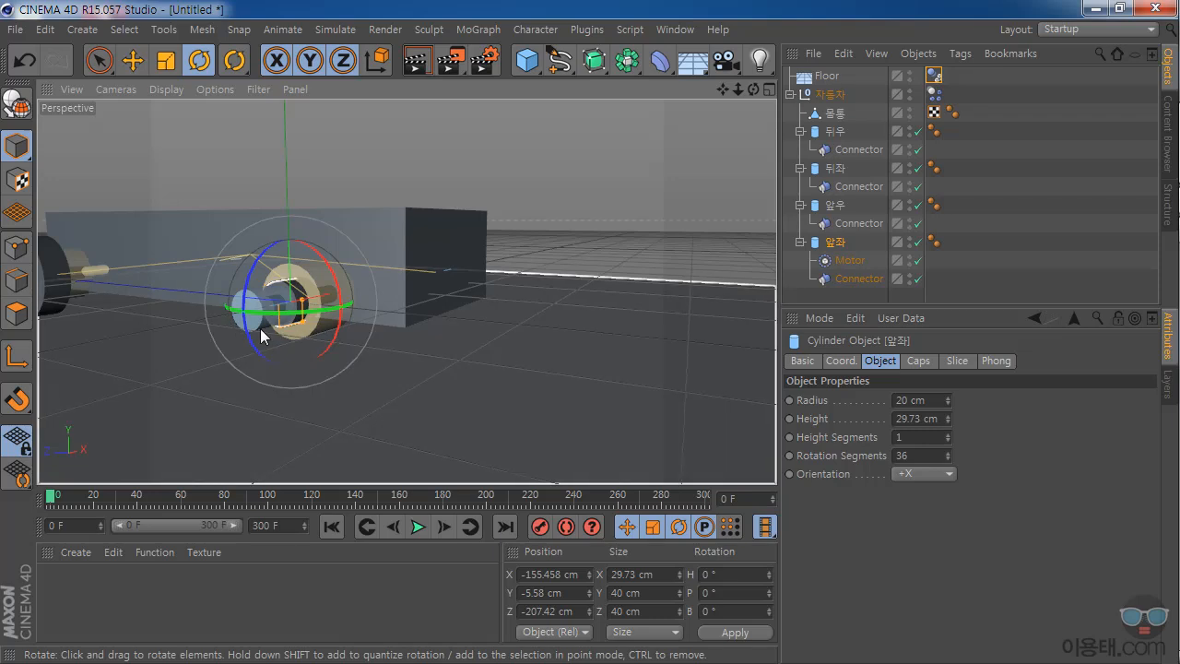
pyautogui.click(418, 527)
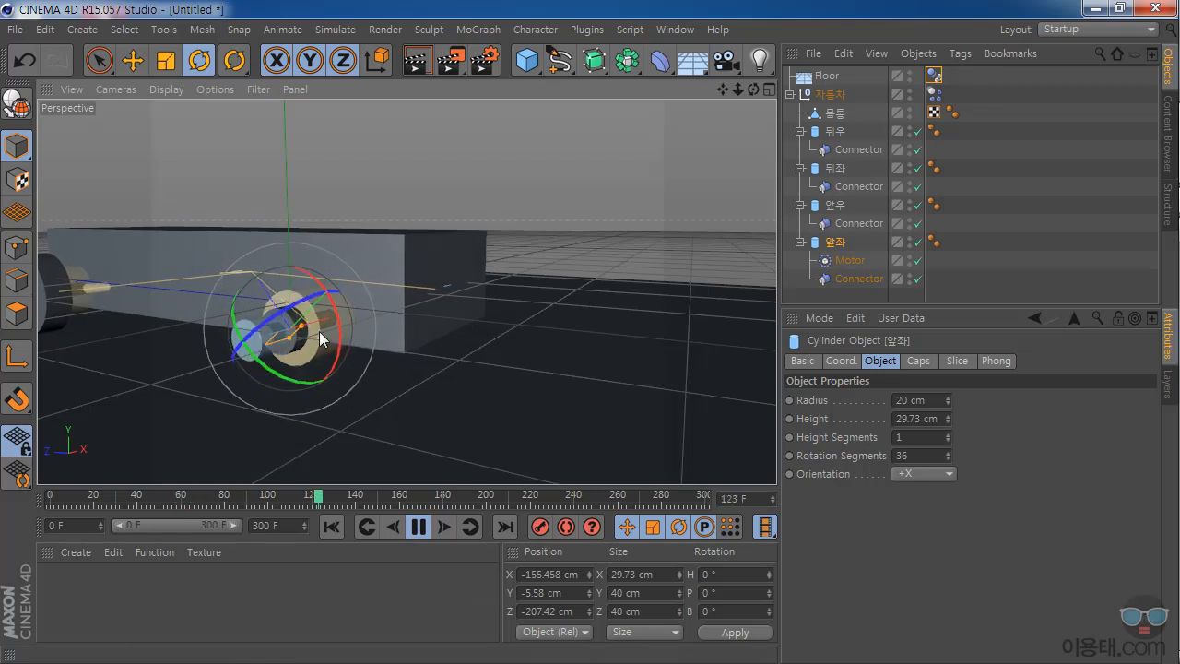
pyautogui.moveTo(739, 89)
pyautogui.mouseDown()
pyautogui.moveTo(673, 92)
pyautogui.moveTo(754, 86)
pyautogui.mouseUp()
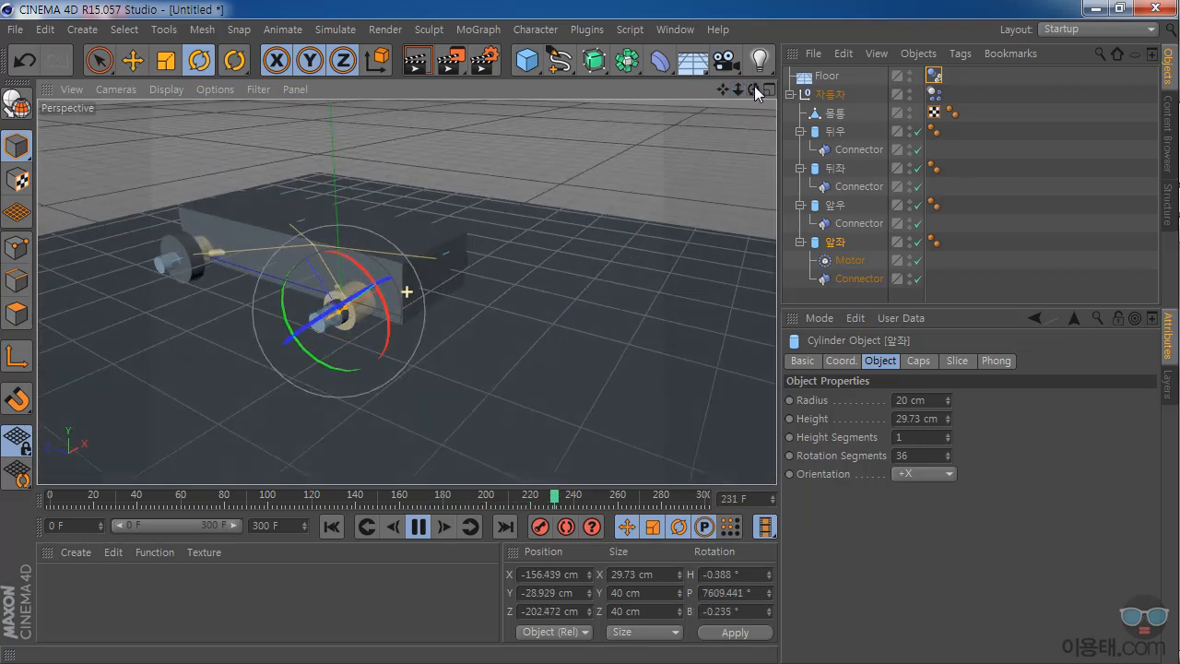
pyautogui.click(415, 525)
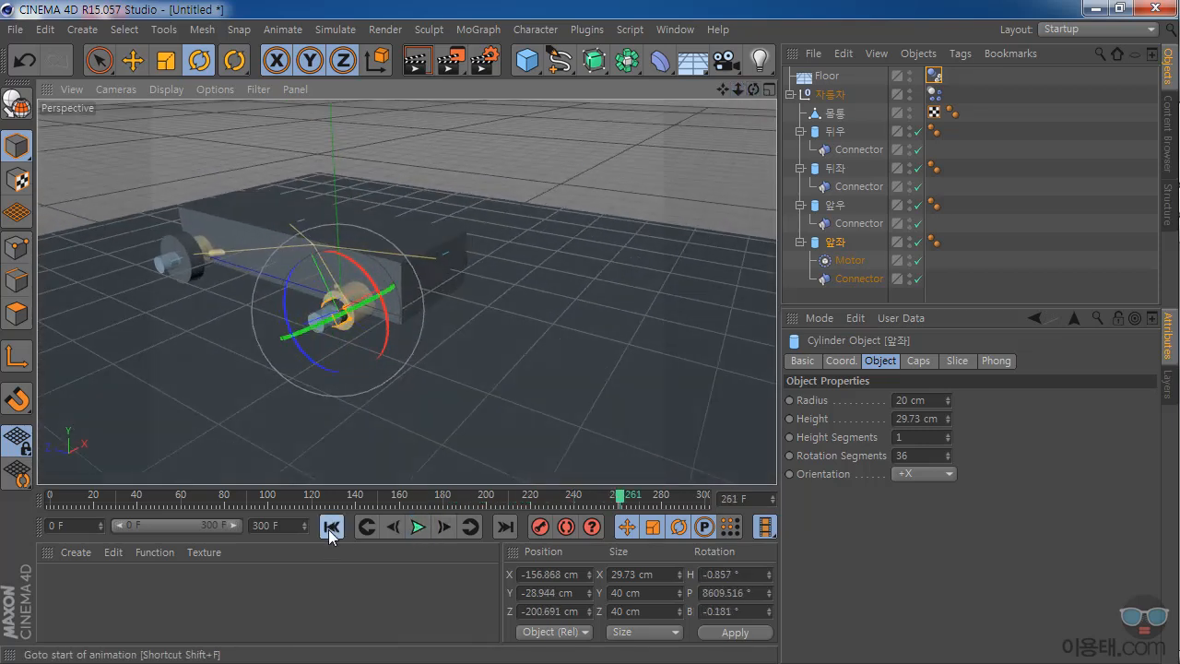
pyautogui.click(331, 527)
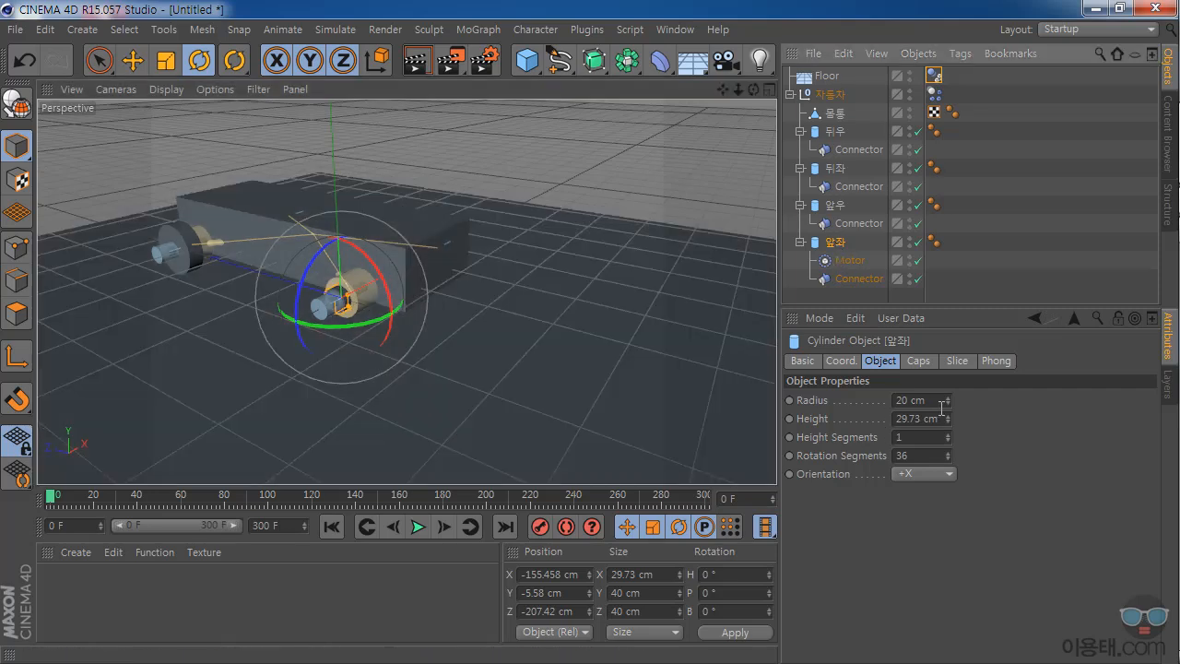
# Change the motor's Type to Linear and rotate the motor to a heading of 0° so it points along the vehicle's length.
pyautogui.click(849, 261)
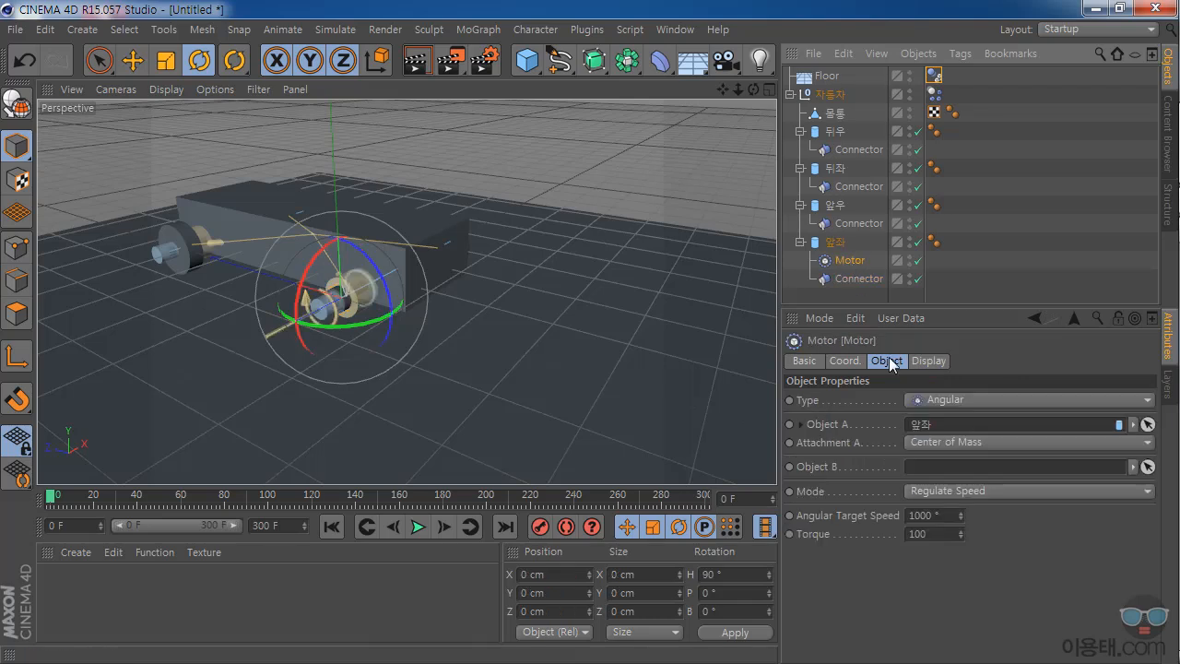
pyautogui.click(933, 398)
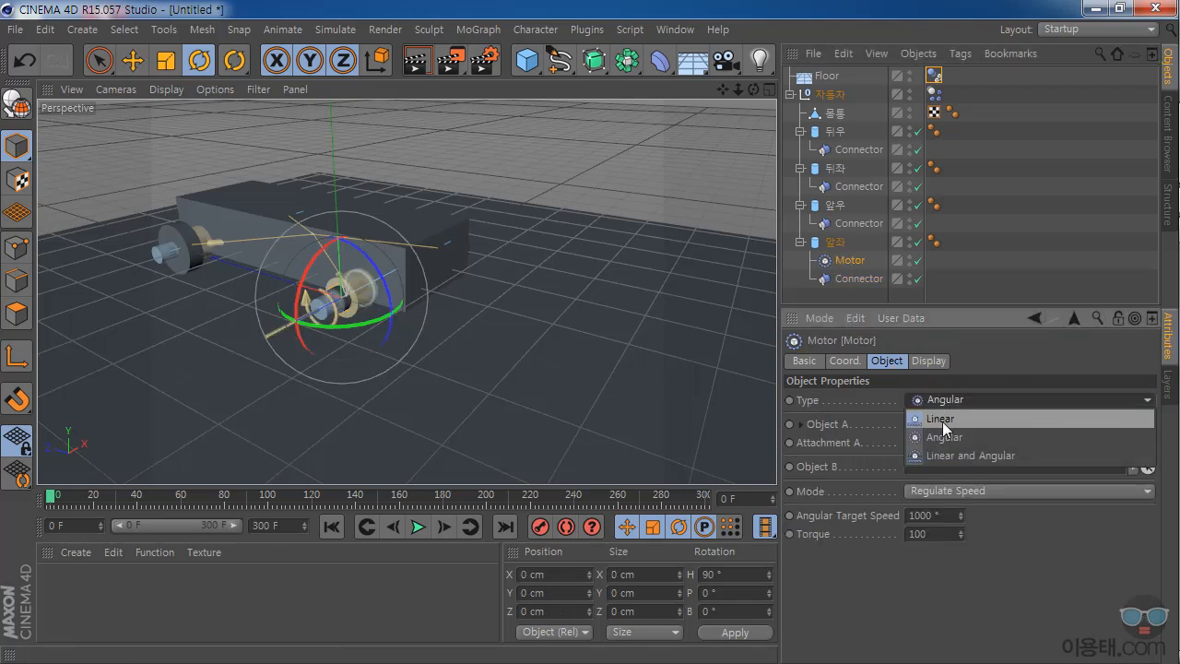
pyautogui.click(942, 422)
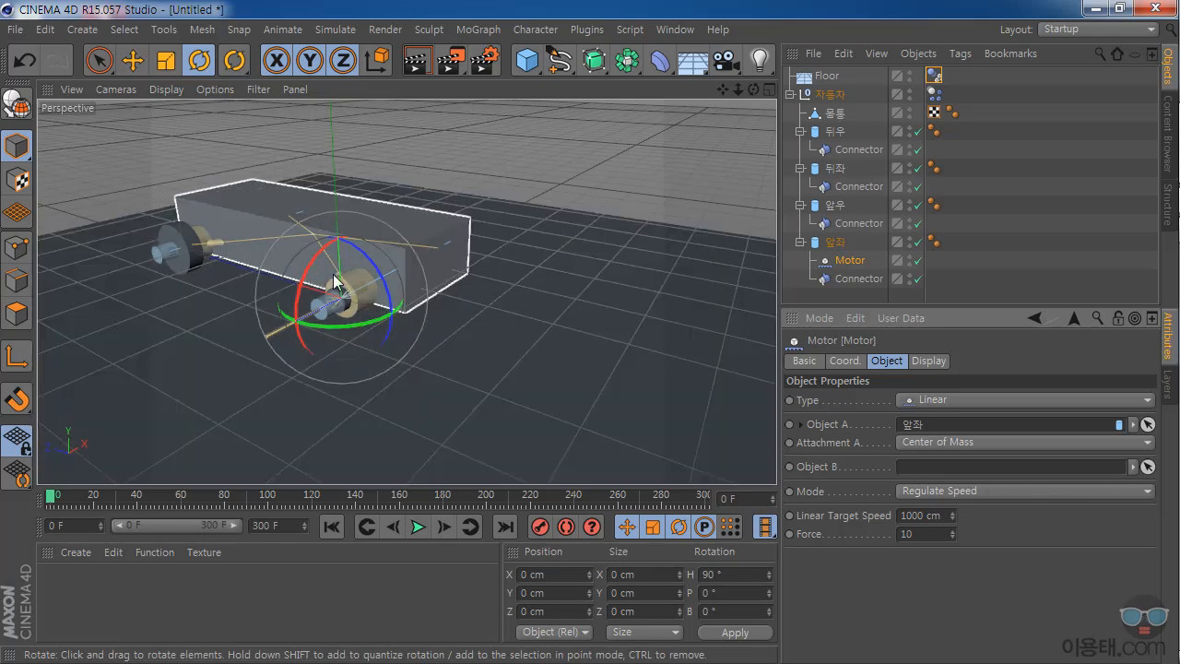
pyautogui.scroll(4, 329, 274)
pyautogui.scroll(3, 439, 352)
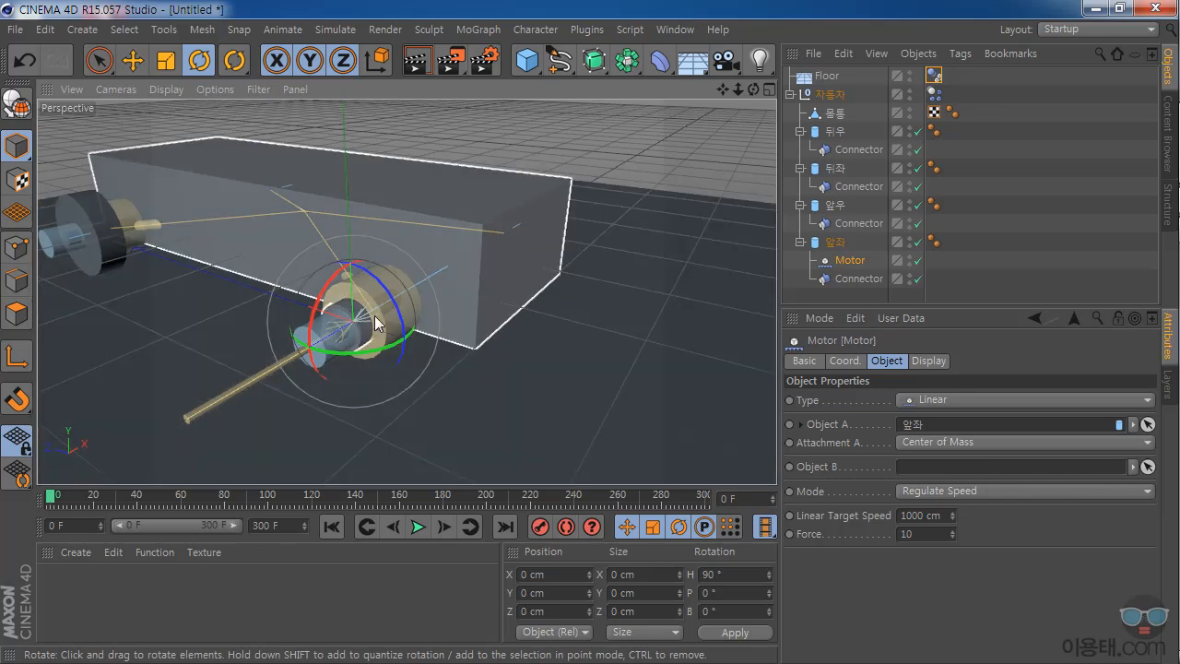
pyautogui.moveTo(363, 350); pyautogui.dragTo(265, 329)
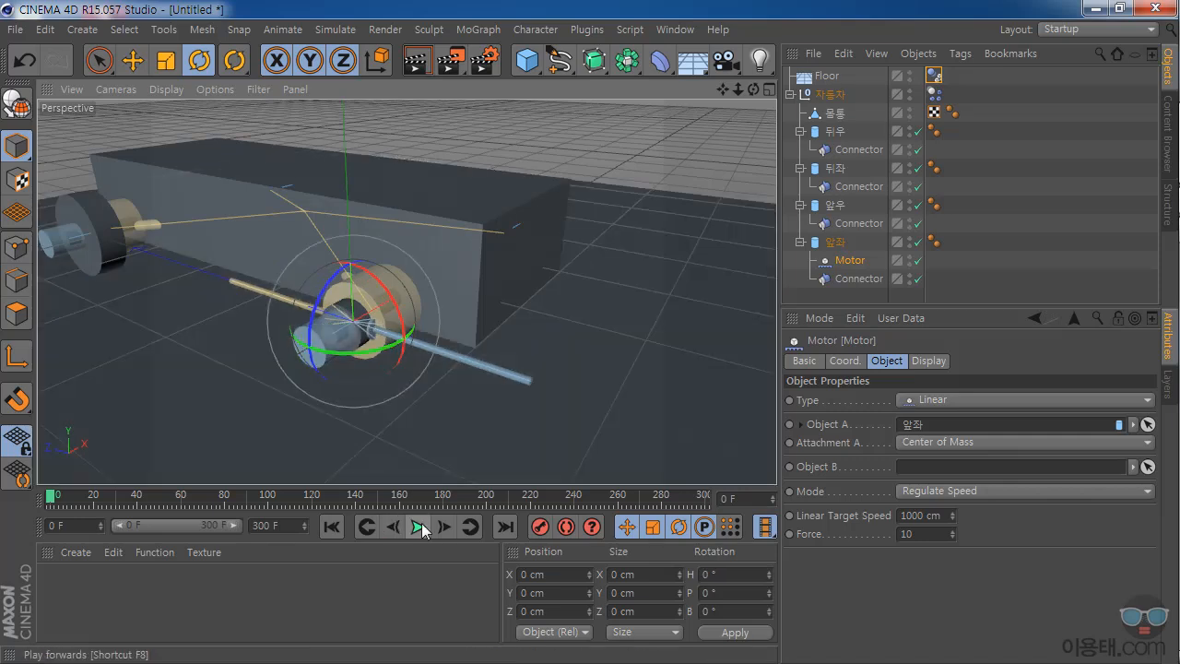
# Play the simulation with the linear motor and rewind to the start.
pyautogui.click(420, 528)
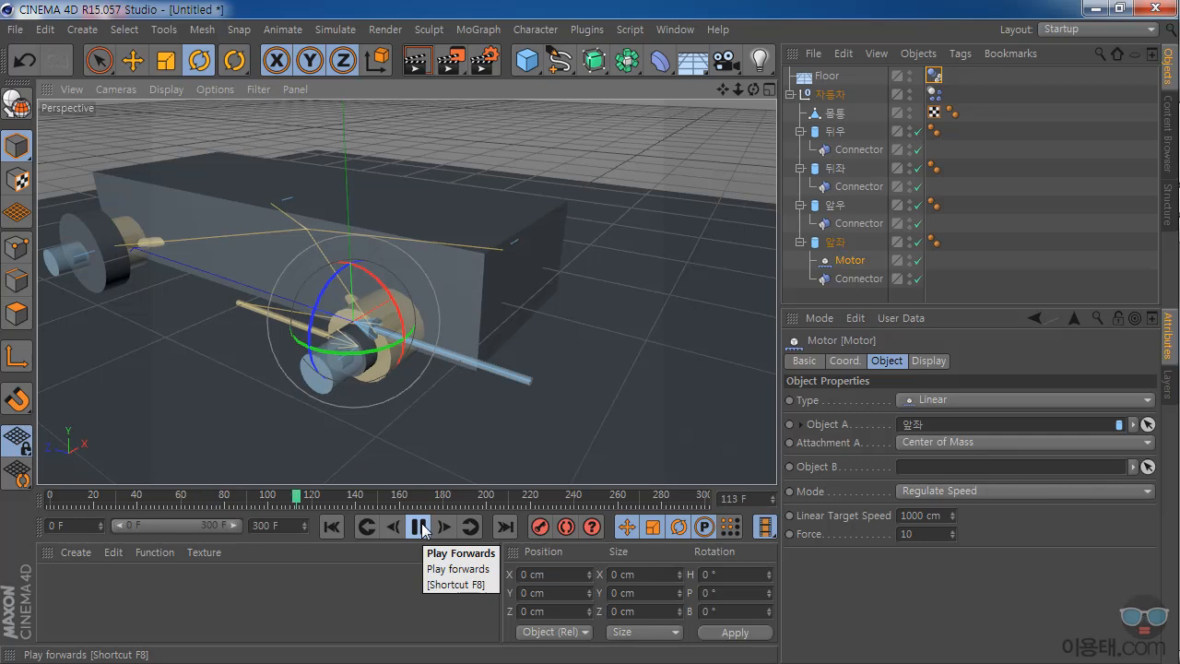
pyautogui.click(422, 527)
pyautogui.click(334, 527)
# Set the linear motor's Force to 1000 and replay the simulation.
pyautogui.click(948, 538)
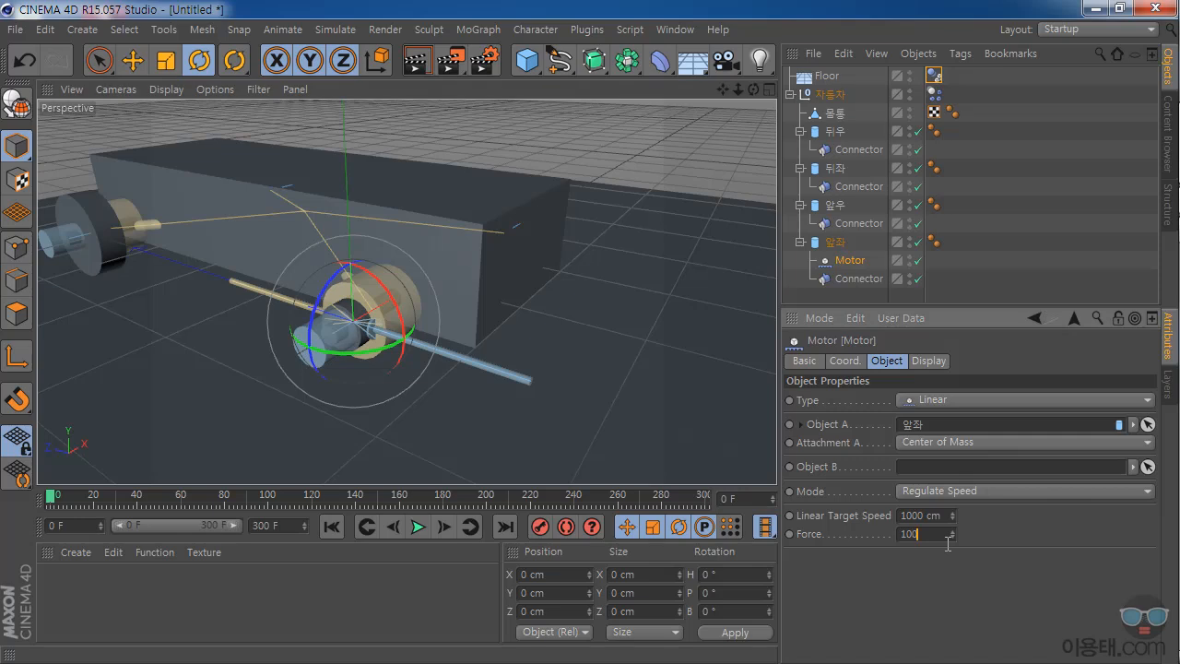
pyautogui.click(419, 527)
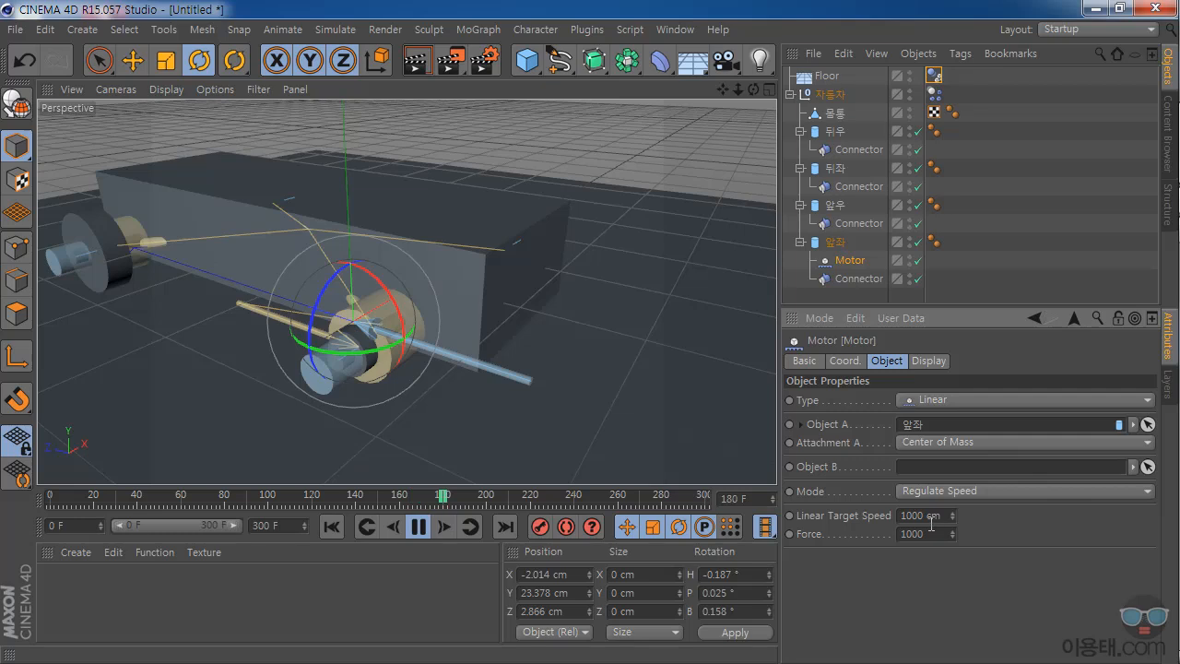
pyautogui.click(417, 528)
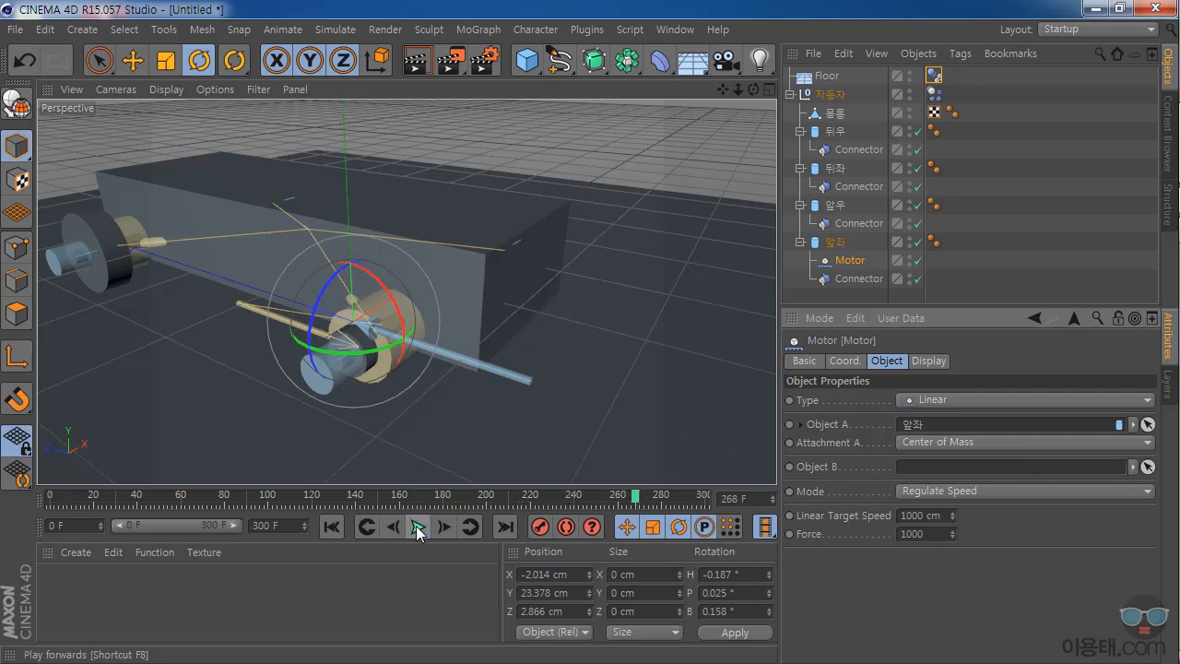
# Set the motor's Linear Target Speed to 10000 cm, replay the simulation from the start, and rewind.
pyautogui.click(942, 516)
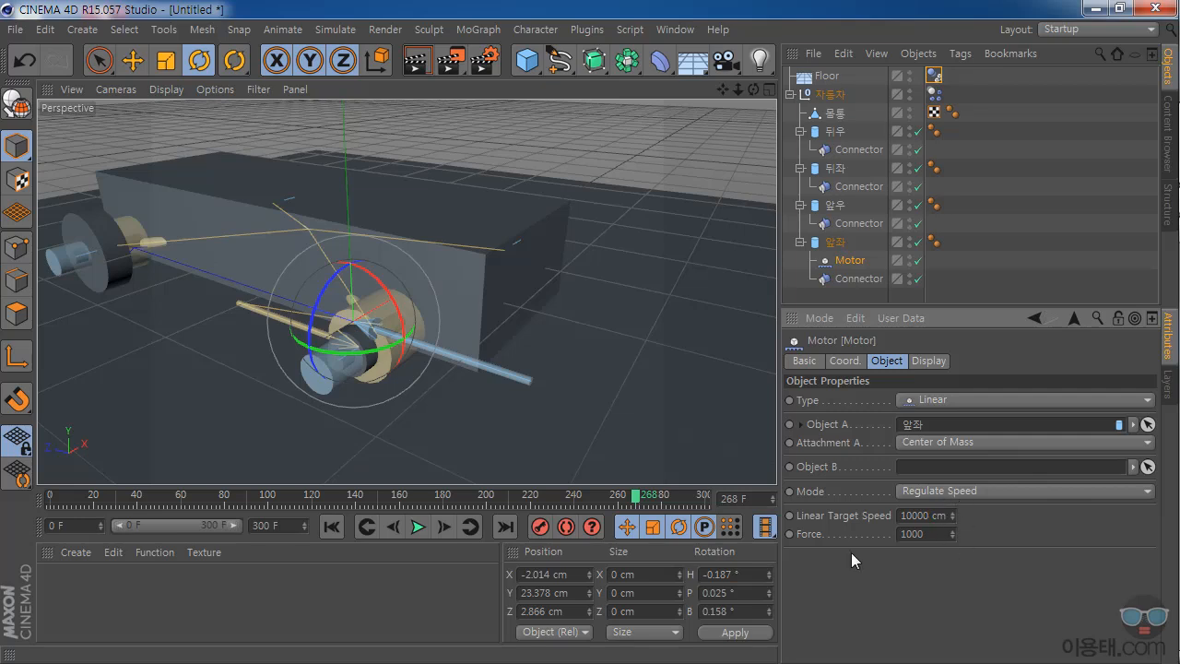
pyautogui.click(332, 527)
pyautogui.click(417, 528)
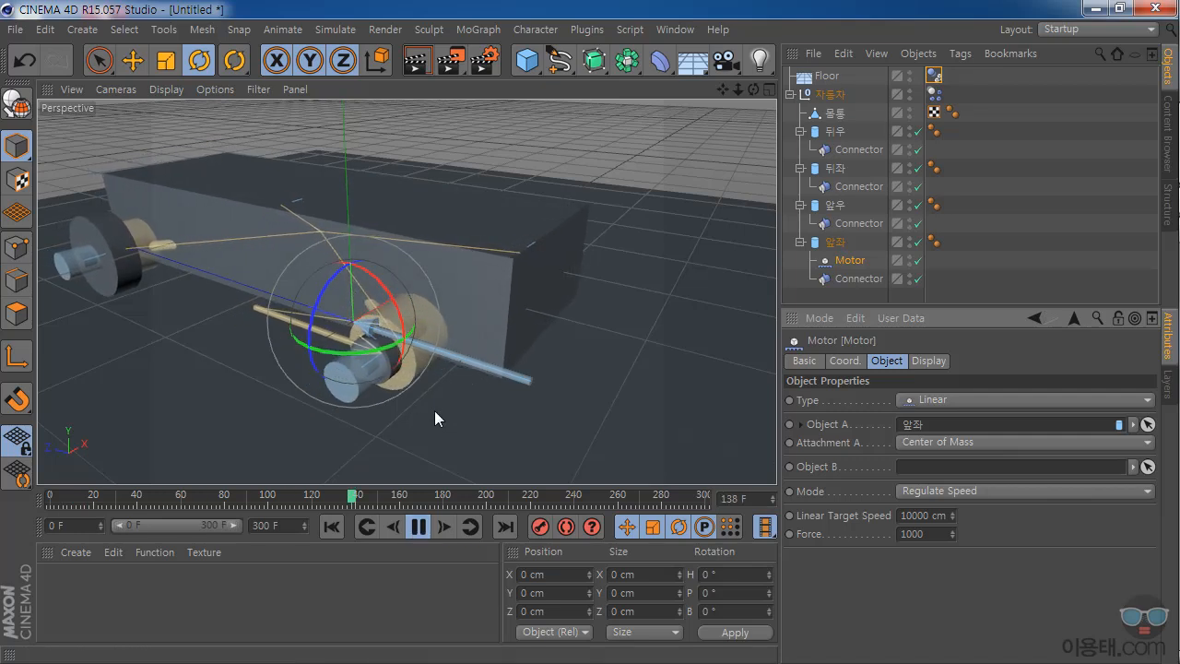
pyautogui.click(417, 527)
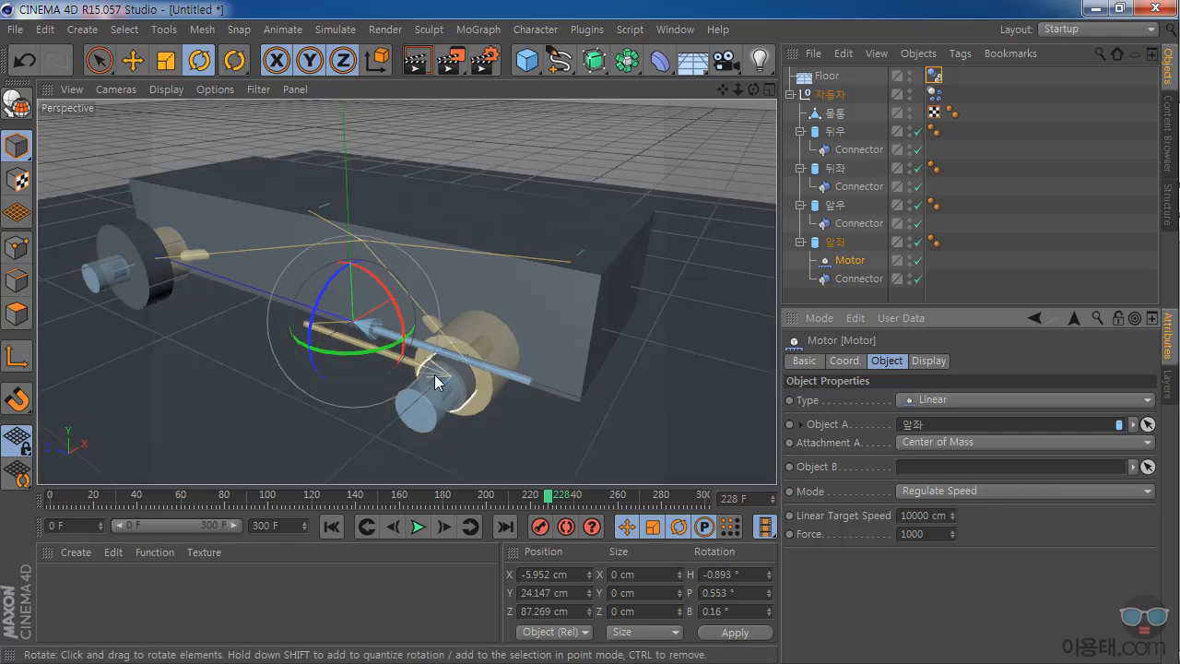
pyautogui.click(332, 527)
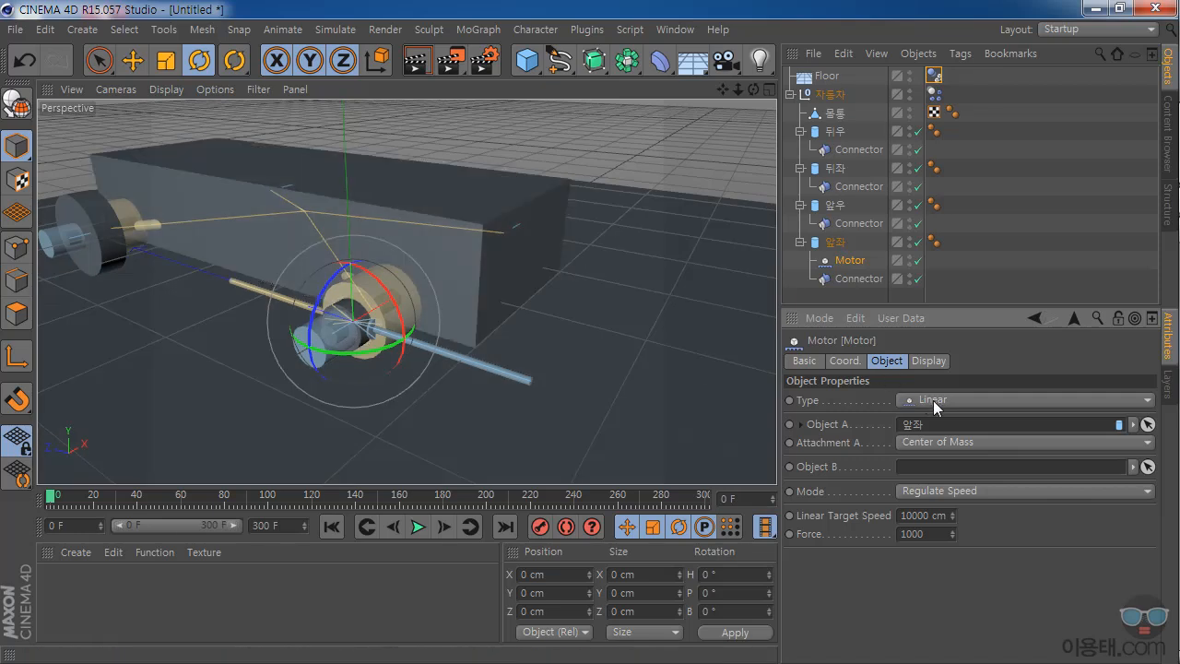
# Change the motor's Type back to Angular.
pyautogui.click(933, 400)
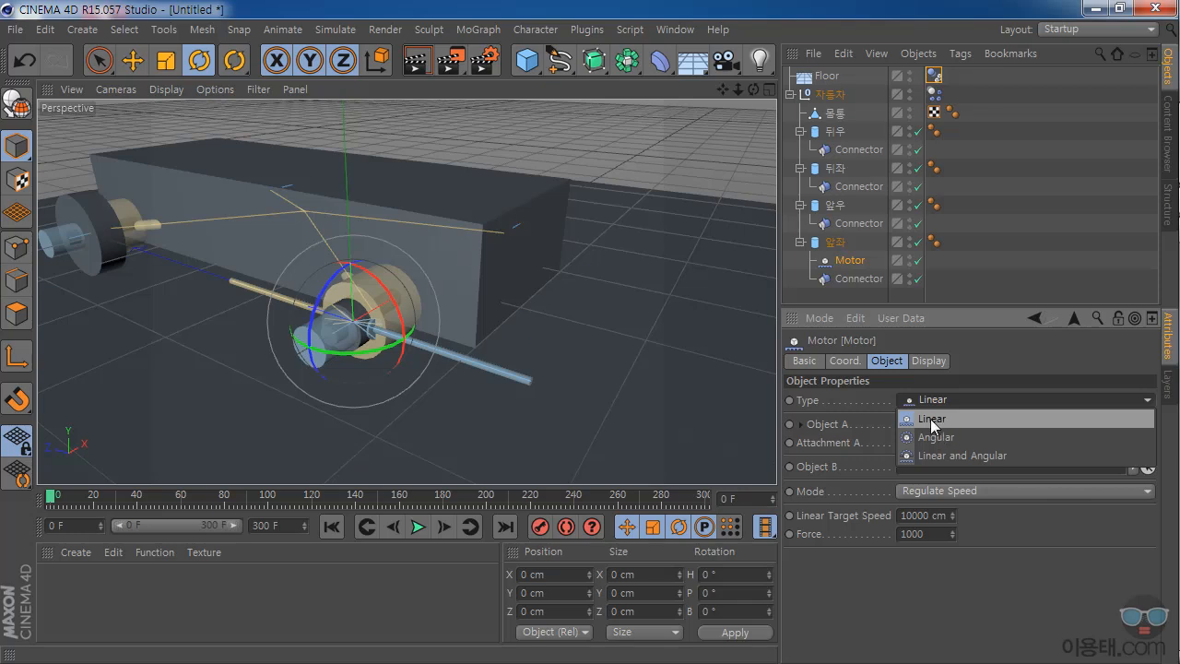
pyautogui.click(965, 606)
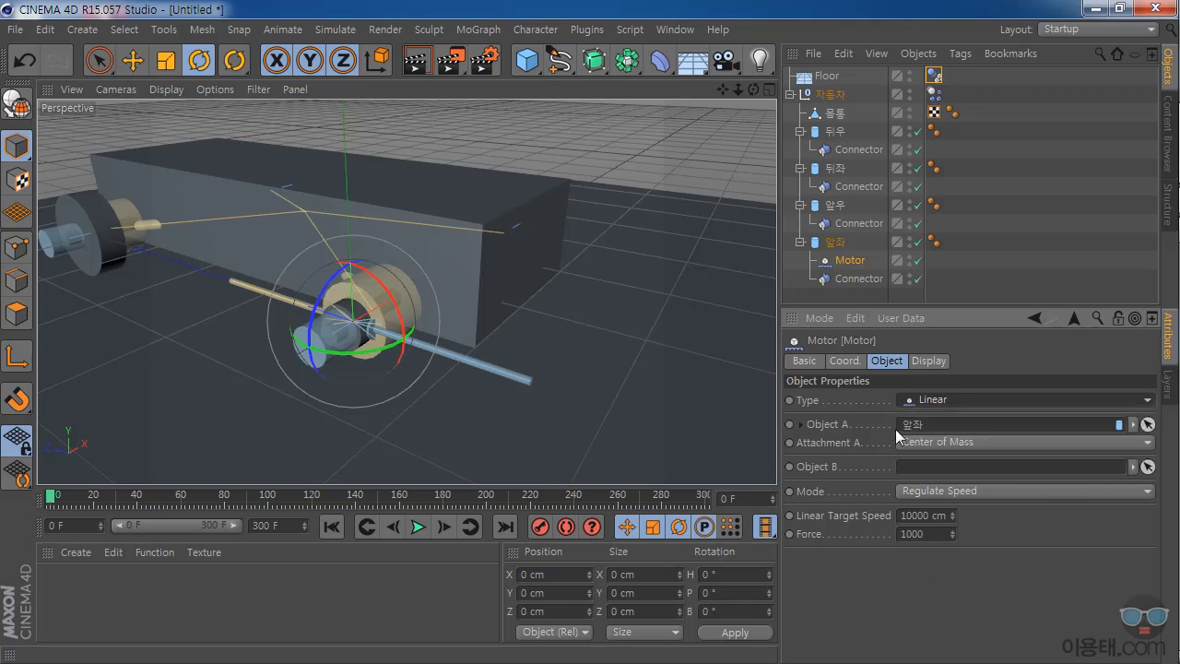
pyautogui.click(938, 403)
pyautogui.click(943, 438)
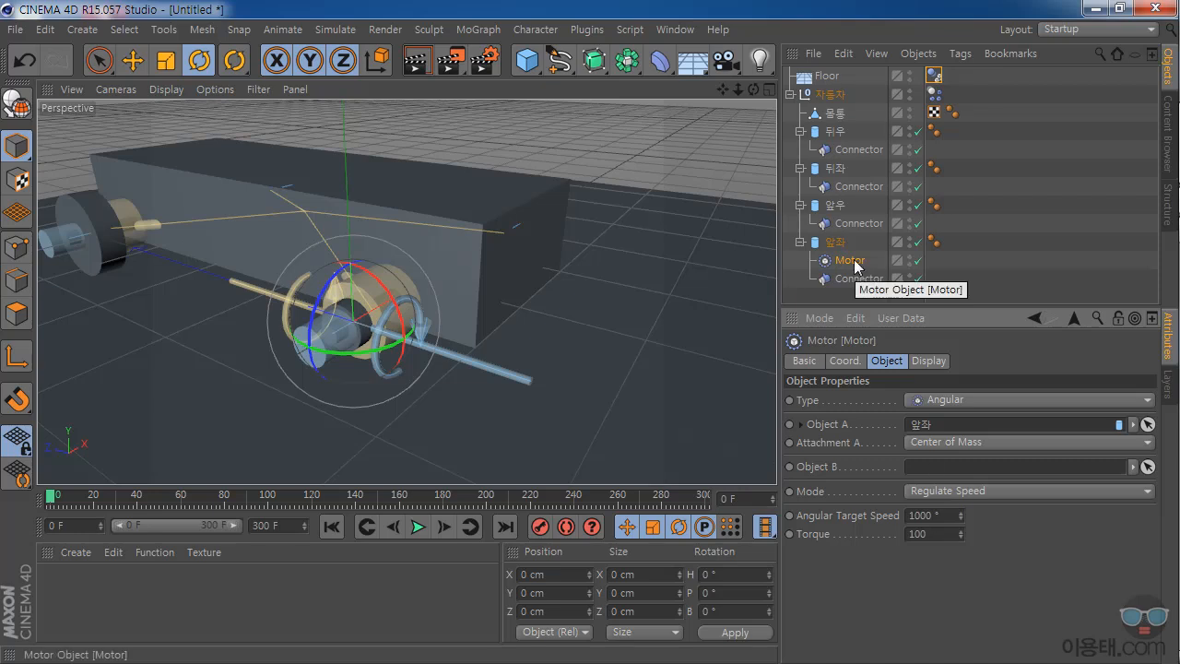
# Set the radius of the 앞좌 wheel cylinder to 50 cm, play the simulation, and rewind to the start.
pyautogui.click(834, 241)
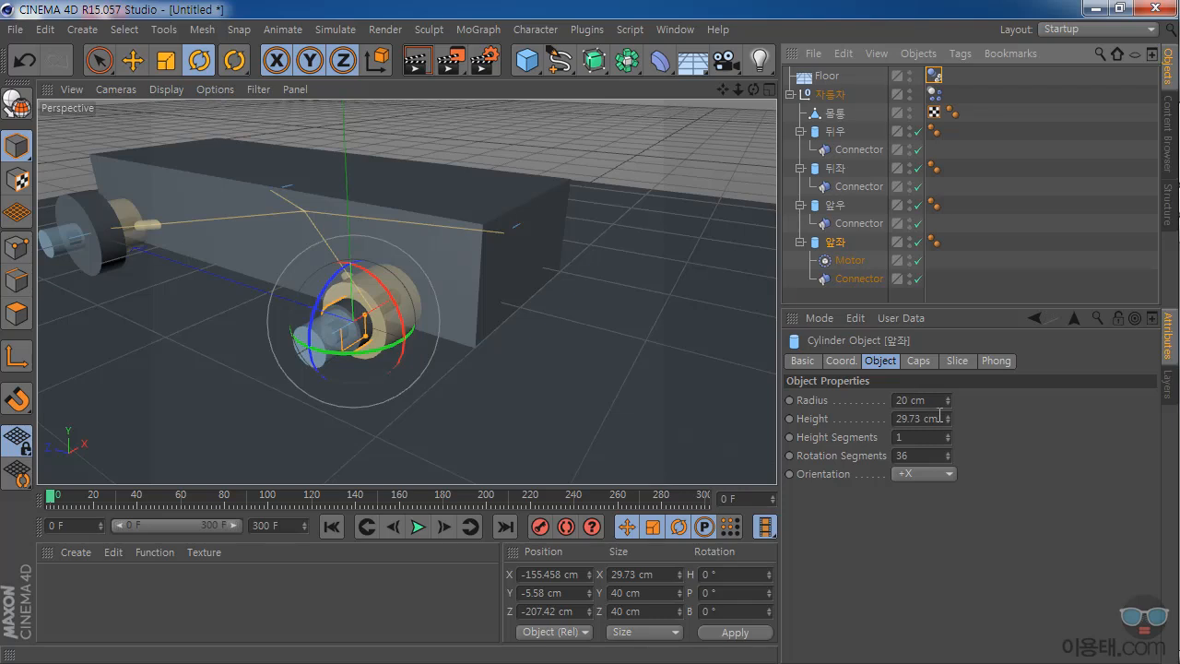
pyautogui.doubleClick(912, 401)
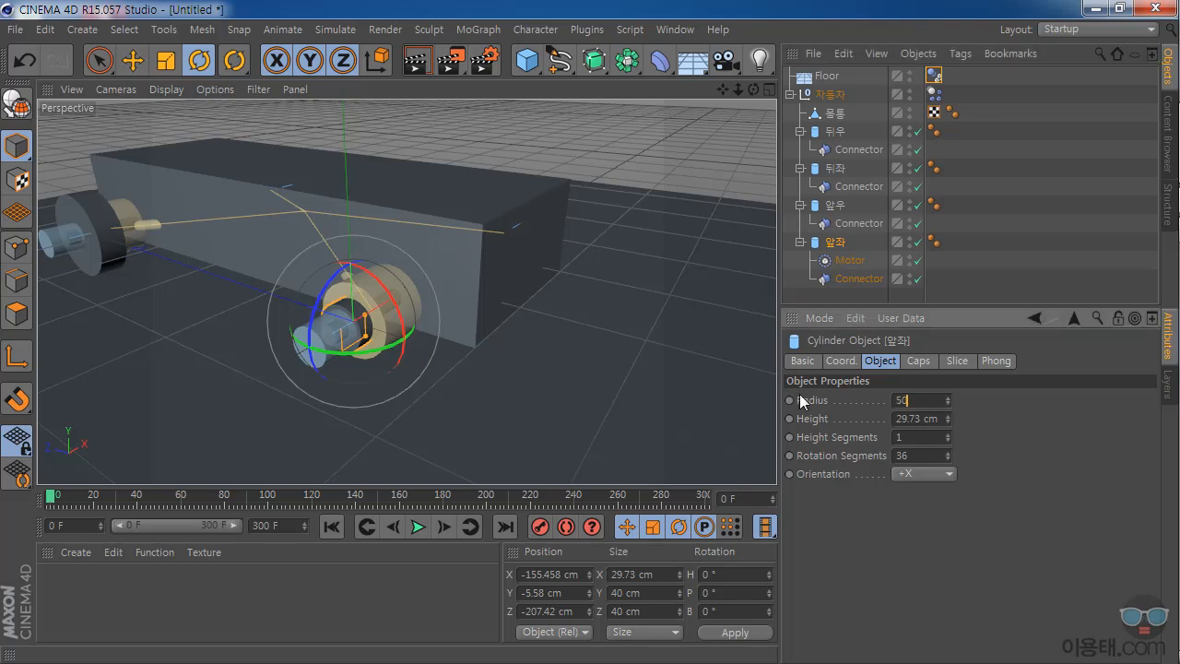
pyautogui.press('Return')
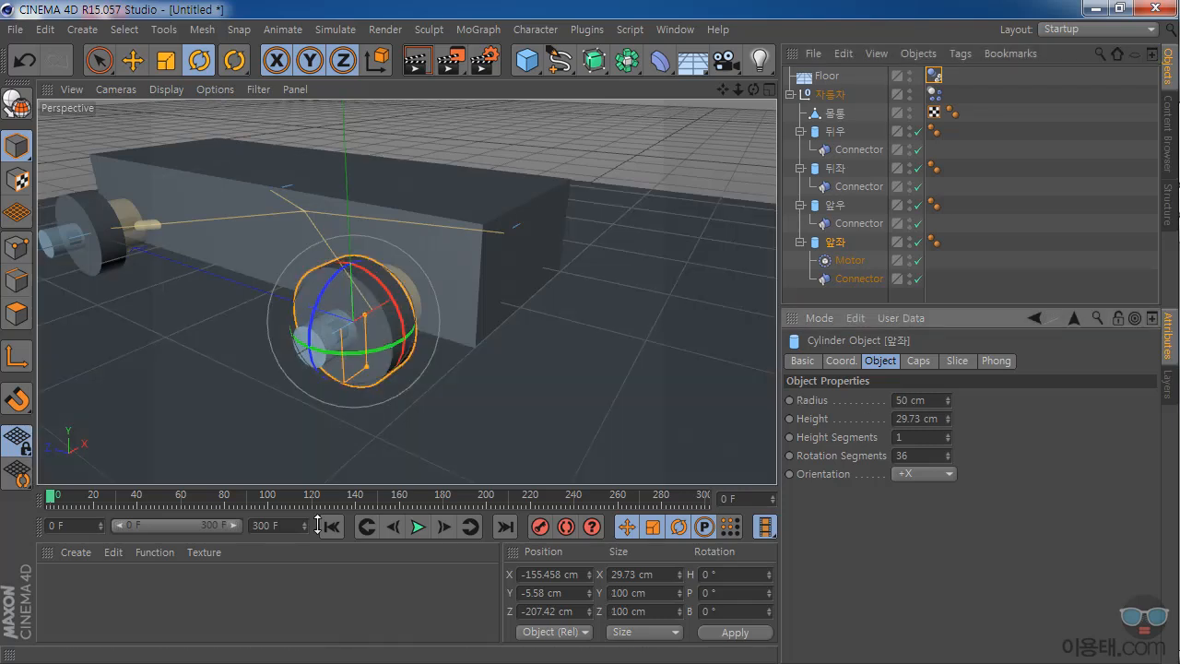
pyautogui.click(418, 528)
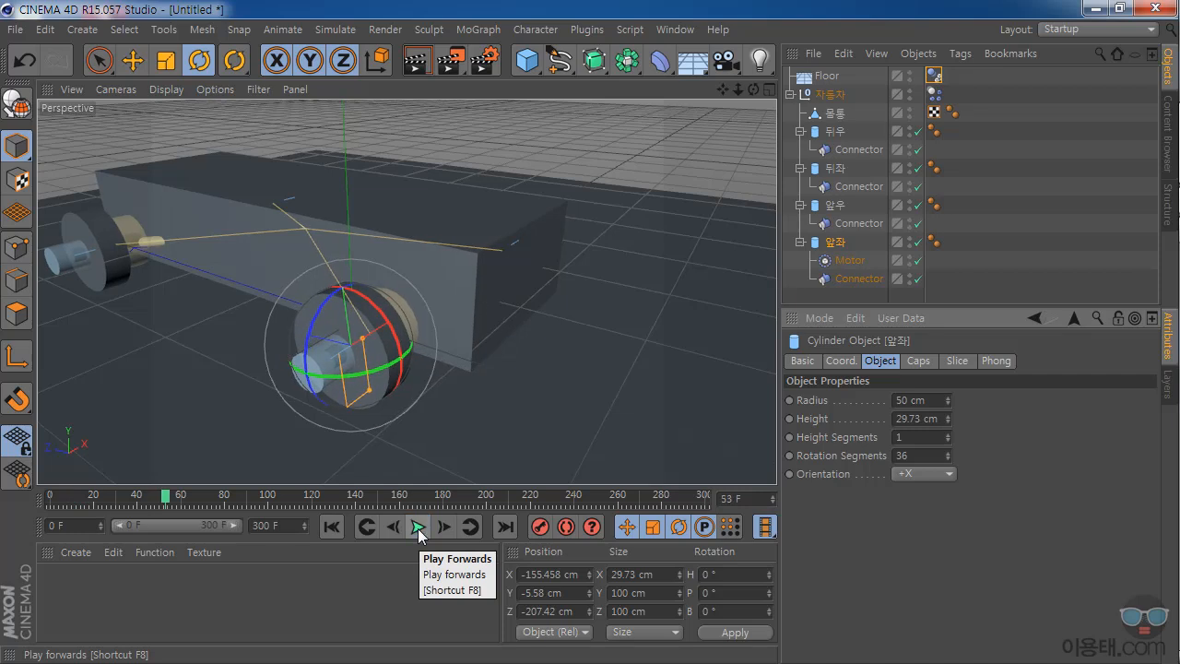
pyautogui.click(418, 527)
pyautogui.click(333, 527)
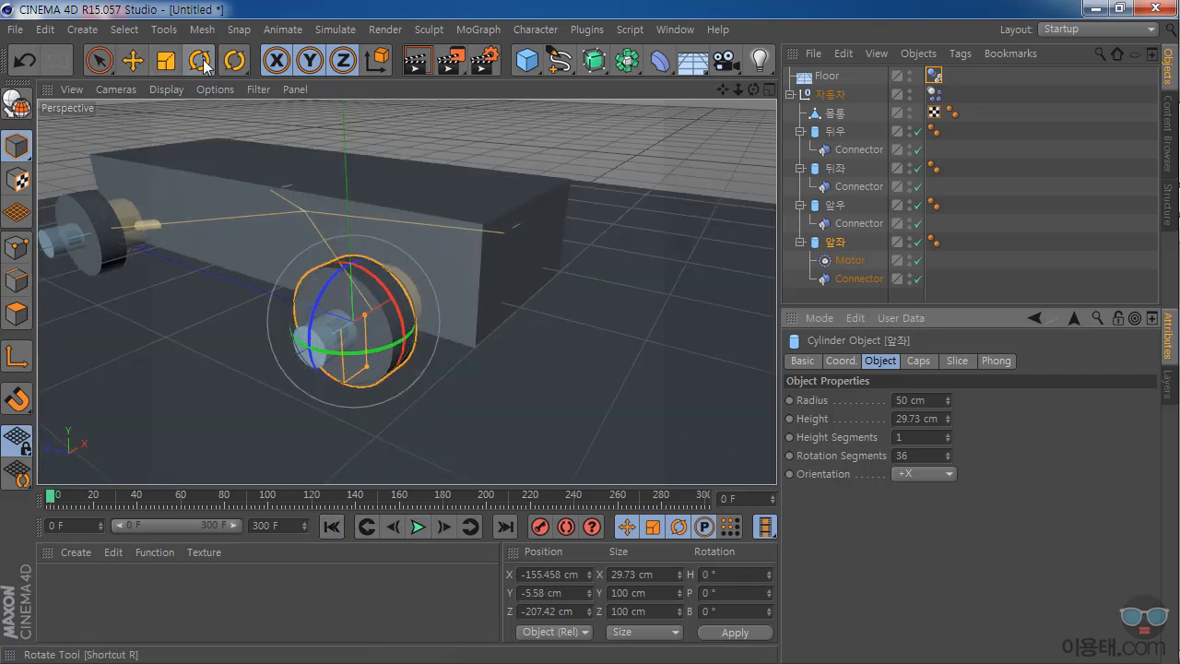
# Rotate the motor to a heading of 90° so it lines up with the wheel axle, and replay the simulation.
pyautogui.click(199, 59)
pyautogui.click(846, 259)
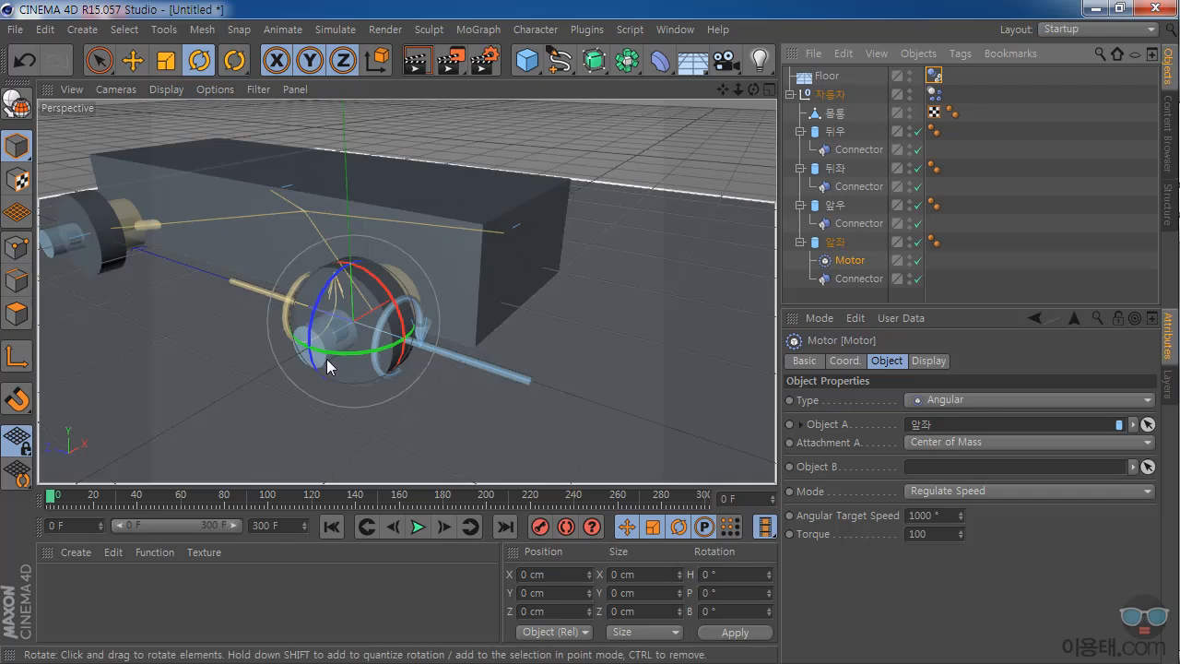
pyautogui.moveTo(338, 352); pyautogui.dragTo(462, 330)
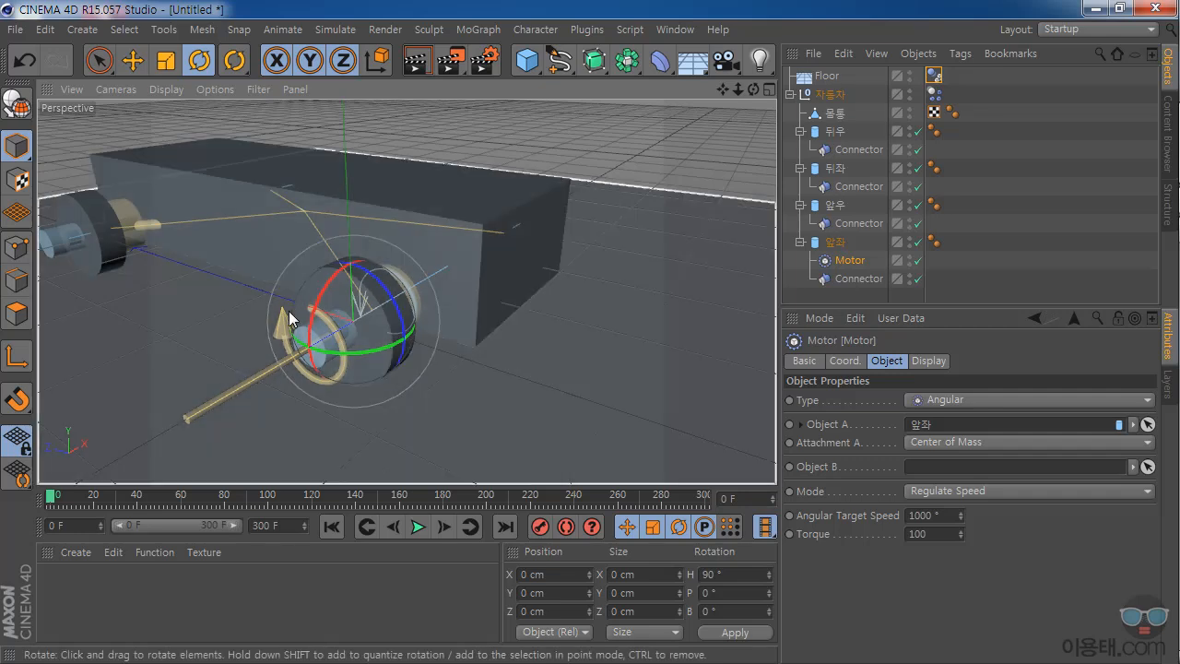
pyautogui.click(418, 528)
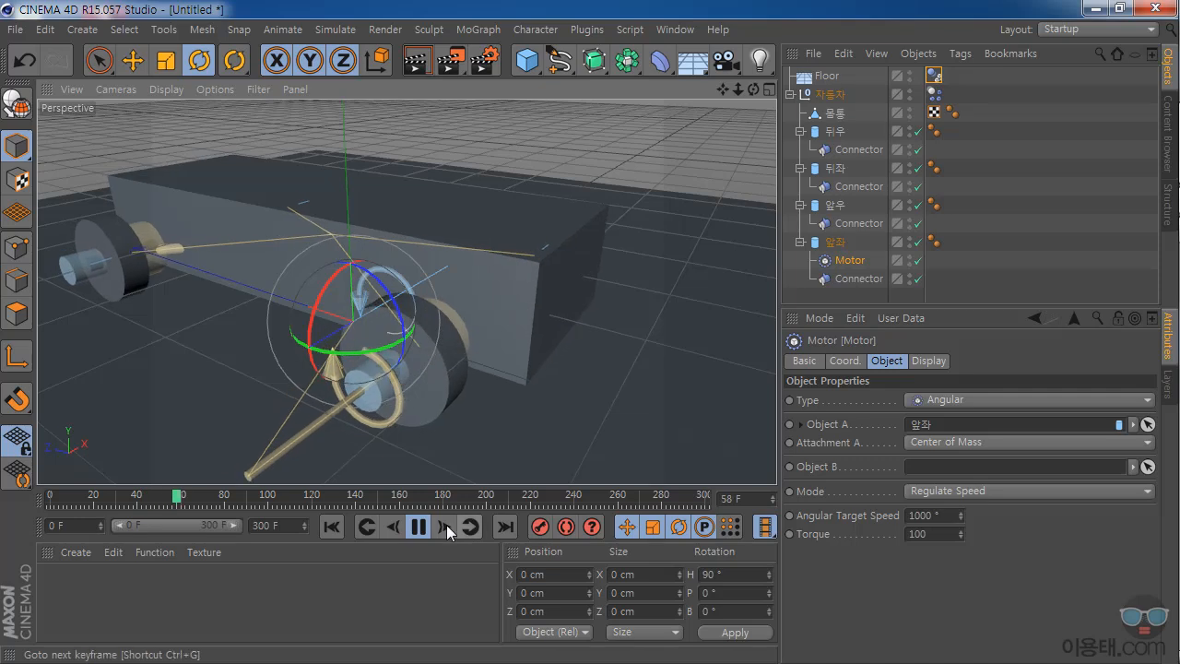
pyautogui.click(418, 527)
pyautogui.click(331, 527)
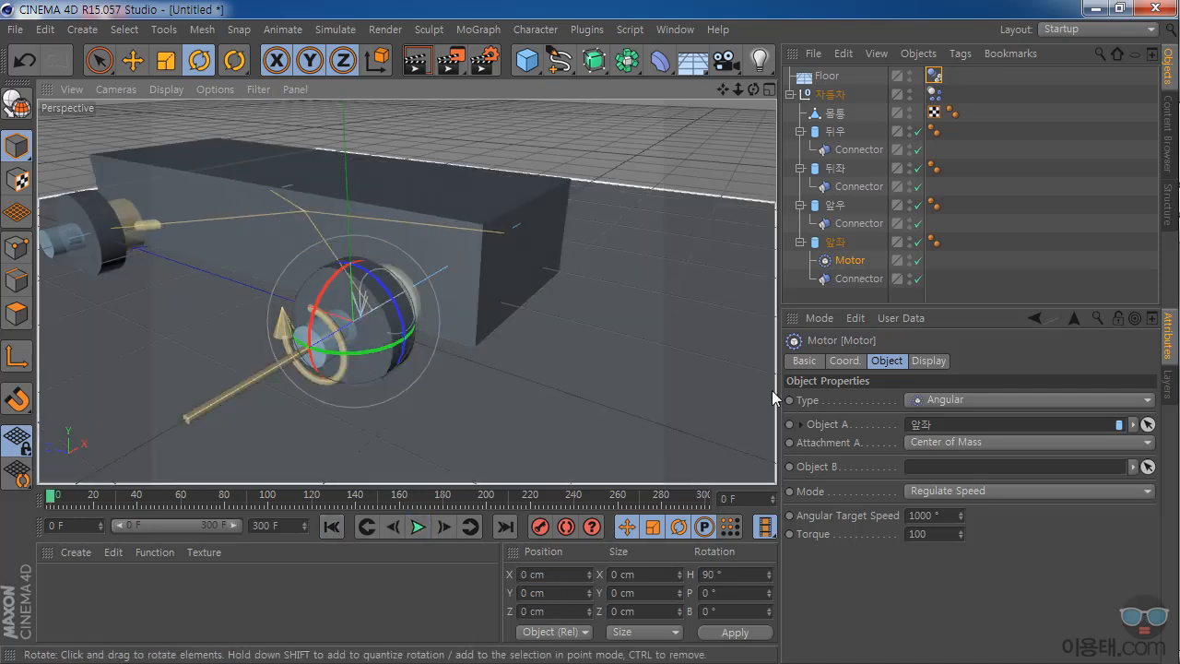
# Make more room for the object list and deselect all objects.
pyautogui.moveTo(867, 317); pyautogui.dragTo(867, 380)
pyautogui.click(856, 330)
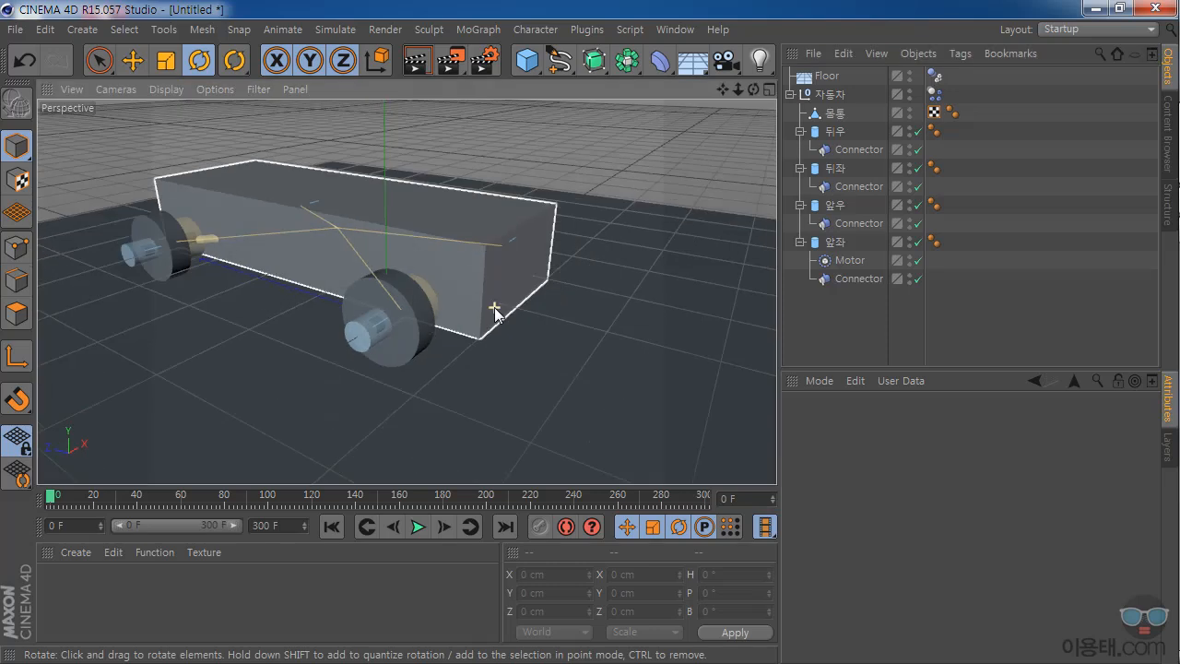
# Copy the 앞좌 wheel's motor into the 앞우 wheel and set the copy's X position to 0 cm.
pyautogui.moveTo(722, 90); pyautogui.dragTo(784, 92)
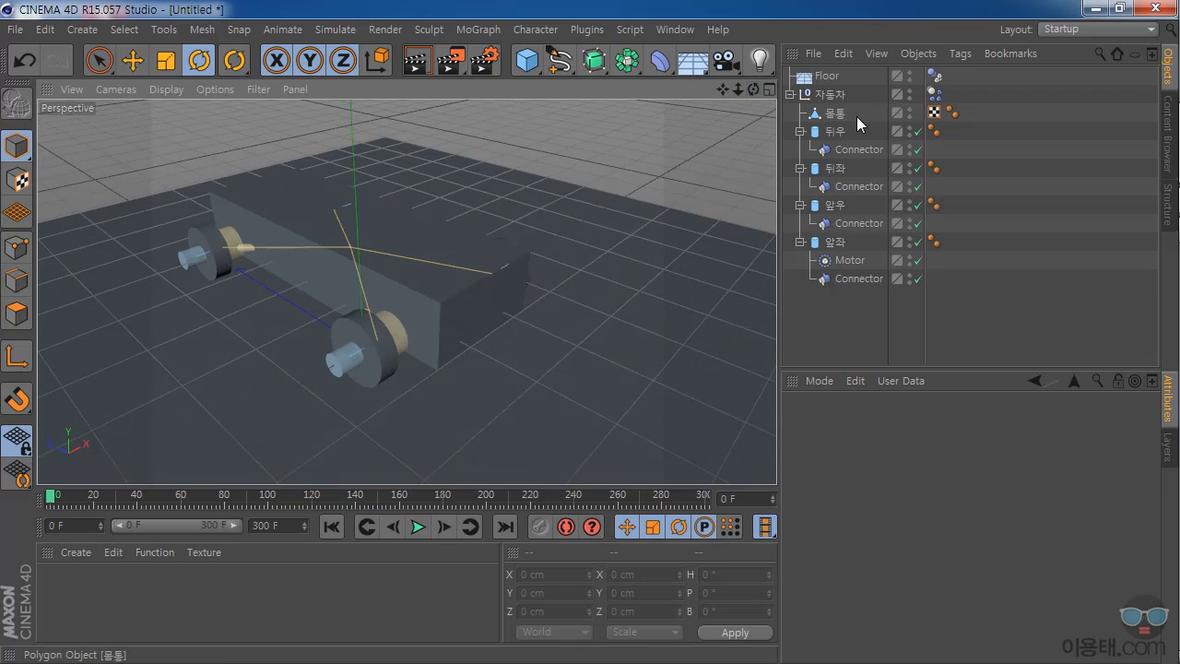
pyautogui.click(853, 265)
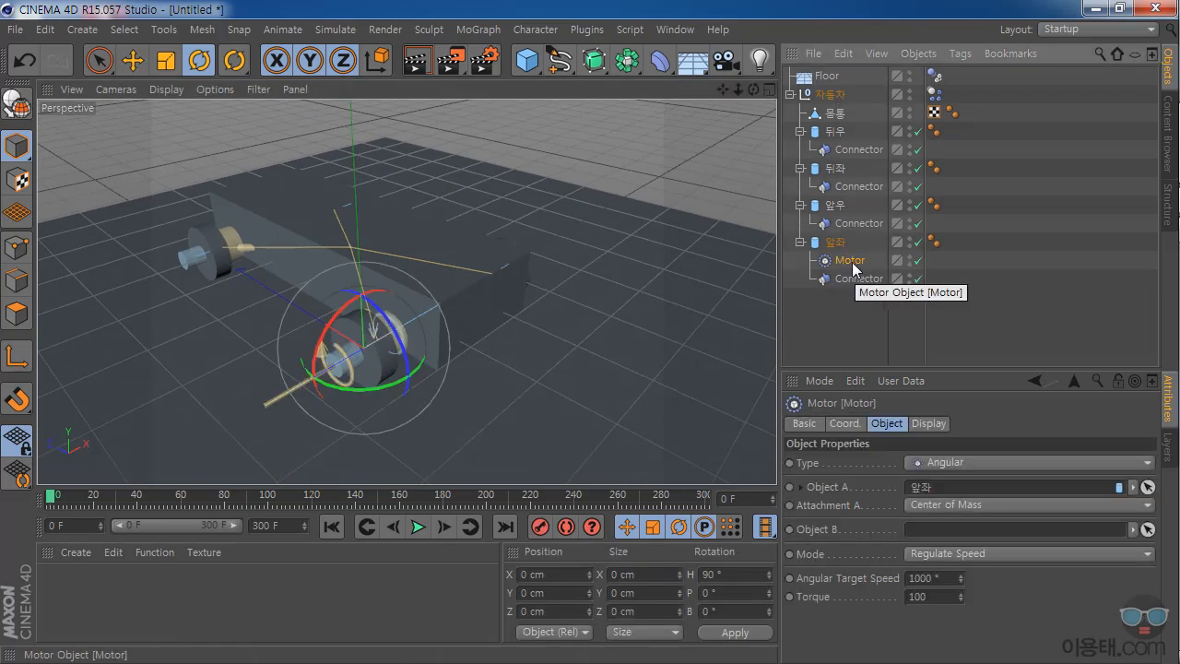
pyautogui.moveTo(854, 261); pyautogui.dragTo(840, 213)
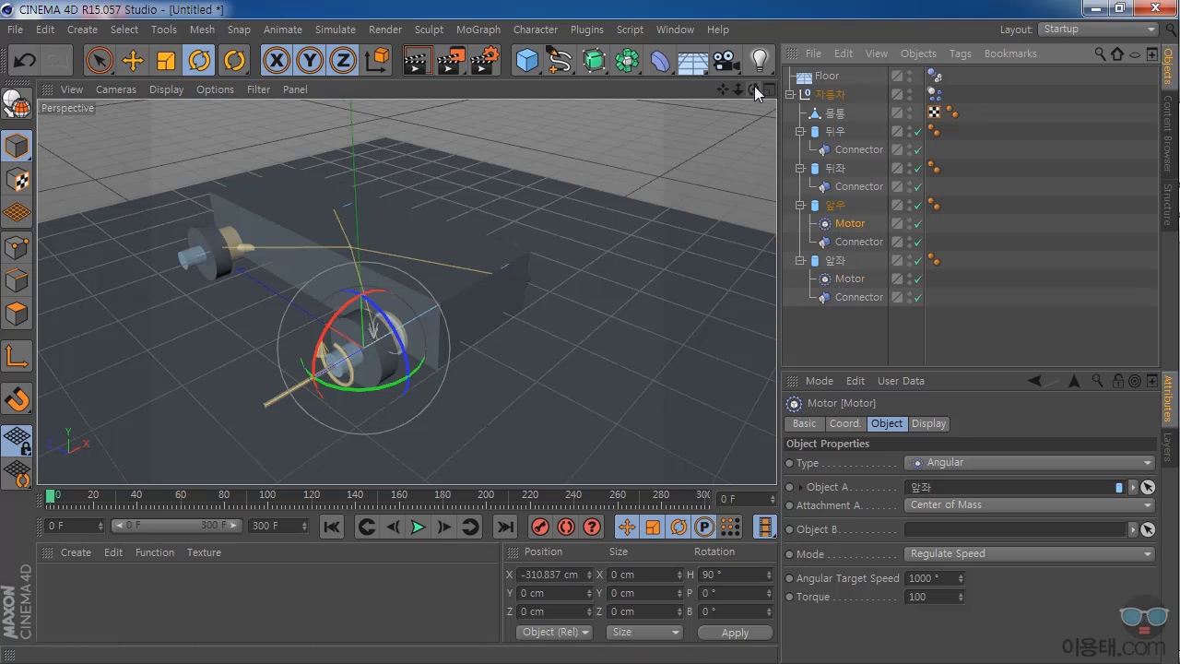
pyautogui.click(844, 424)
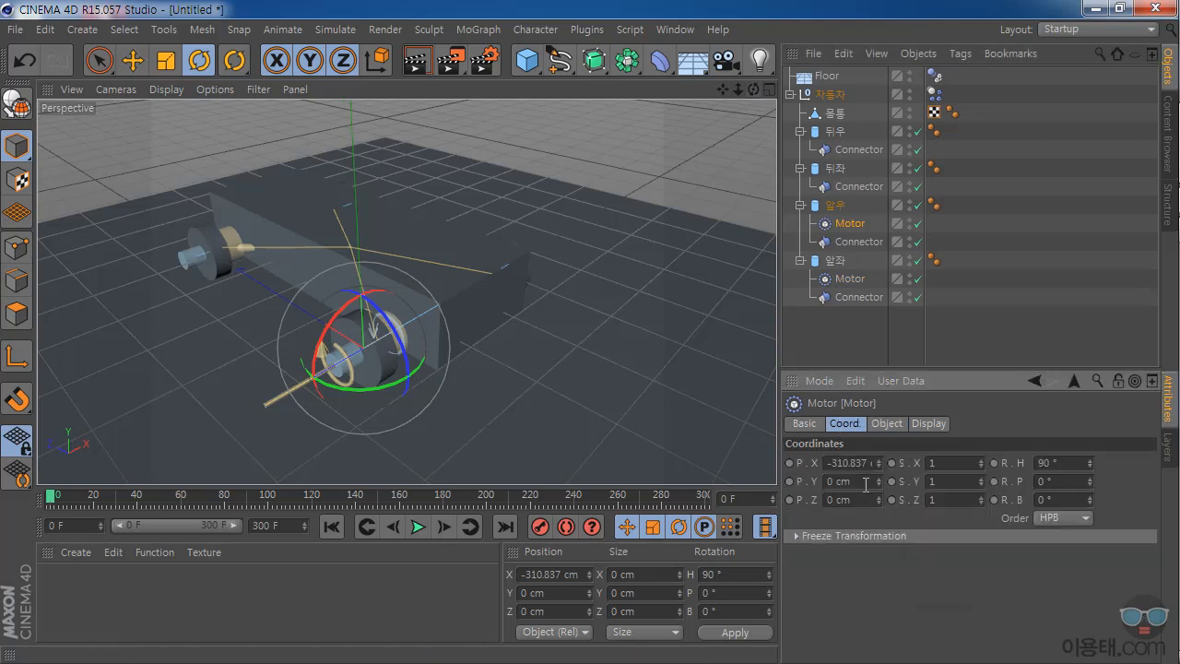
pyautogui.click(865, 470)
pyautogui.write('0')
pyautogui.press('Return')
# Play the simulation to test the vehicle with motors at both front wheels, and stop it.
pyautogui.moveTo(752, 89); pyautogui.dragTo(719, 94)
pyautogui.keyDown('alt'); pyautogui.moveTo(406, 291); pyautogui.dragTo(521, 486); pyautogui.keyUp('alt')
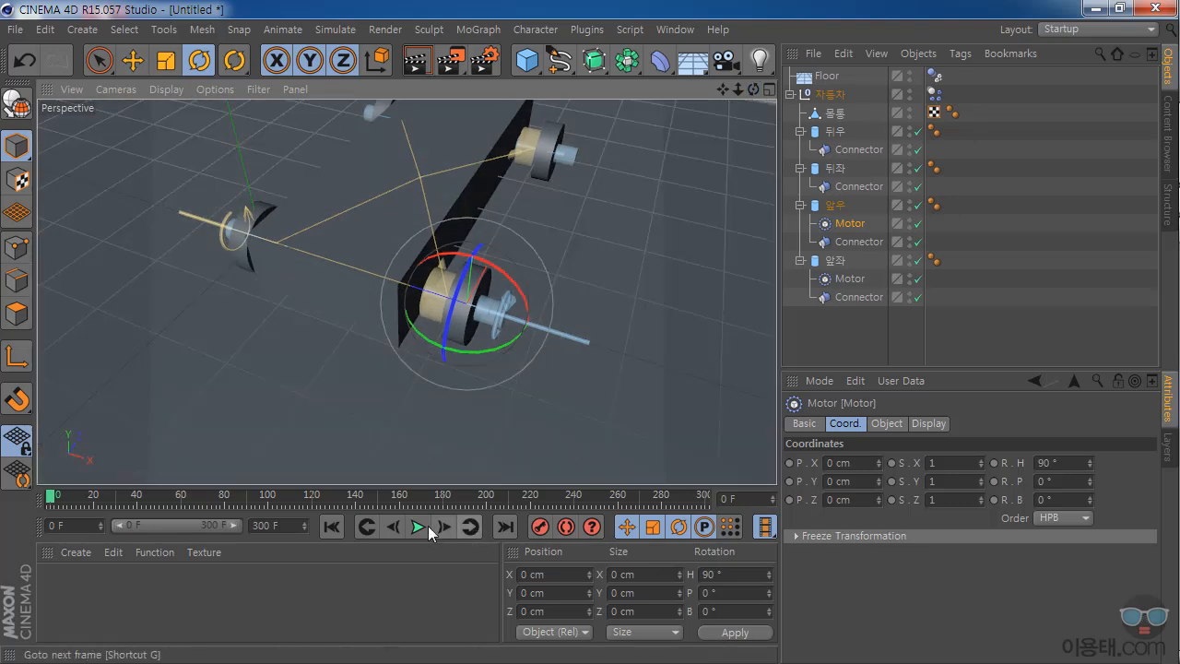
pyautogui.click(418, 528)
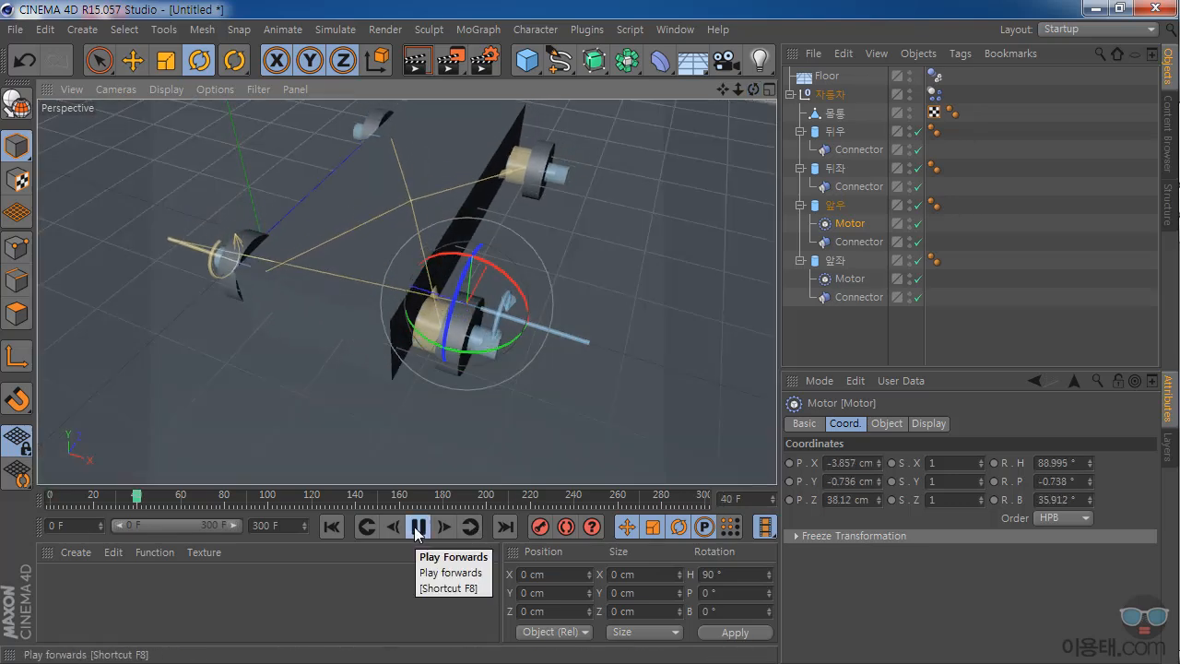
pyautogui.click(418, 527)
# Copy the 앞우 wheel's motor into the 뒤좌 wheel and set the copy's X, Y and Z positions to 0.
pyautogui.moveTo(754, 87); pyautogui.dragTo(728, 101)
pyautogui.moveTo(406, 291)
pyautogui.keyDown('alt'); pyautogui.mouseDown()
pyautogui.moveTo(408, 256)
pyautogui.moveTo(406, 292)
pyautogui.mouseUp(); pyautogui.keyUp('alt')
pyautogui.moveTo(722, 88); pyautogui.dragTo(729, 115)
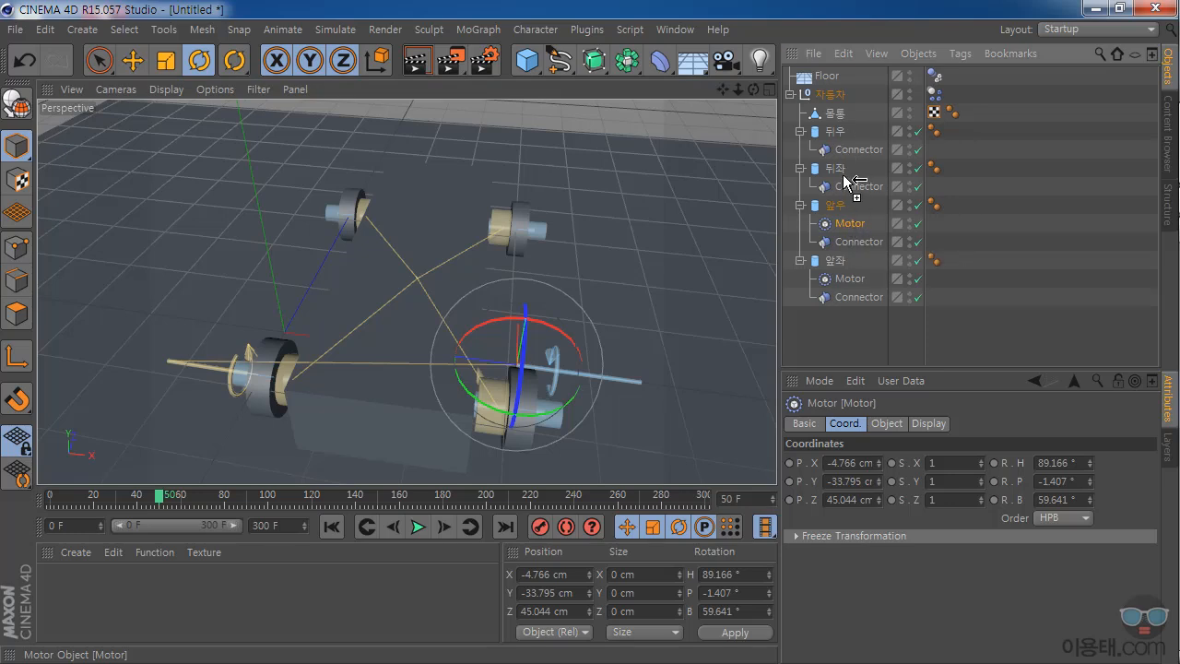
pyautogui.keyDown('ctrl'); pyautogui.moveTo(838, 169); pyautogui.dragTo(846, 186); pyautogui.keyUp('ctrl')
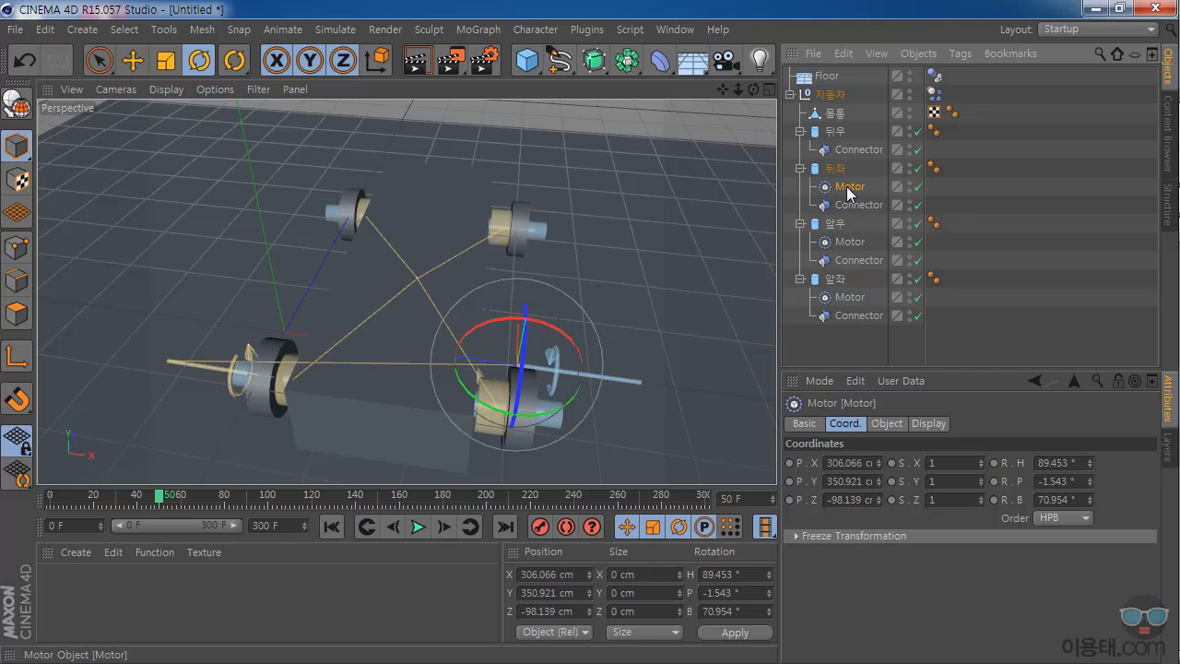
pyautogui.click(836, 463)
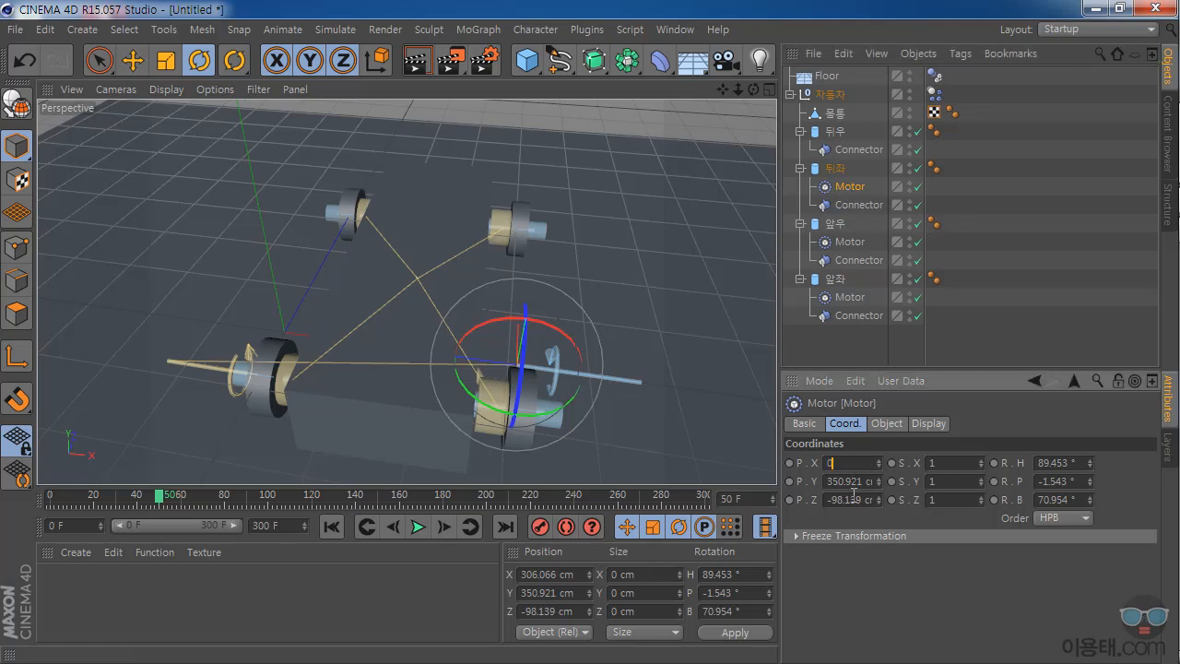
pyautogui.write('0')
pyautogui.click(859, 487)
pyautogui.write('0')
pyautogui.click(859, 500)
pyautogui.write('0')
pyautogui.press('Return')
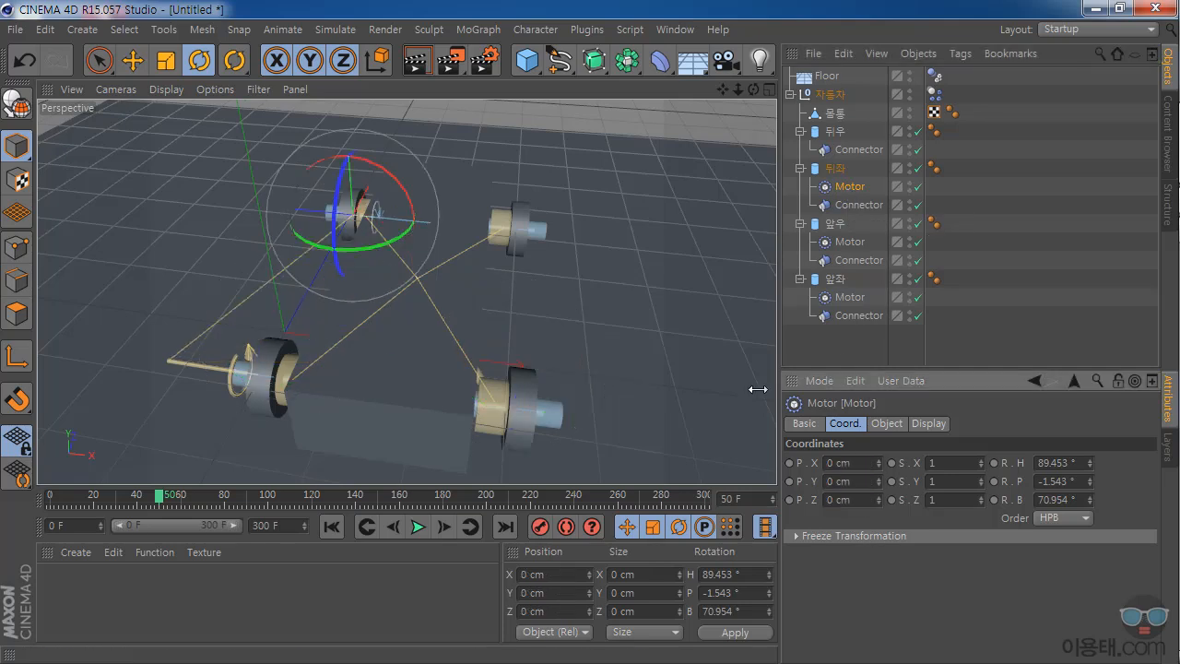
# Copy the motor into the 뒤우 wheel and set the copy's X, Y and Z positions to 0.
pyautogui.moveTo(753, 92)
pyautogui.mouseDown()
pyautogui.moveTo(684, 155)
pyautogui.moveTo(710, 101)
pyautogui.moveTo(738, 93)
pyautogui.moveTo(673, 105)
pyautogui.moveTo(733, 98)
pyautogui.moveTo(608, 164)
pyautogui.moveTo(751, 86)
pyautogui.moveTo(668, 96)
pyautogui.mouseUp()
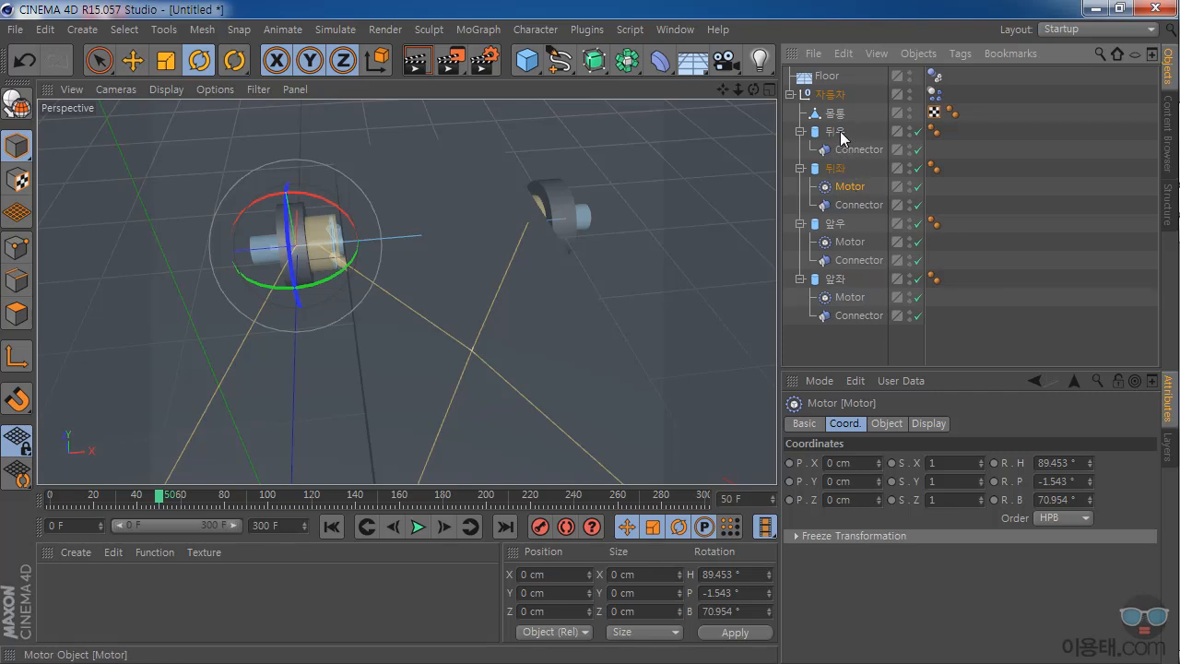
pyautogui.keyDown('ctrl'); pyautogui.moveTo(841, 136); pyautogui.dragTo(848, 149); pyautogui.keyUp('ctrl')
pyautogui.click(853, 464)
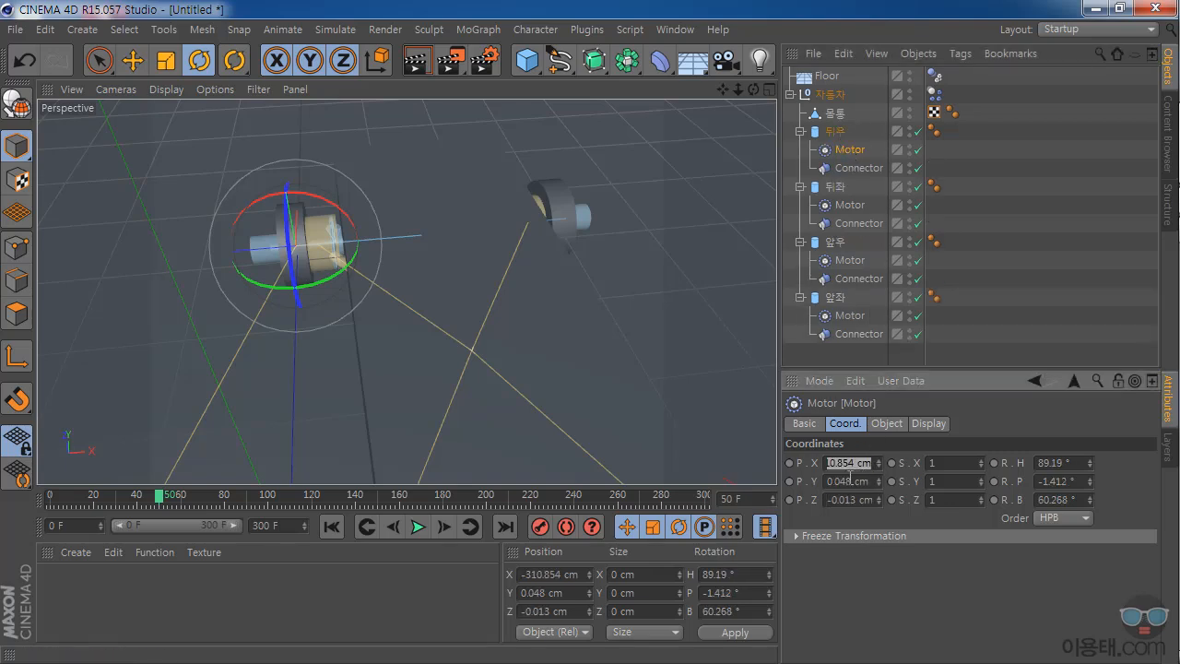
pyautogui.write('00')
pyautogui.press('Return')
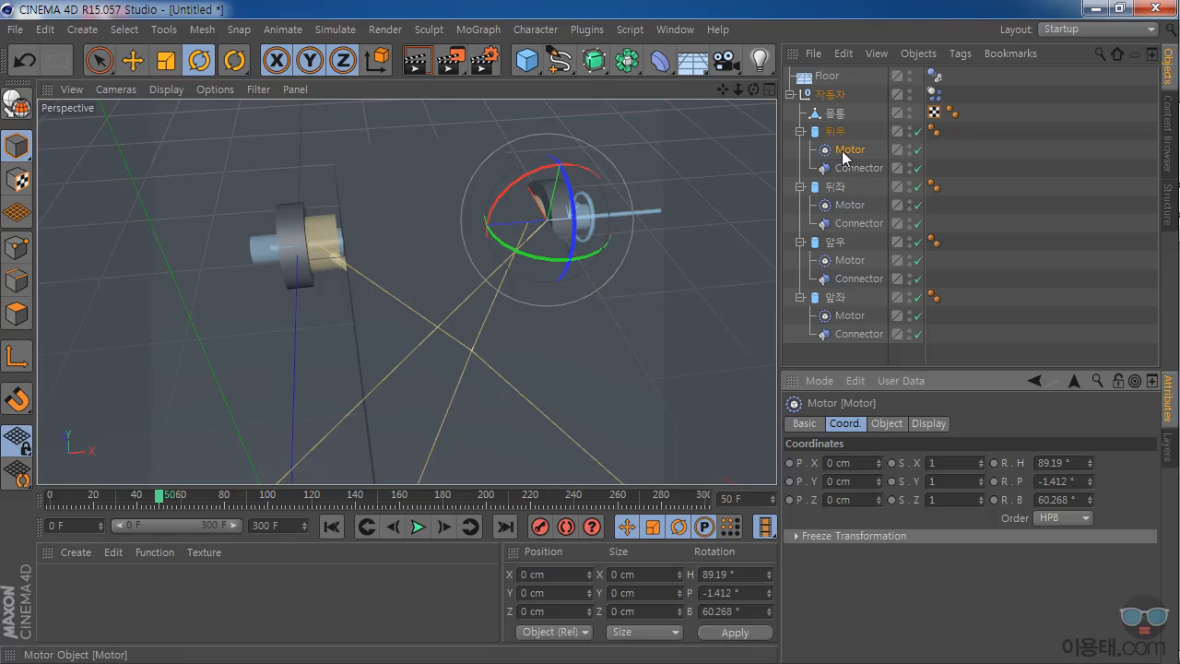
# Check the placement of the two rear wheel motors and rewind the animation to the start.
pyautogui.click(848, 207)
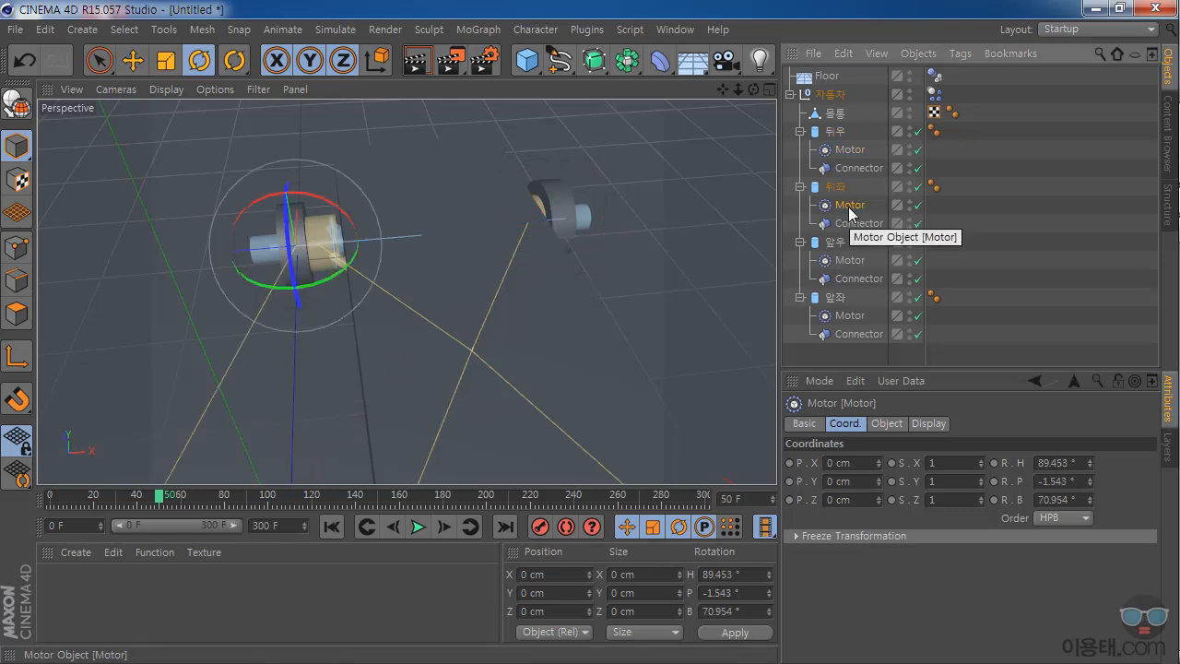
pyautogui.click(849, 149)
pyautogui.moveTo(754, 89)
pyautogui.mouseDown()
pyautogui.moveTo(707, 90)
pyautogui.moveTo(693, 230)
pyautogui.moveTo(742, 87)
pyautogui.moveTo(723, 90)
pyautogui.moveTo(733, 80)
pyautogui.mouseUp()
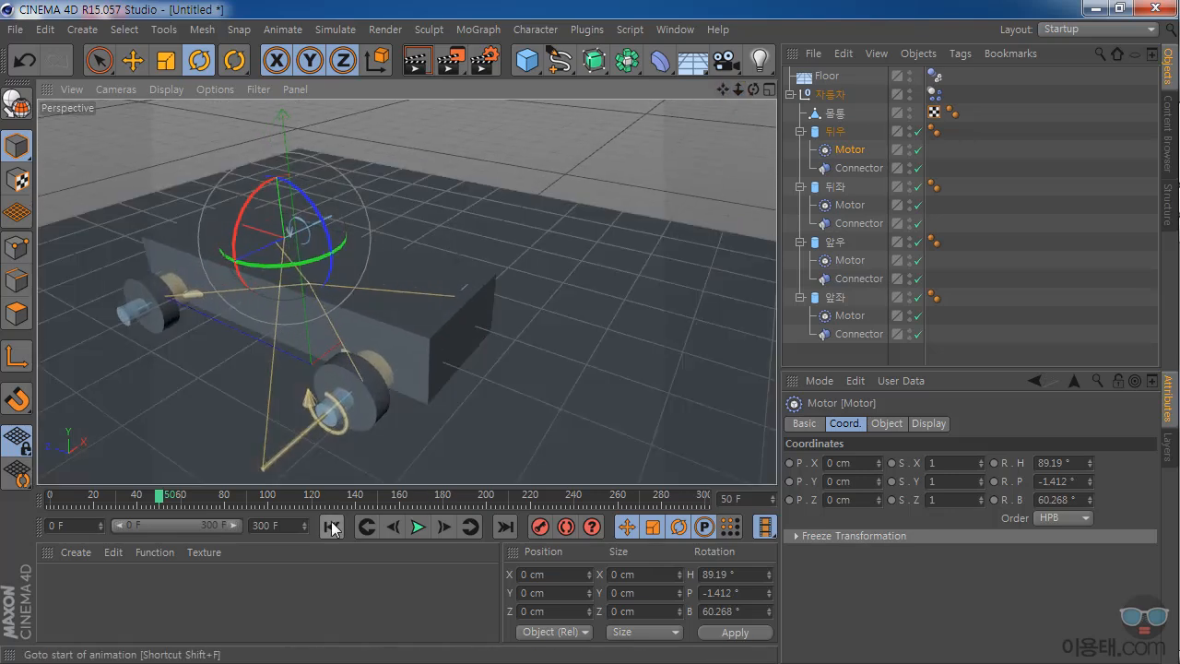
pyautogui.click(331, 526)
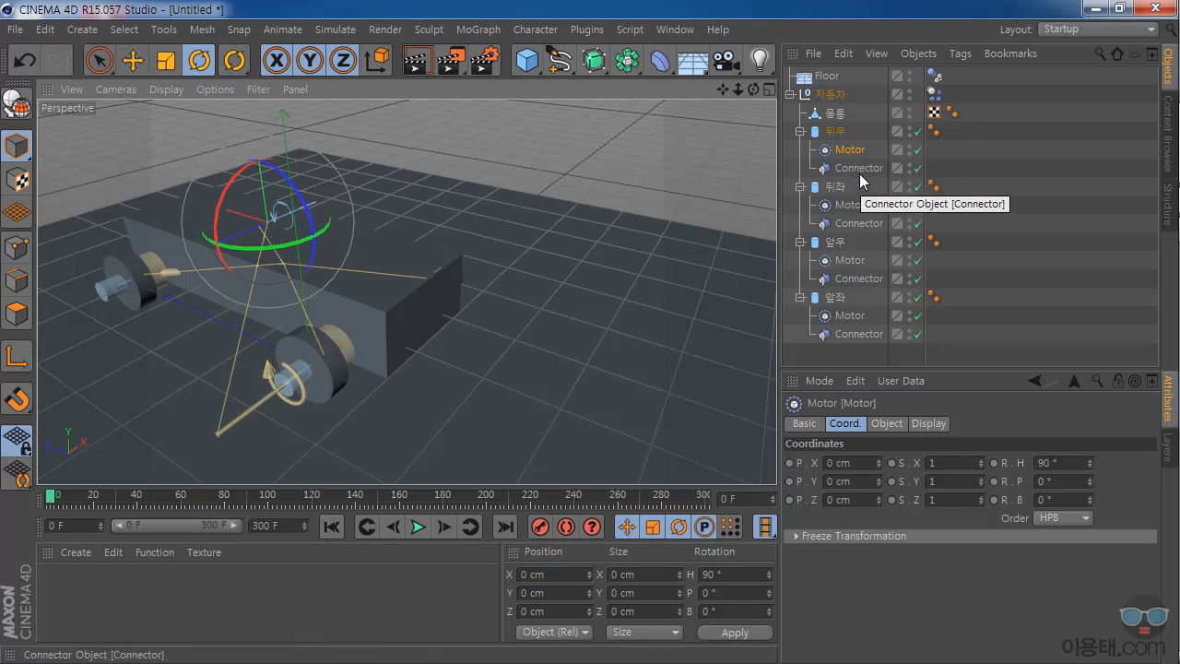
pyautogui.click(849, 206)
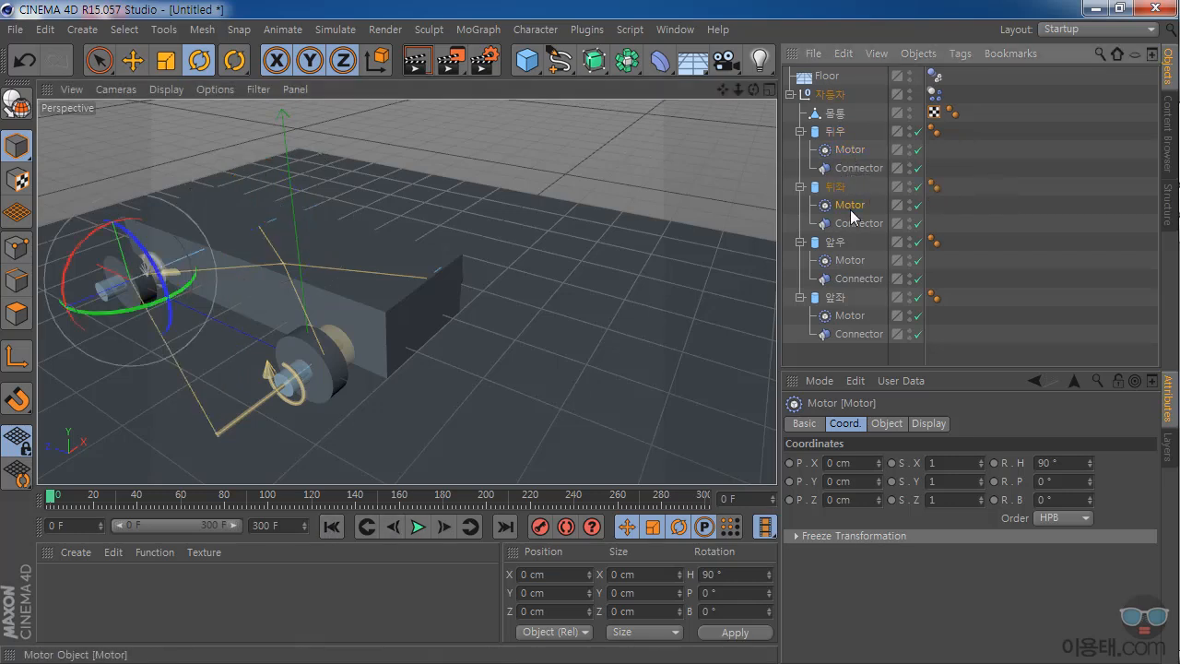
# Play the simulation while following the vehicle across and beyond the floor, and rewind to the start.
pyautogui.click(420, 528)
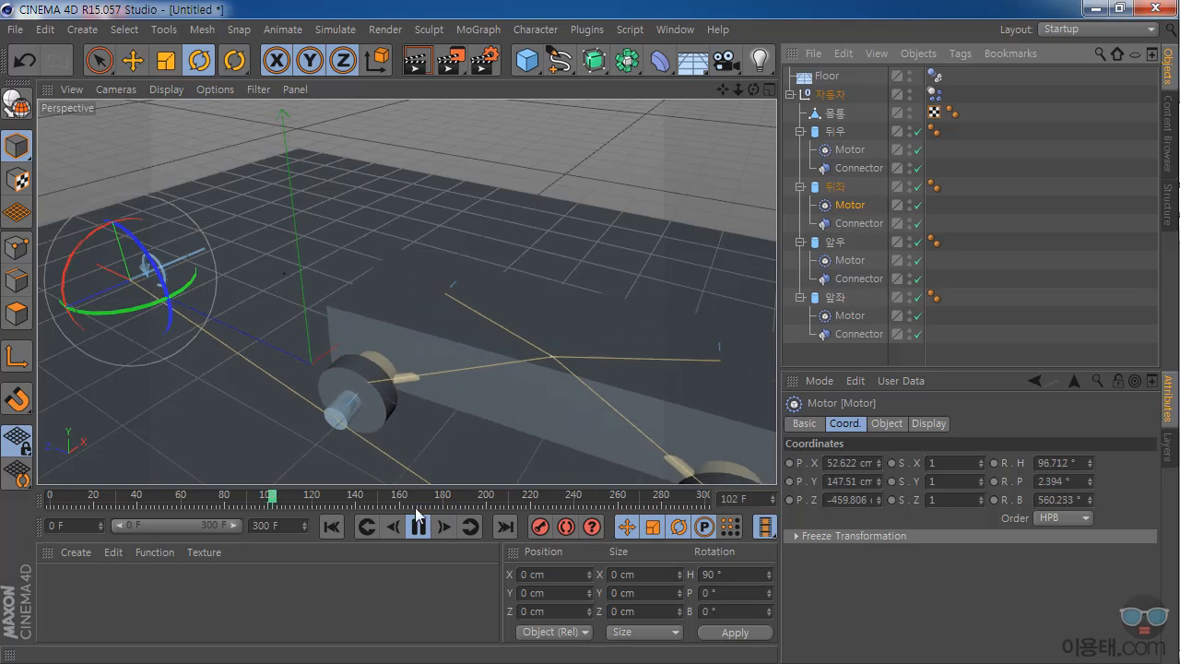
pyautogui.scroll(-10, 454, 395)
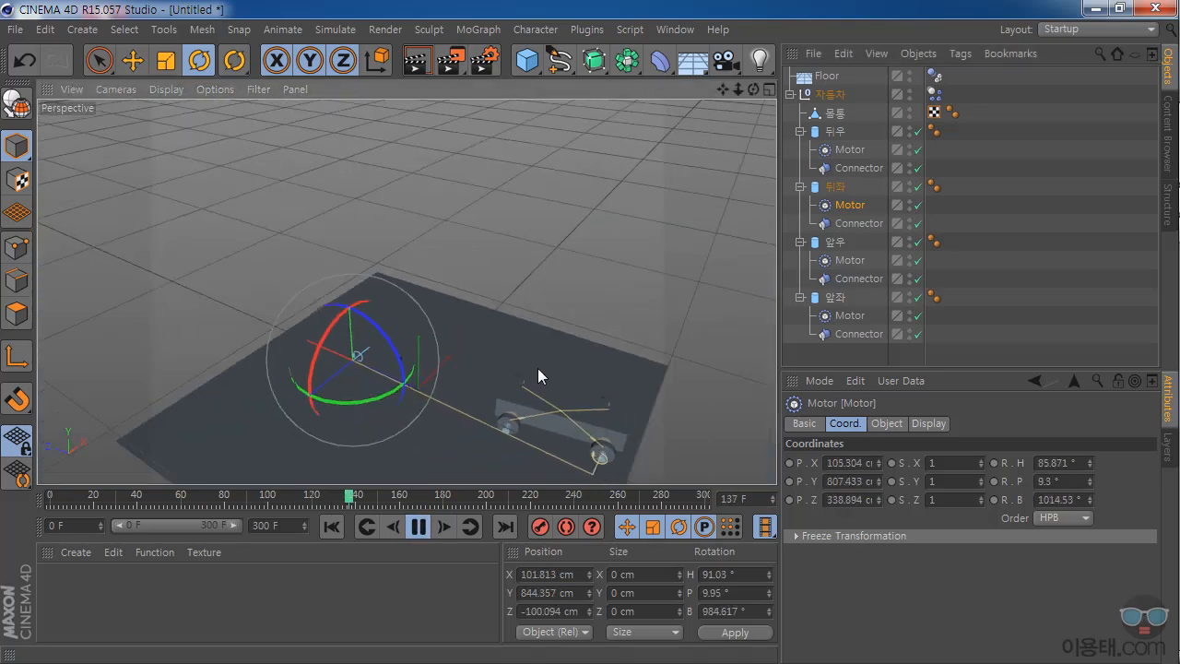
pyautogui.moveTo(722, 90); pyautogui.dragTo(273, 235)
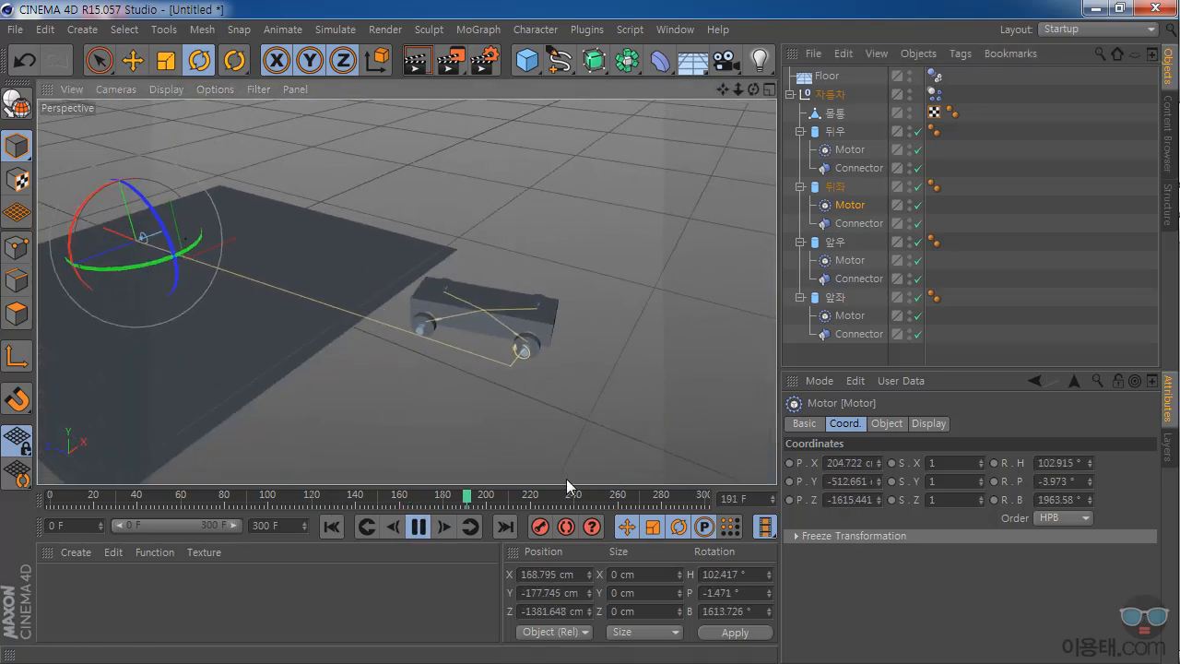
pyautogui.click(417, 526)
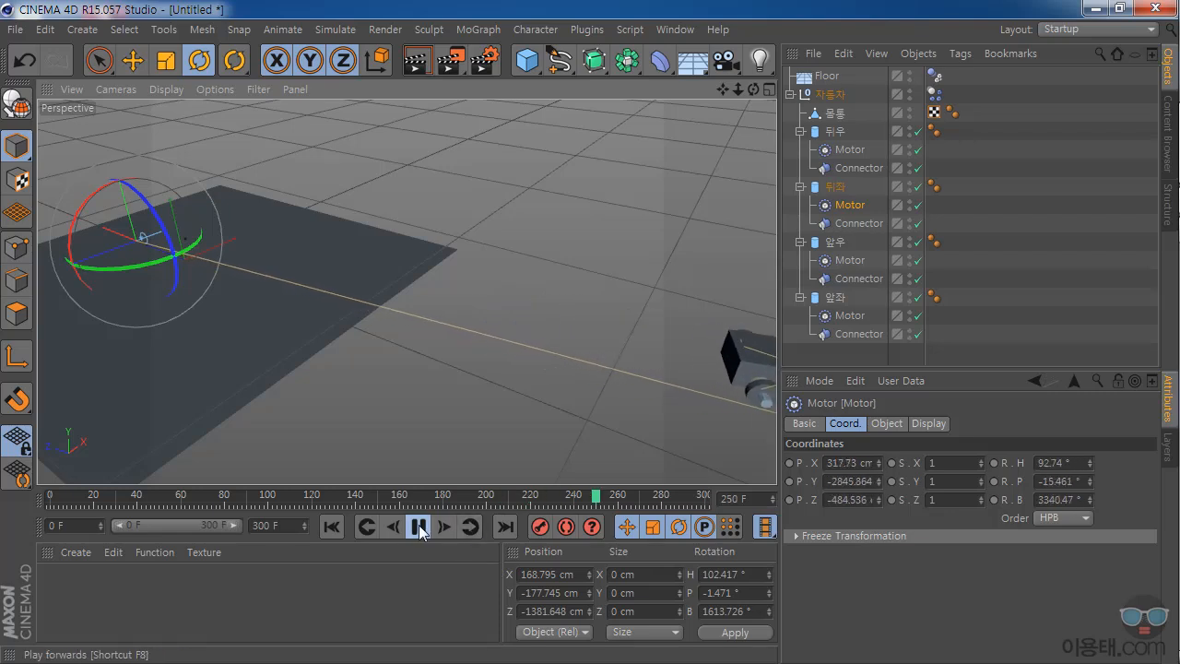
pyautogui.click(332, 527)
pyautogui.moveTo(754, 90); pyautogui.dragTo(406, 292)
pyautogui.moveTo(716, 90); pyautogui.dragTo(412, 94)
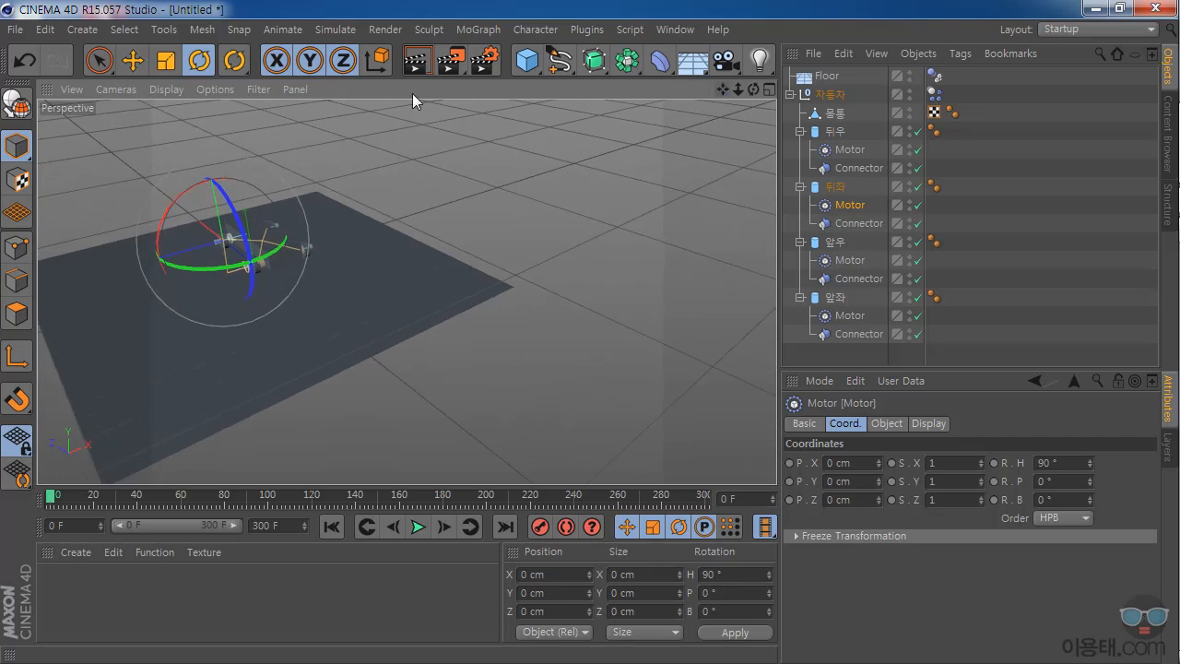
# Switch to the Move tool, replay the simulation to observe the vehicle's motion, and rewind to the start.
pyautogui.click(134, 63)
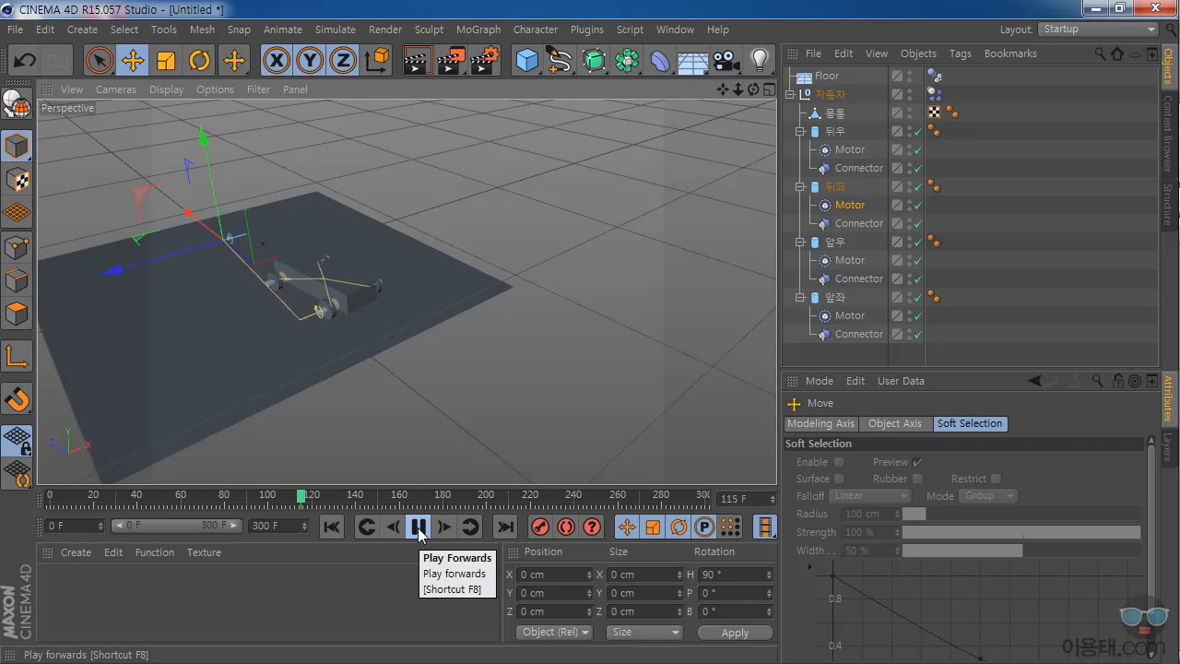
pyautogui.click(420, 532)
pyautogui.scroll(5, 257, 266)
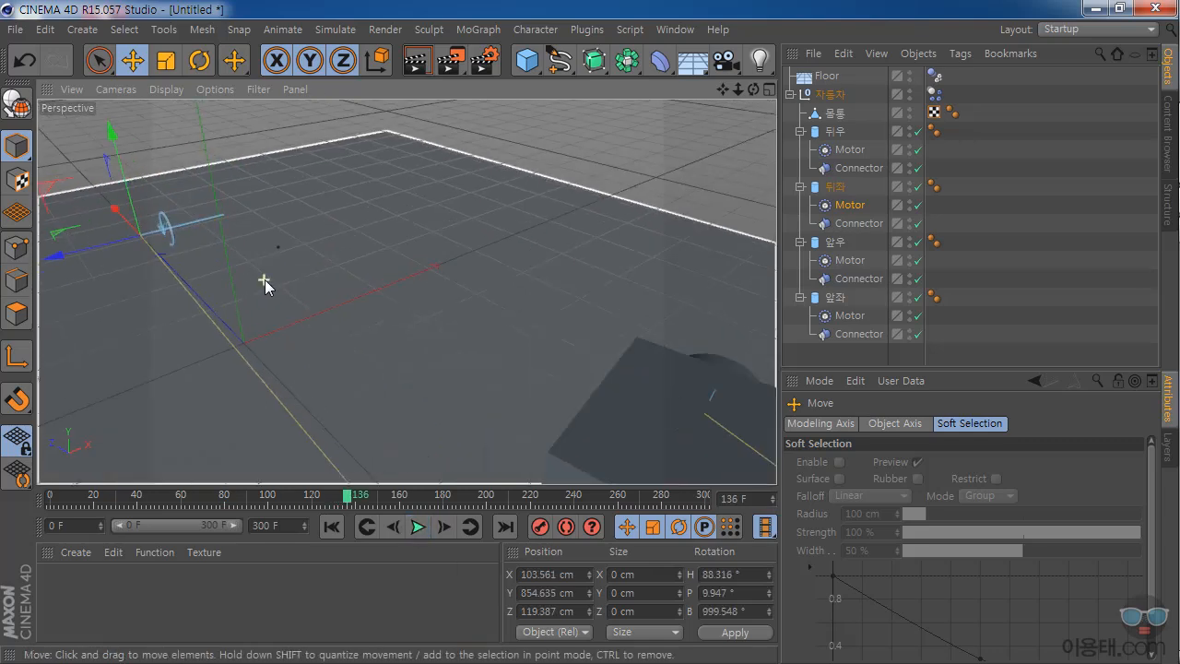
pyautogui.scroll(-3, 265, 280)
pyautogui.scroll(2, 191, 247)
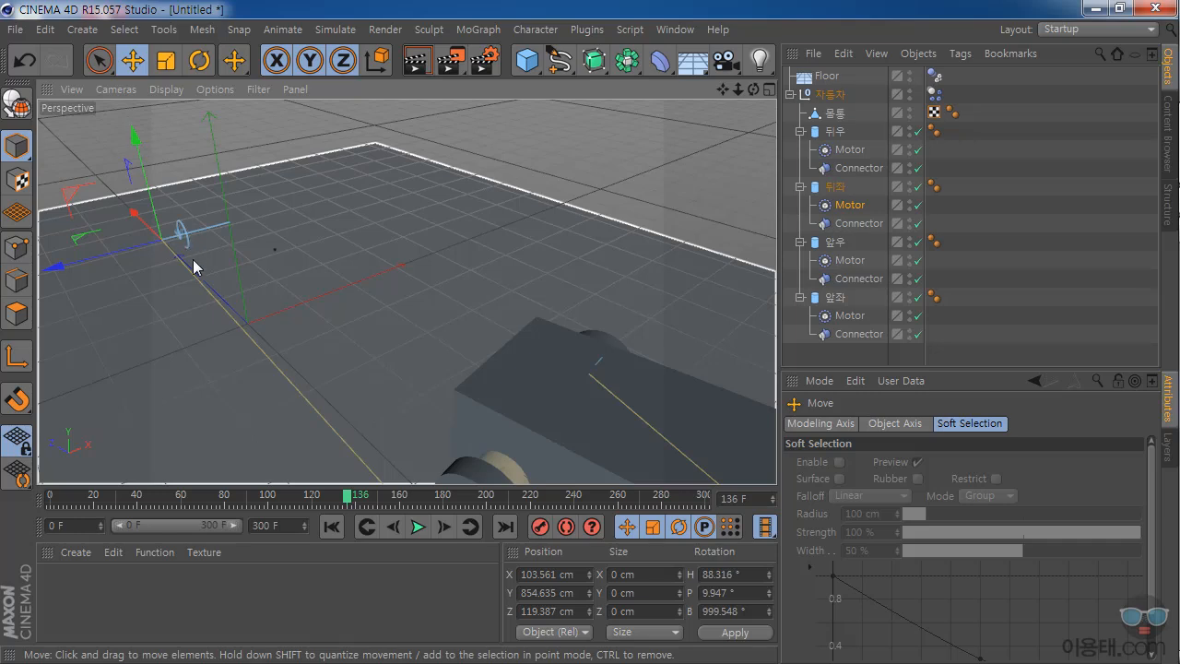
pyautogui.click(331, 526)
pyautogui.click(418, 527)
pyautogui.click(331, 526)
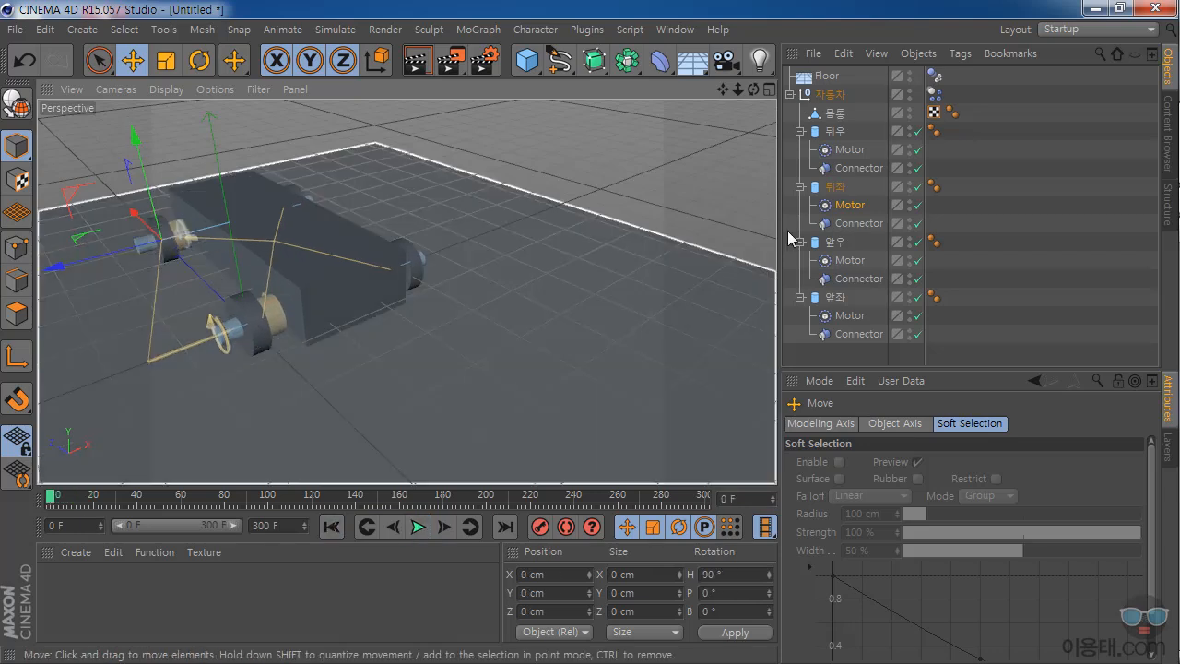
# Review the object properties of the copied motors and set the 앞우 motor's Object A to the 앞우 wheel.
pyautogui.moveTo(876, 380); pyautogui.dragTo(876, 417)
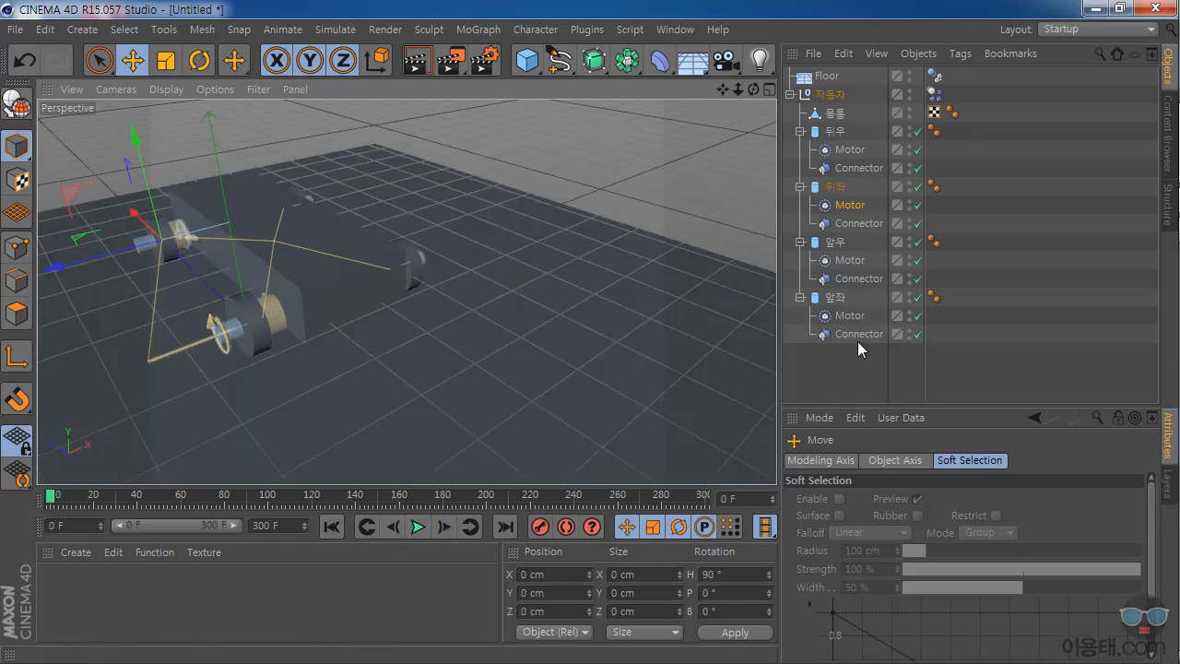
pyautogui.click(849, 150)
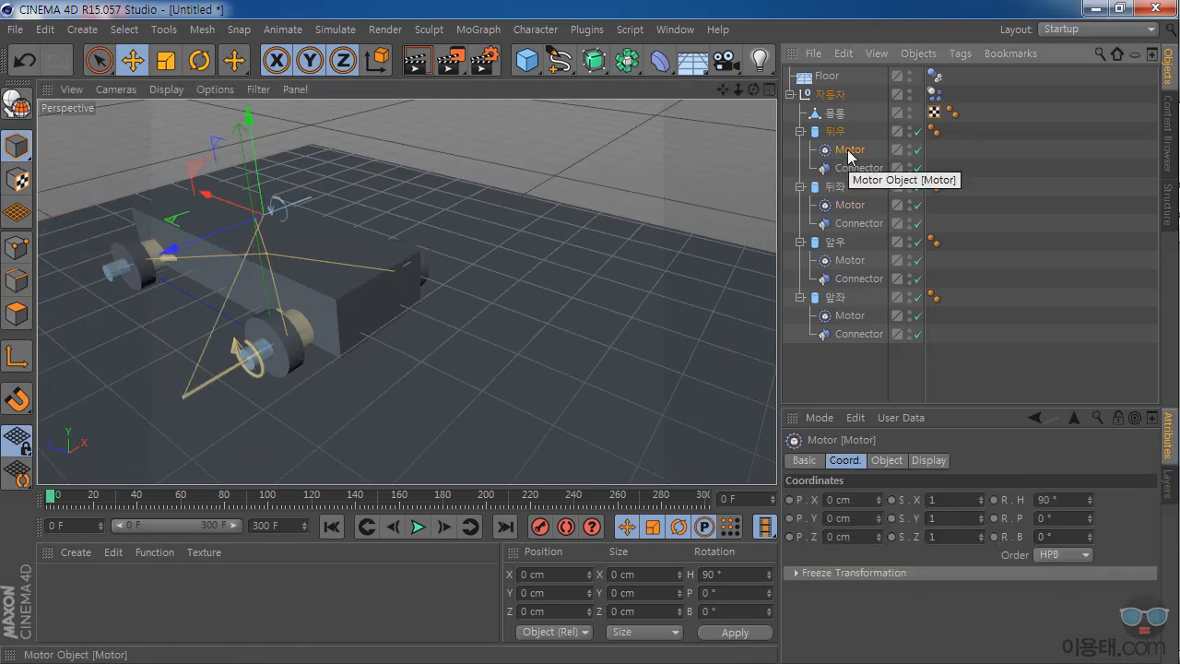
pyautogui.click(887, 461)
pyautogui.moveTo(904, 417); pyautogui.dragTo(896, 367)
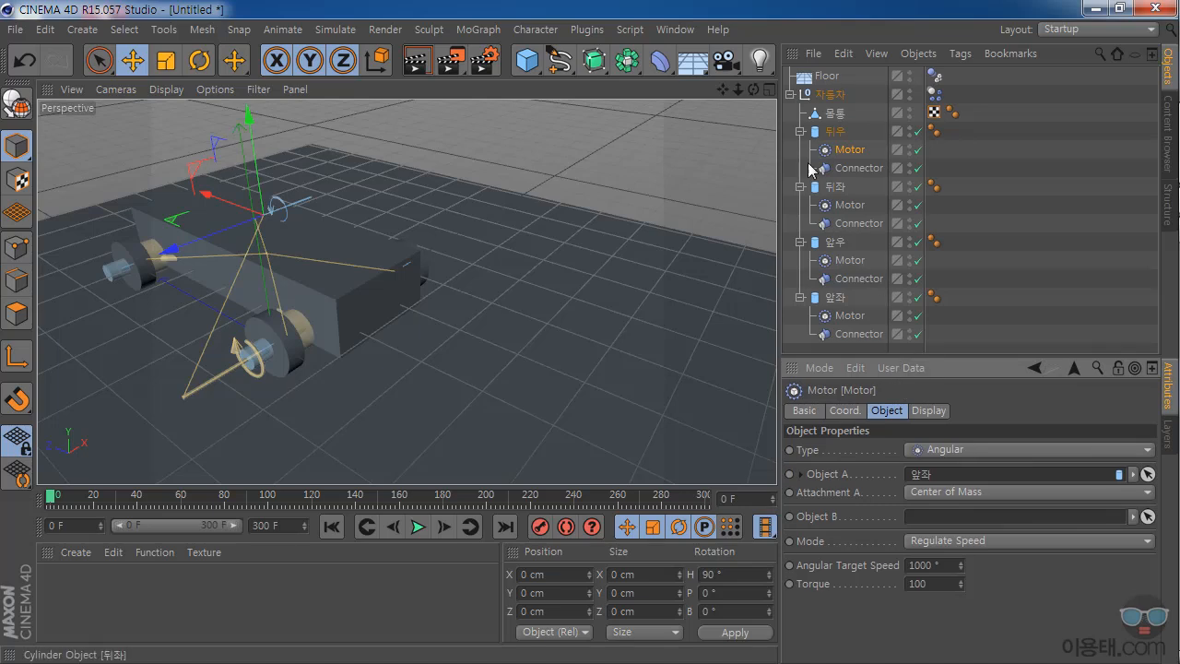
pyautogui.moveTo(842, 136); pyautogui.dragTo(860, 195)
pyautogui.click(849, 150)
pyautogui.click(849, 209)
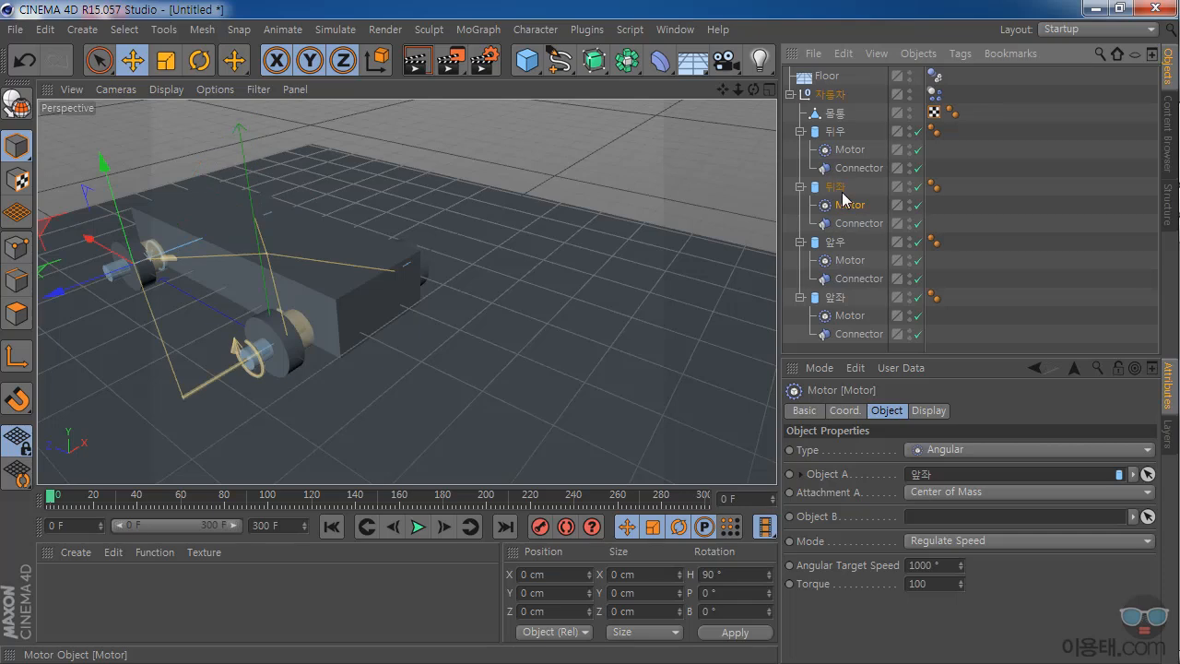
pyautogui.click(850, 260)
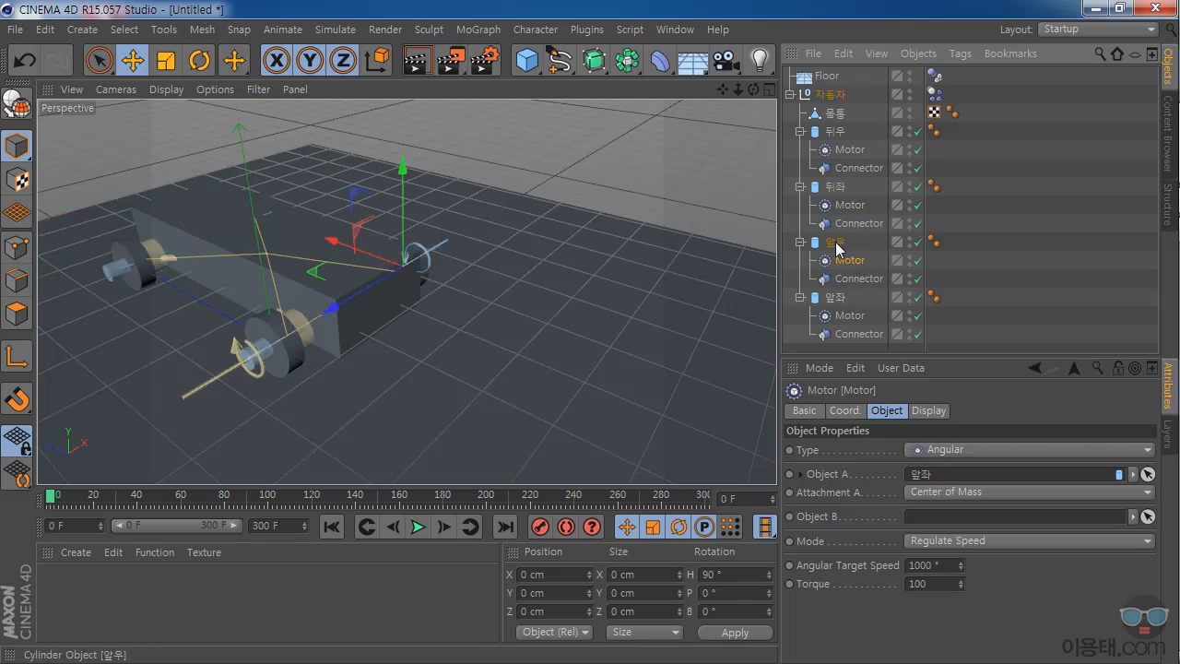
pyautogui.moveTo(939, 477); pyautogui.dragTo(949, 480)
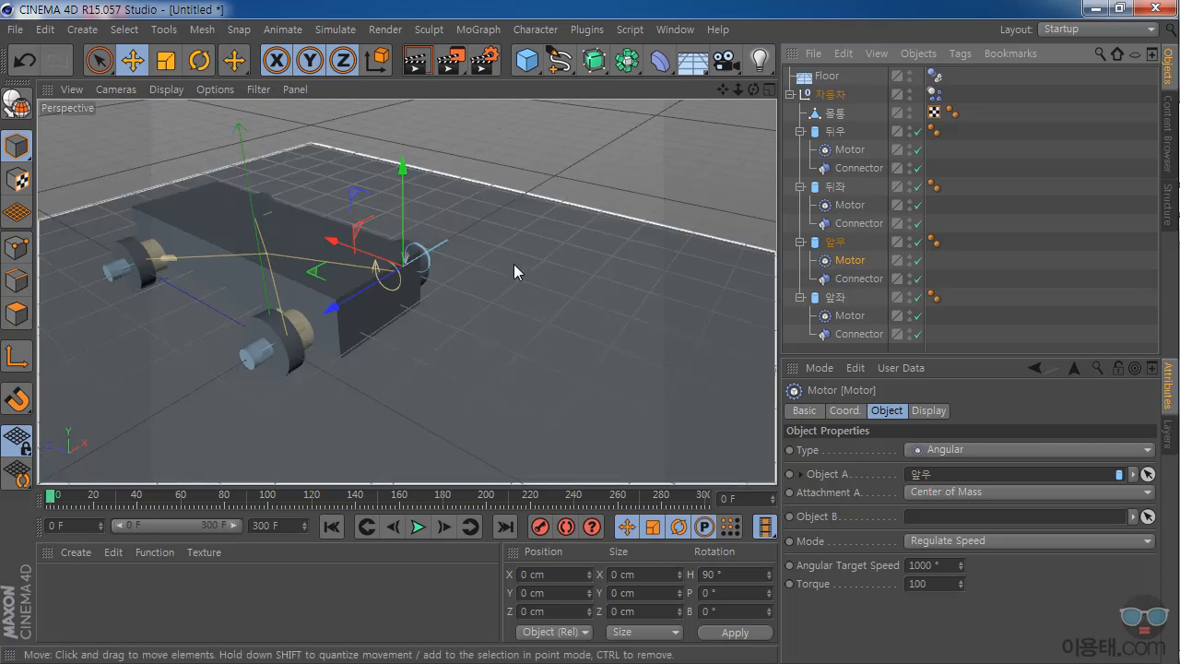
# Set the viewport display to Gouraud Shading (Lines) and play the simulation to watch the wheels turn.
pyautogui.moveTo(753, 89)
pyautogui.mouseDown()
pyautogui.moveTo(770, 184)
pyautogui.moveTo(751, 88)
pyautogui.moveTo(734, 98)
pyautogui.moveTo(753, 87)
pyautogui.moveTo(753, 60)
pyautogui.moveTo(753, 73)
pyautogui.mouseUp()
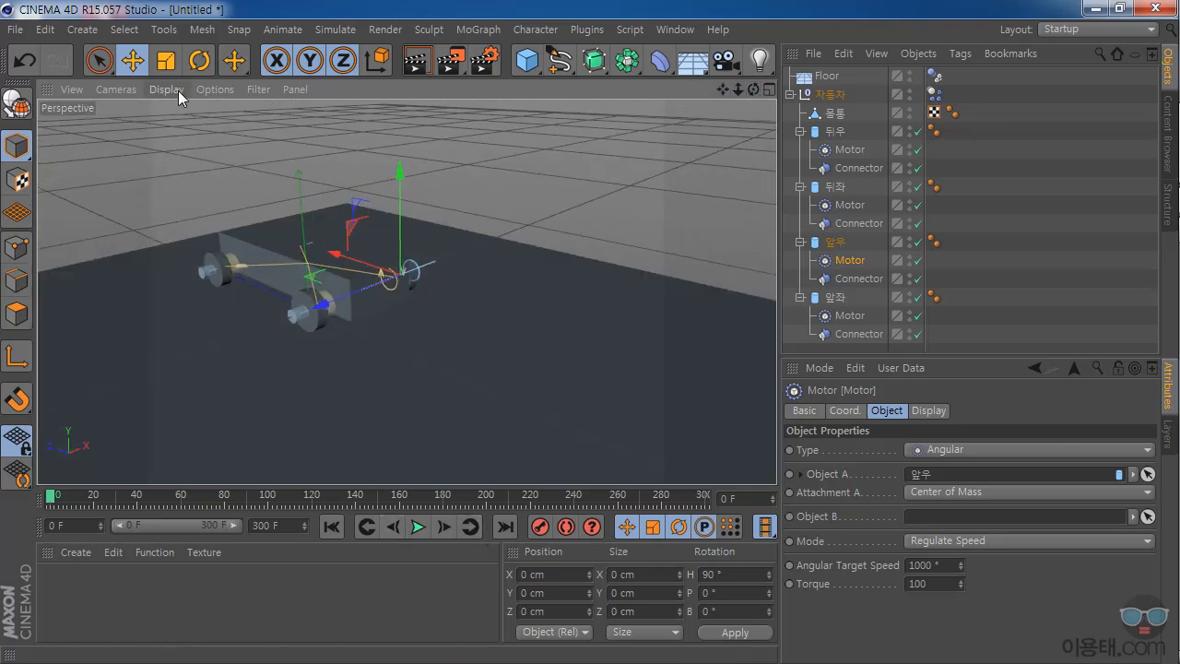
pyautogui.click(175, 90)
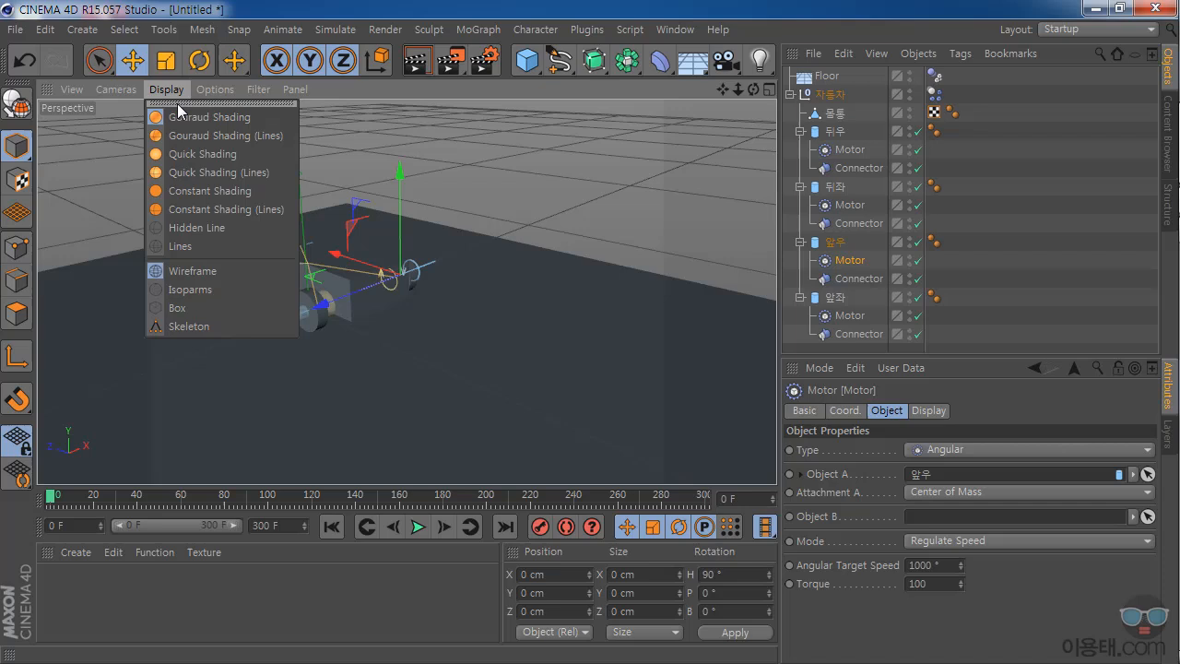
pyautogui.click(258, 137)
pyautogui.scroll(2, 341, 295)
pyautogui.click(418, 527)
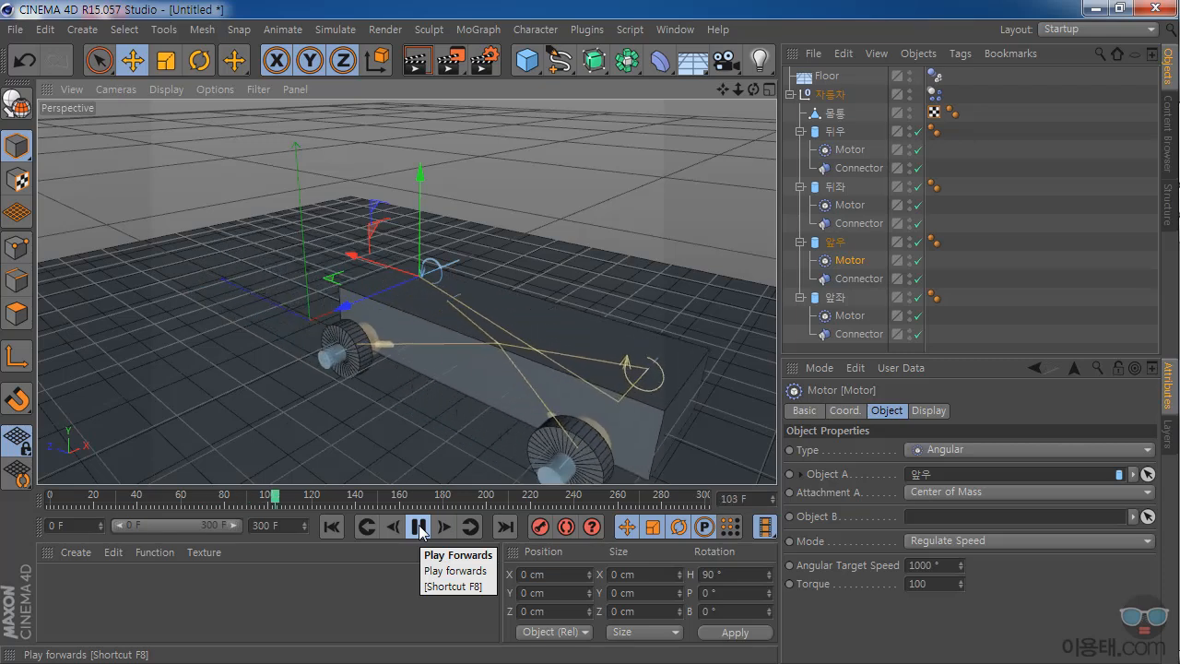
# Stop and rewind the simulation, and check the object properties of the 앞우 wheel's connector and motor.
pyautogui.click(420, 528)
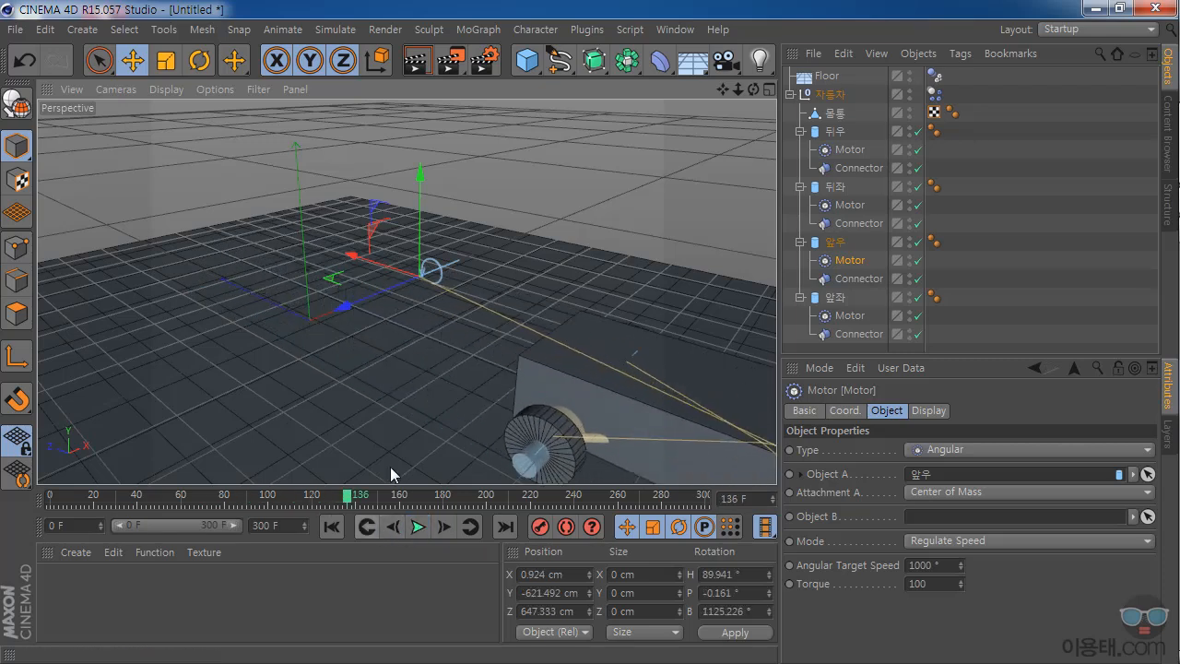
pyautogui.click(331, 527)
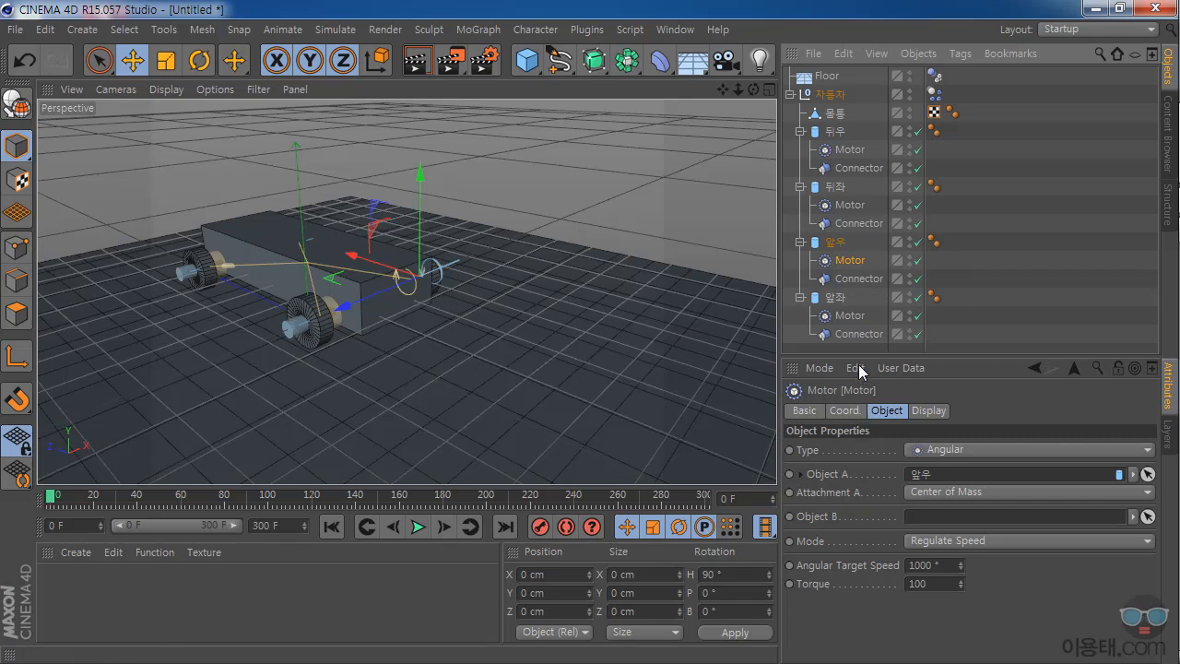
pyautogui.click(859, 278)
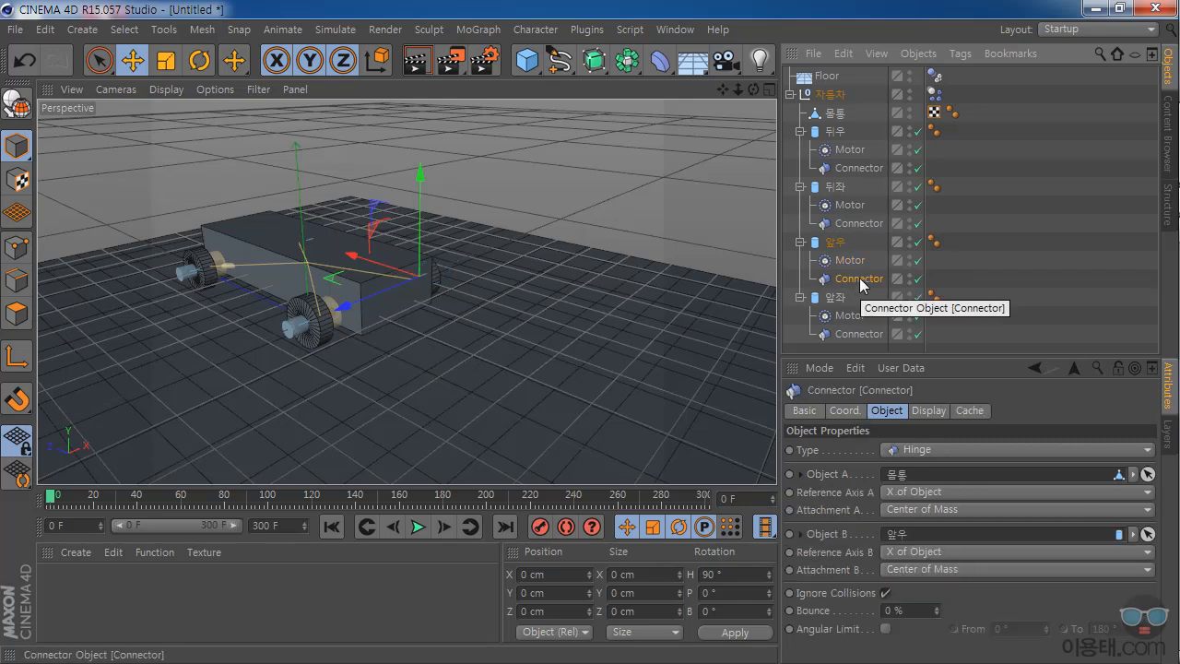
pyautogui.click(851, 262)
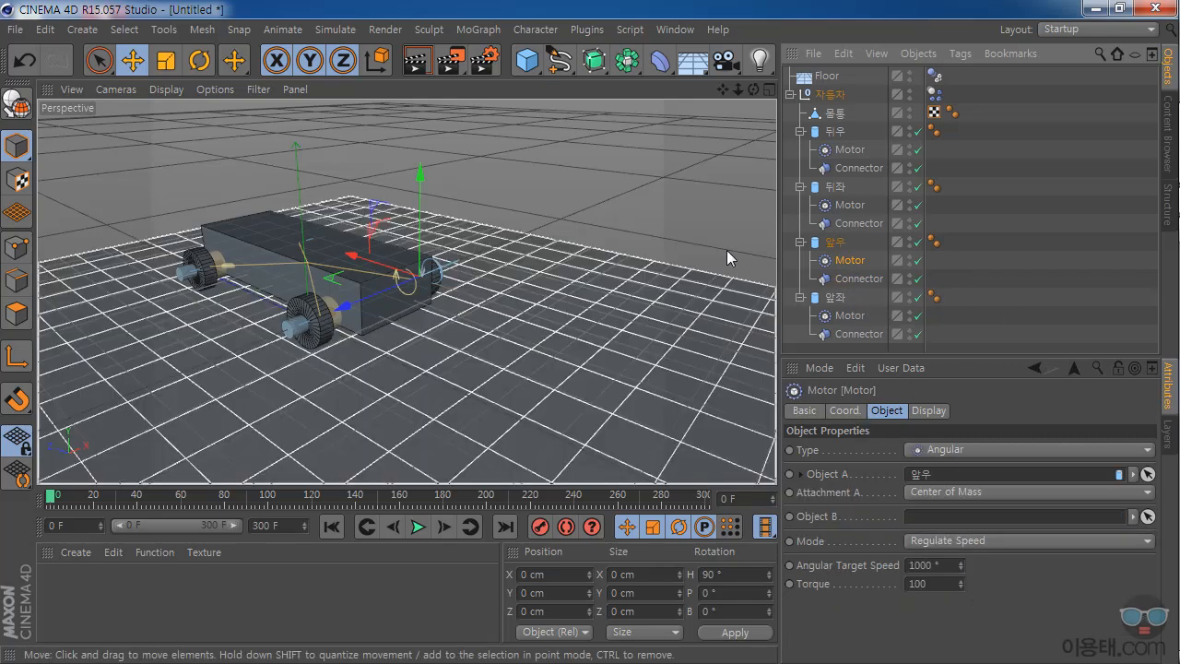
# Replay the simulation briefly from the vehicle's front side and rewind to the start.
pyautogui.moveTo(753, 89)
pyautogui.mouseDown()
pyautogui.moveTo(677, 89)
pyautogui.moveTo(662, 110)
pyautogui.moveTo(765, 103)
pyautogui.mouseUp()
pyautogui.click(418, 527)
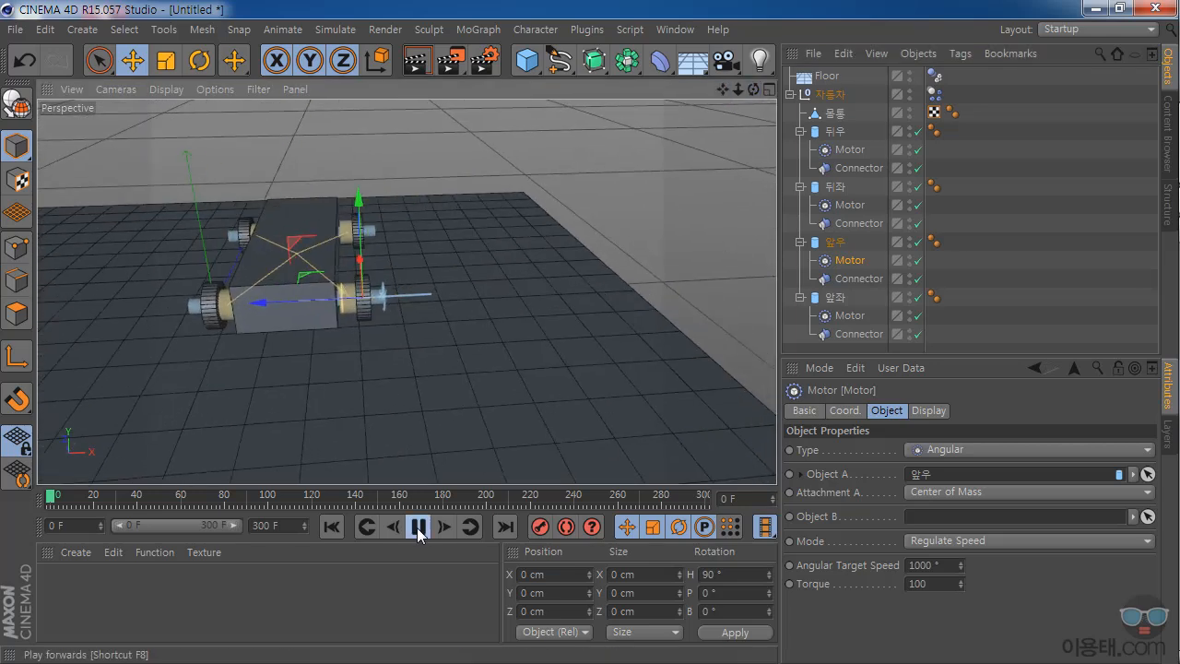
pyautogui.click(332, 527)
# Compare the object properties of the 앞우 and 앞좌 motors and the 앞우 connector.
pyautogui.moveTo(867, 365); pyautogui.dragTo(868, 435)
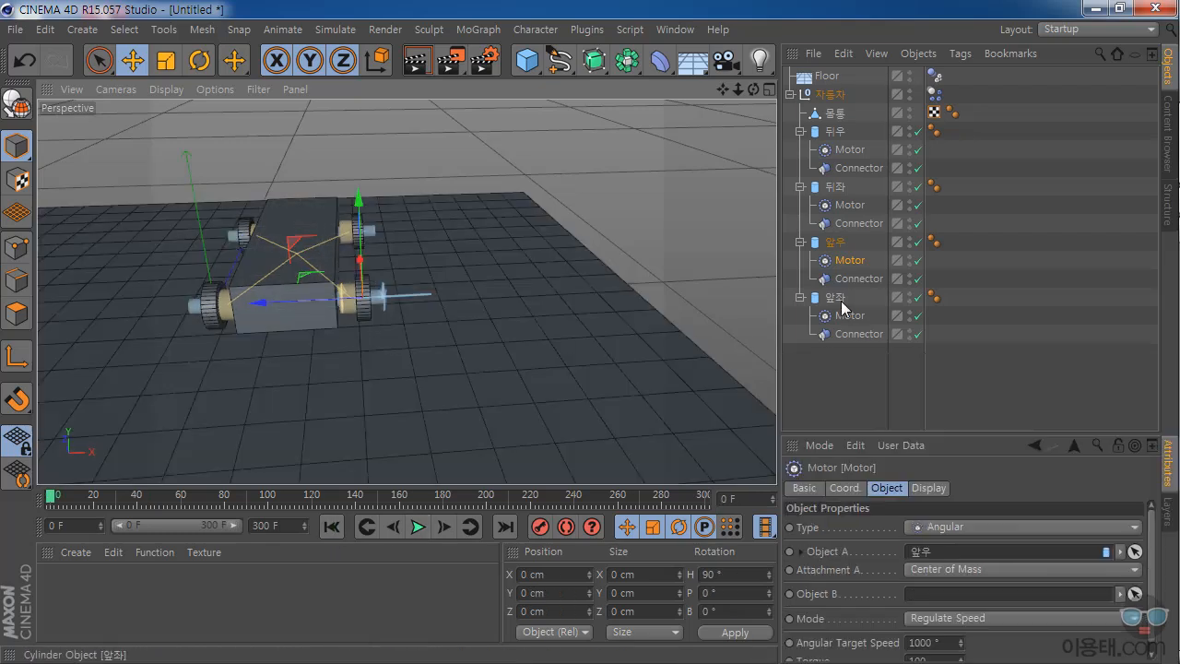
pyautogui.click(839, 297)
pyautogui.click(849, 262)
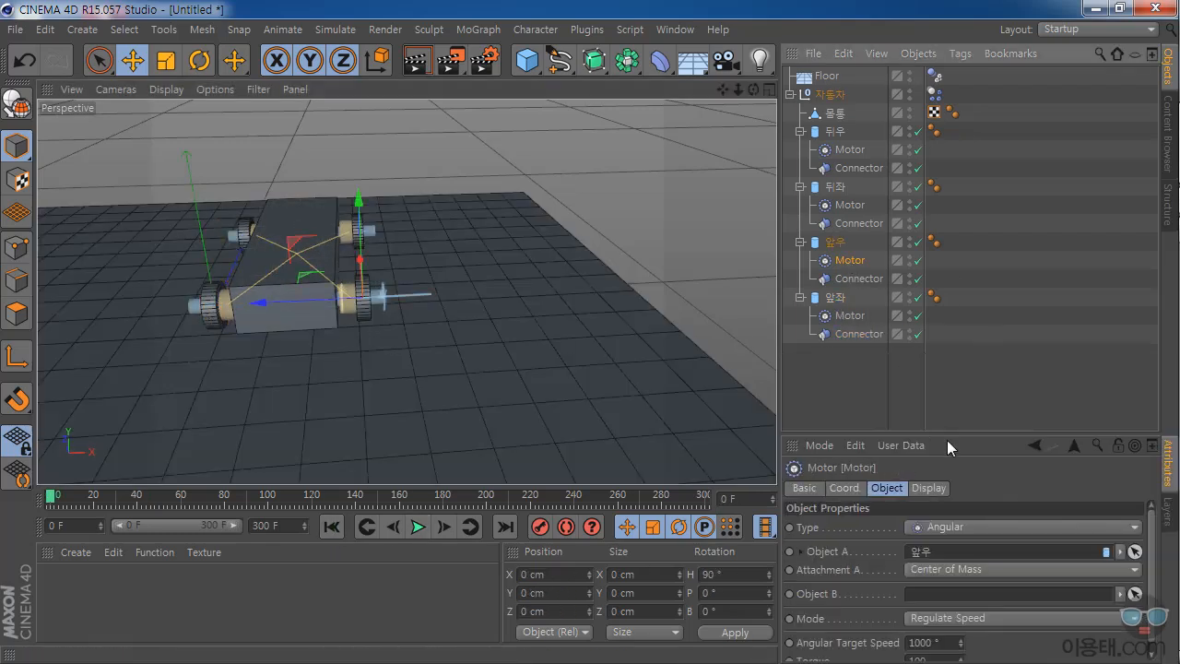
pyautogui.moveTo(953, 430); pyautogui.dragTo(950, 372)
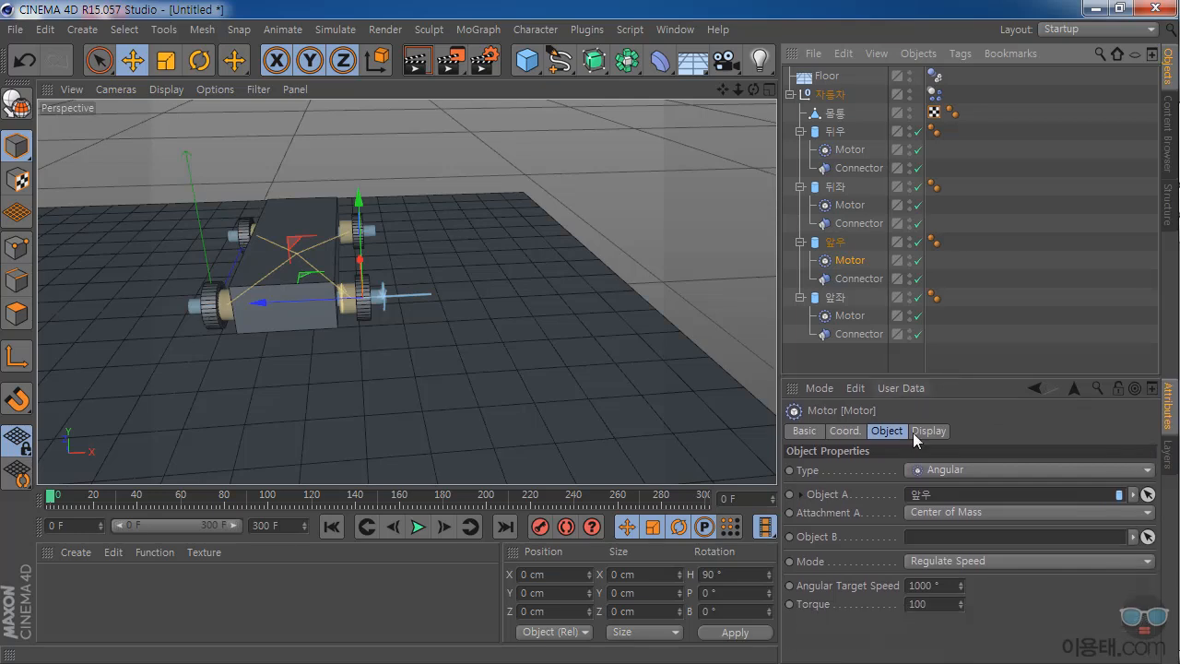
pyautogui.click(851, 318)
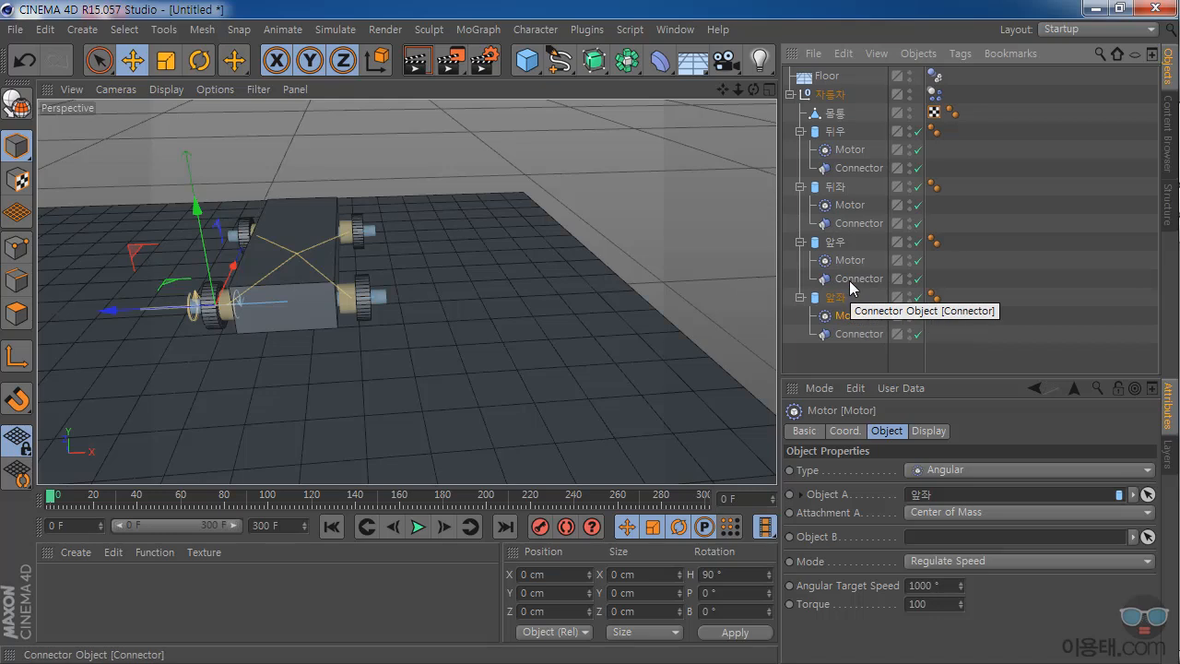
pyautogui.click(853, 280)
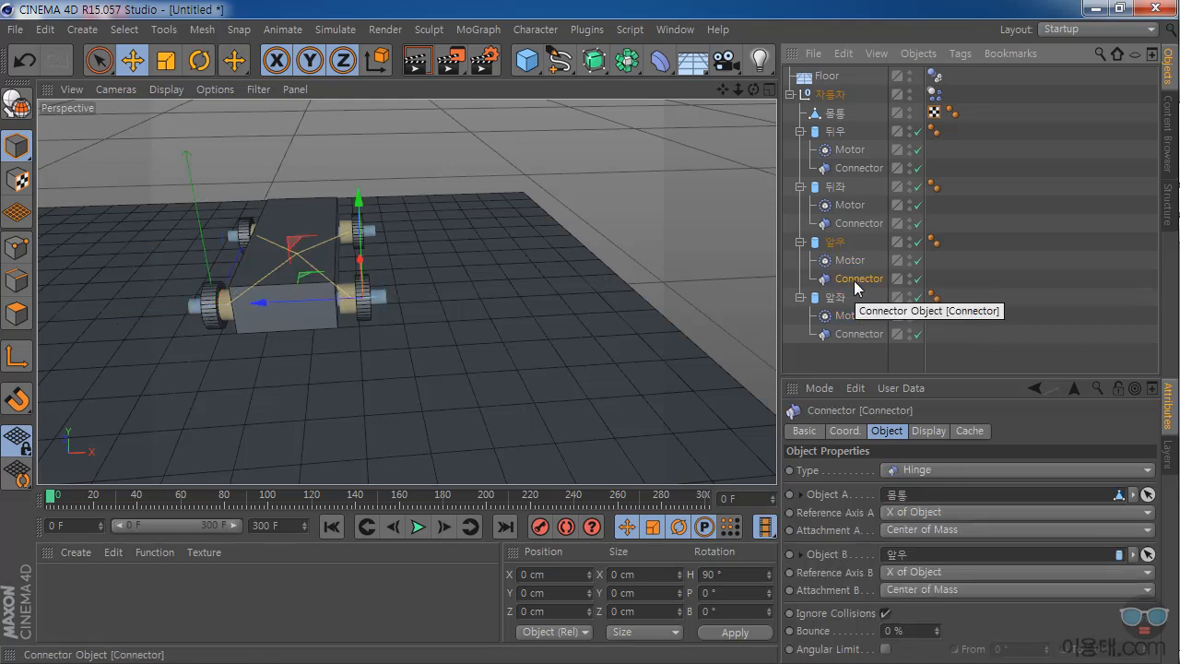
pyautogui.click(850, 261)
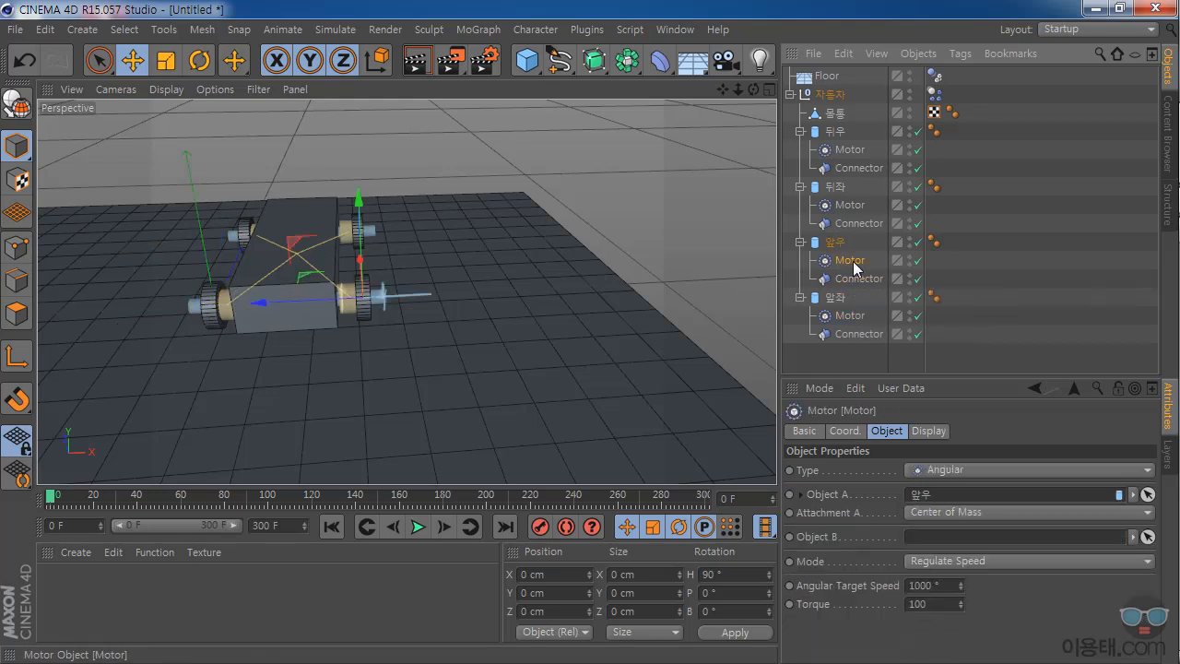
# Examine the 뒤좌 connector, the object properties of both rear wheel motors, and the 뒤좌 motor's coordinates.
pyautogui.click(840, 249)
pyautogui.click(849, 224)
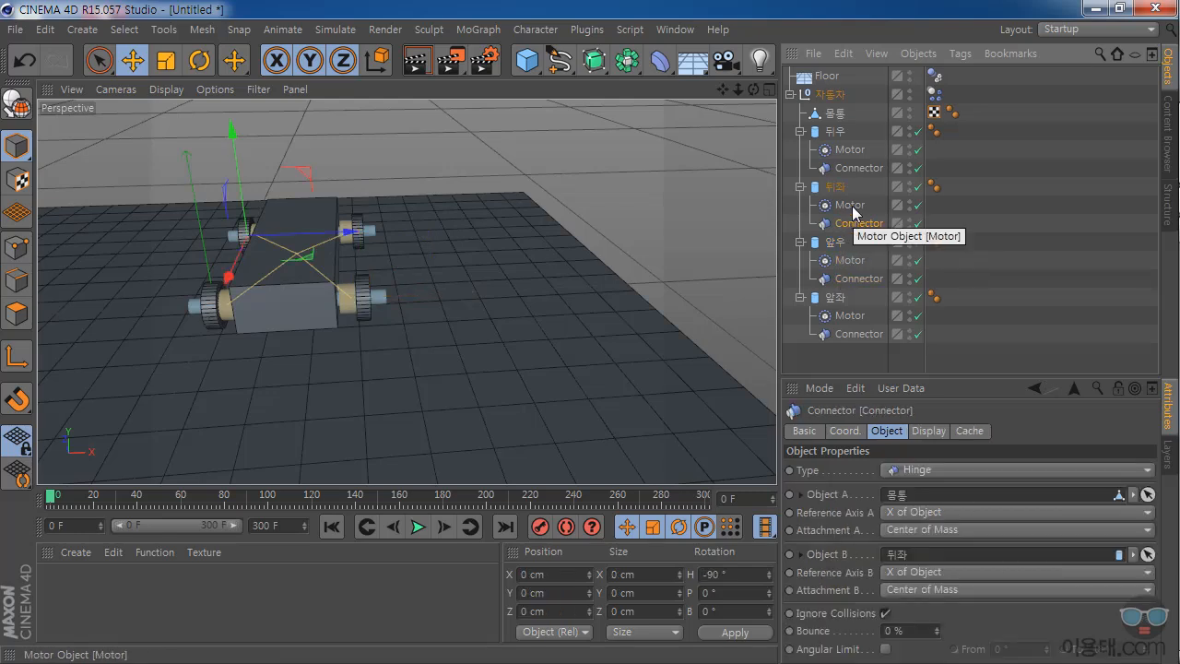
pyautogui.click(852, 207)
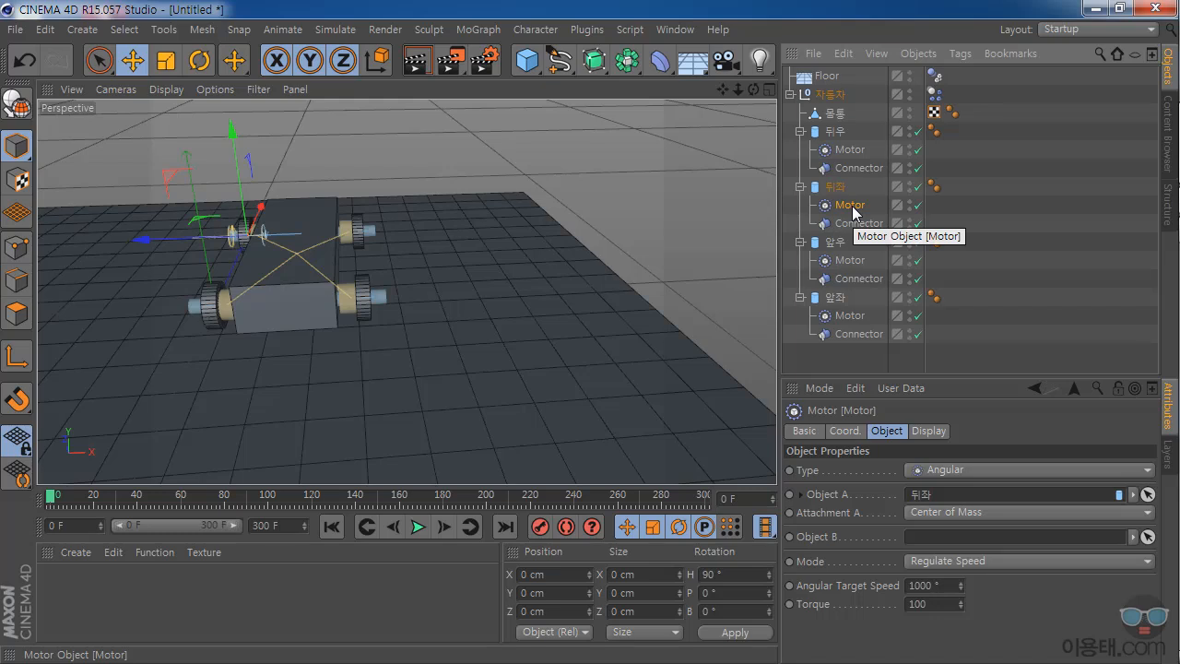
pyautogui.click(847, 153)
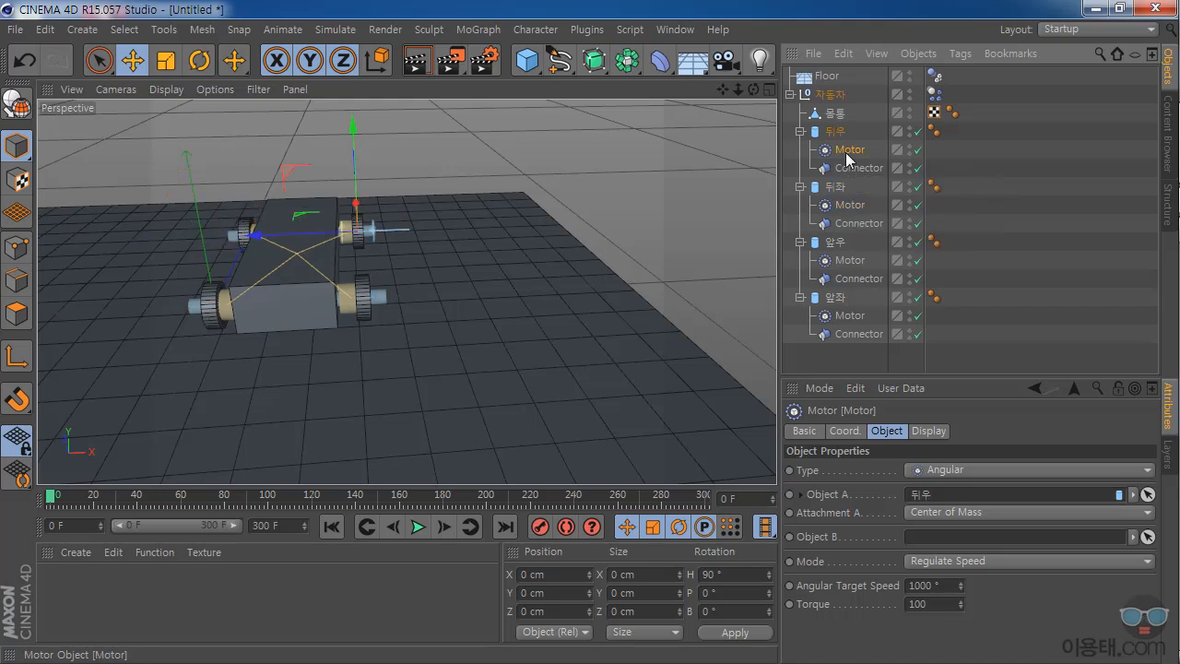
pyautogui.click(849, 207)
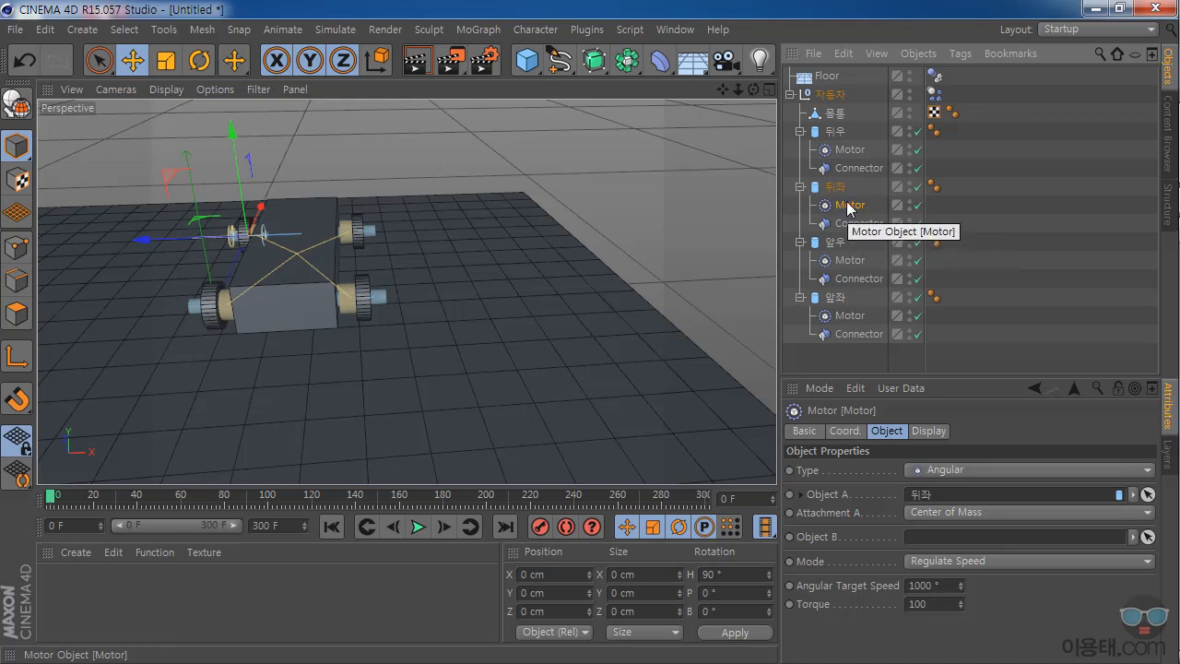
pyautogui.click(844, 431)
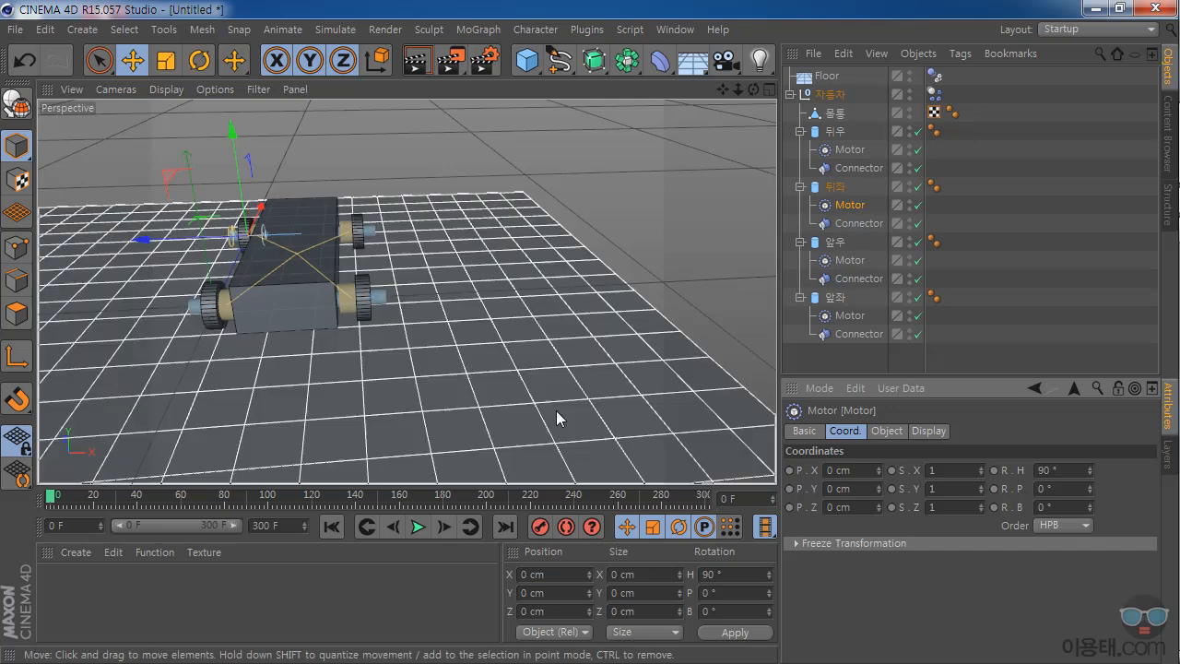
# Delete the motor under the 앞우 wheel.
pyautogui.moveTo(755, 89); pyautogui.dragTo(408, 295)
pyautogui.click(853, 264)
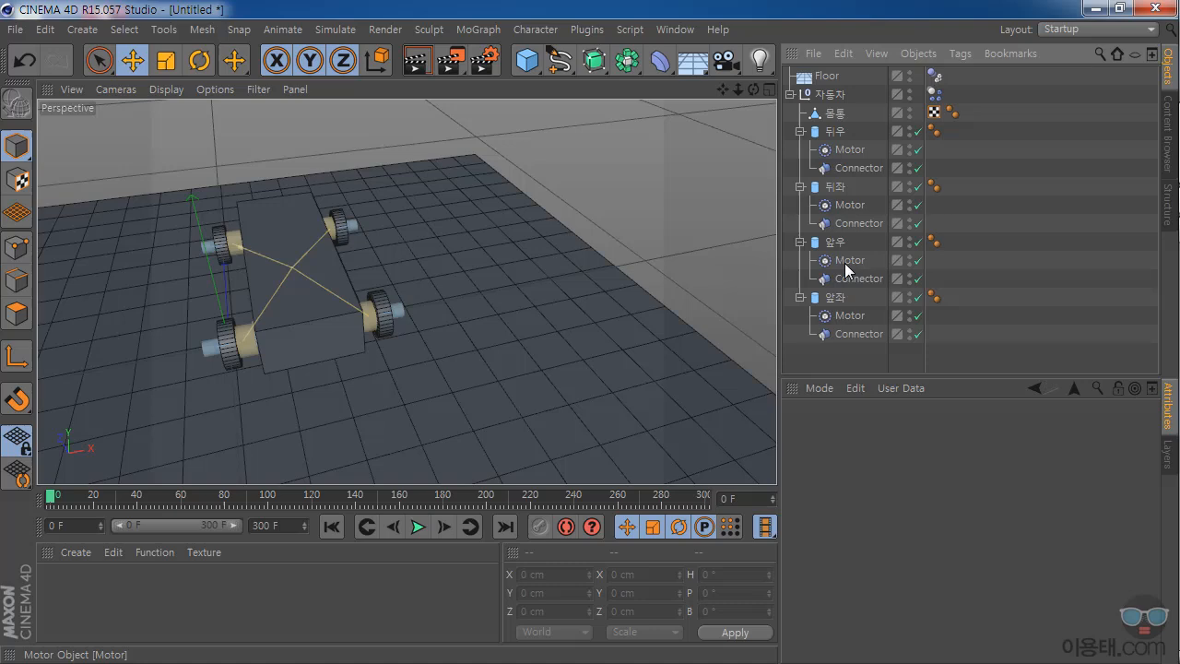
pyautogui.click(844, 263)
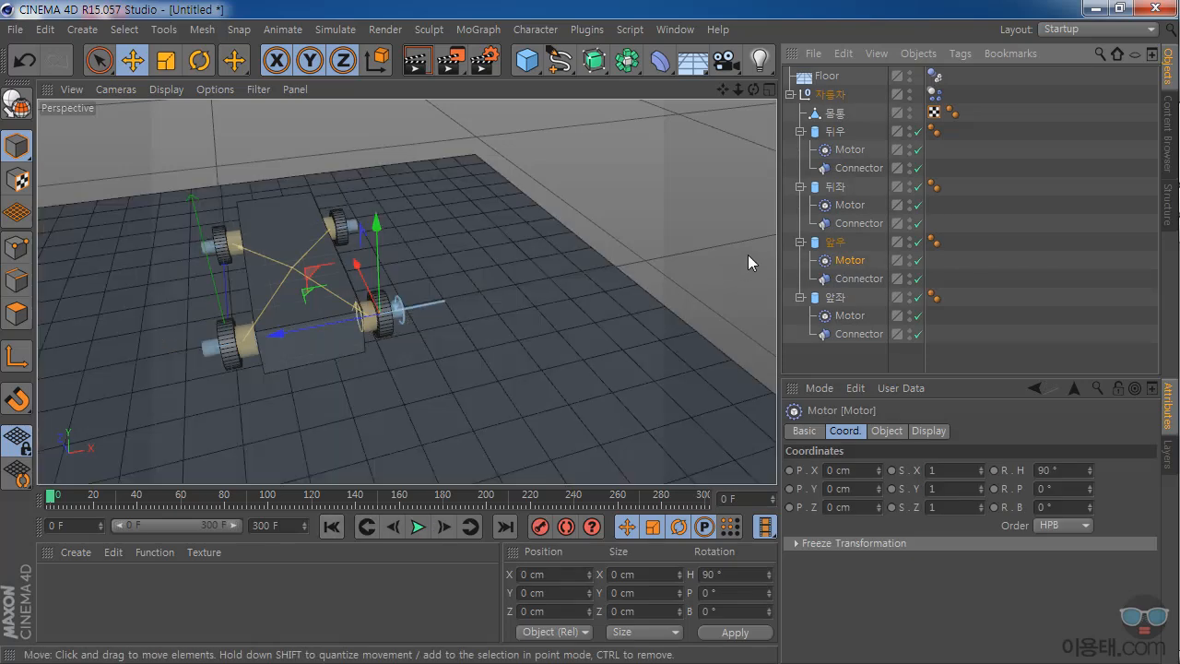
pyautogui.press('Delete')
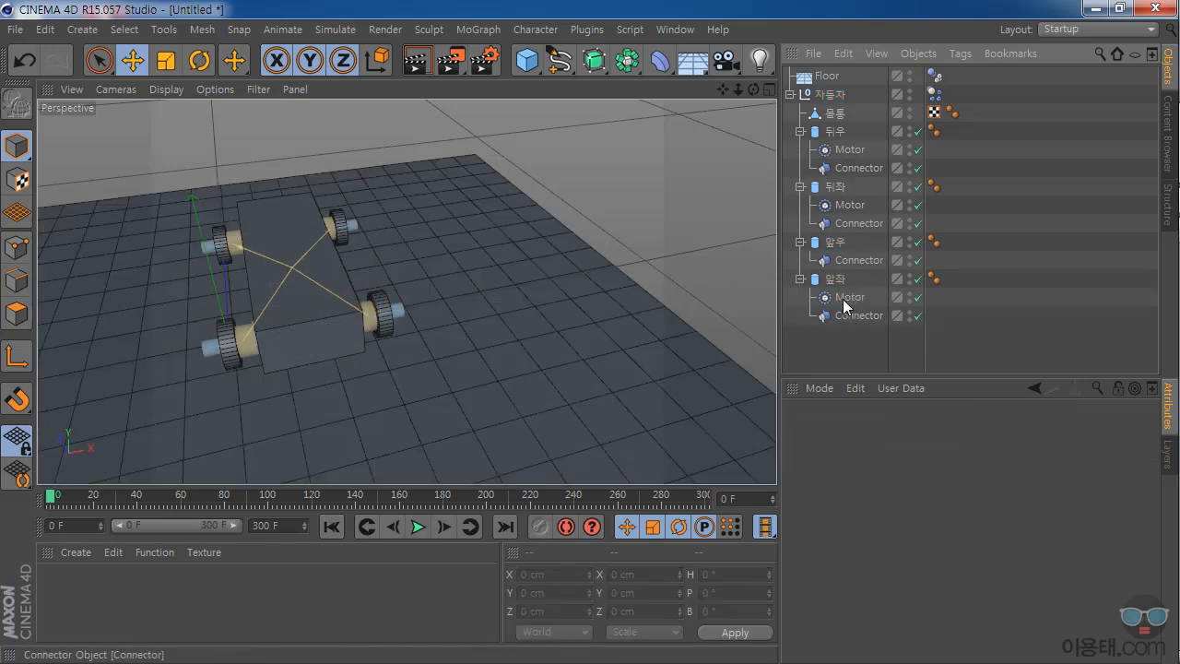
# Copy the 앞좌 wheel's motor into the 앞우 wheel and set the copy's X position to 0 cm.
pyautogui.click(848, 300)
pyautogui.moveTo(845, 247); pyautogui.dragTo(846, 247)
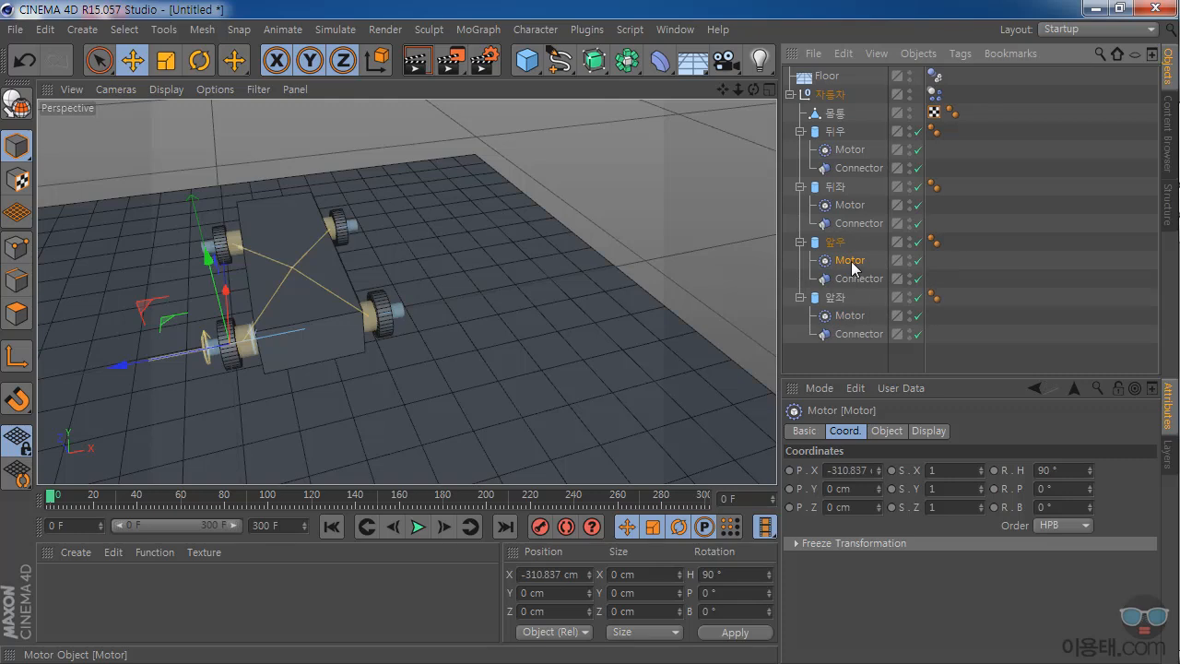
pyautogui.click(852, 474)
pyautogui.write('0')
pyautogui.press('Return')
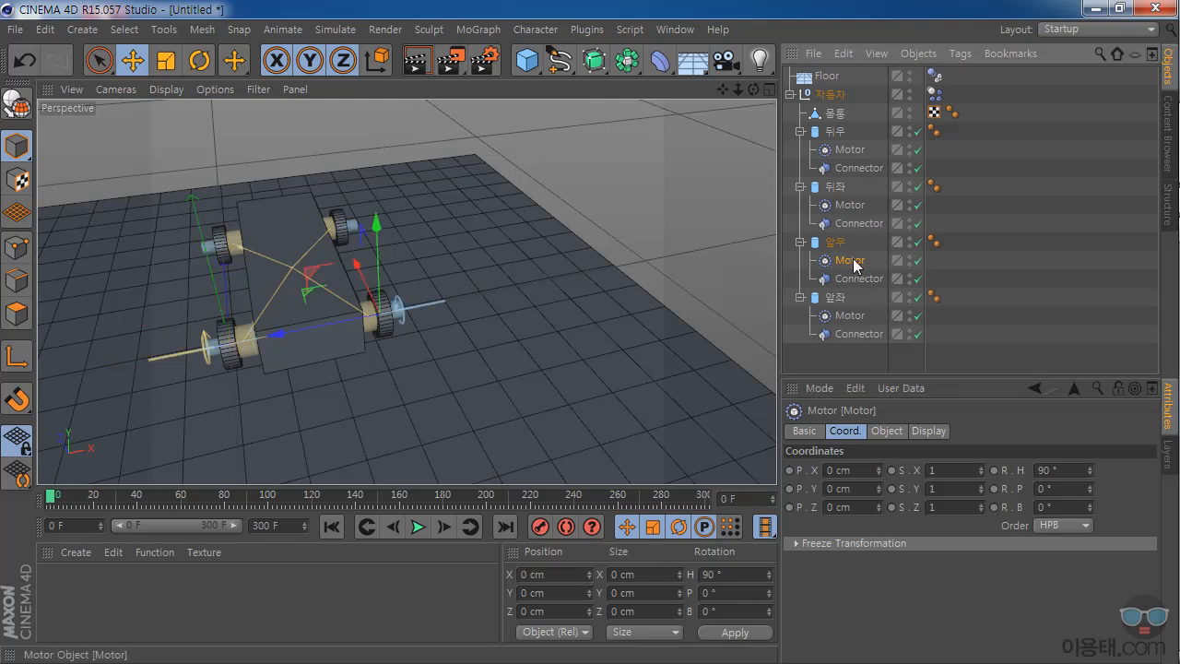
# Set the copied motor's Object A to the 앞우 wheel, and test the simulation before rewinding to the start.
pyautogui.click(887, 432)
pyautogui.moveTo(834, 245); pyautogui.dragTo(927, 502)
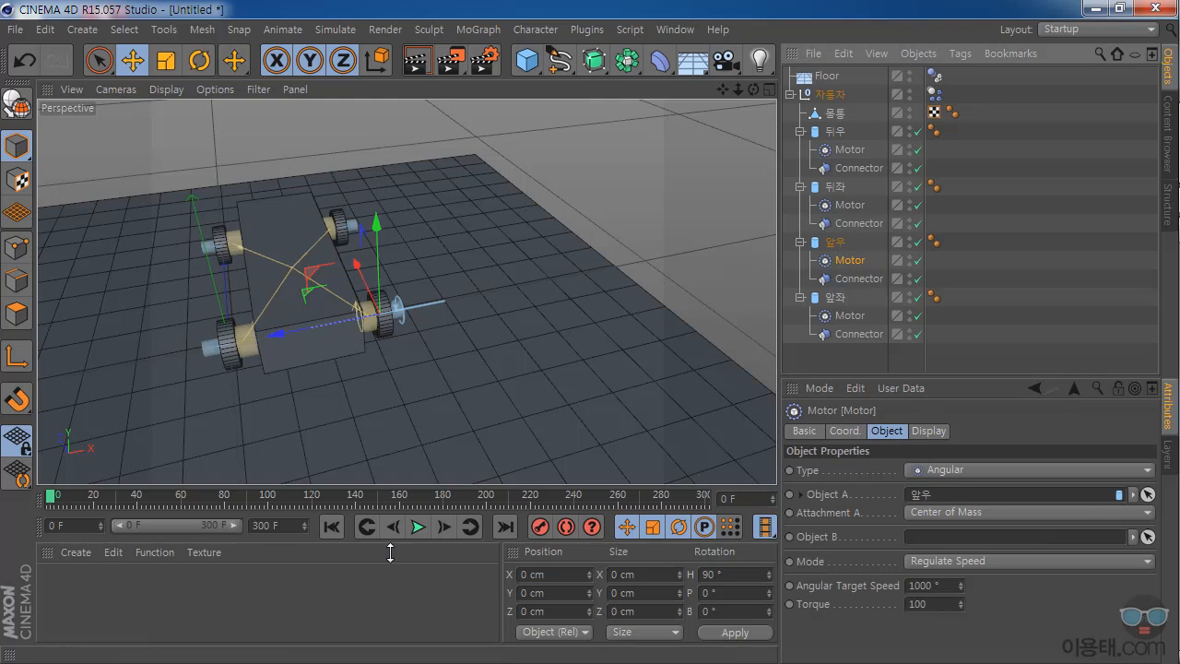
pyautogui.click(419, 531)
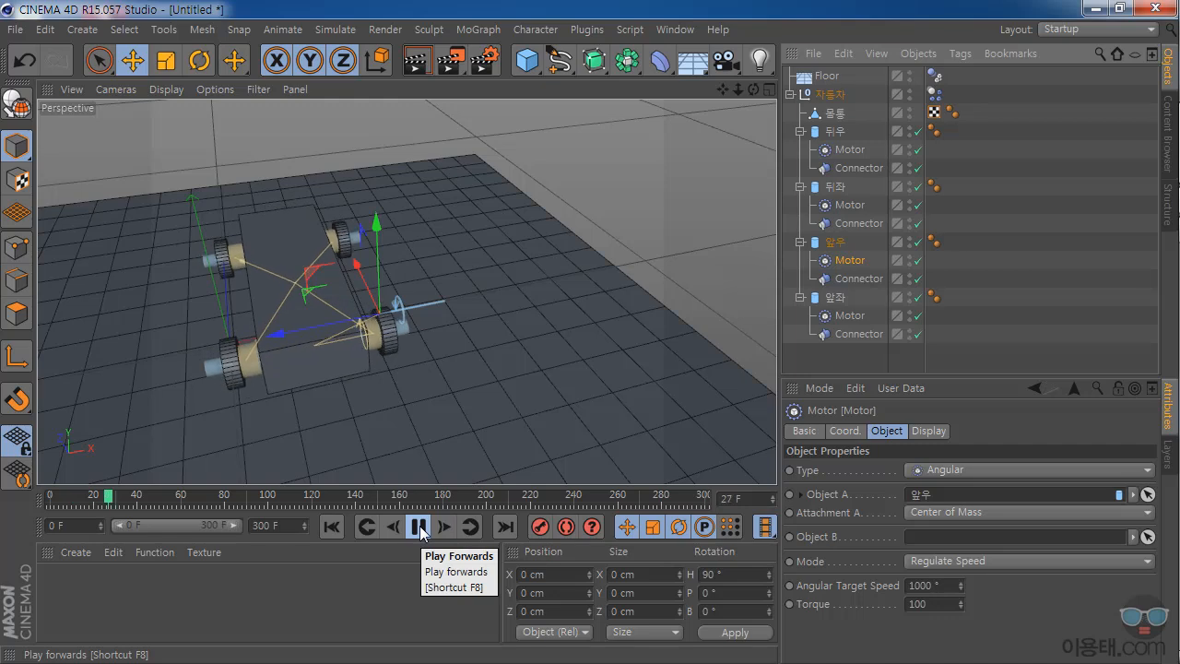
pyautogui.click(419, 526)
pyautogui.click(331, 525)
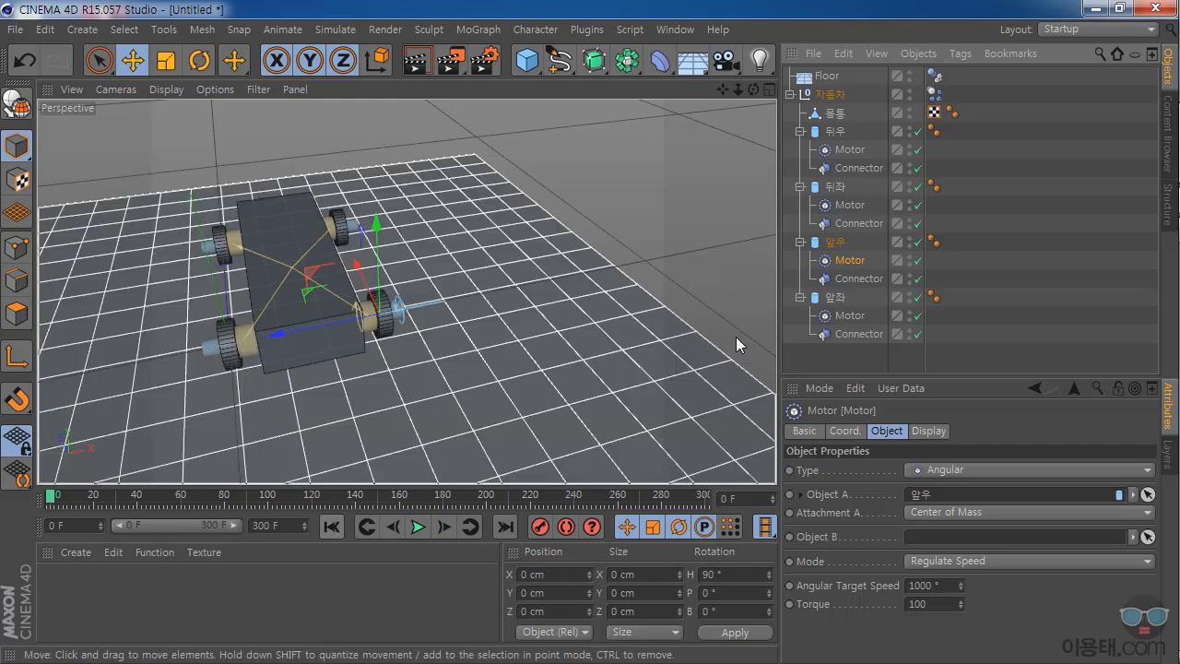
# Play the simulation with the 앞우 connector selected and rewind to the start.
pyautogui.click(853, 280)
pyautogui.click(419, 527)
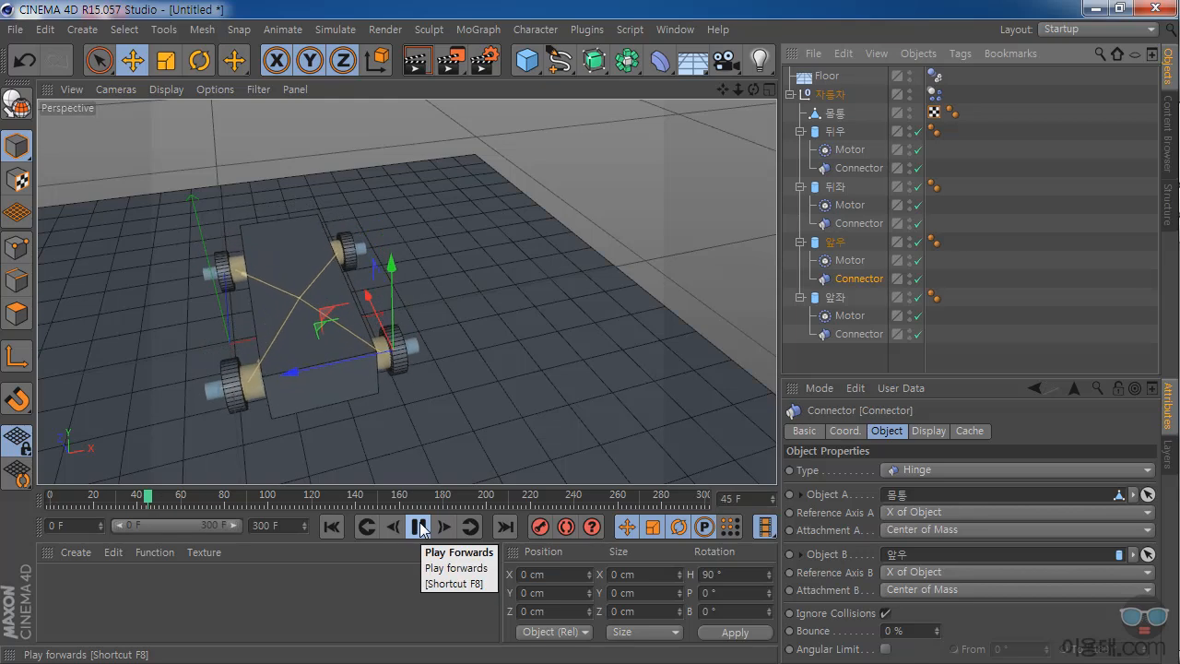
pyautogui.click(419, 526)
pyautogui.click(331, 526)
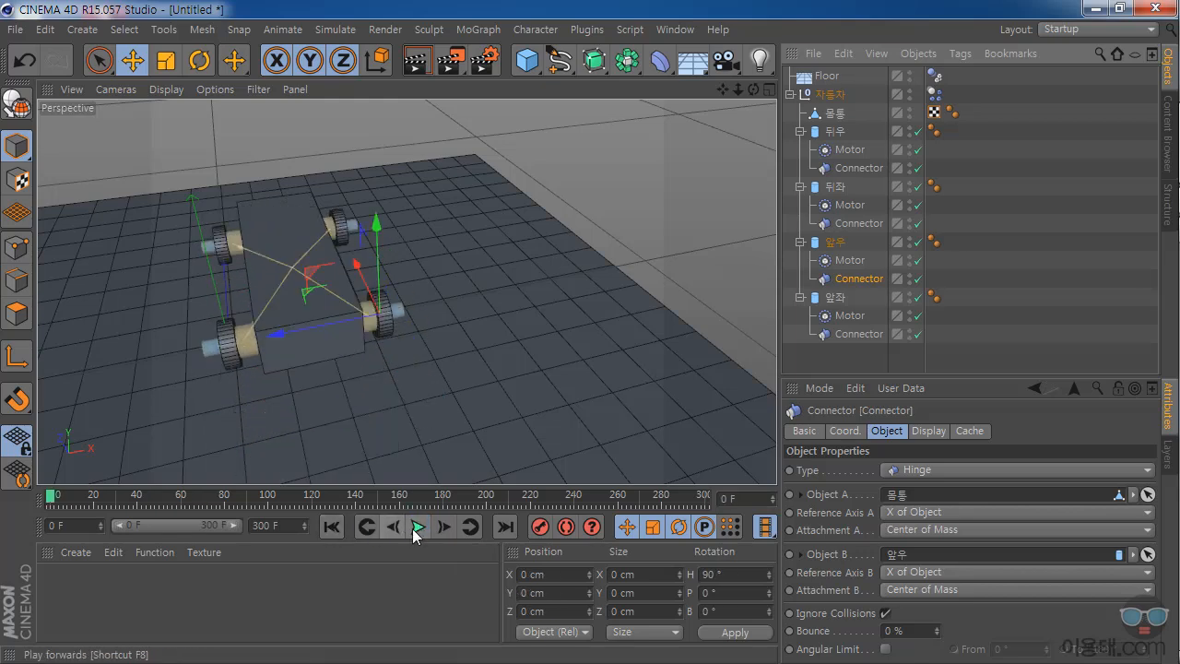
# Tilt the Floor with the Rotate tool to a pitch of about -7.5°.
pyautogui.moveTo(754, 91); pyautogui.dragTo(890, 37)
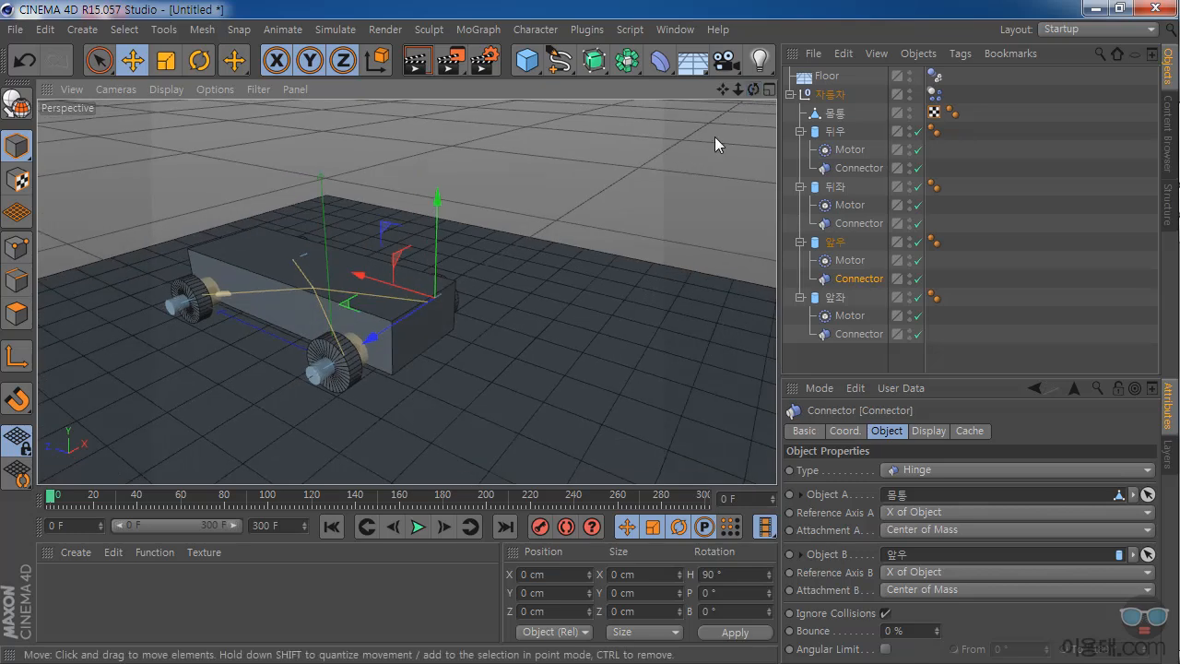
pyautogui.moveTo(720, 90); pyautogui.dragTo(661, 80)
pyautogui.scroll(-6, 407, 292)
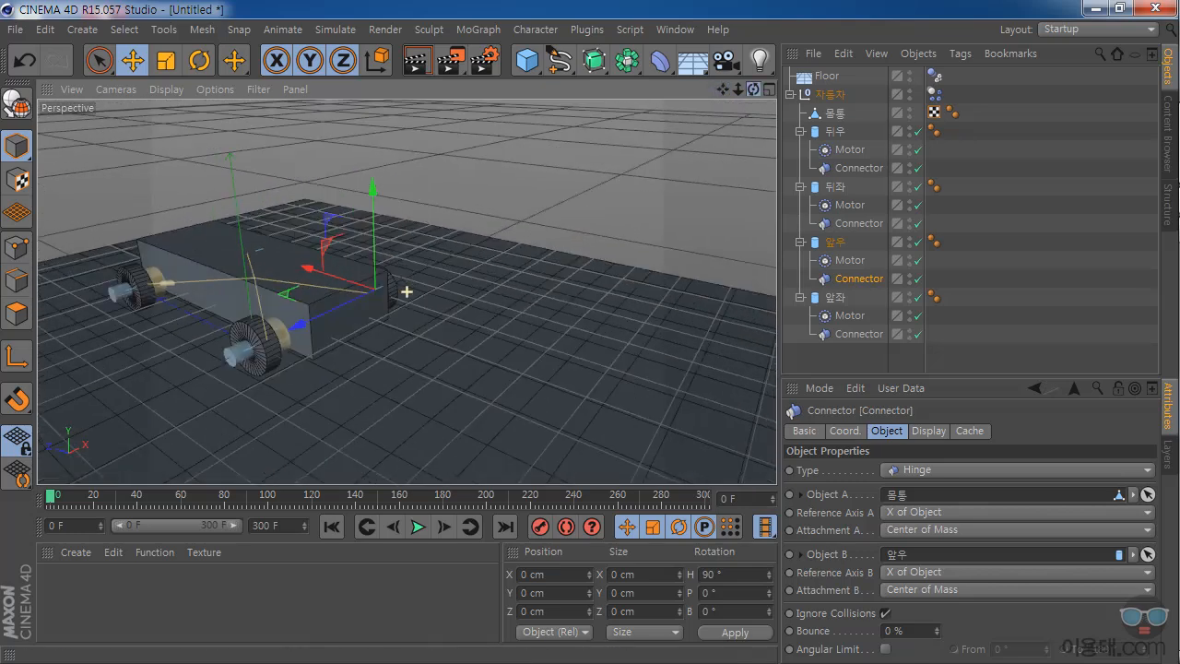
pyautogui.moveTo(722, 89); pyautogui.dragTo(750, 141)
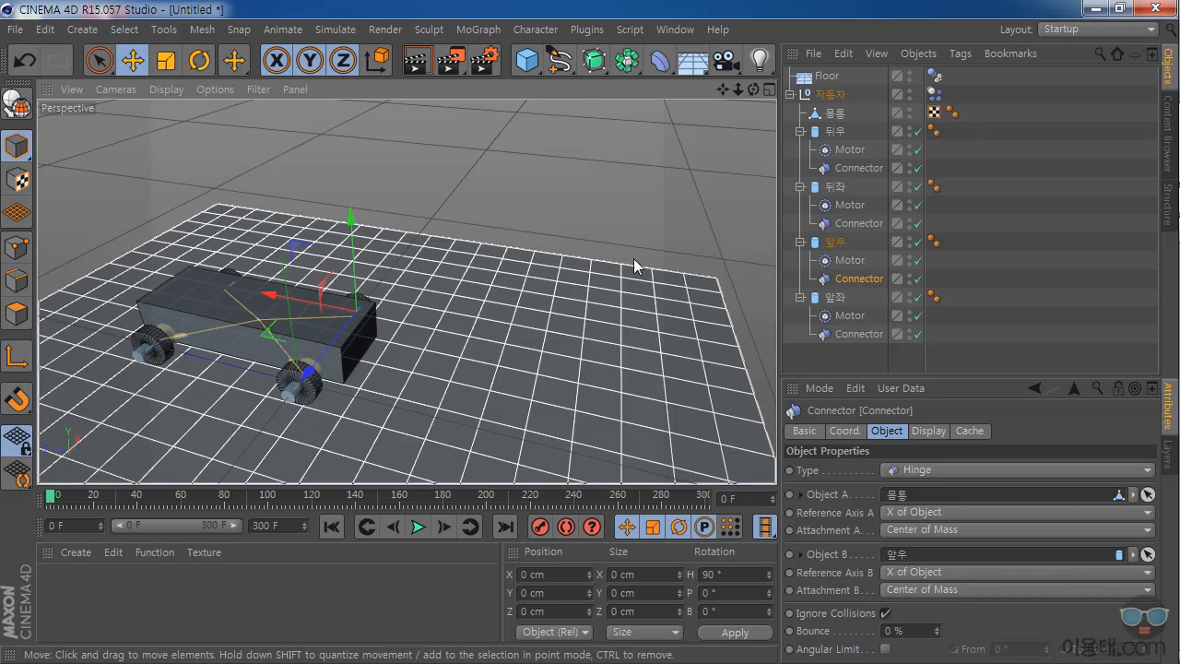
pyautogui.moveTo(853, 387); pyautogui.dragTo(852, 408)
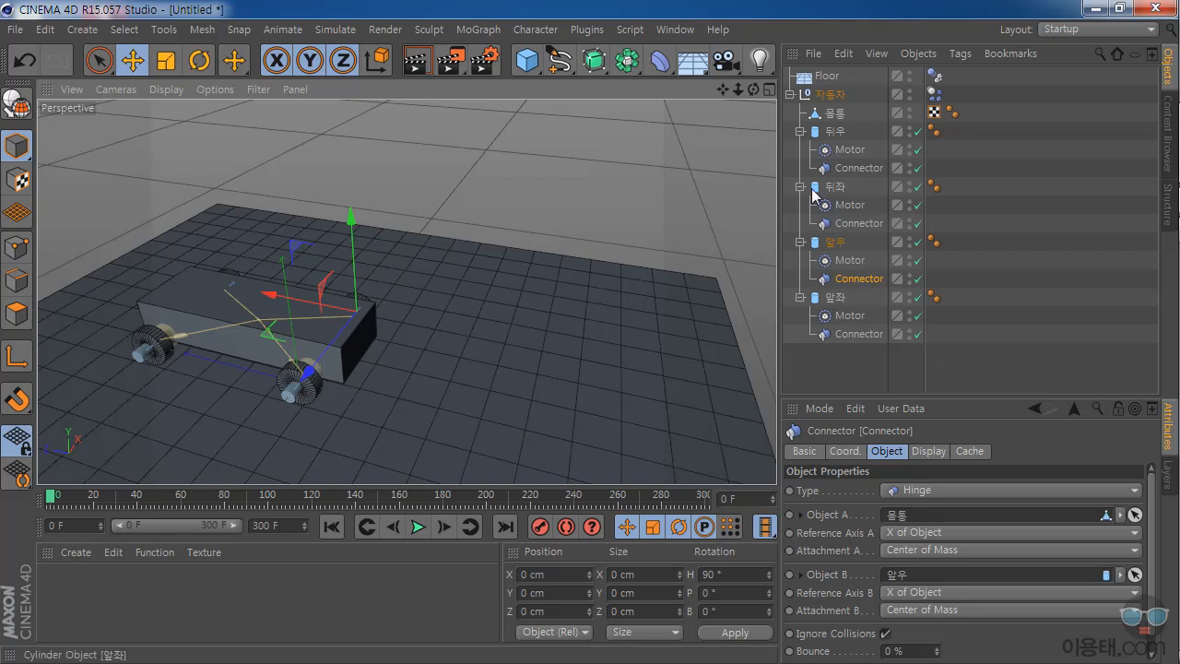
pyautogui.click(828, 75)
pyautogui.moveTo(755, 91); pyautogui.dragTo(702, 56)
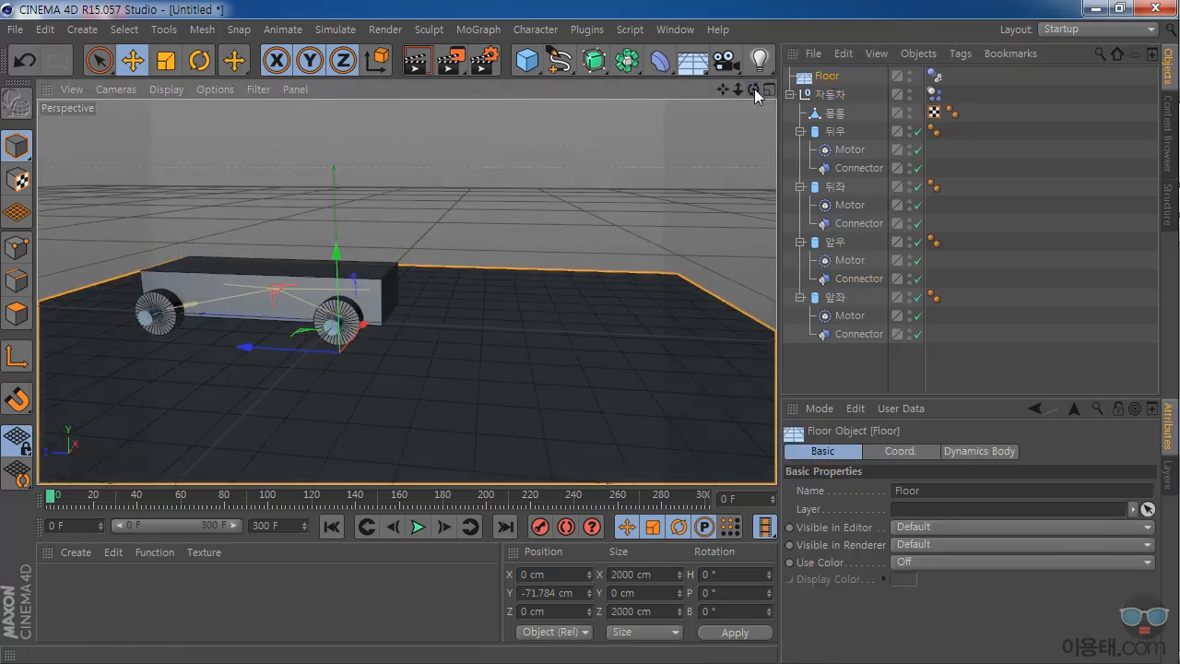
pyautogui.click(199, 60)
pyautogui.moveTo(394, 334); pyautogui.dragTo(391, 322)
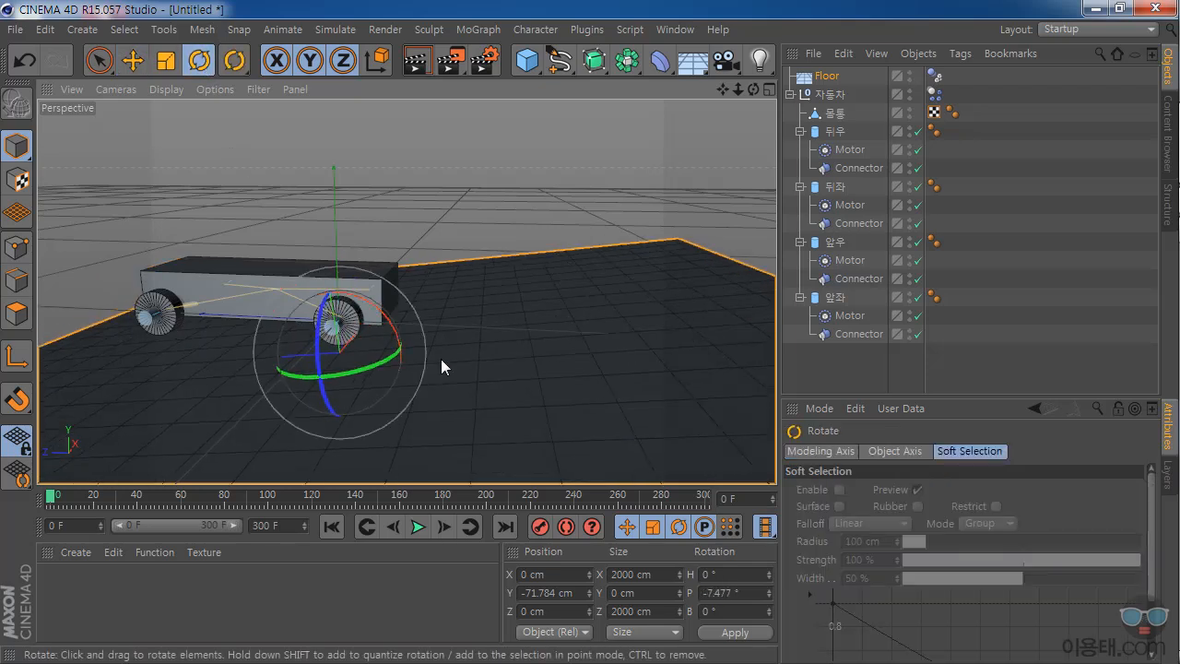
# Frame the vehicle from the side and play the simulation to watch it on the tilted floor.
pyautogui.moveTo(739, 89); pyautogui.dragTo(406, 292)
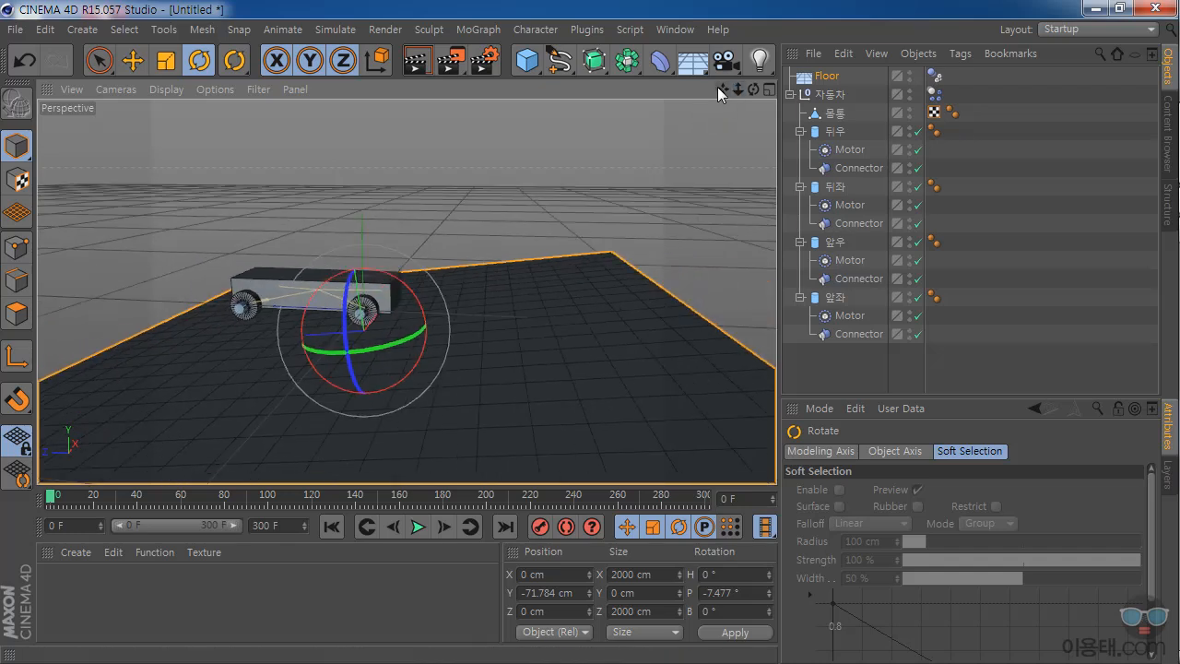
pyautogui.moveTo(722, 89); pyautogui.dragTo(625, 93)
pyautogui.moveTo(761, 89); pyautogui.dragTo(571, 458)
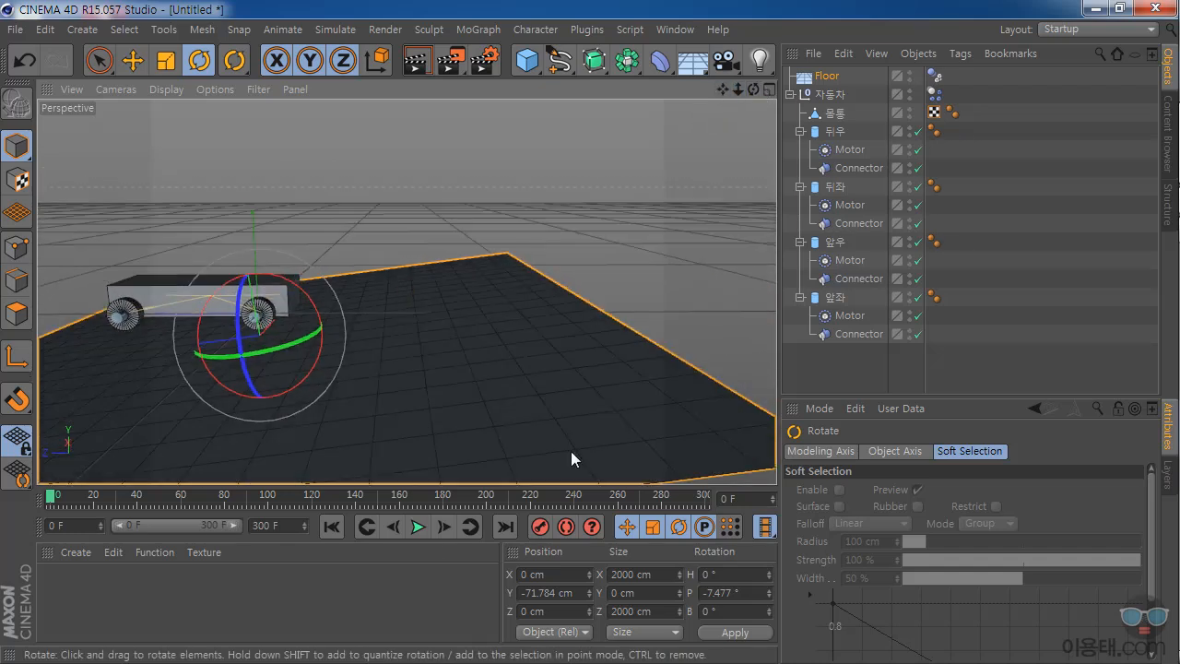
pyautogui.click(418, 528)
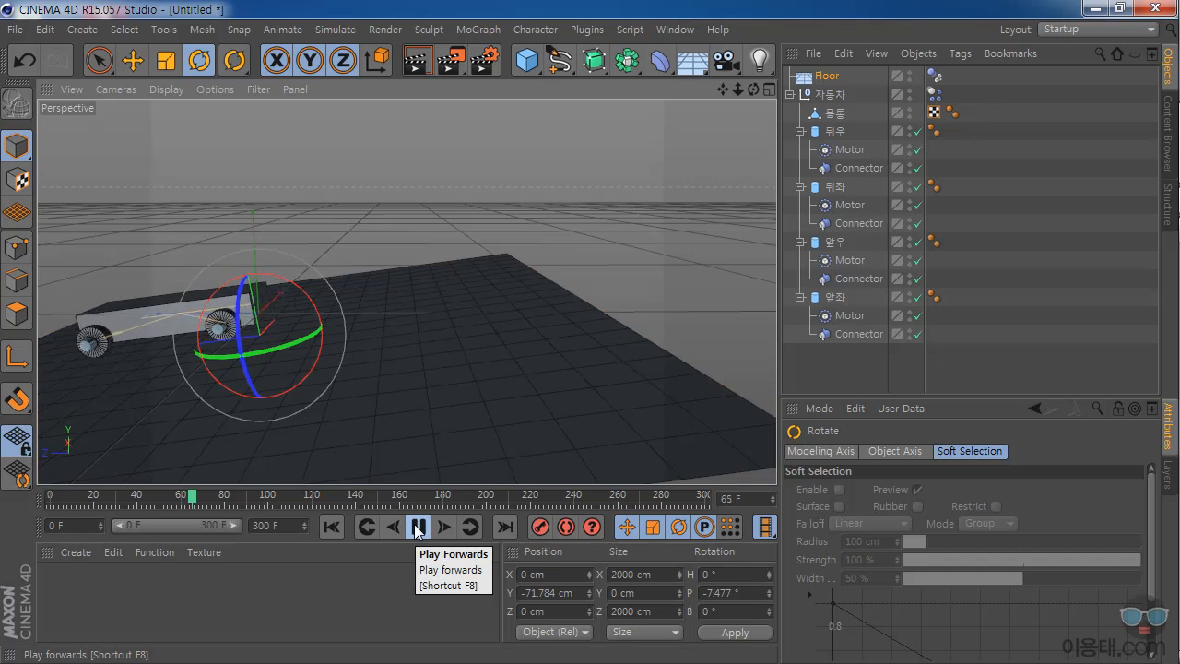
# Stop the playback and set the Torque of all four wheel motors to 1000.
pyautogui.click(418, 527)
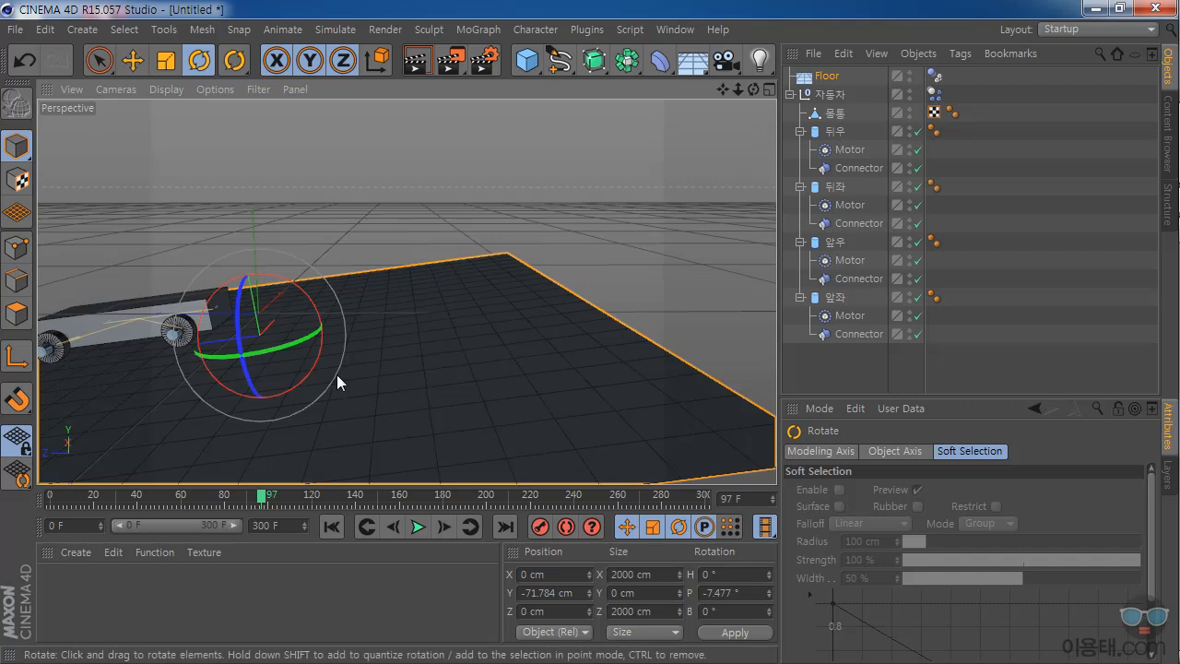
pyautogui.click(850, 153)
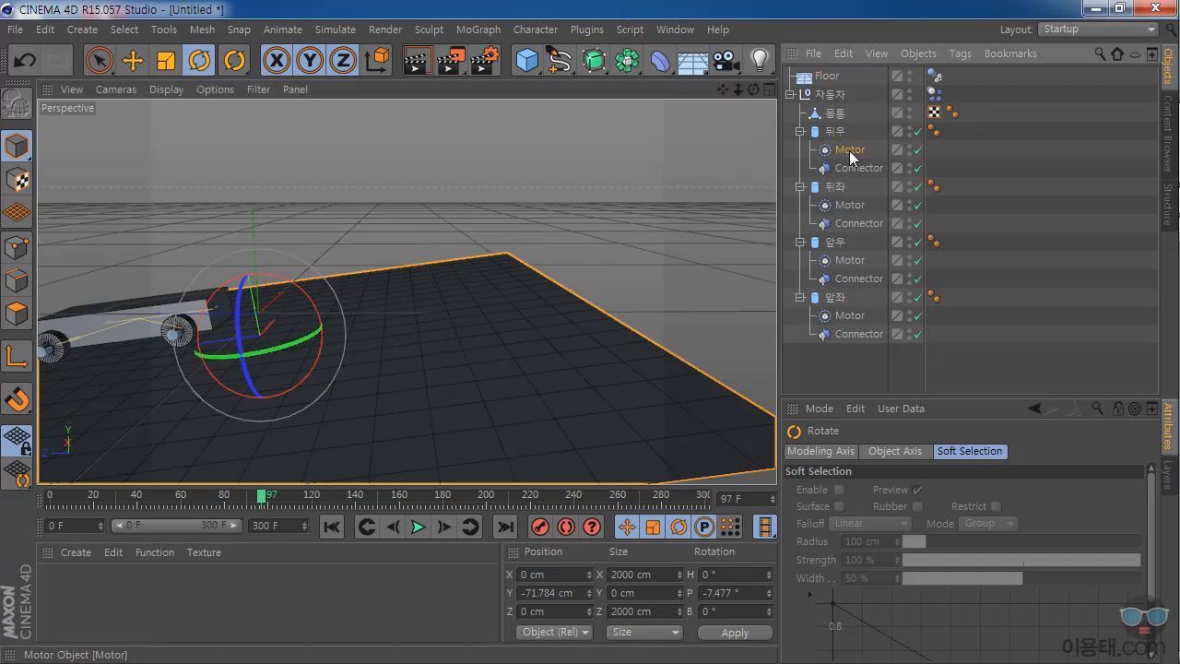
pyautogui.keyDown('ctrl'); pyautogui.click(850, 205); pyautogui.keyUp('ctrl')
pyautogui.keyDown('ctrl'); pyautogui.click(850, 260); pyautogui.keyUp('ctrl')
pyautogui.keyDown('ctrl'); pyautogui.click(849, 314); pyautogui.keyUp('ctrl')
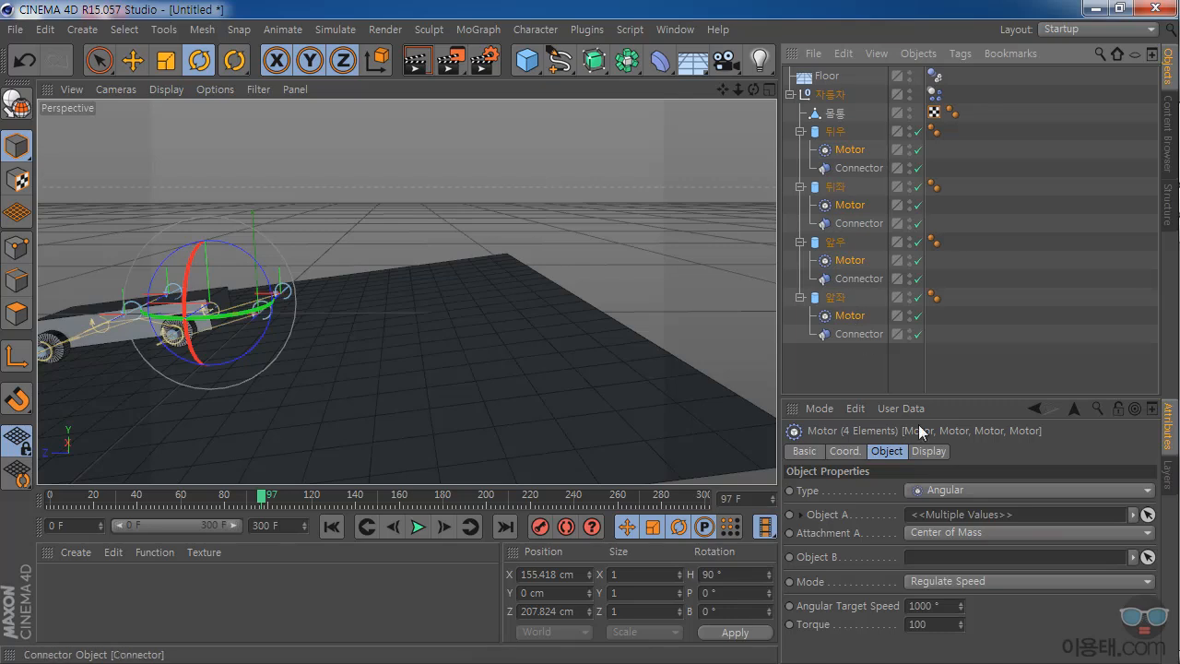
pyautogui.click(949, 633)
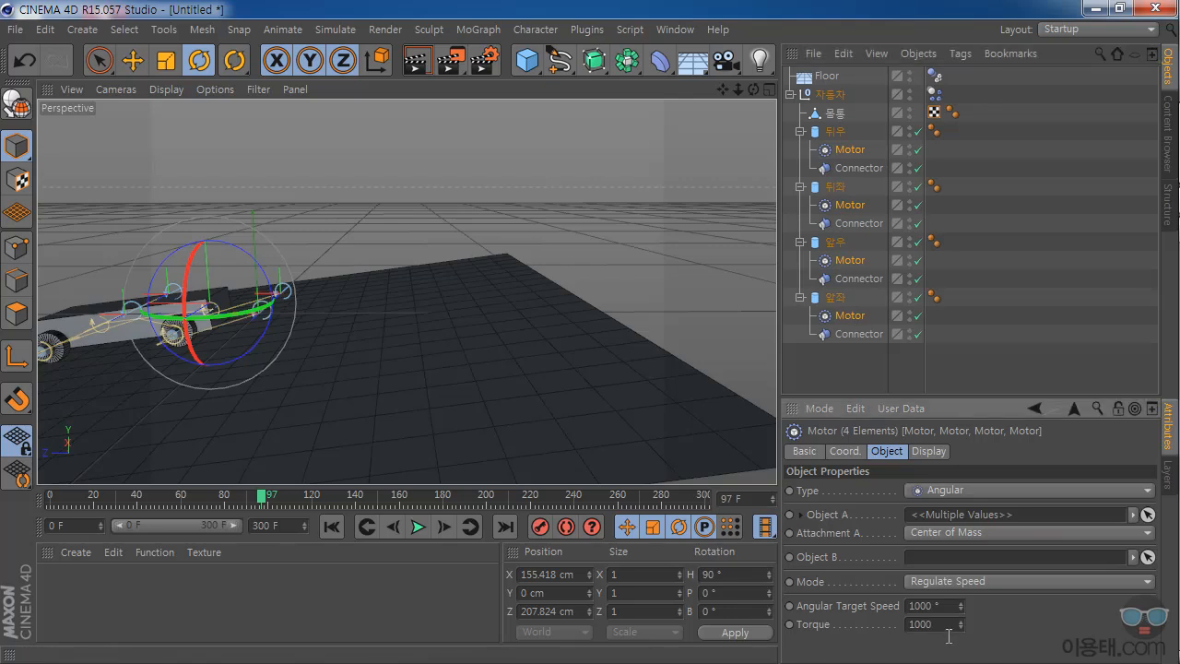
# Play the simulation to test the new motor torque on the tilted floor, and rewind to the start.
pyautogui.click(418, 526)
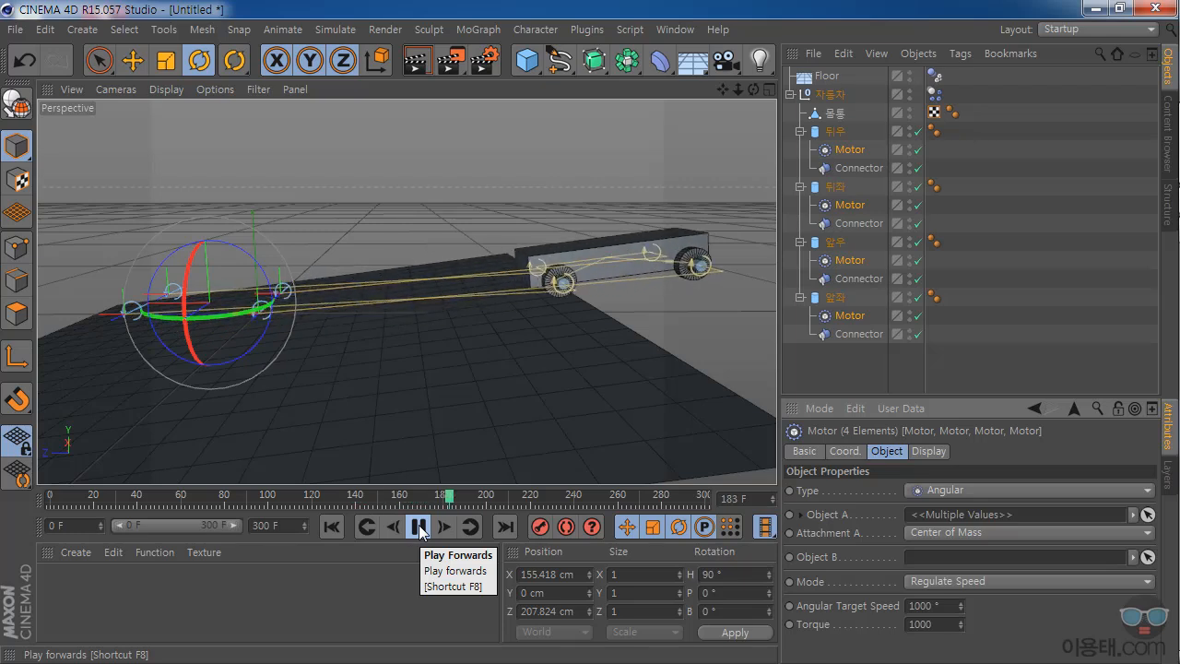
pyautogui.click(422, 527)
pyautogui.click(331, 528)
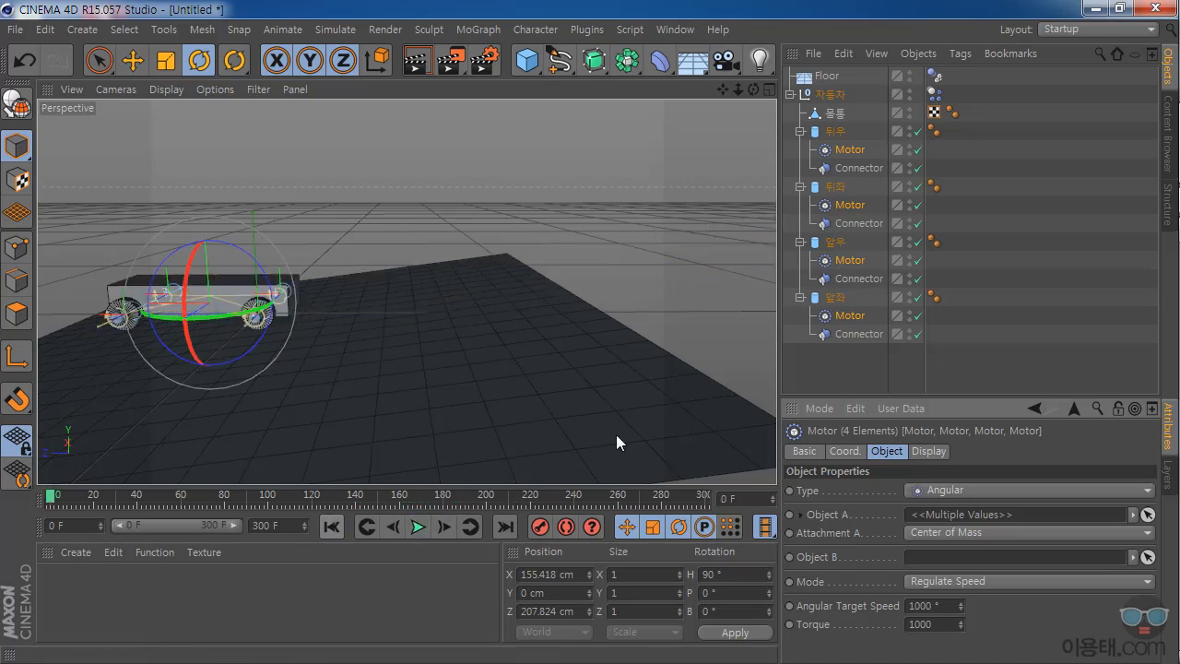
# Clear the selection, replay the simulation while following the vehicle beyond the floor's edge, and rewind to the start.
pyautogui.click(843, 359)
pyautogui.click(418, 526)
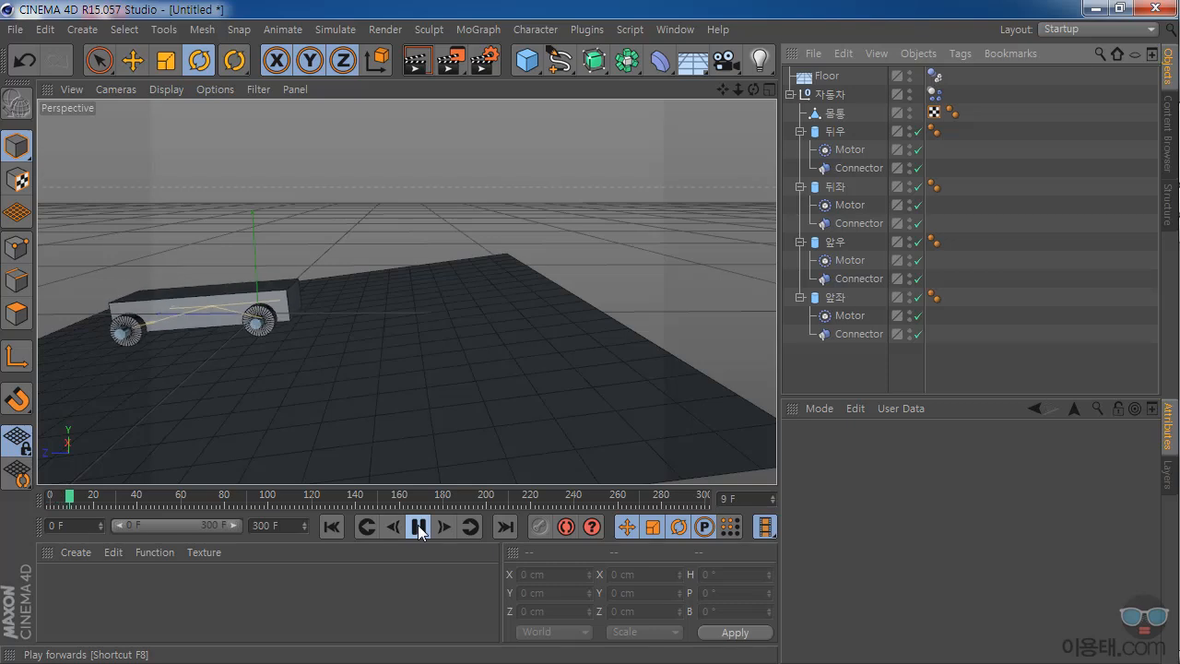
pyautogui.press('h')
pyautogui.moveTo(751, 89); pyautogui.dragTo(565, 293)
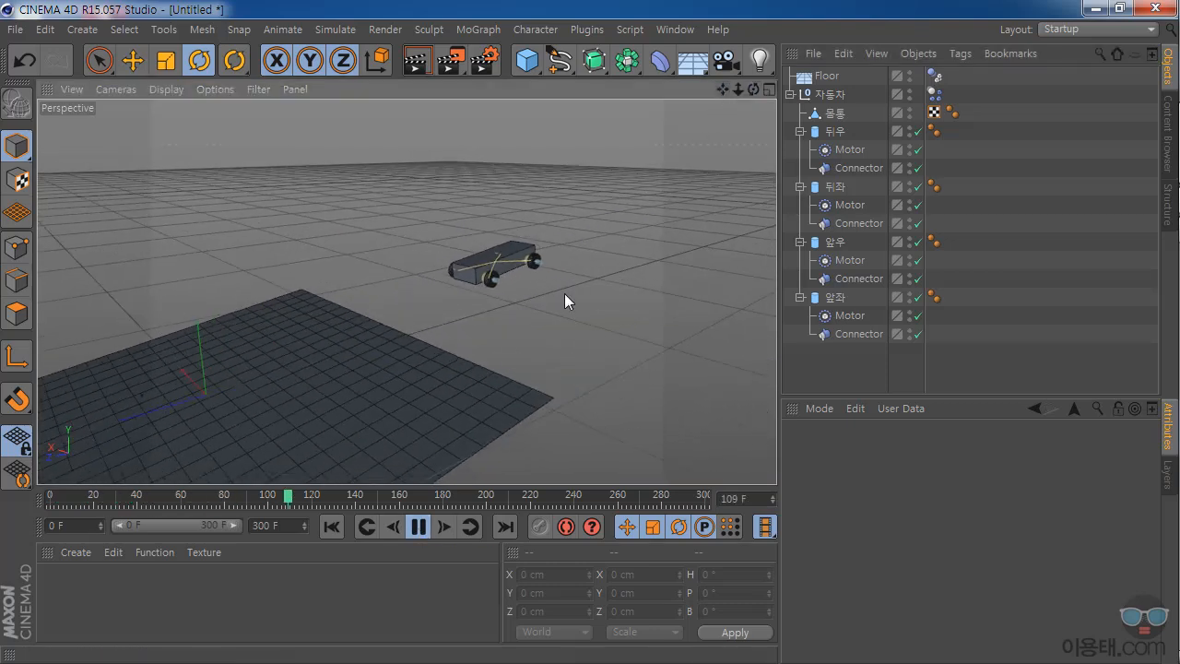
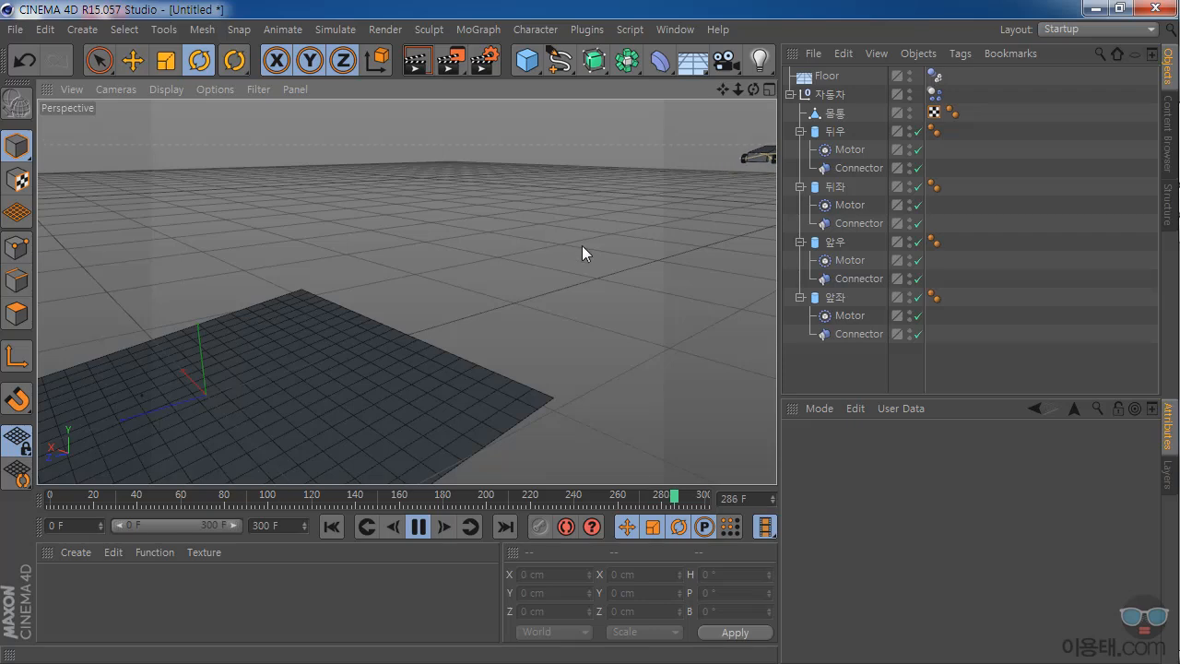
pyautogui.moveTo(735, 91); pyautogui.dragTo(837, 26)
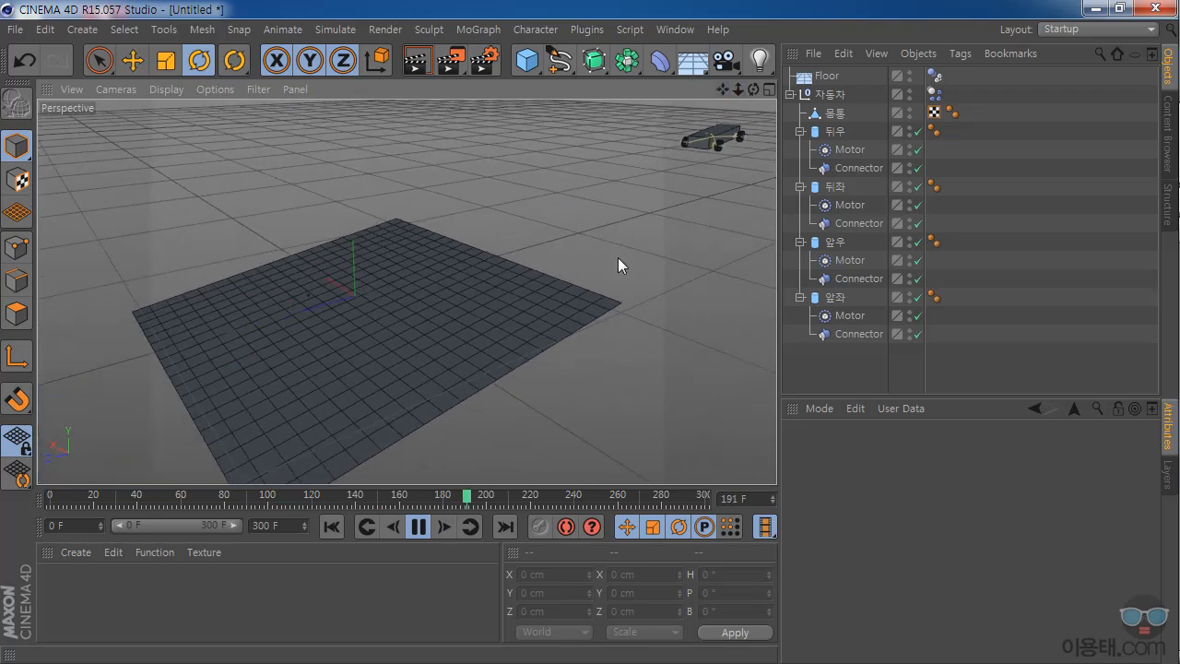
pyautogui.click(418, 526)
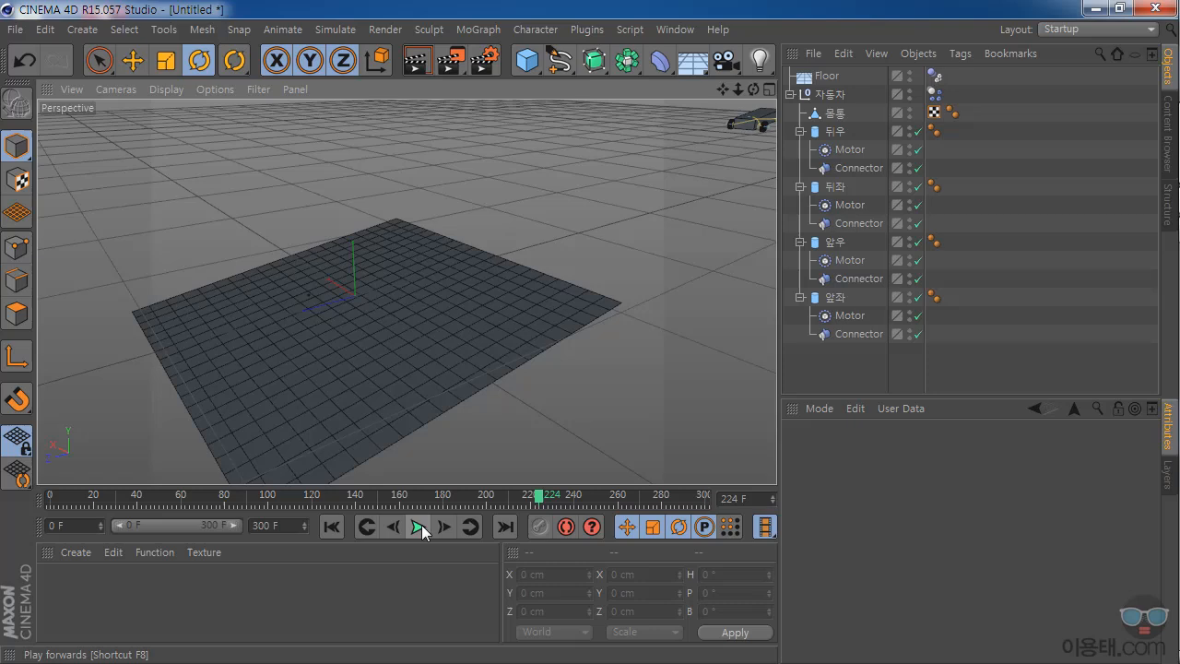
pyautogui.click(333, 531)
pyautogui.scroll(5, 360, 342)
pyautogui.moveTo(753, 89); pyautogui.dragTo(687, 98)
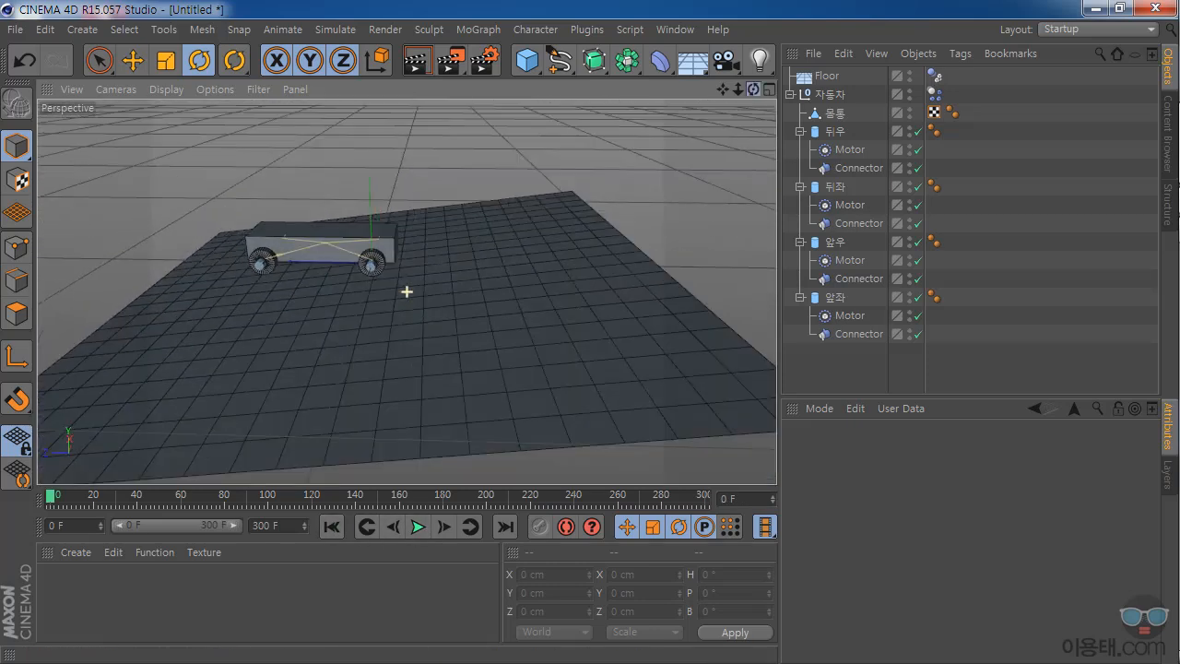
pyautogui.keyDown('alt'); pyautogui.moveTo(406, 291); pyautogui.dragTo(389, 315); pyautogui.keyUp('alt')
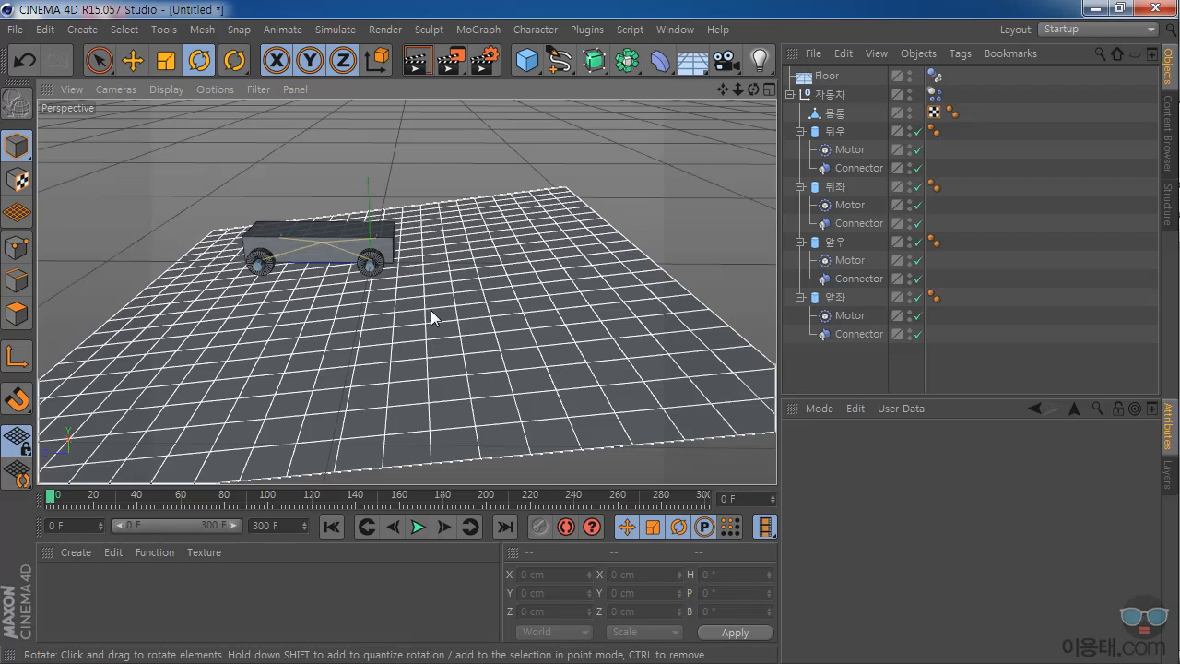
pyautogui.click(826, 76)
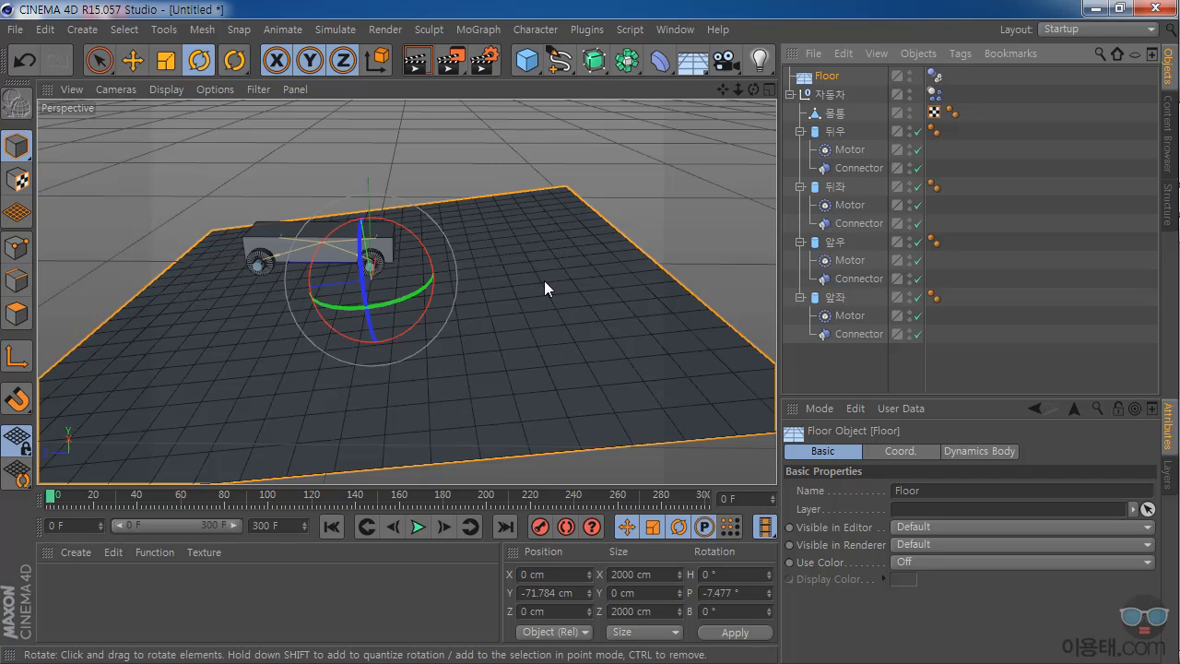
pyautogui.click(530, 66)
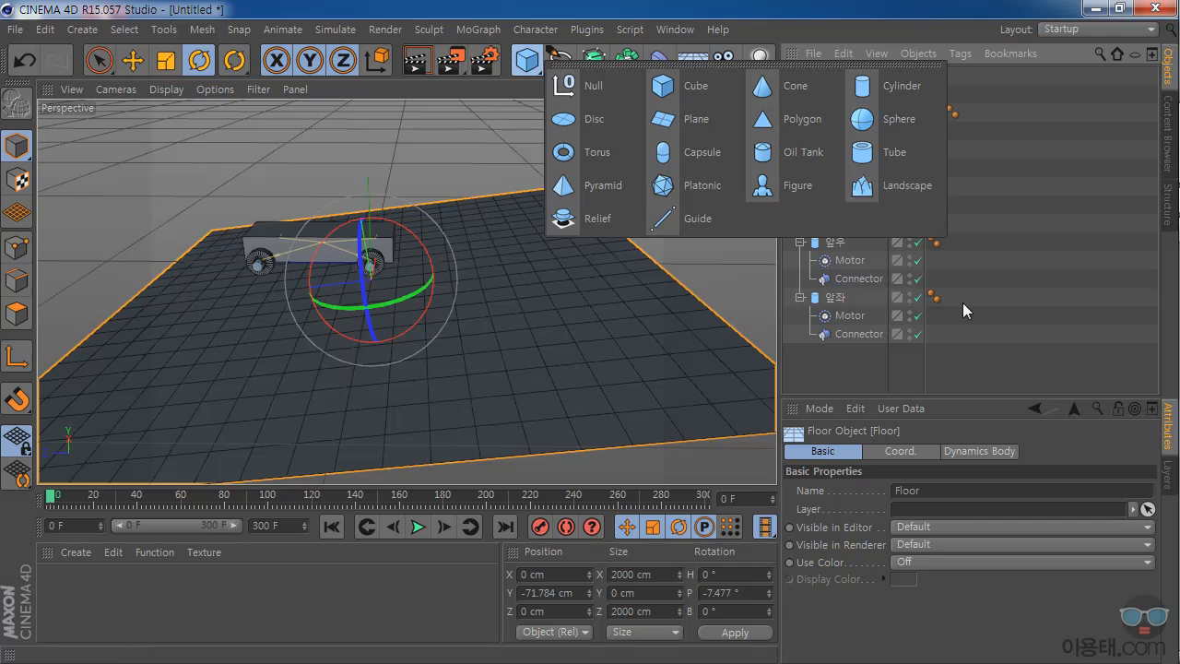
pyautogui.click(856, 383)
# Play the simulation from the opposite side of the vehicle and stop it at frame 62.
pyautogui.moveTo(753, 89); pyautogui.dragTo(450, 506)
pyautogui.click(418, 526)
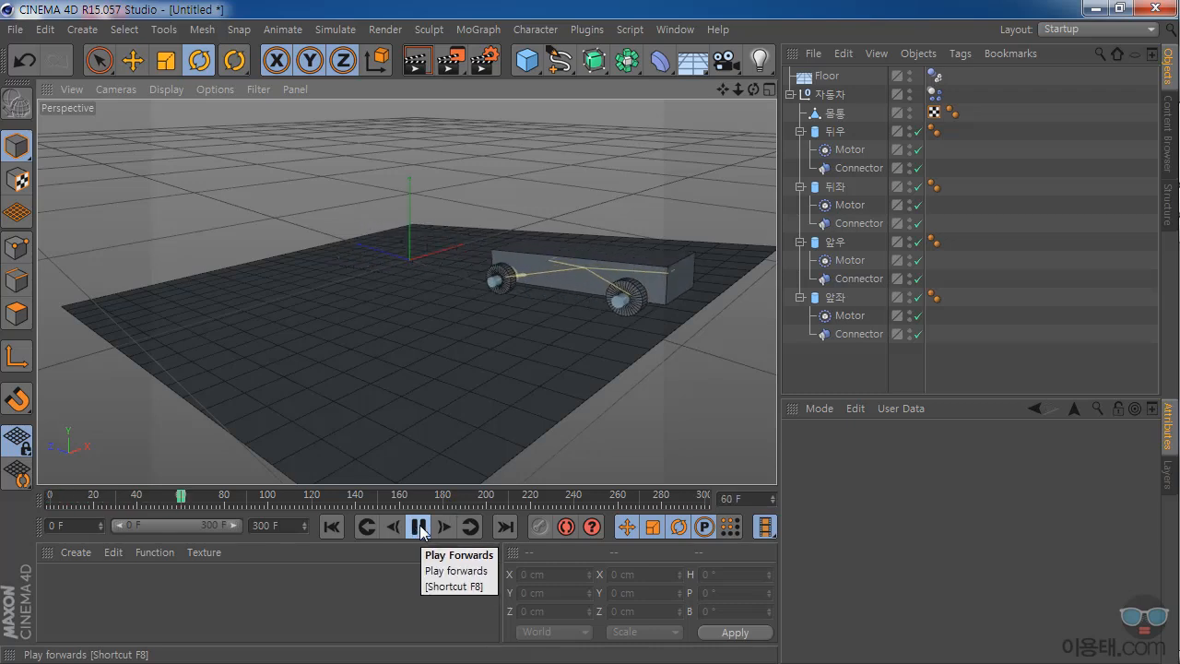
pyautogui.click(420, 527)
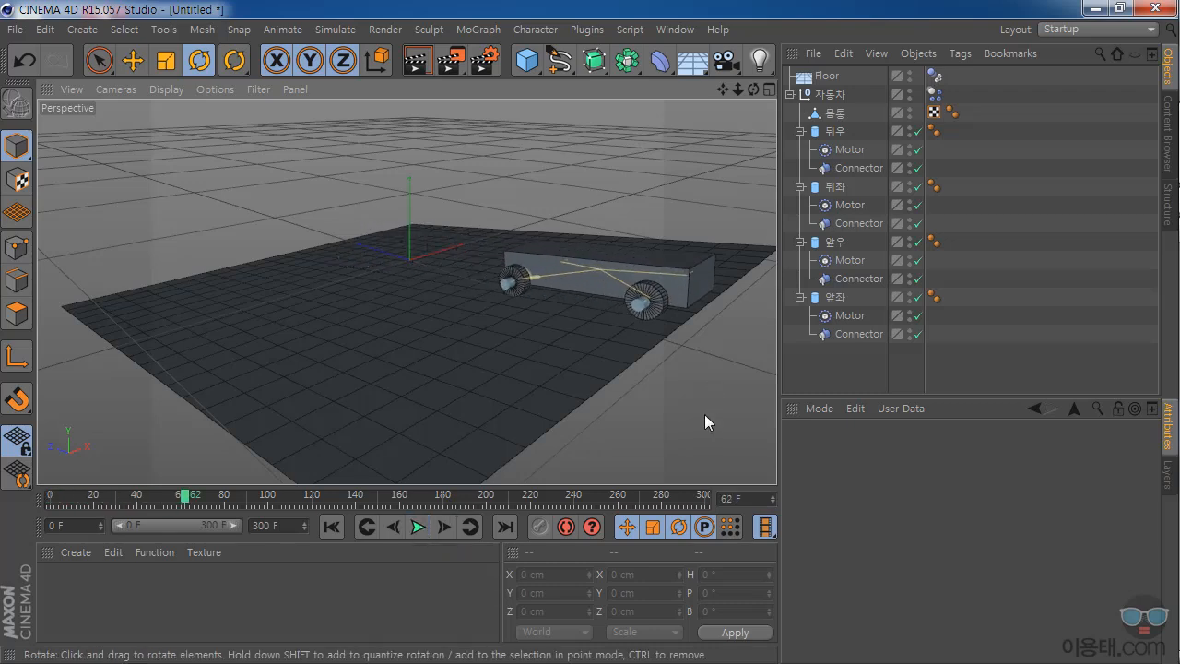